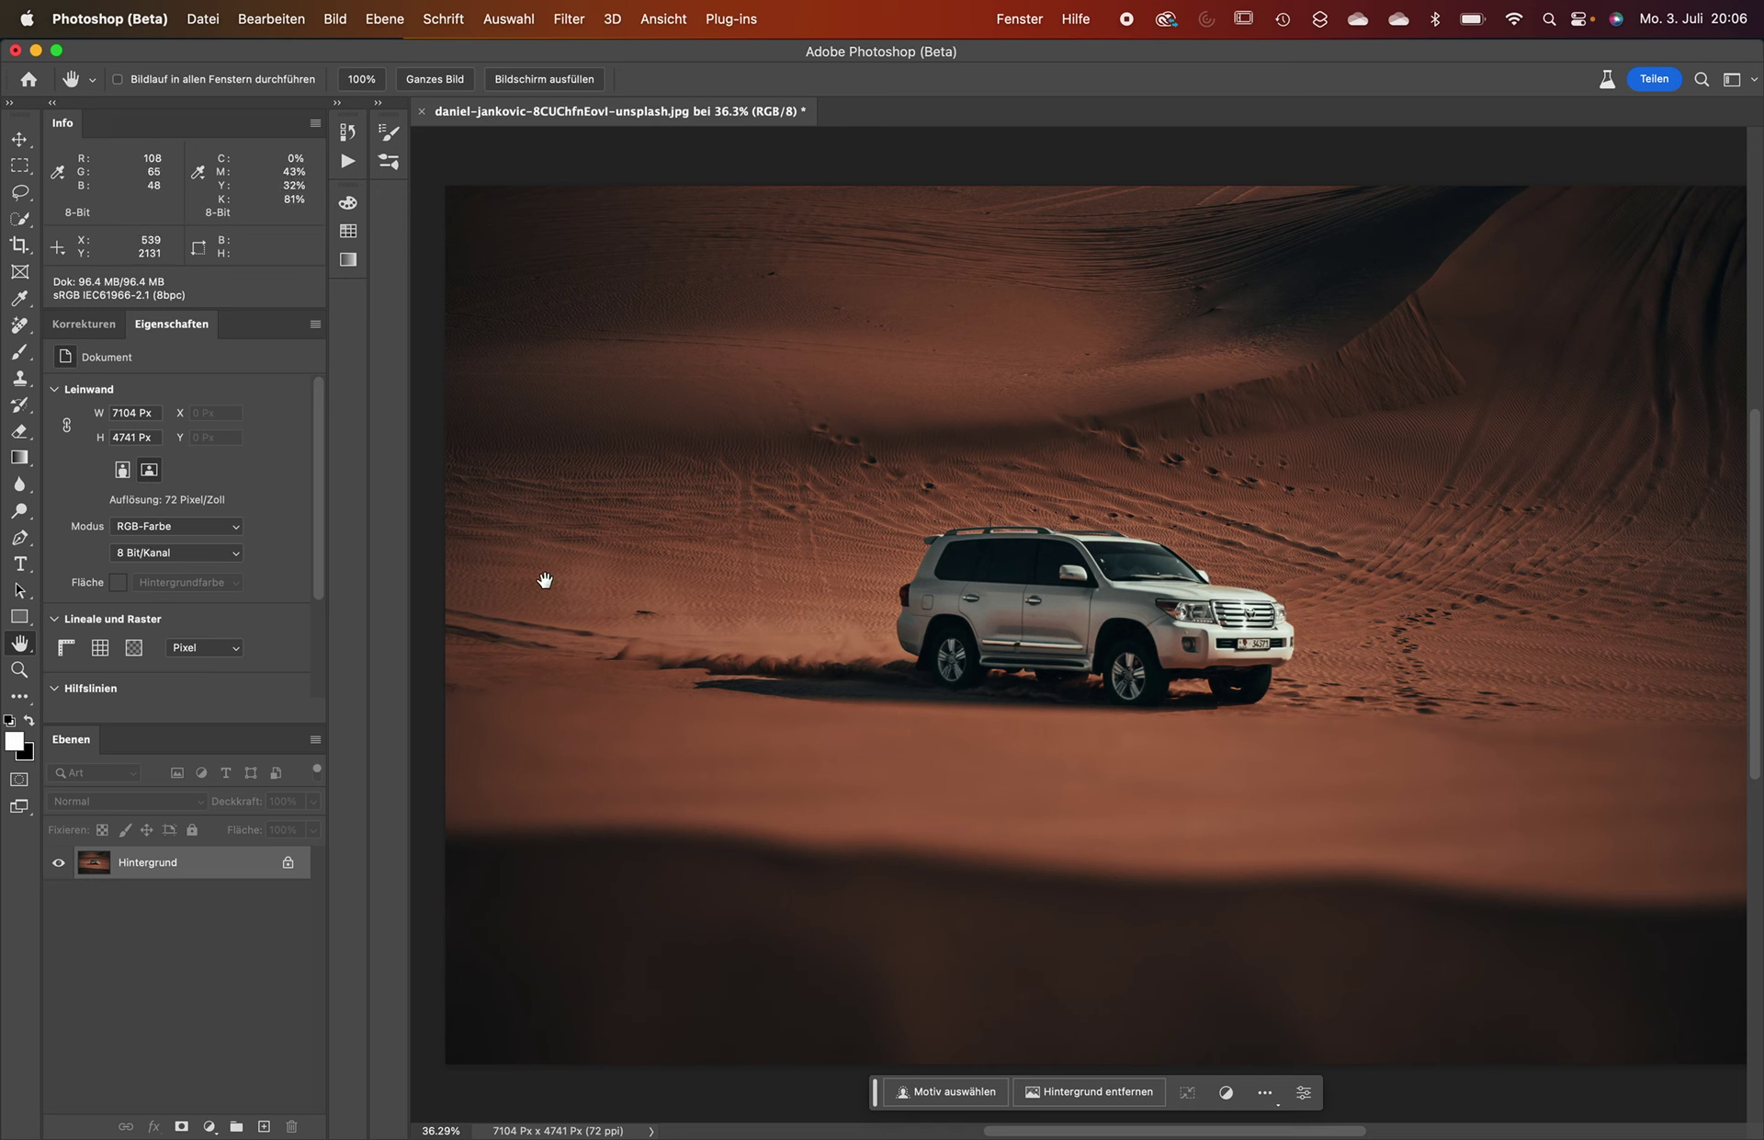
Bring up the New Document dialog with its 1024 × 1024 px preset over the desert photo.
key(super+n)
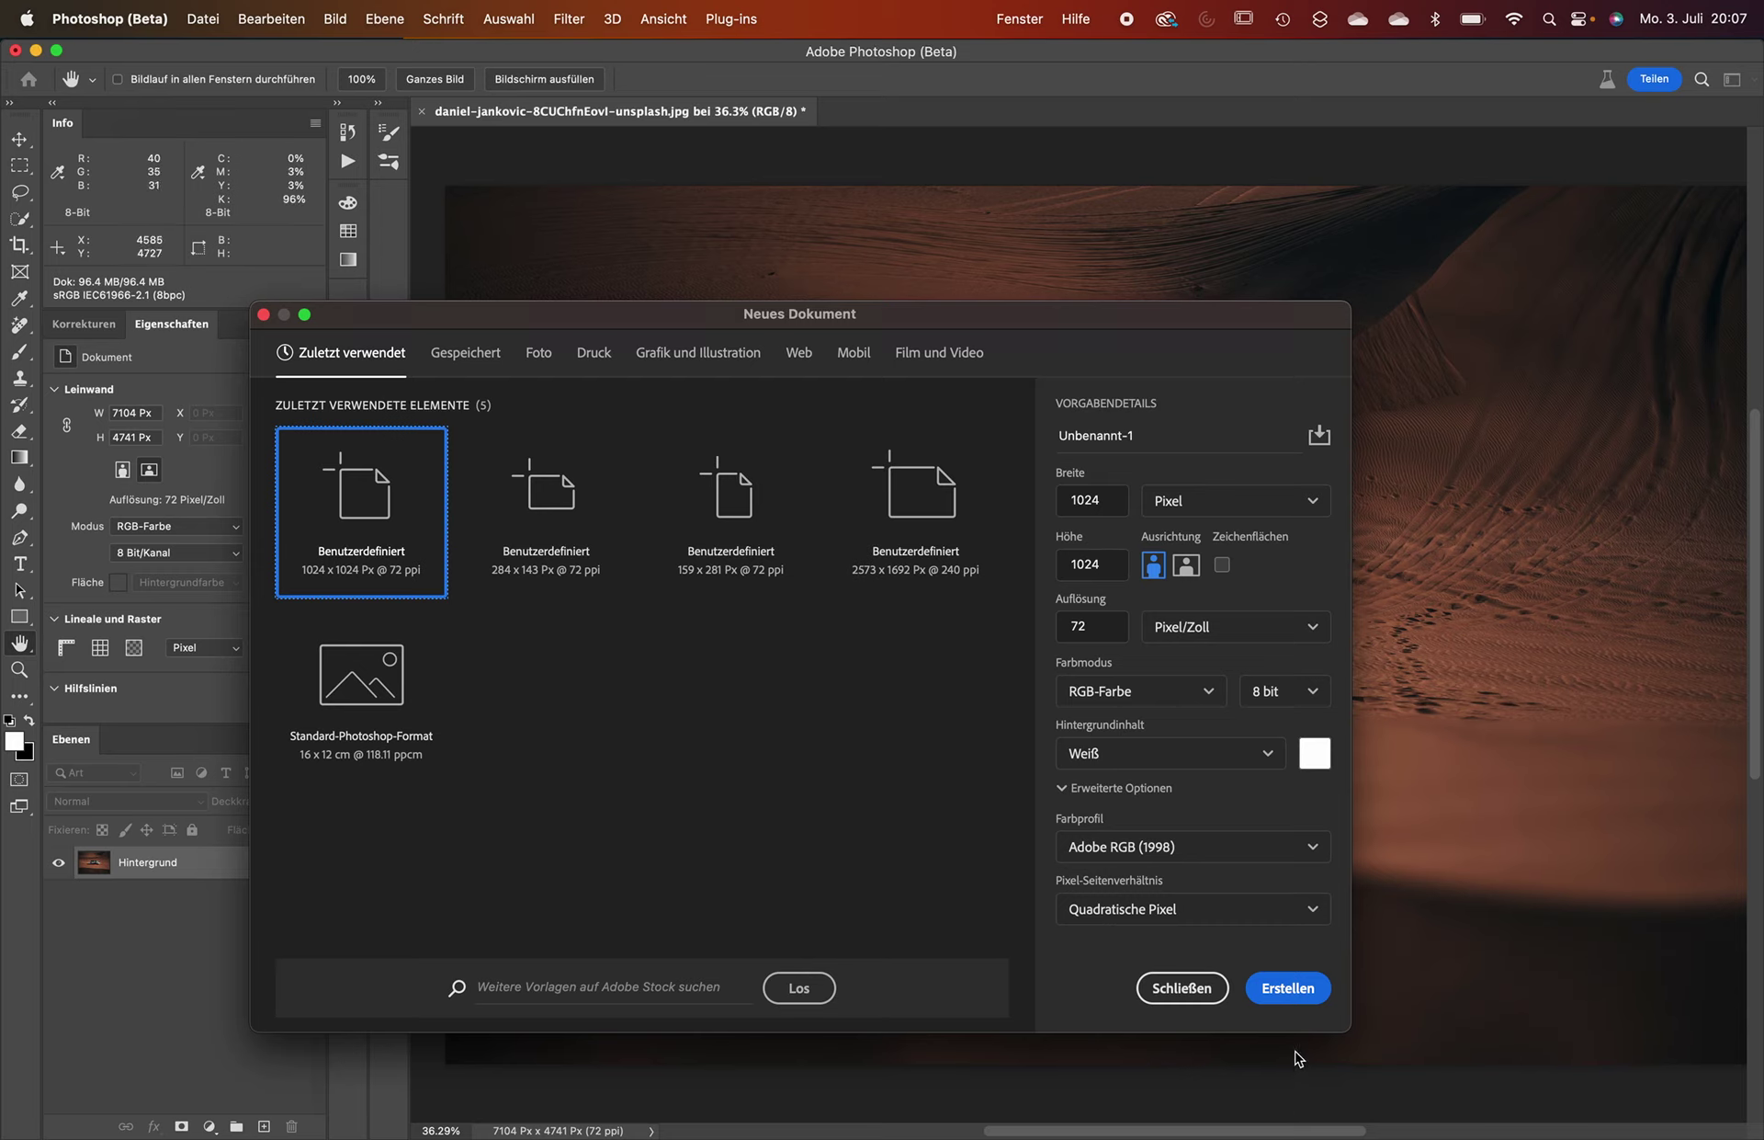
Create the blank white 1024 × 1024 px document and unlock its background as Ebene 0.
click(1289, 991)
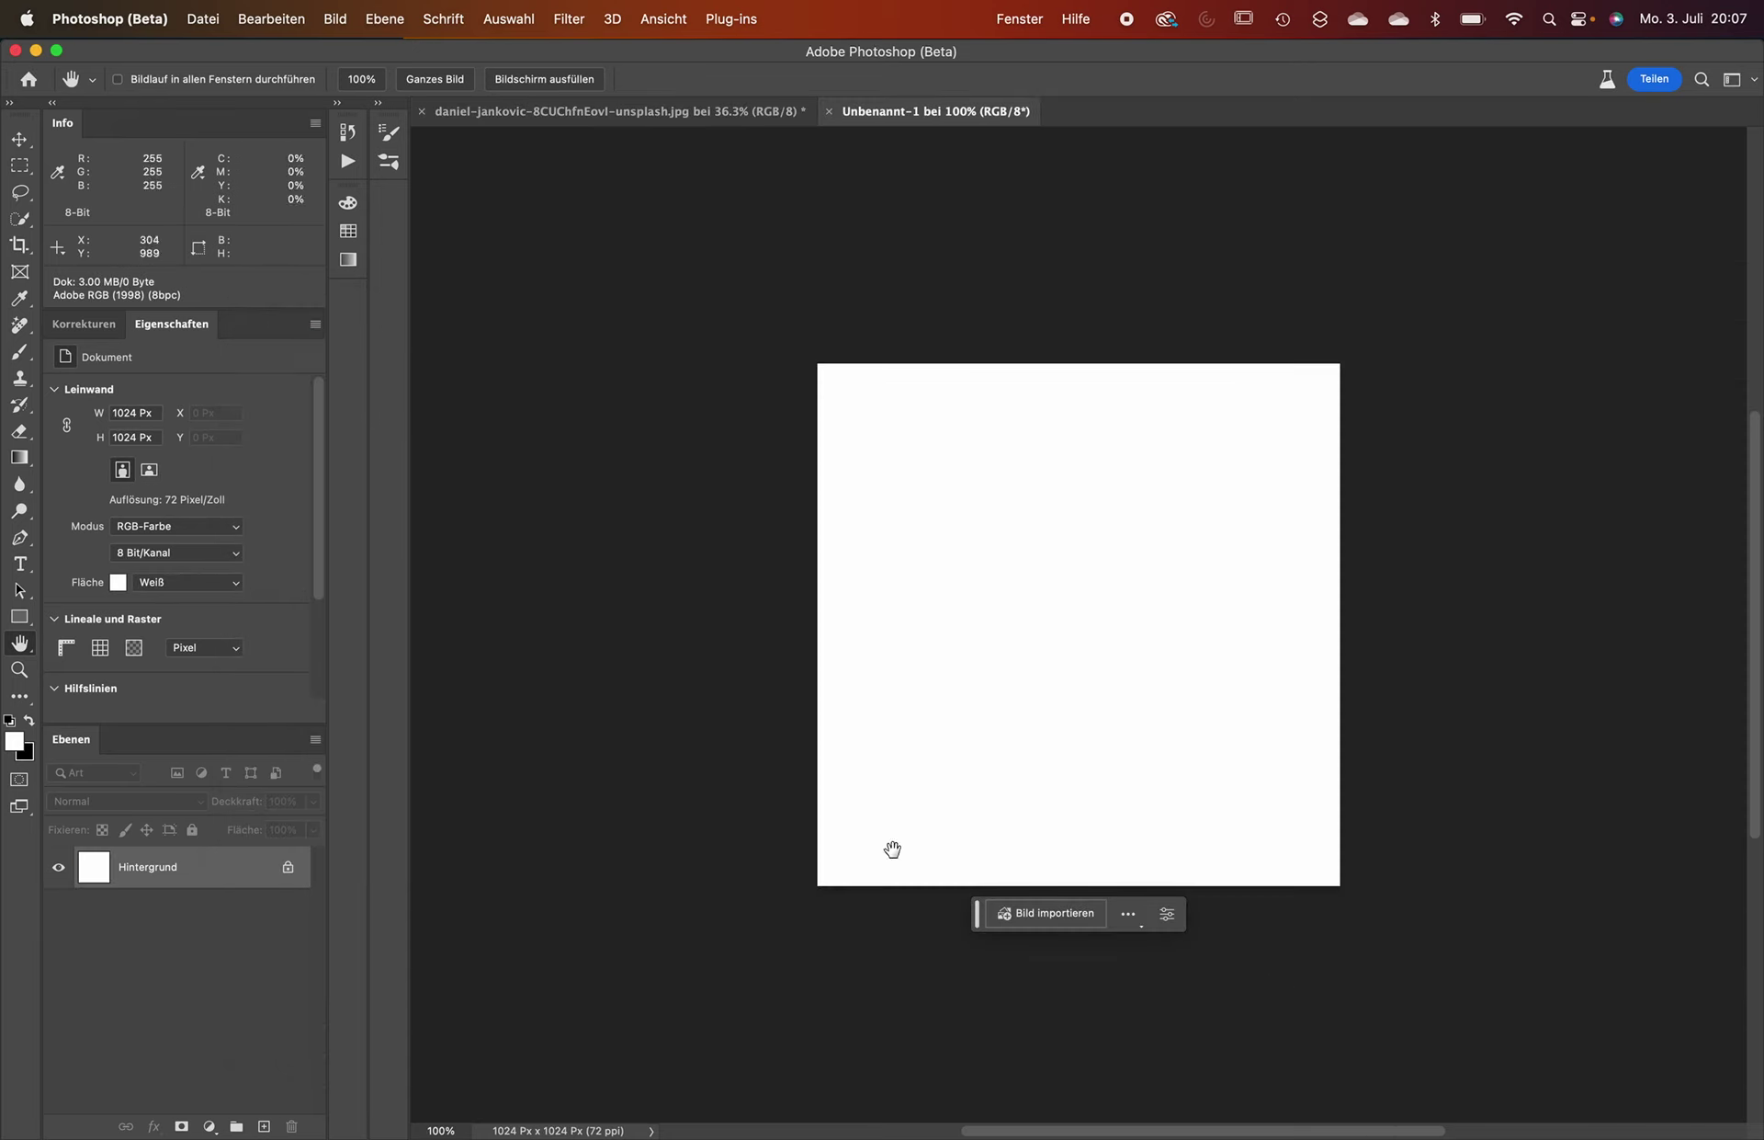
click(288, 867)
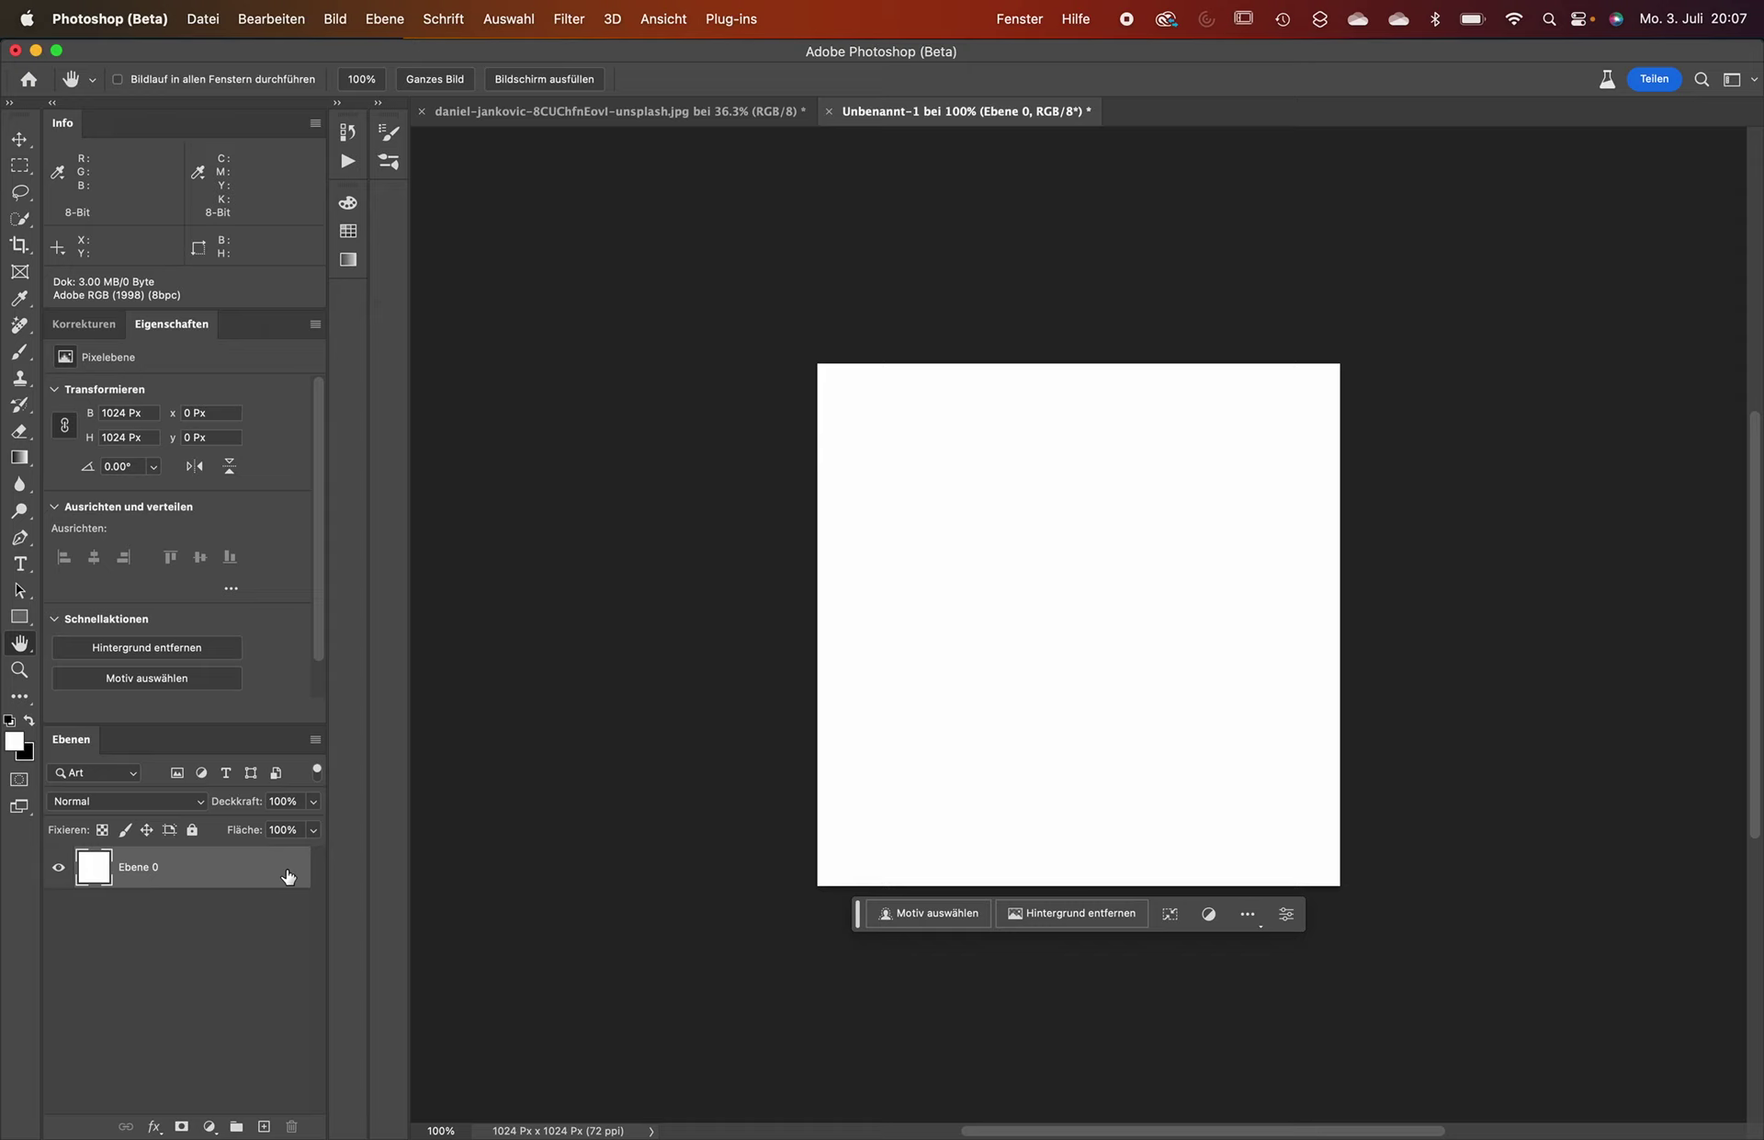
Generative Fill the whole canvas with 'Round soft cloud' after the 'Smoke' prompt is rejected.
key(super+a)
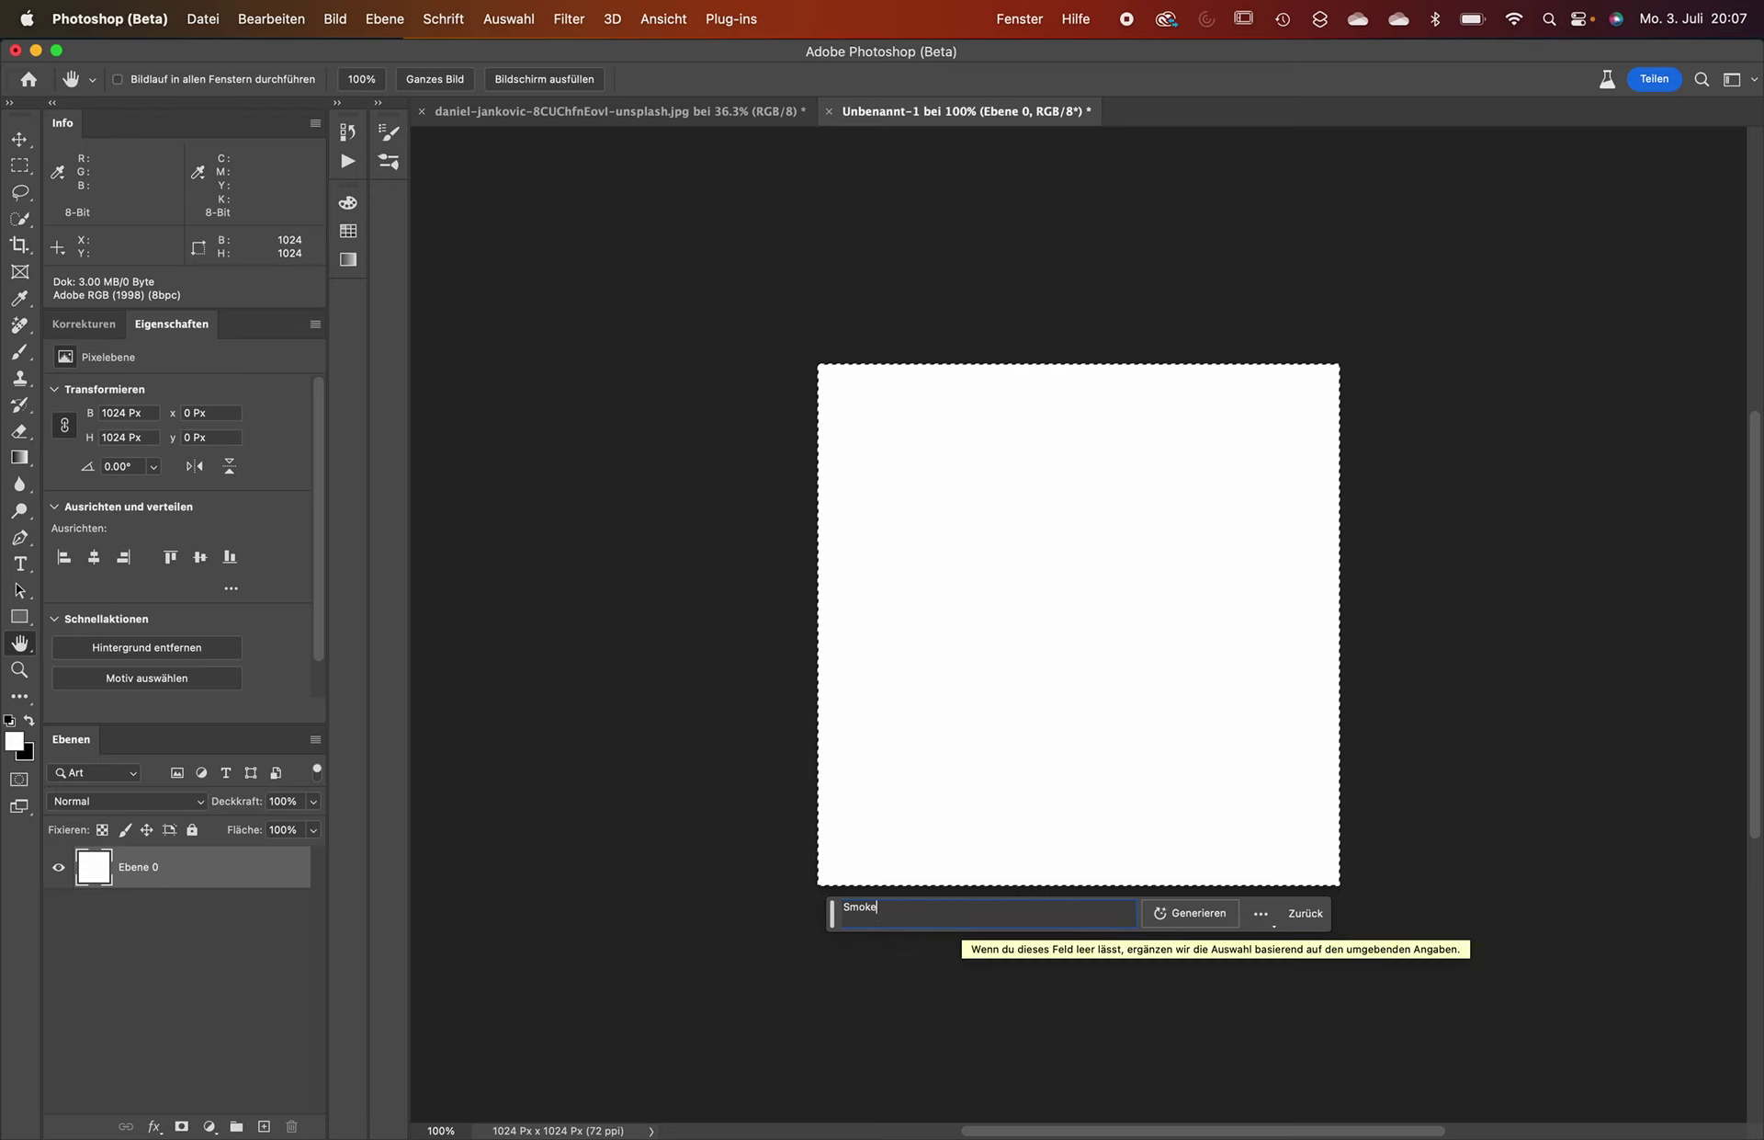
key(Return)
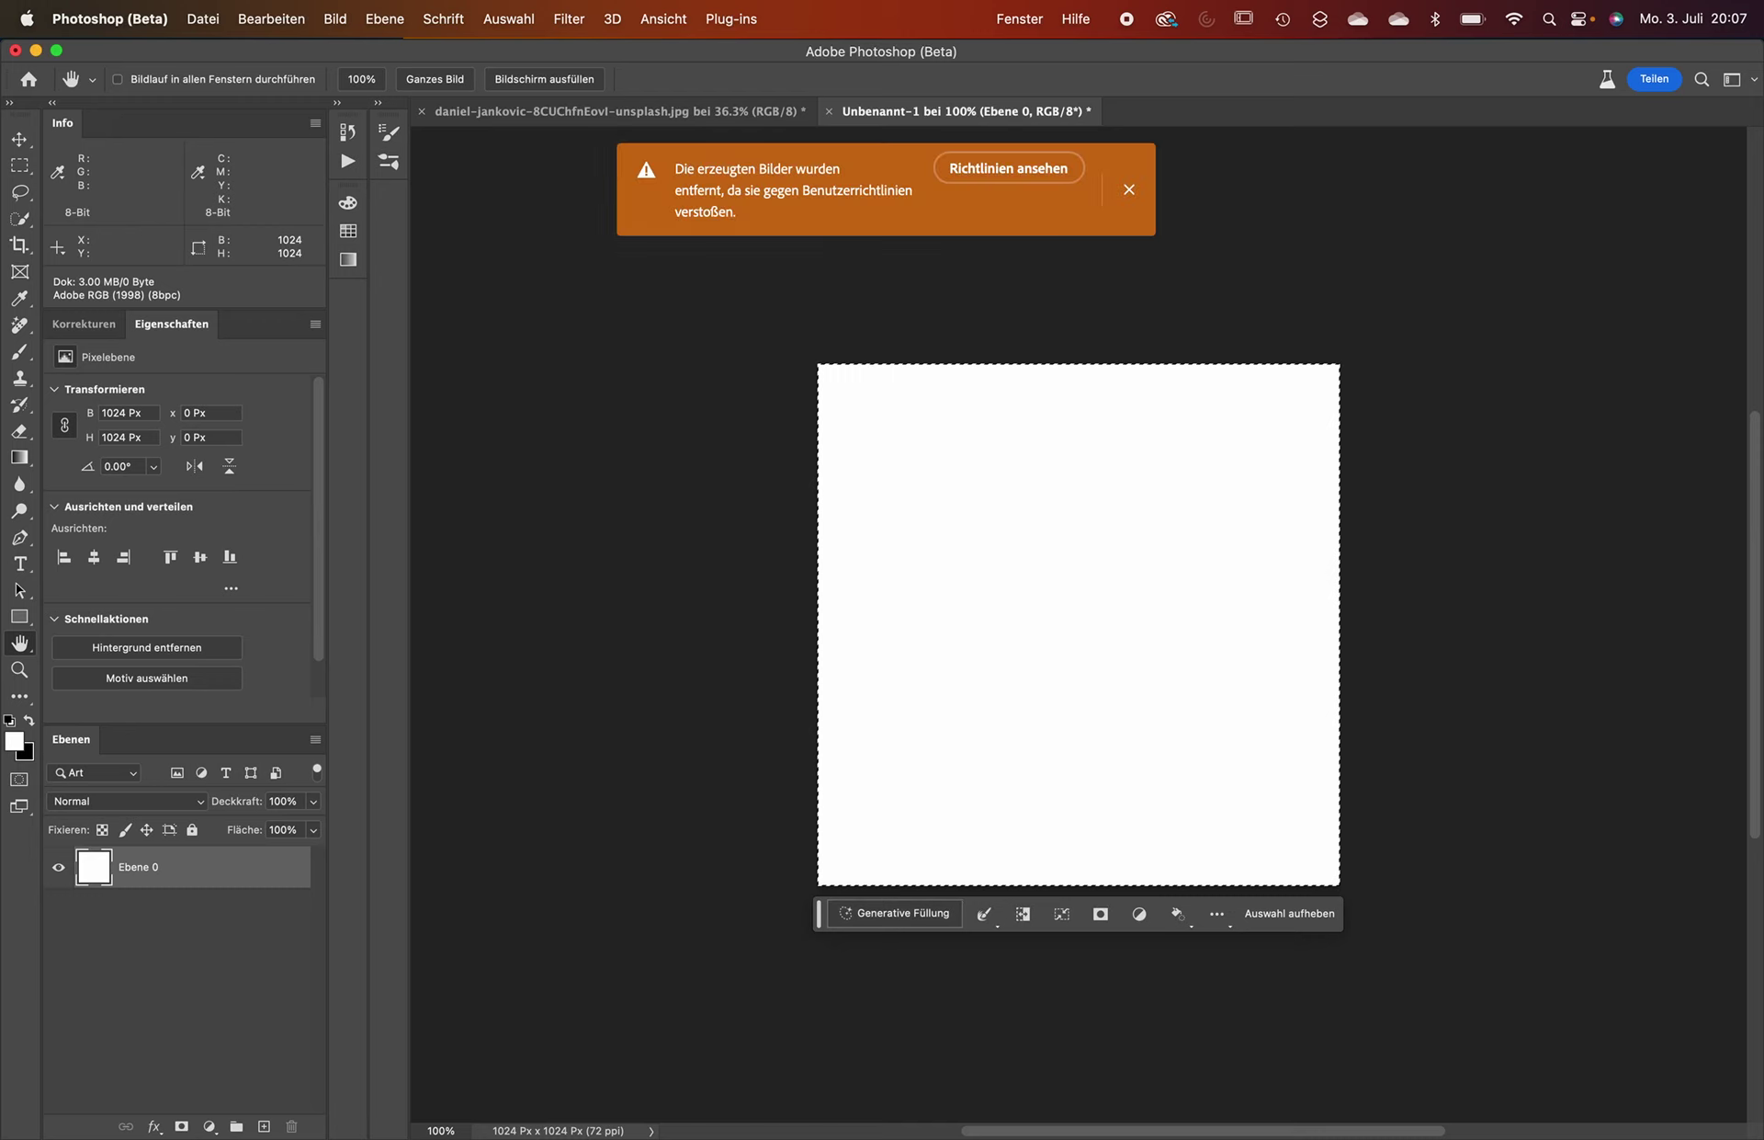
click(1138, 198)
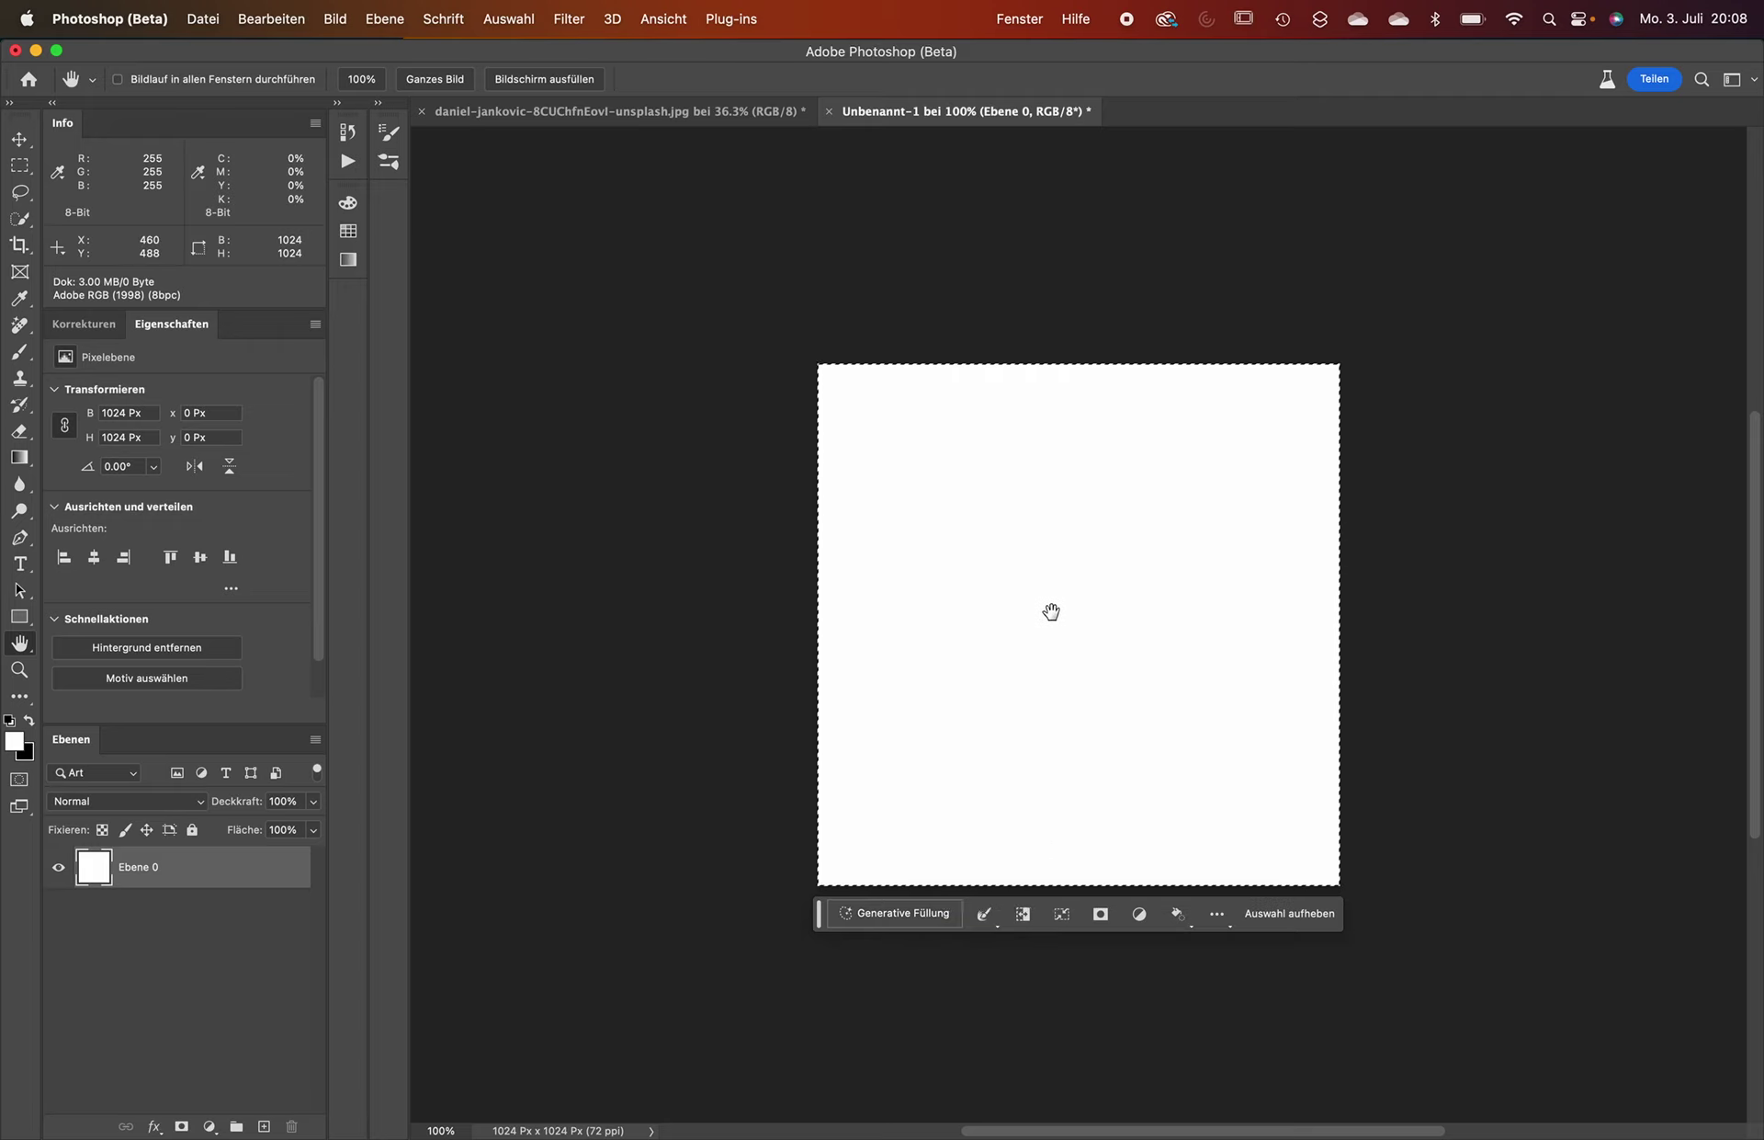
click(921, 928)
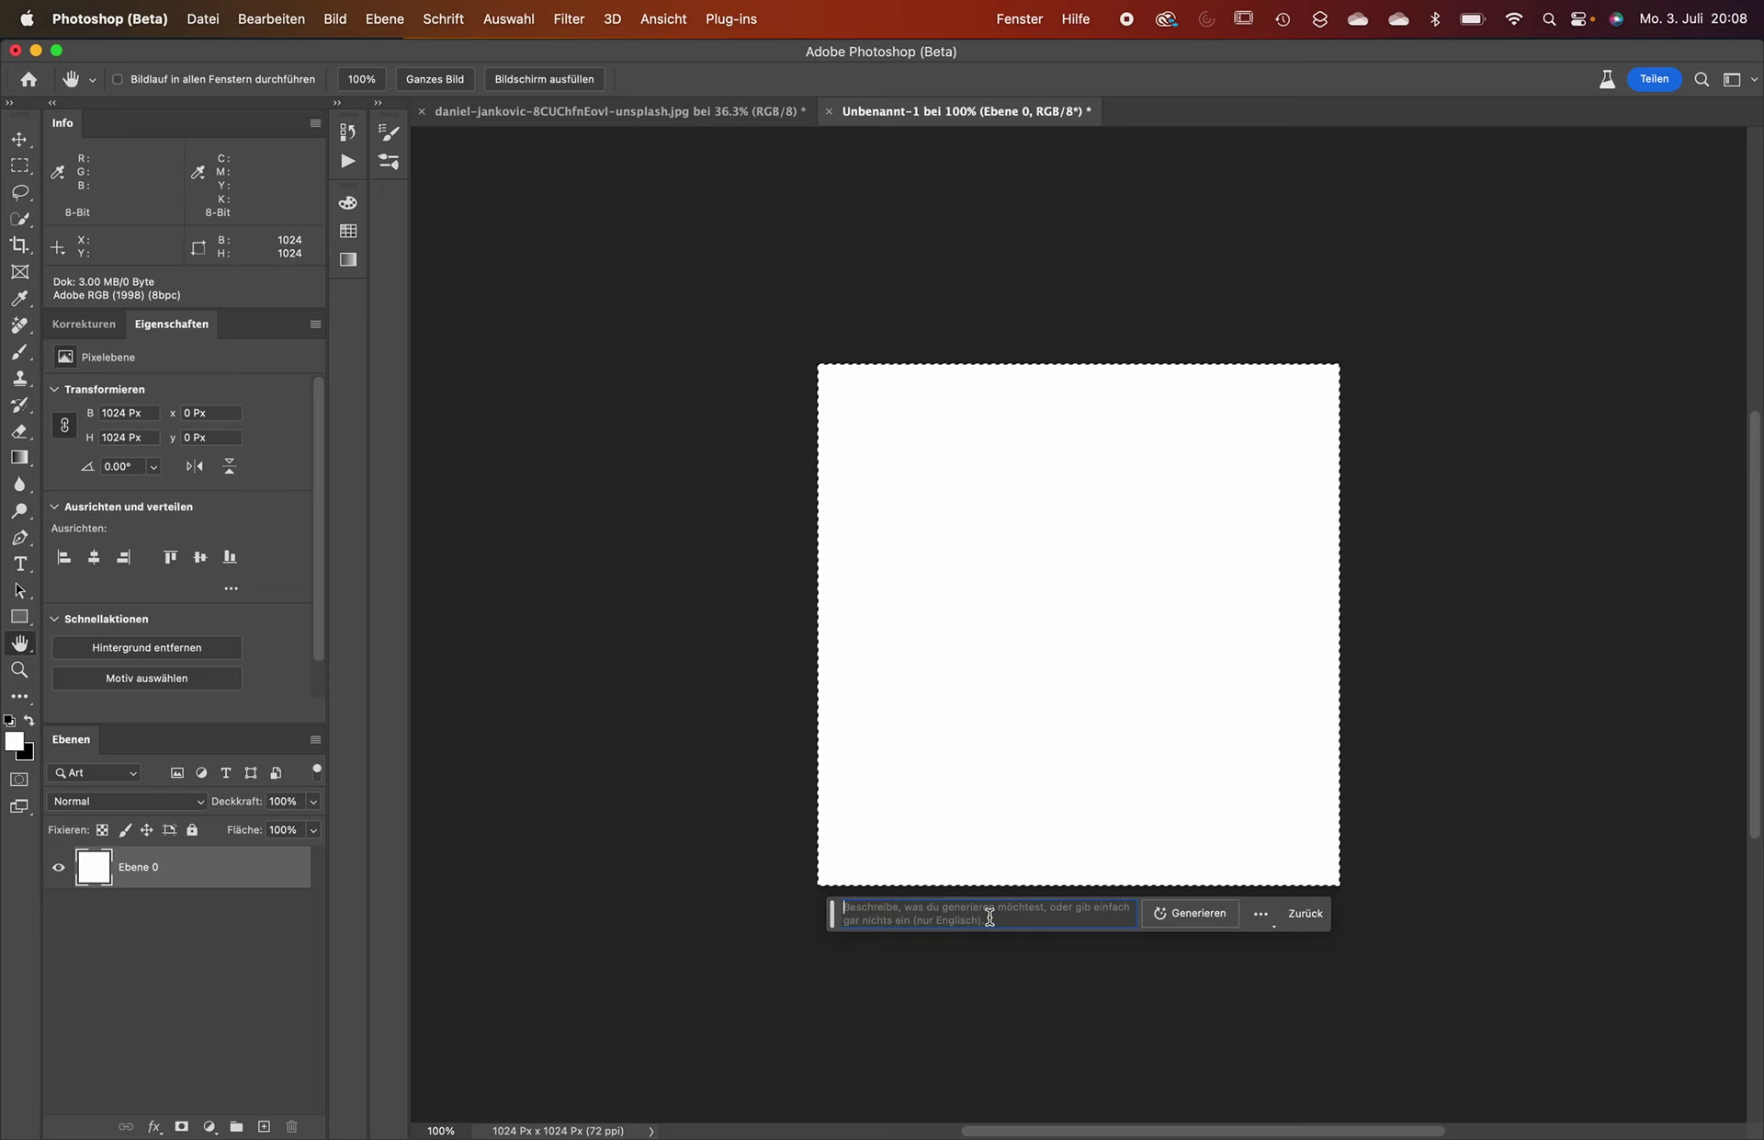
text(R)
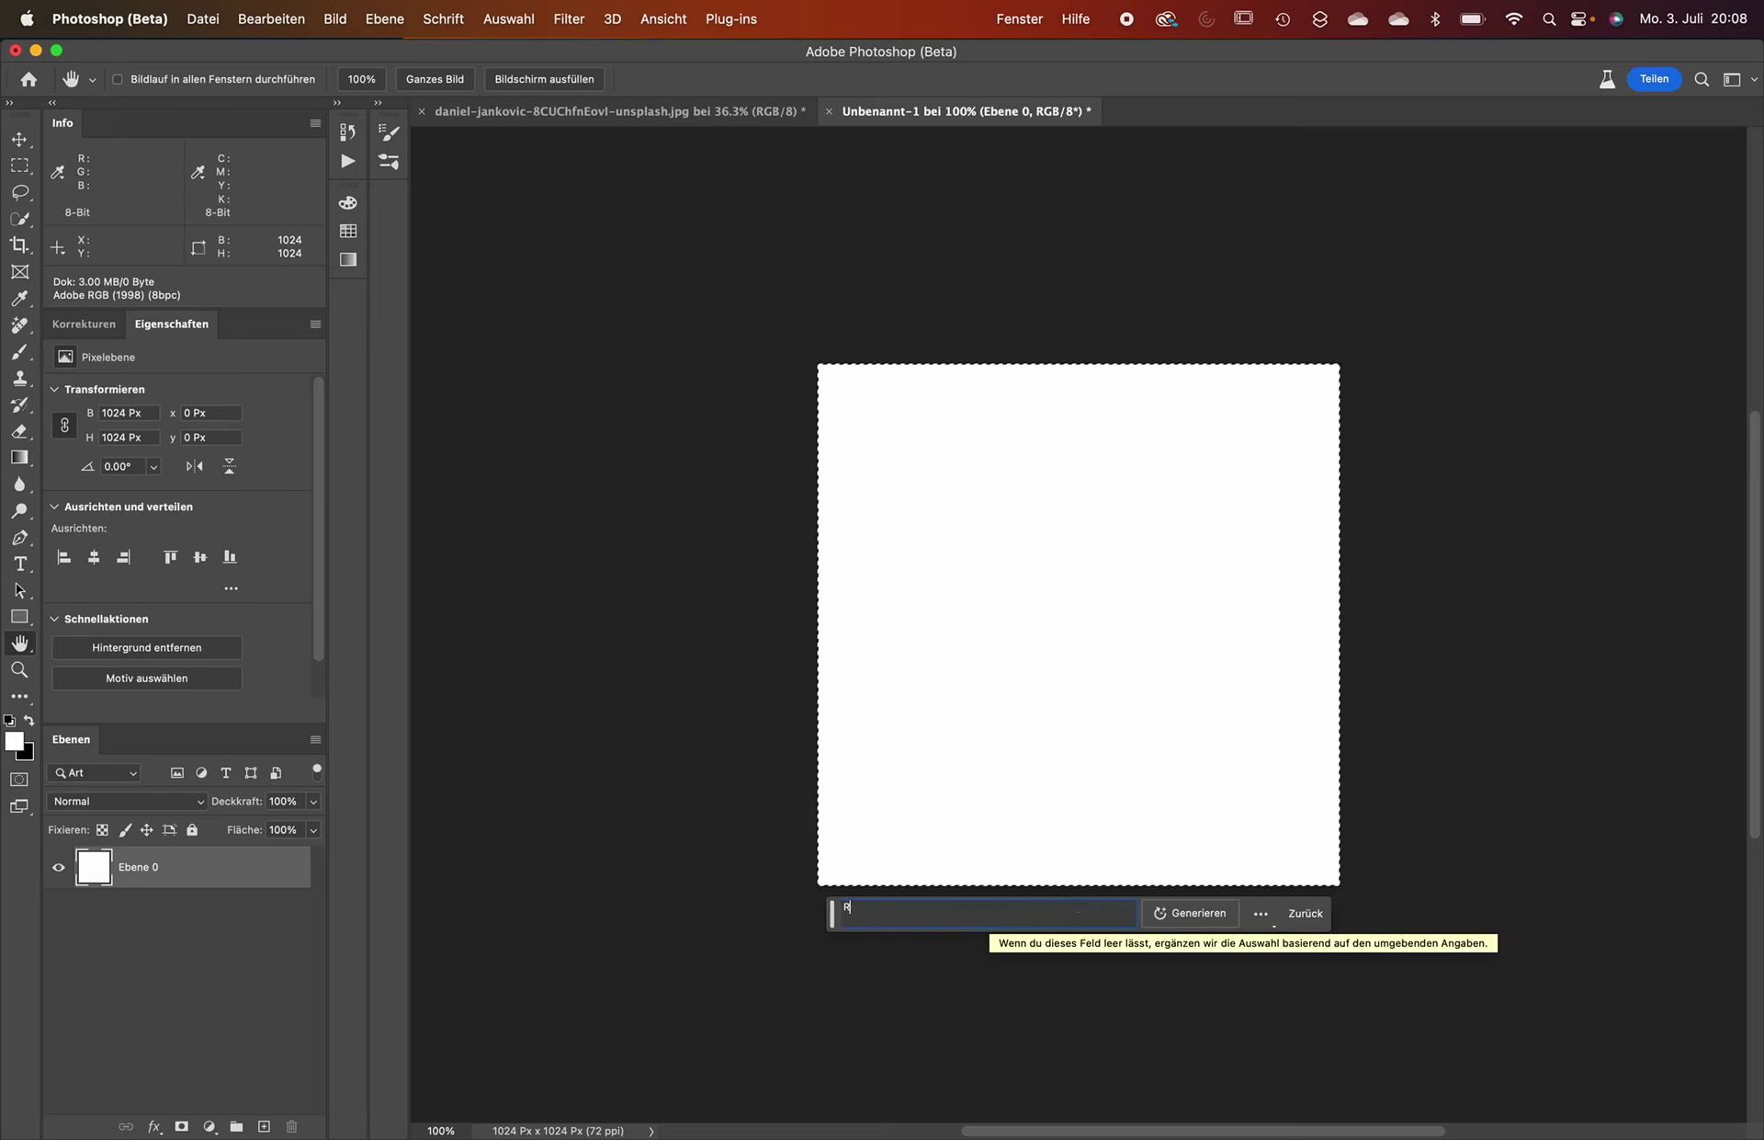
text(ound soft )
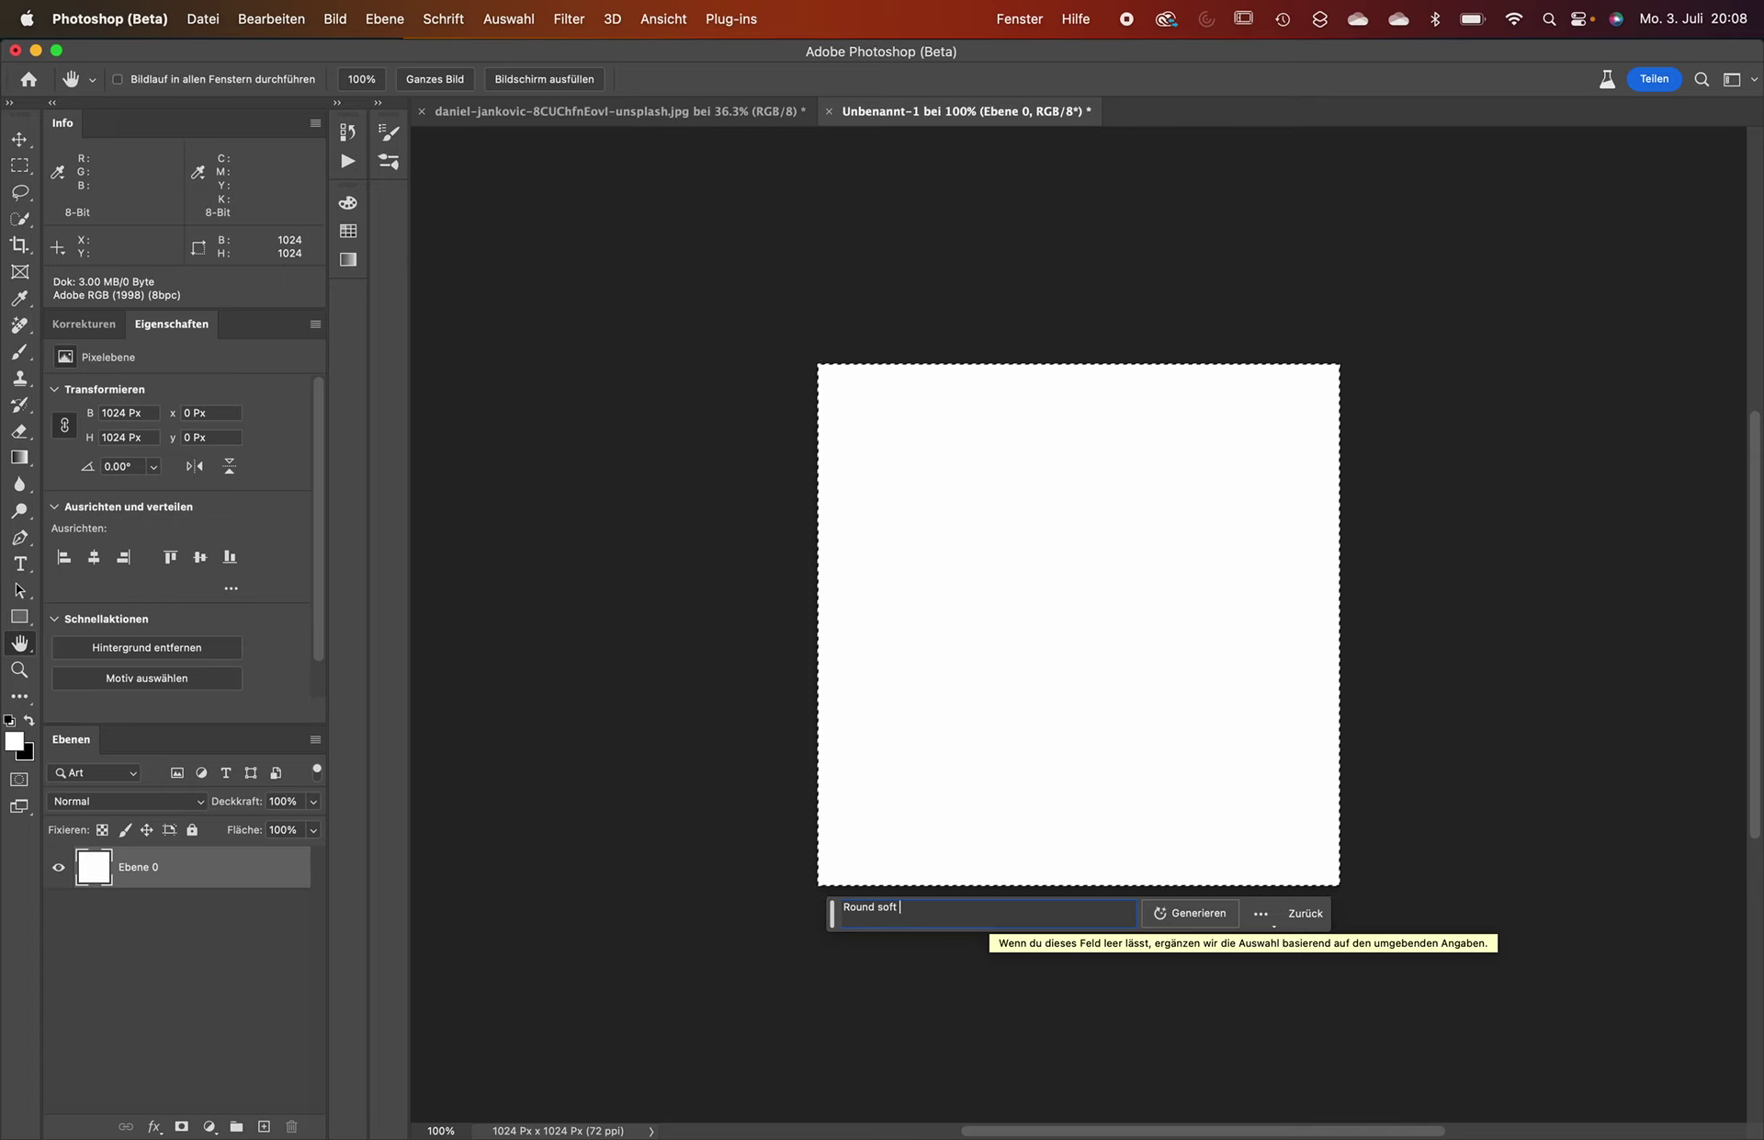
text(cloud)
key(Return)
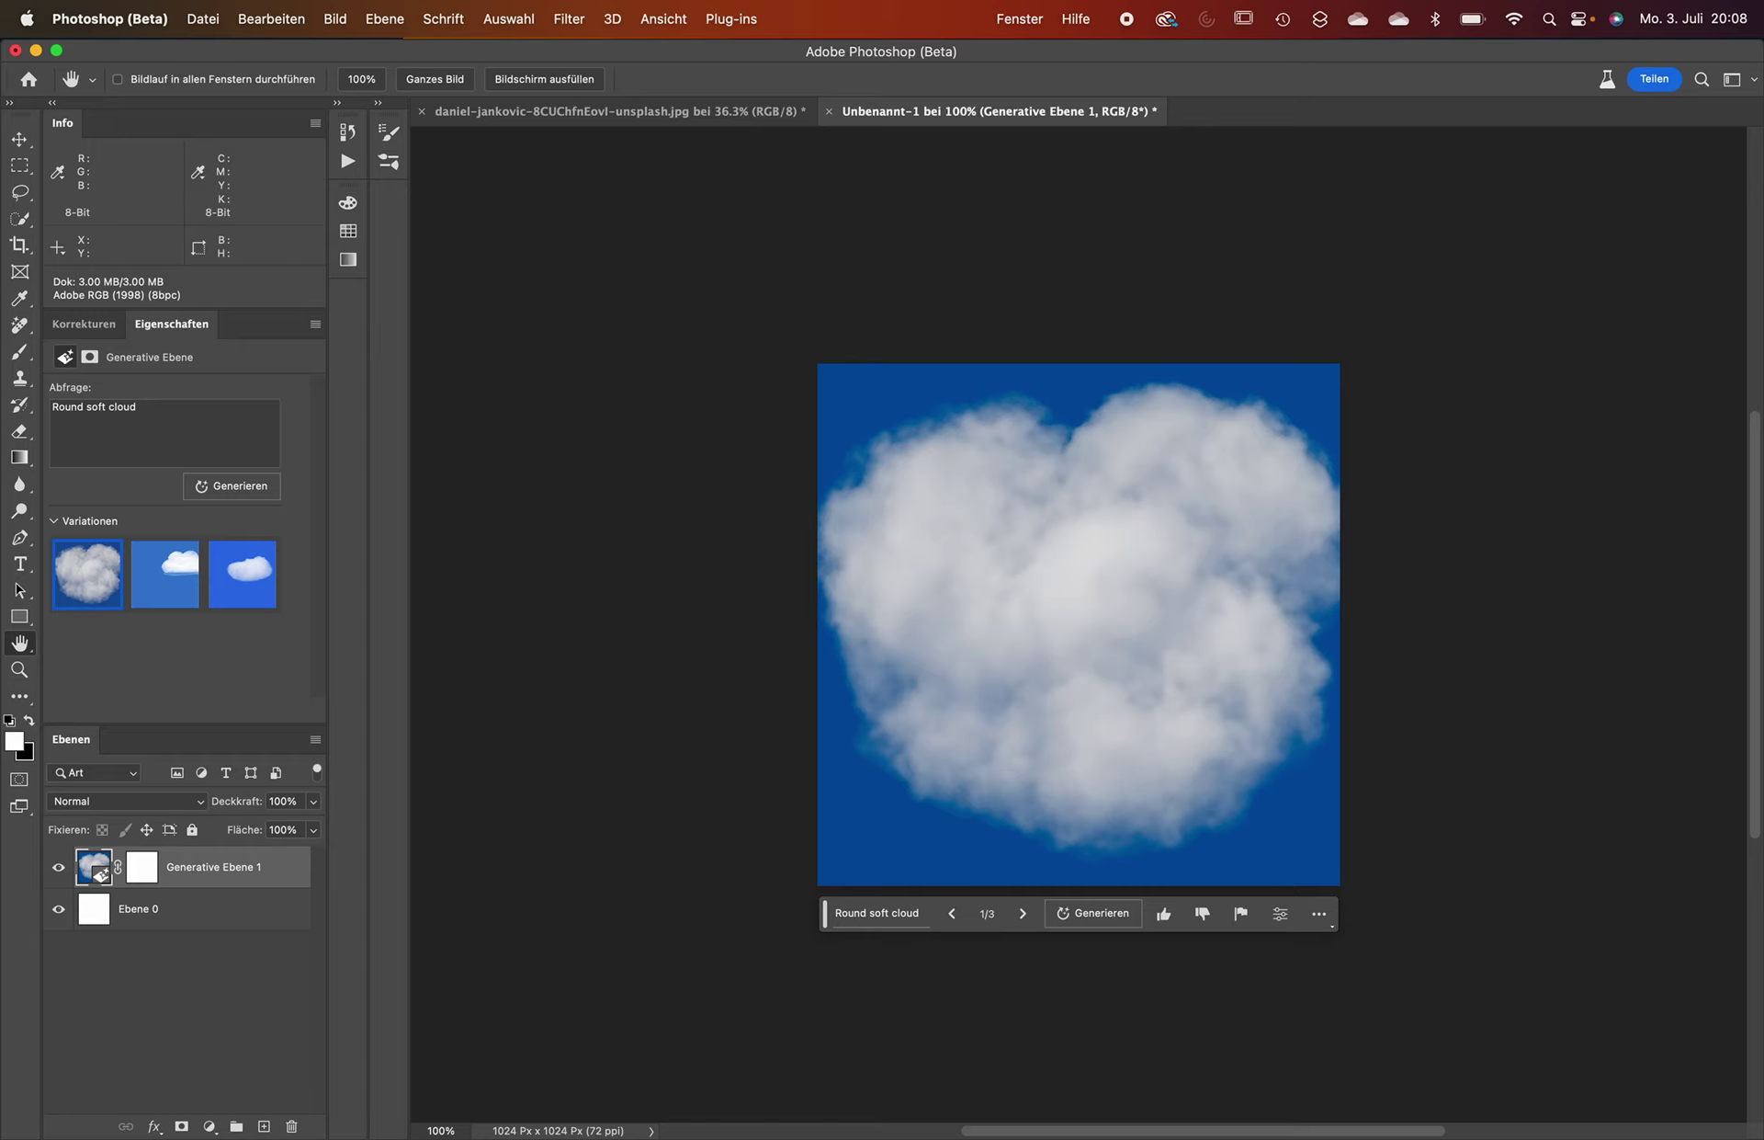
Rate the second and third cloud variations as bad and delete both.
click(147, 584)
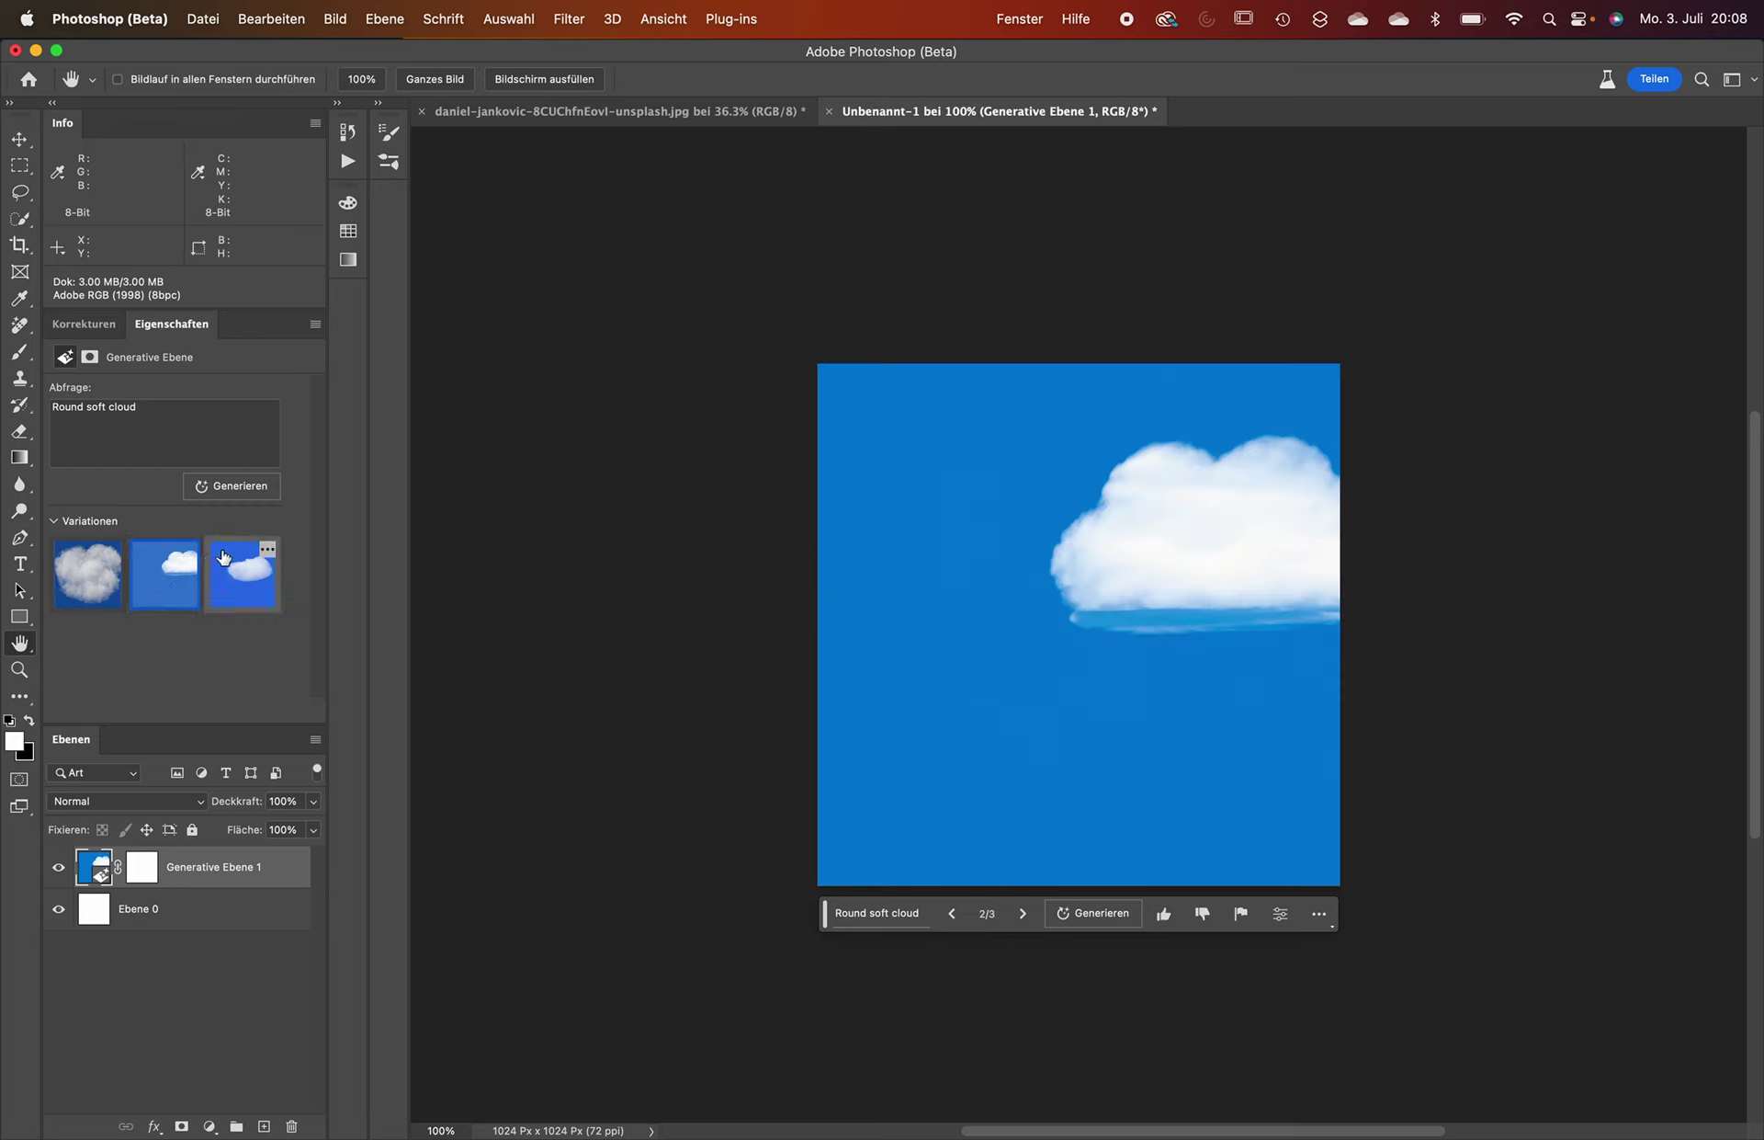
click(191, 549)
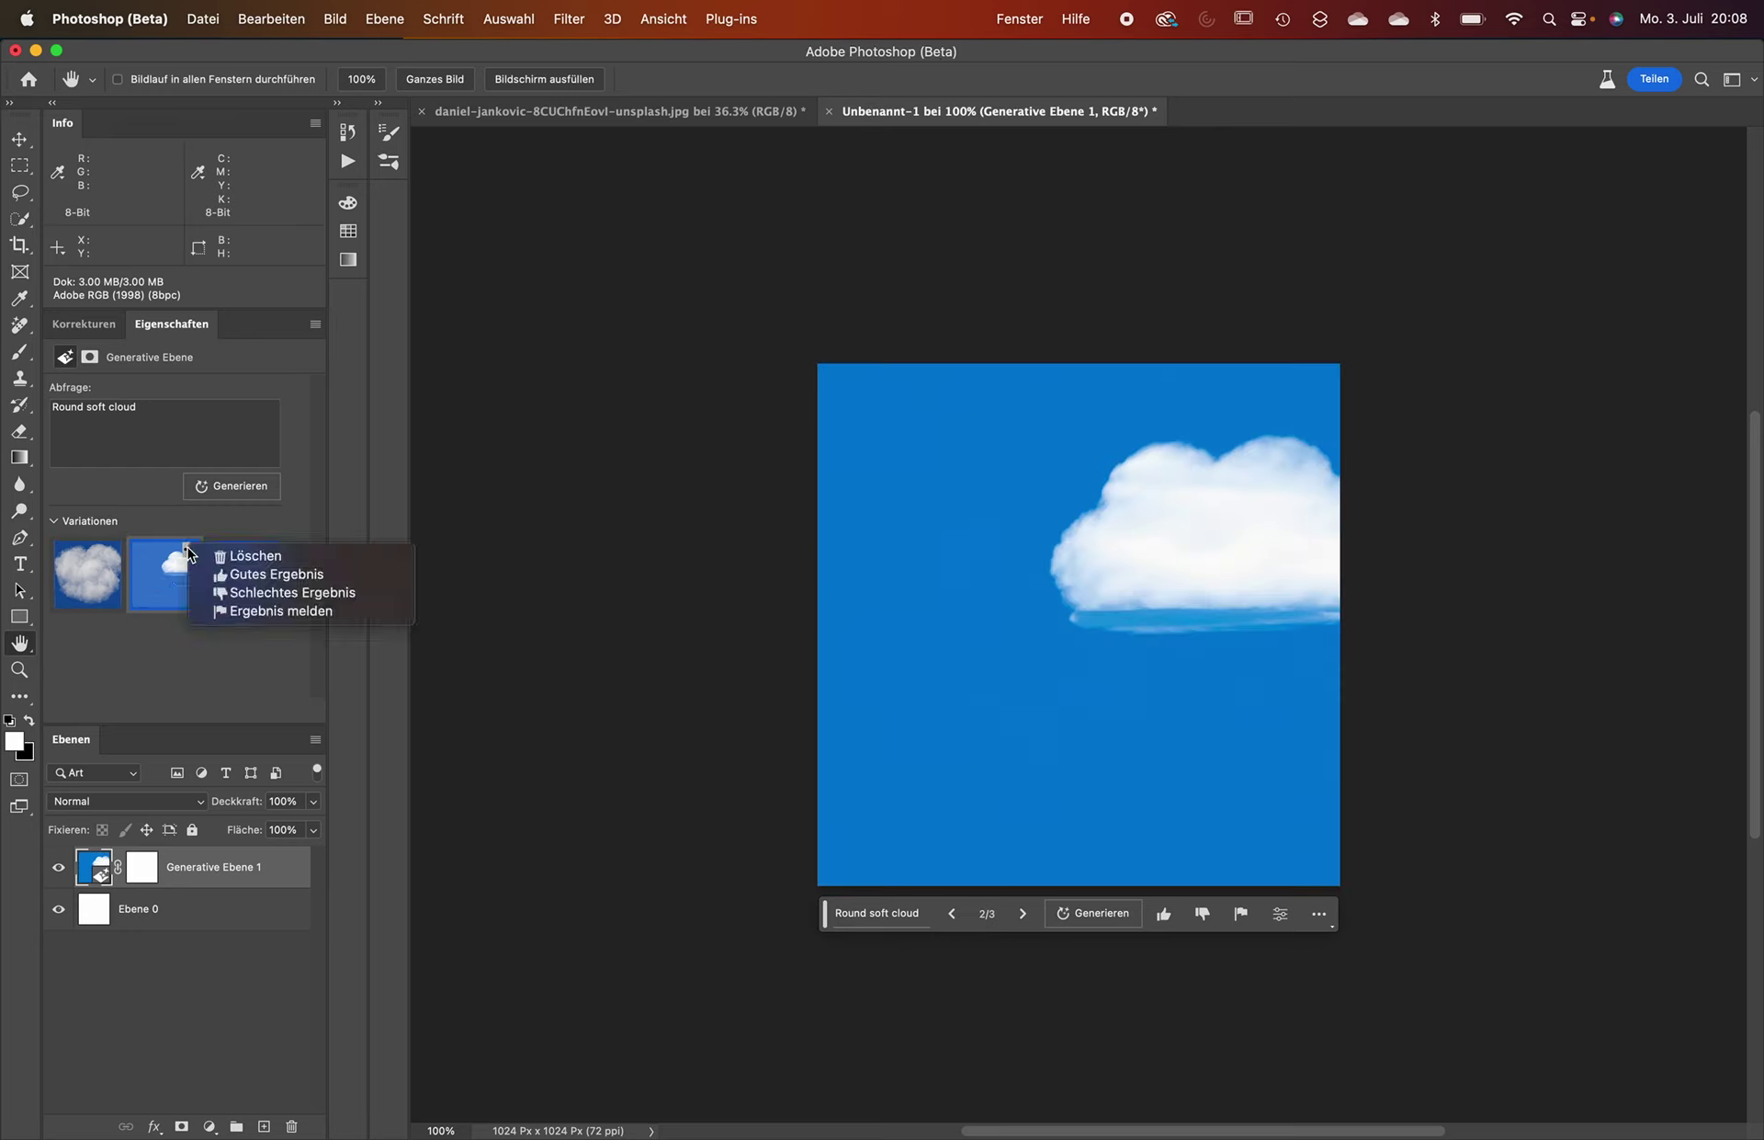
click(226, 596)
click(267, 549)
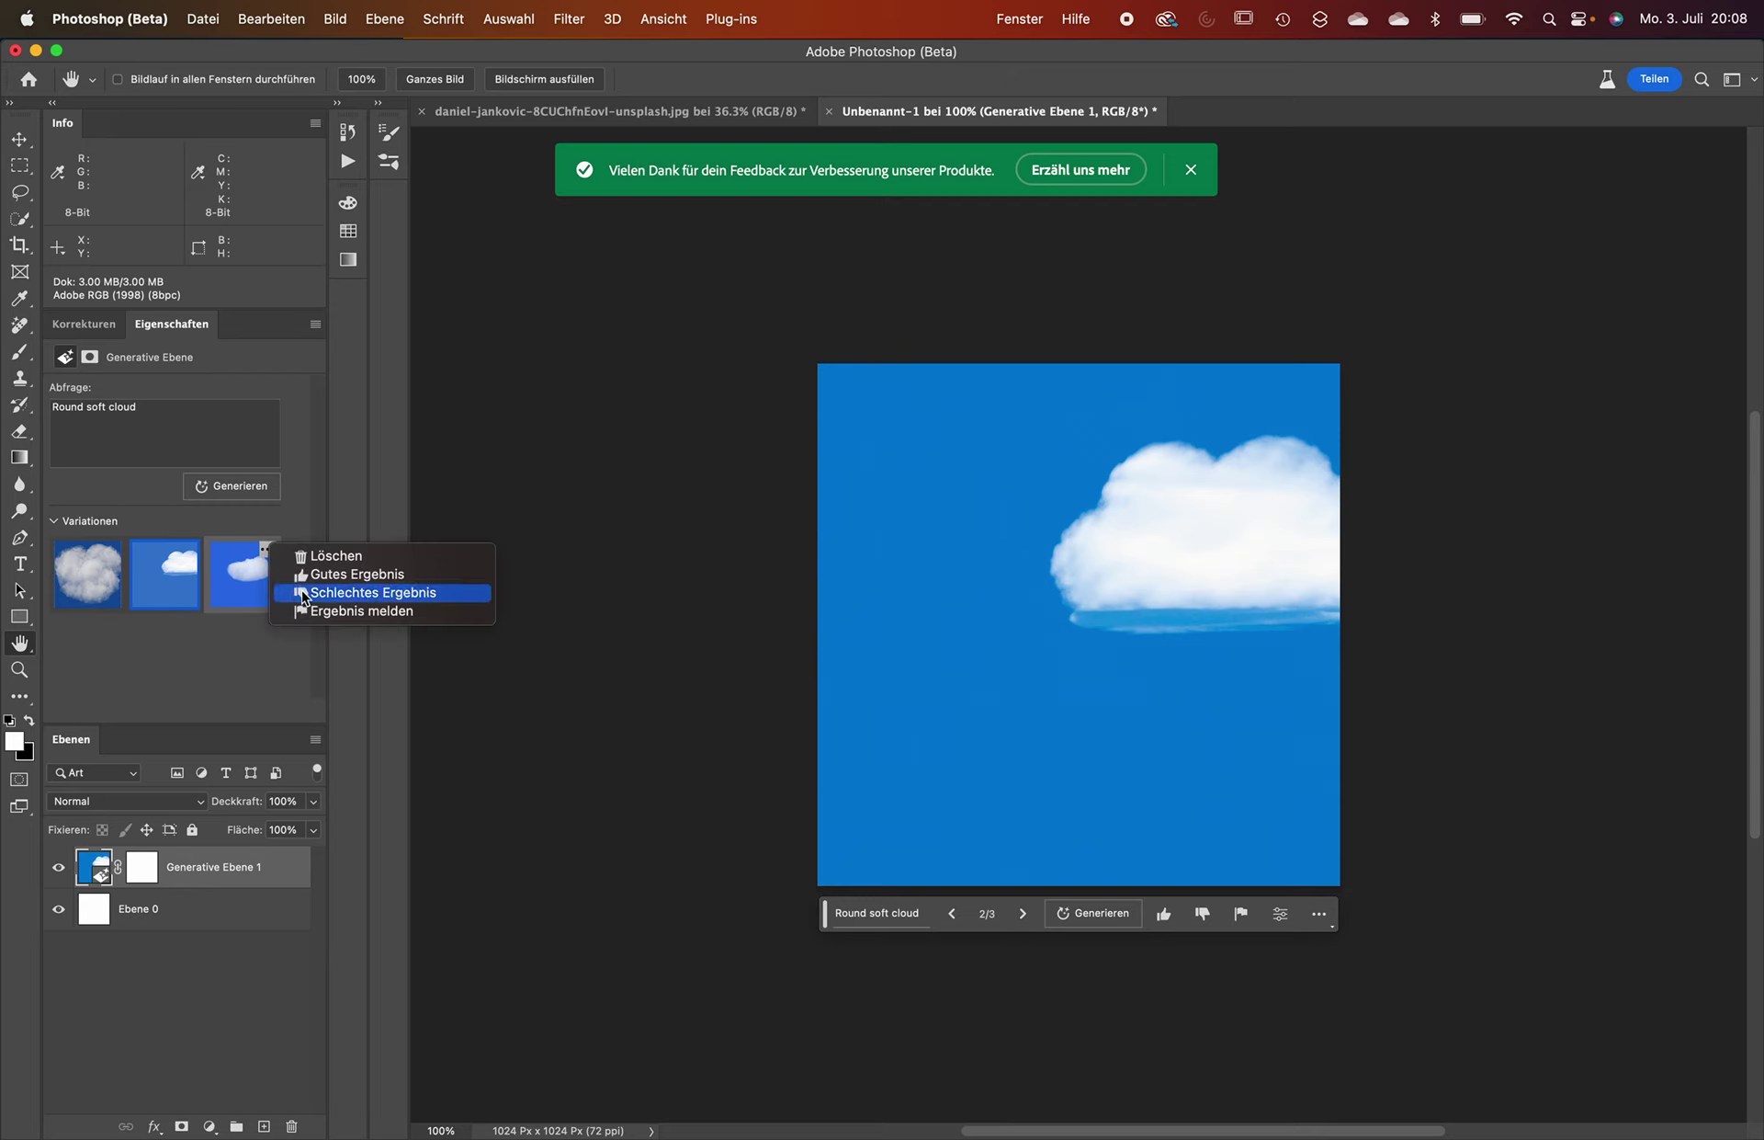
click(303, 596)
click(266, 550)
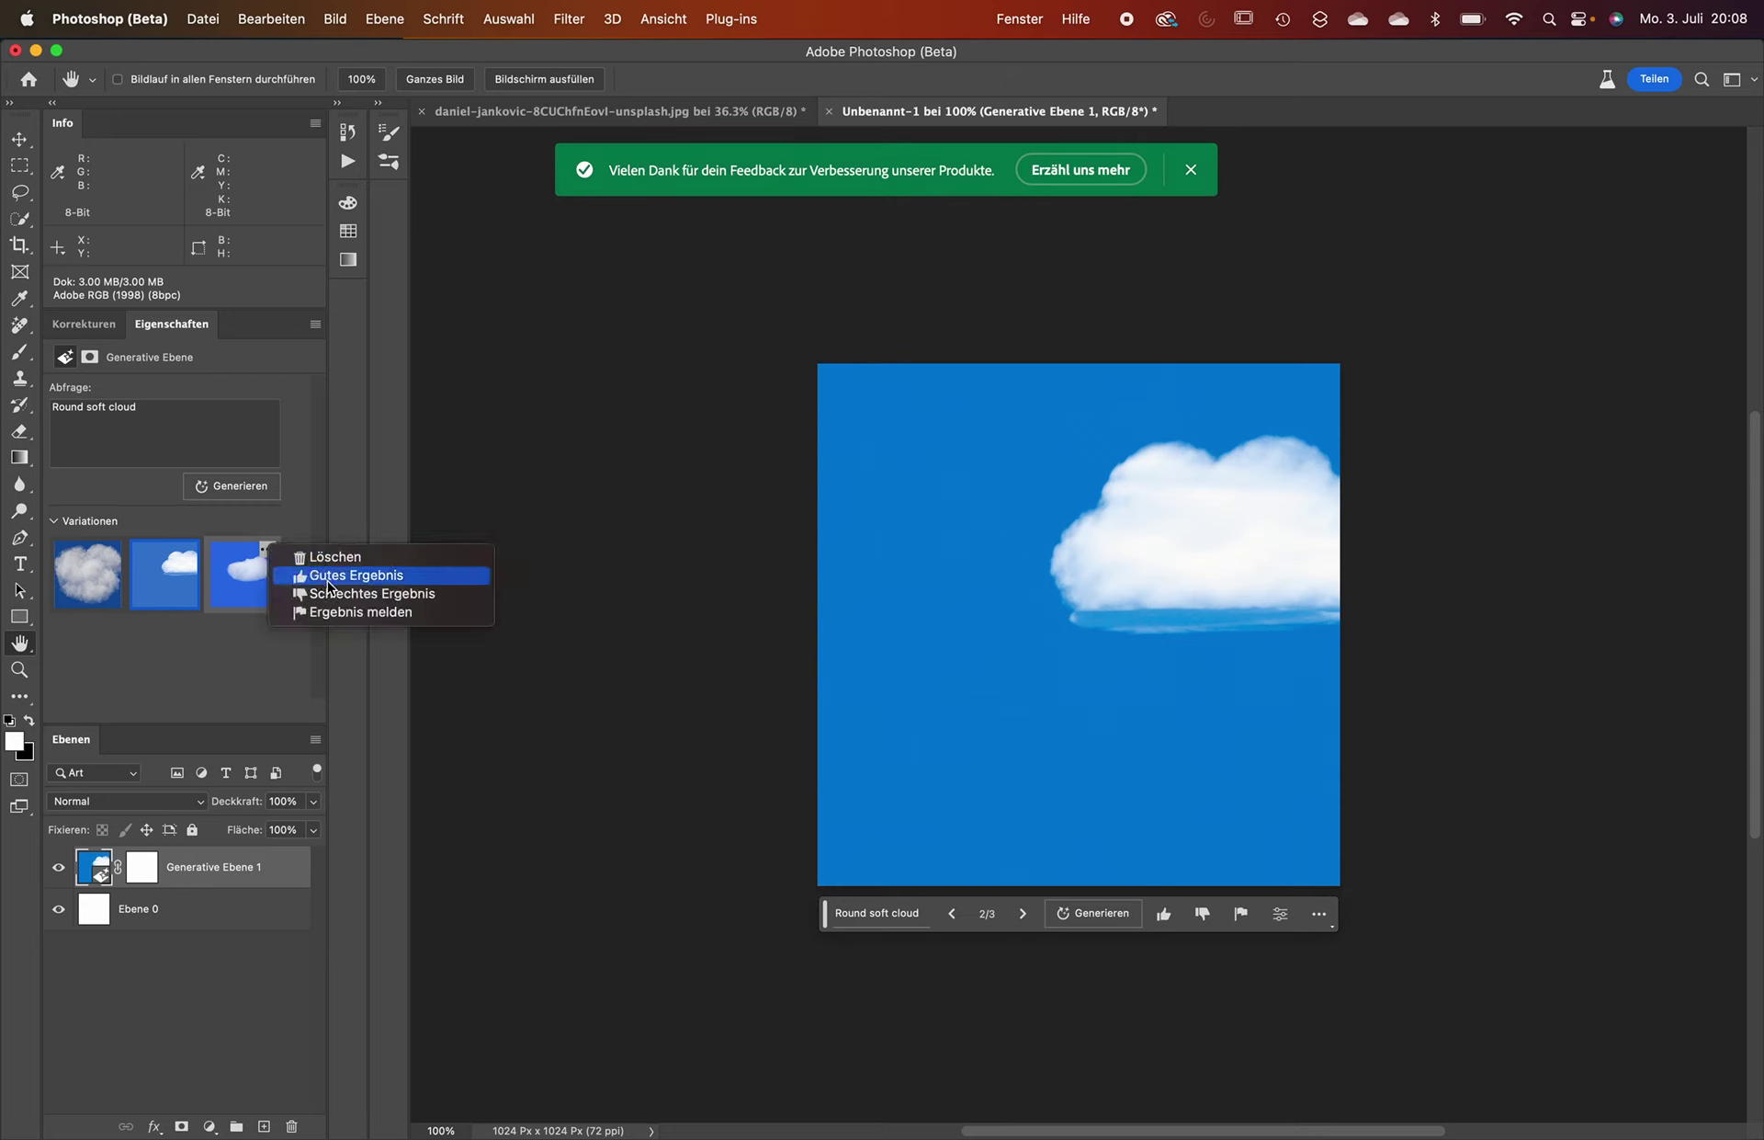
click(335, 556)
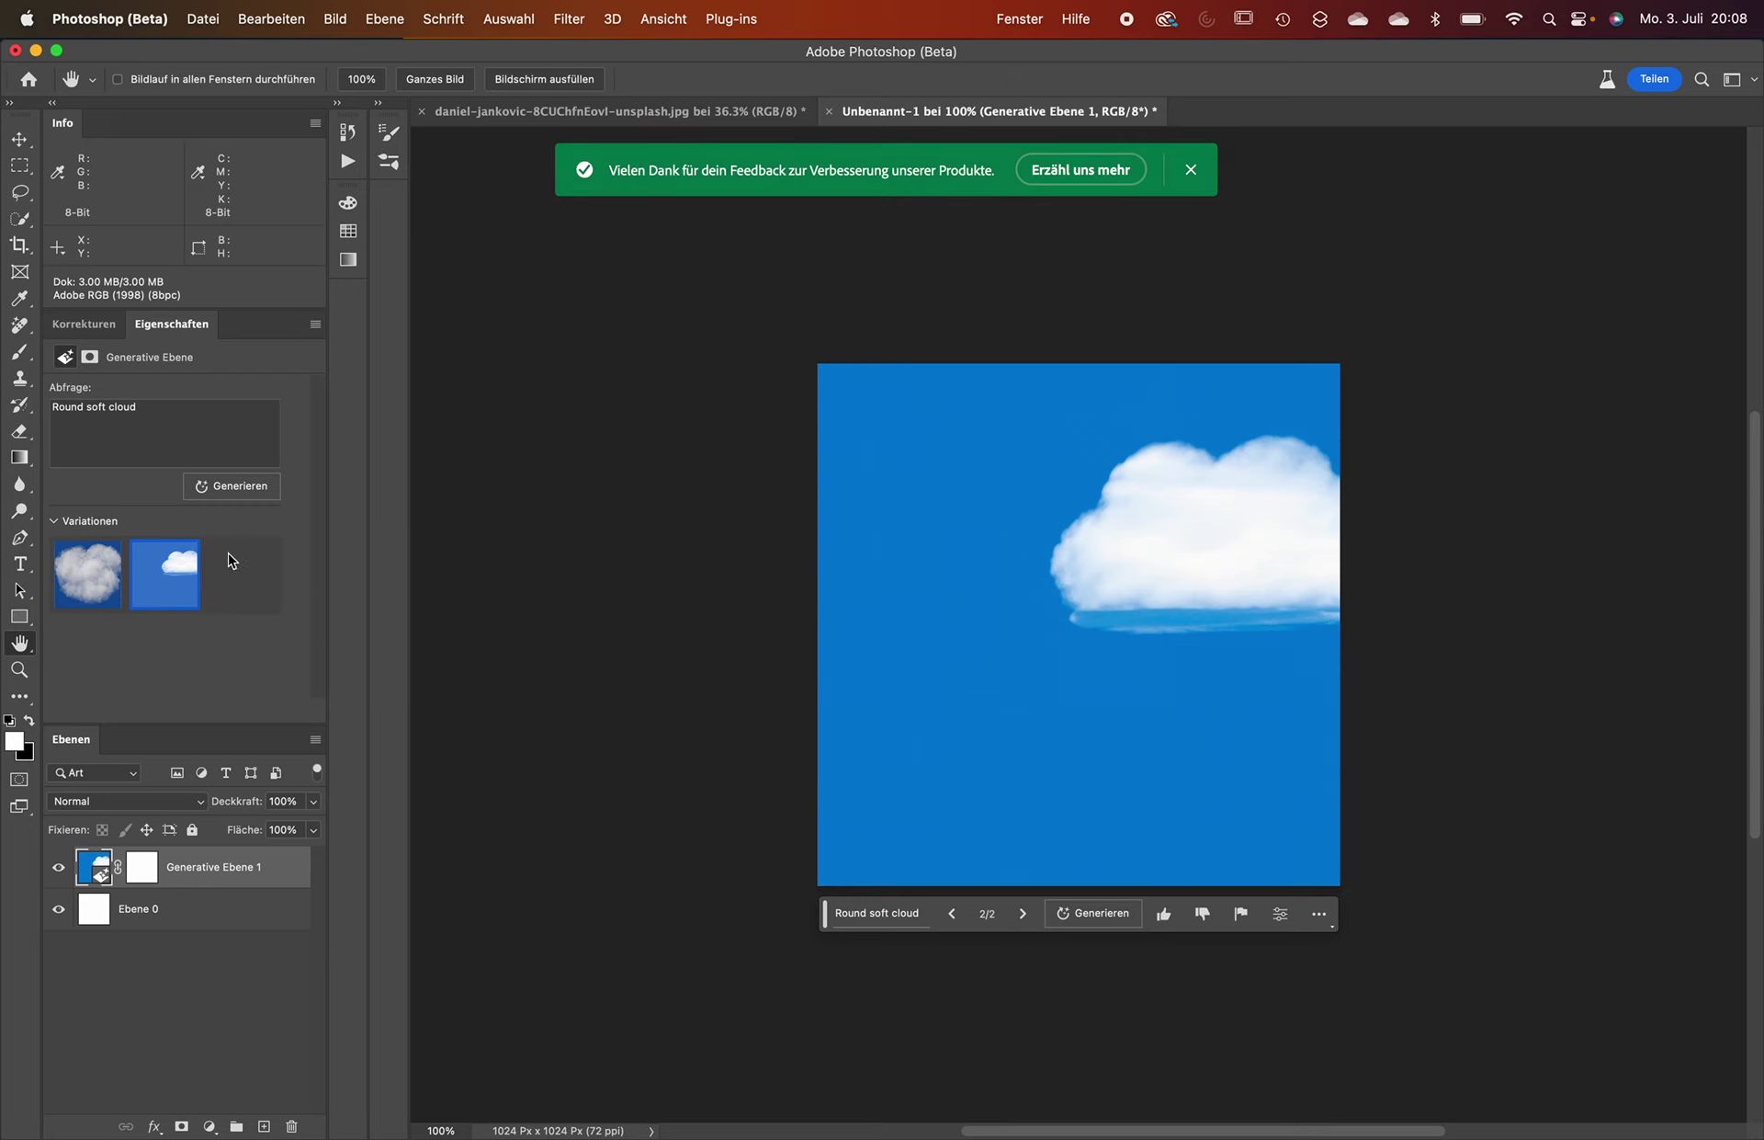
click(189, 548)
click(284, 577)
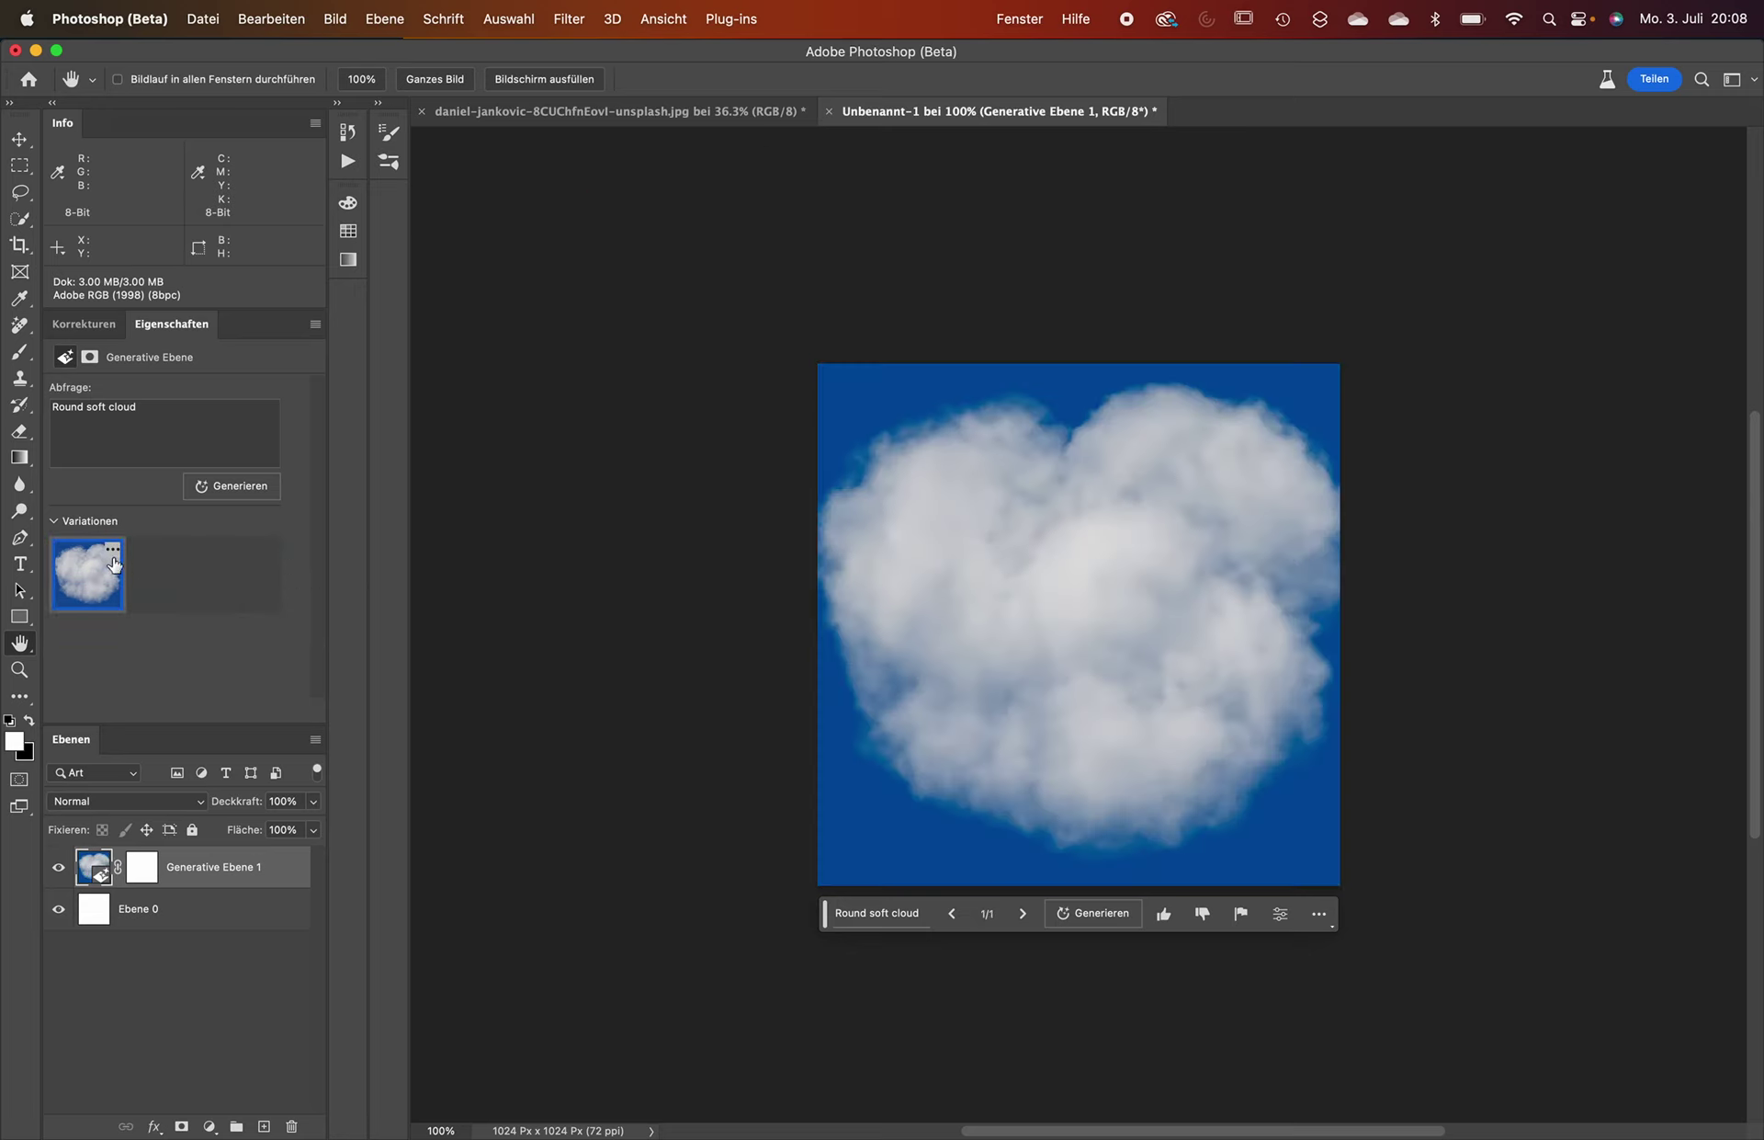
Generate more variations, shorten the prompt to 'cloud', and produce further batches.
click(243, 484)
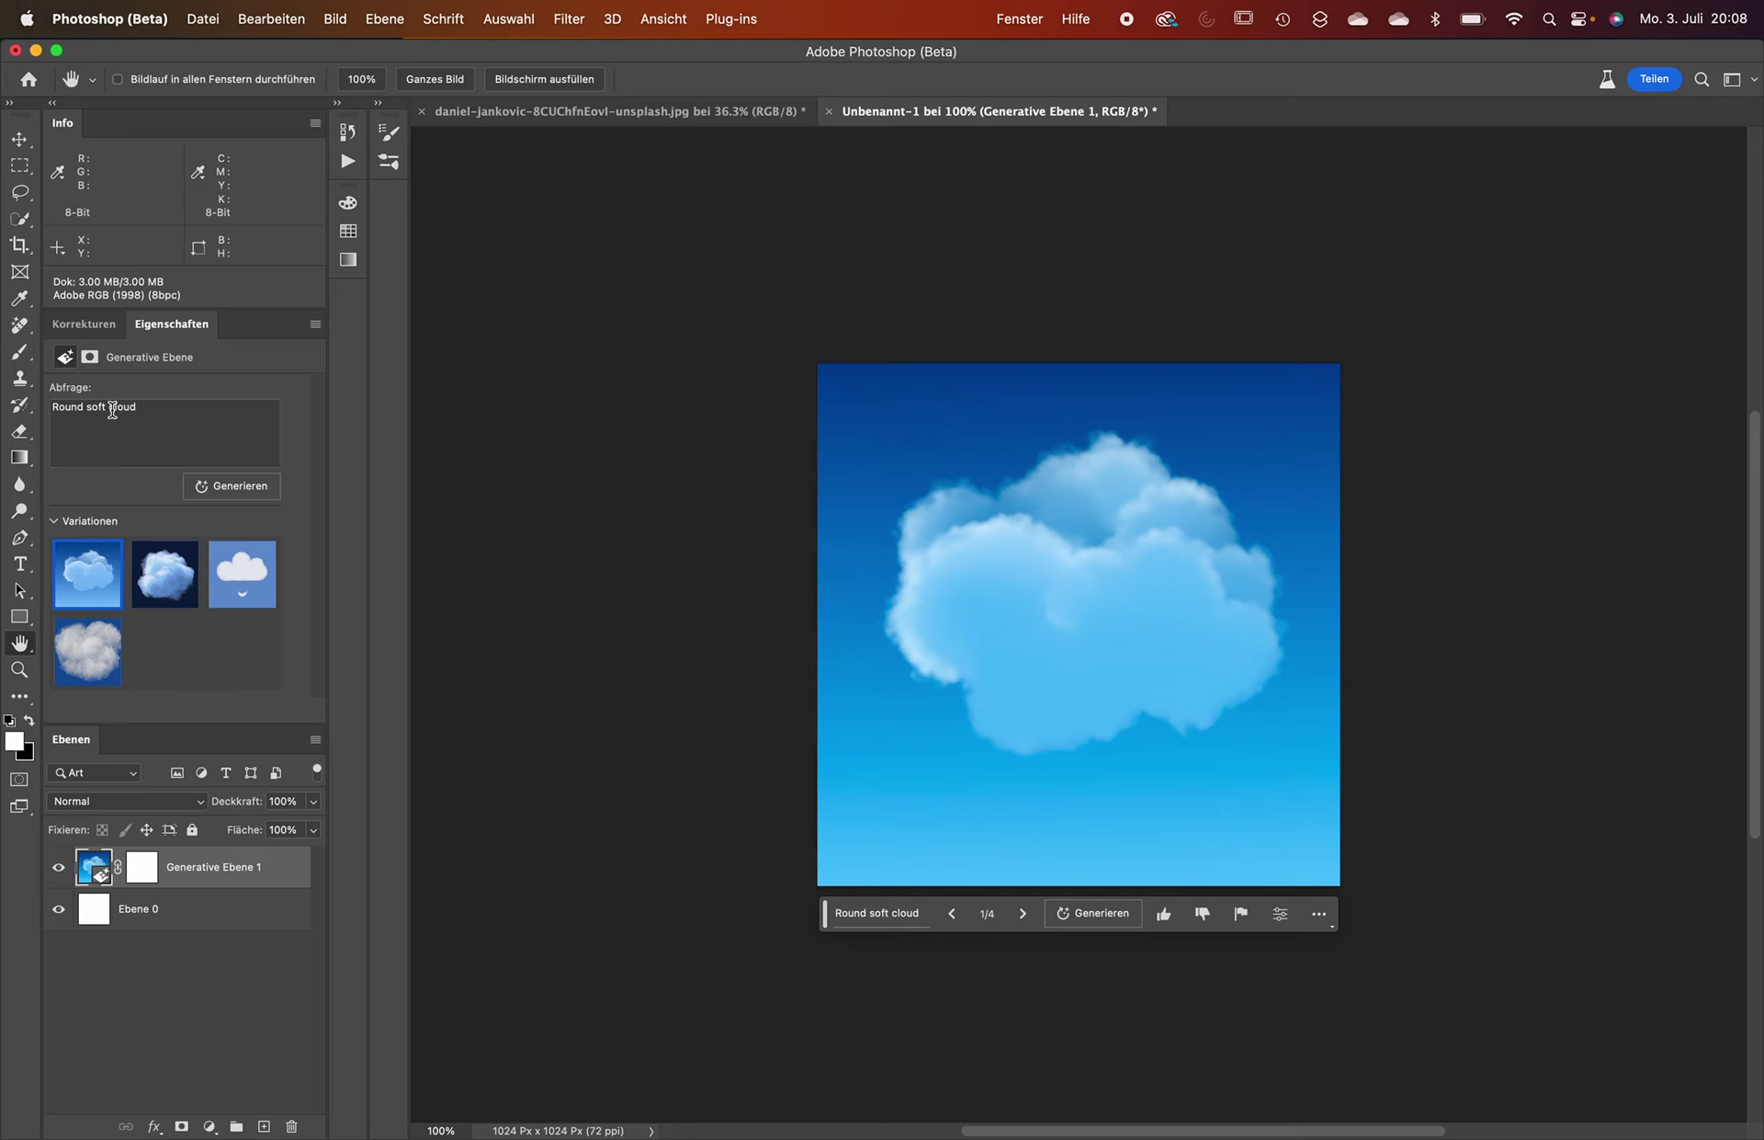
drag(109, 410, 5, 379)
key(BackSpace)
click(241, 485)
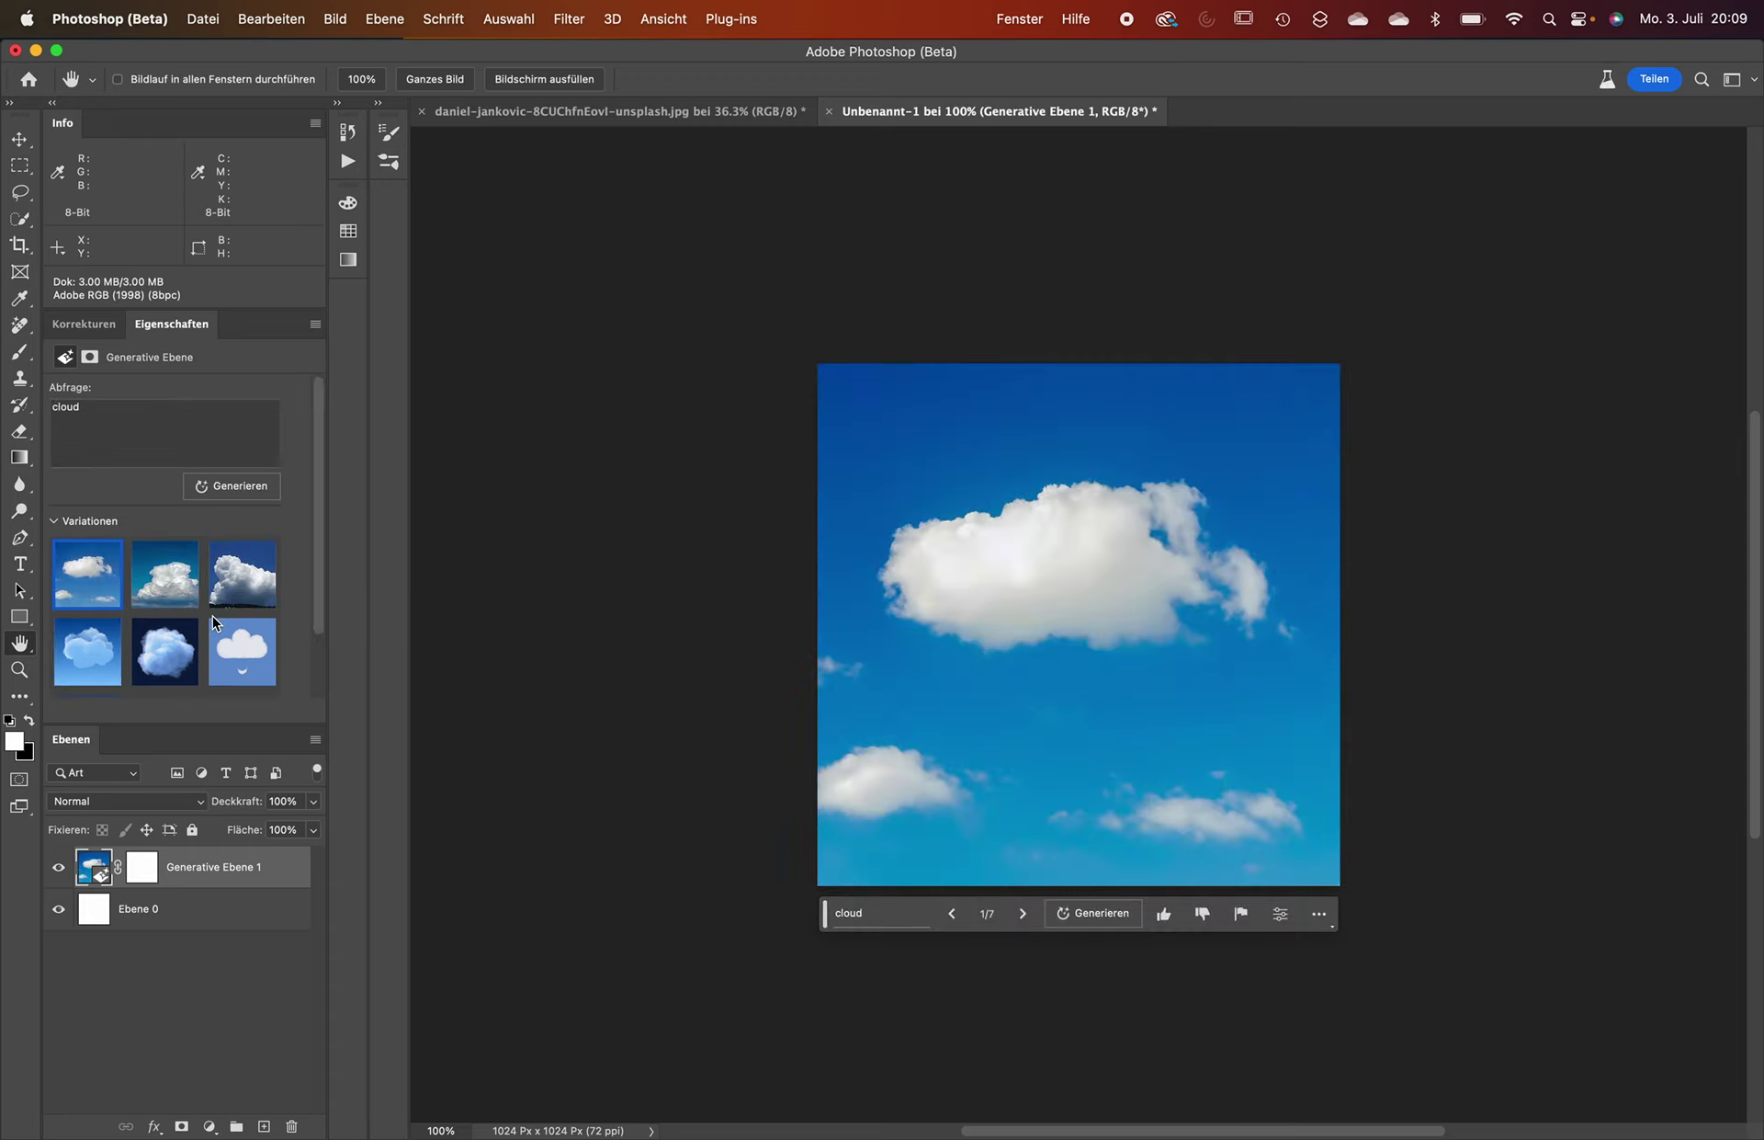
click(174, 584)
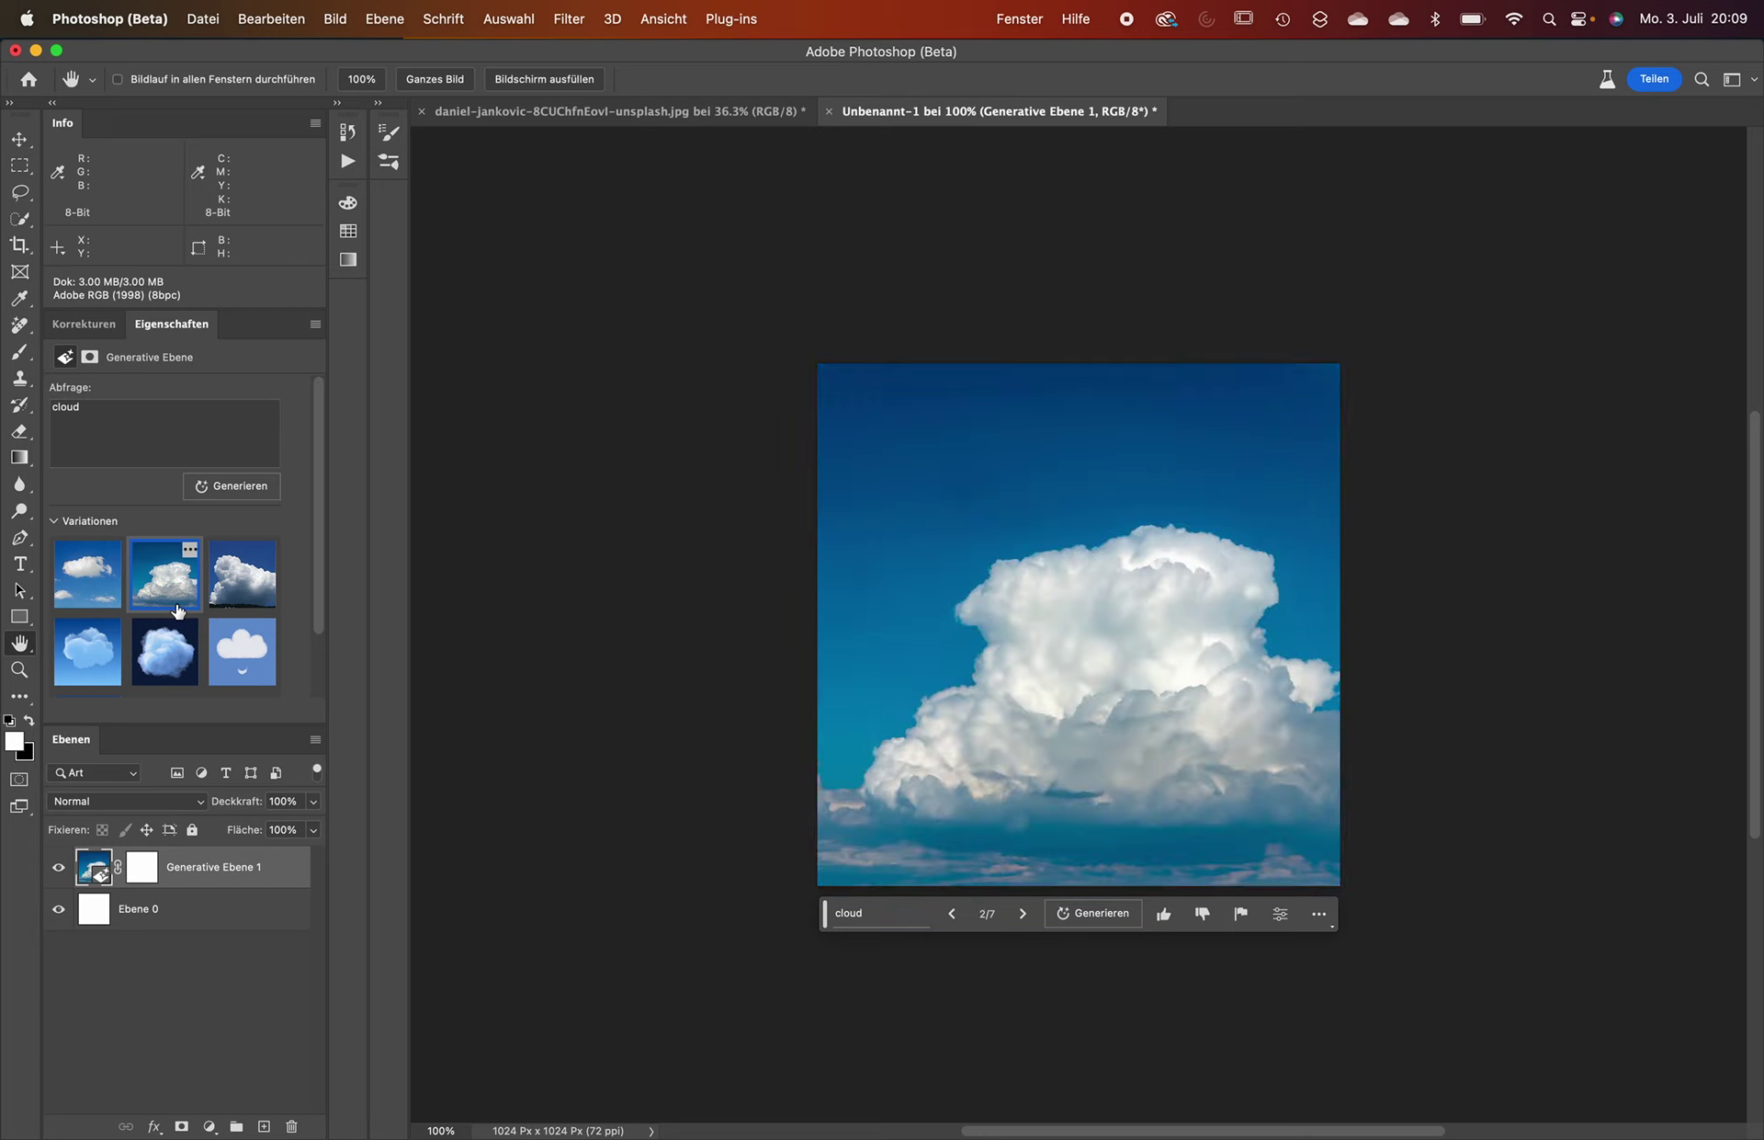
click(238, 580)
click(241, 487)
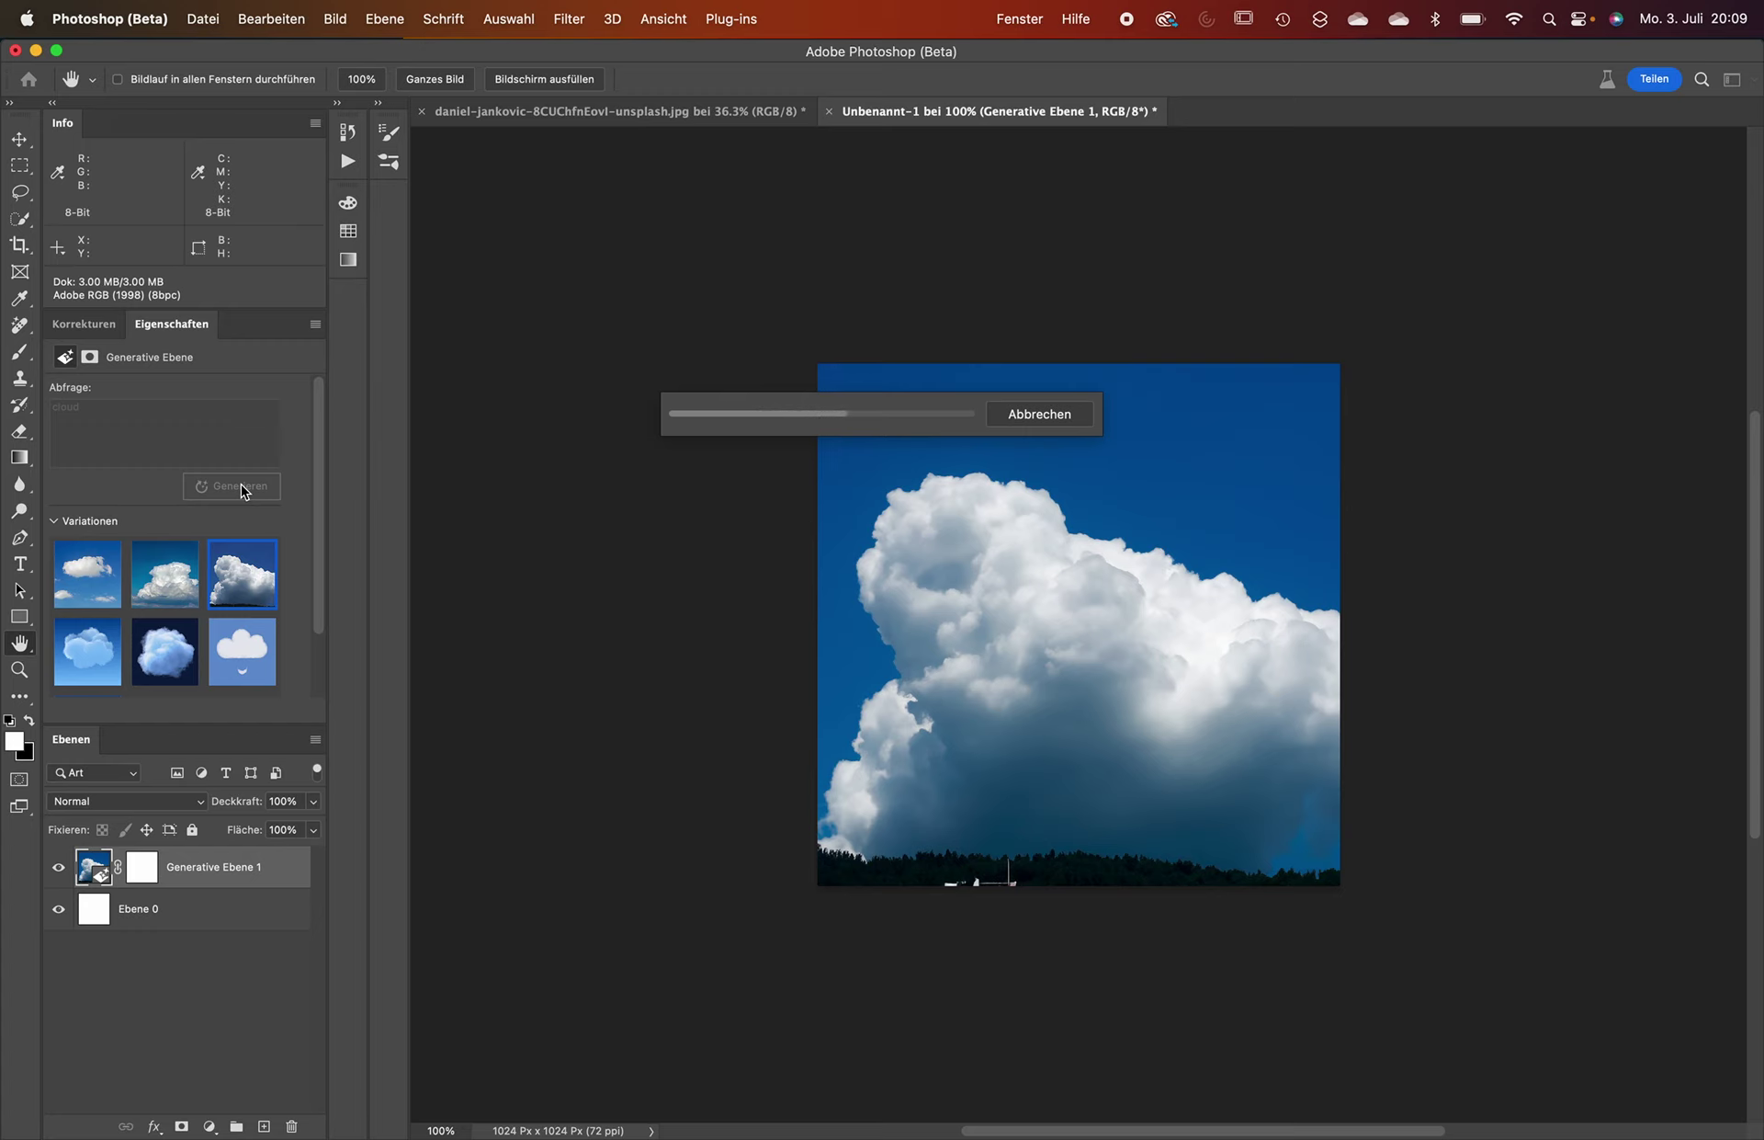
Pick the heart-shaped cloud variation and merge it into a single pixel layer.
click(177, 591)
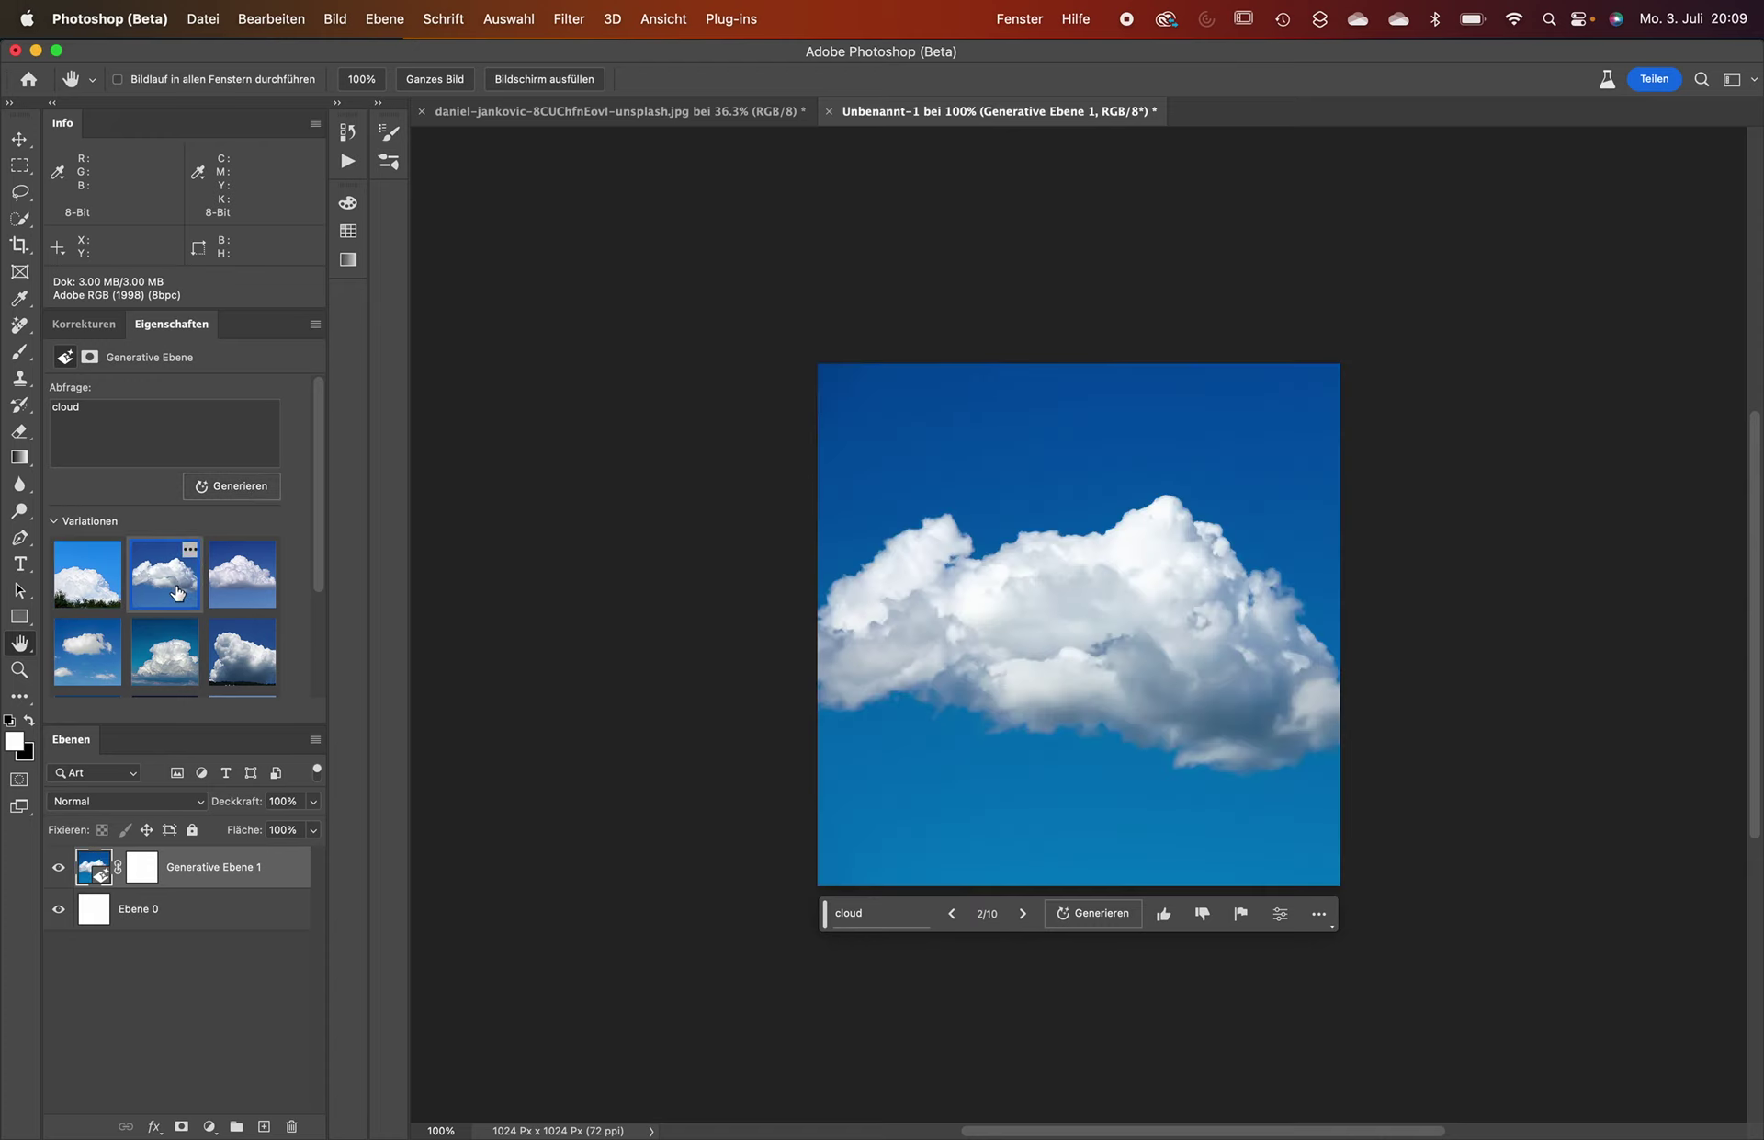
click(227, 587)
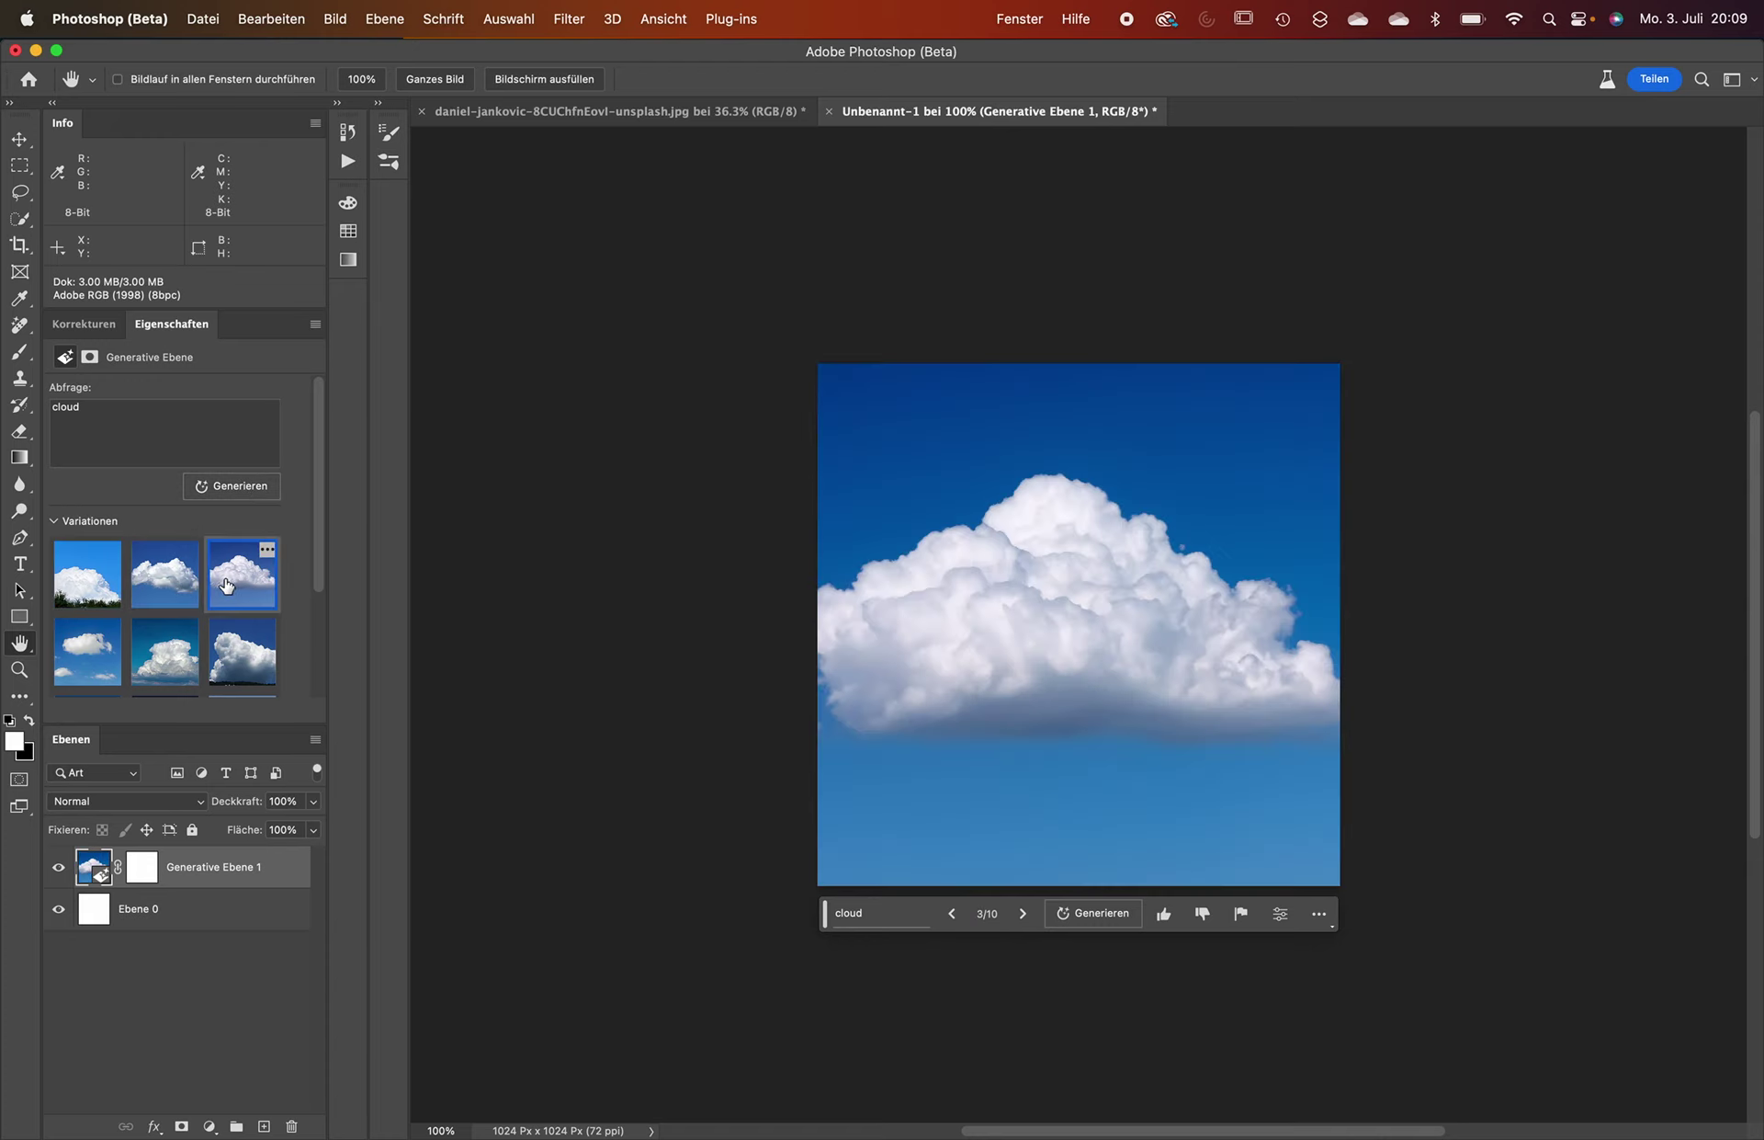
scroll(85, 643, down, 3)
click(80, 653)
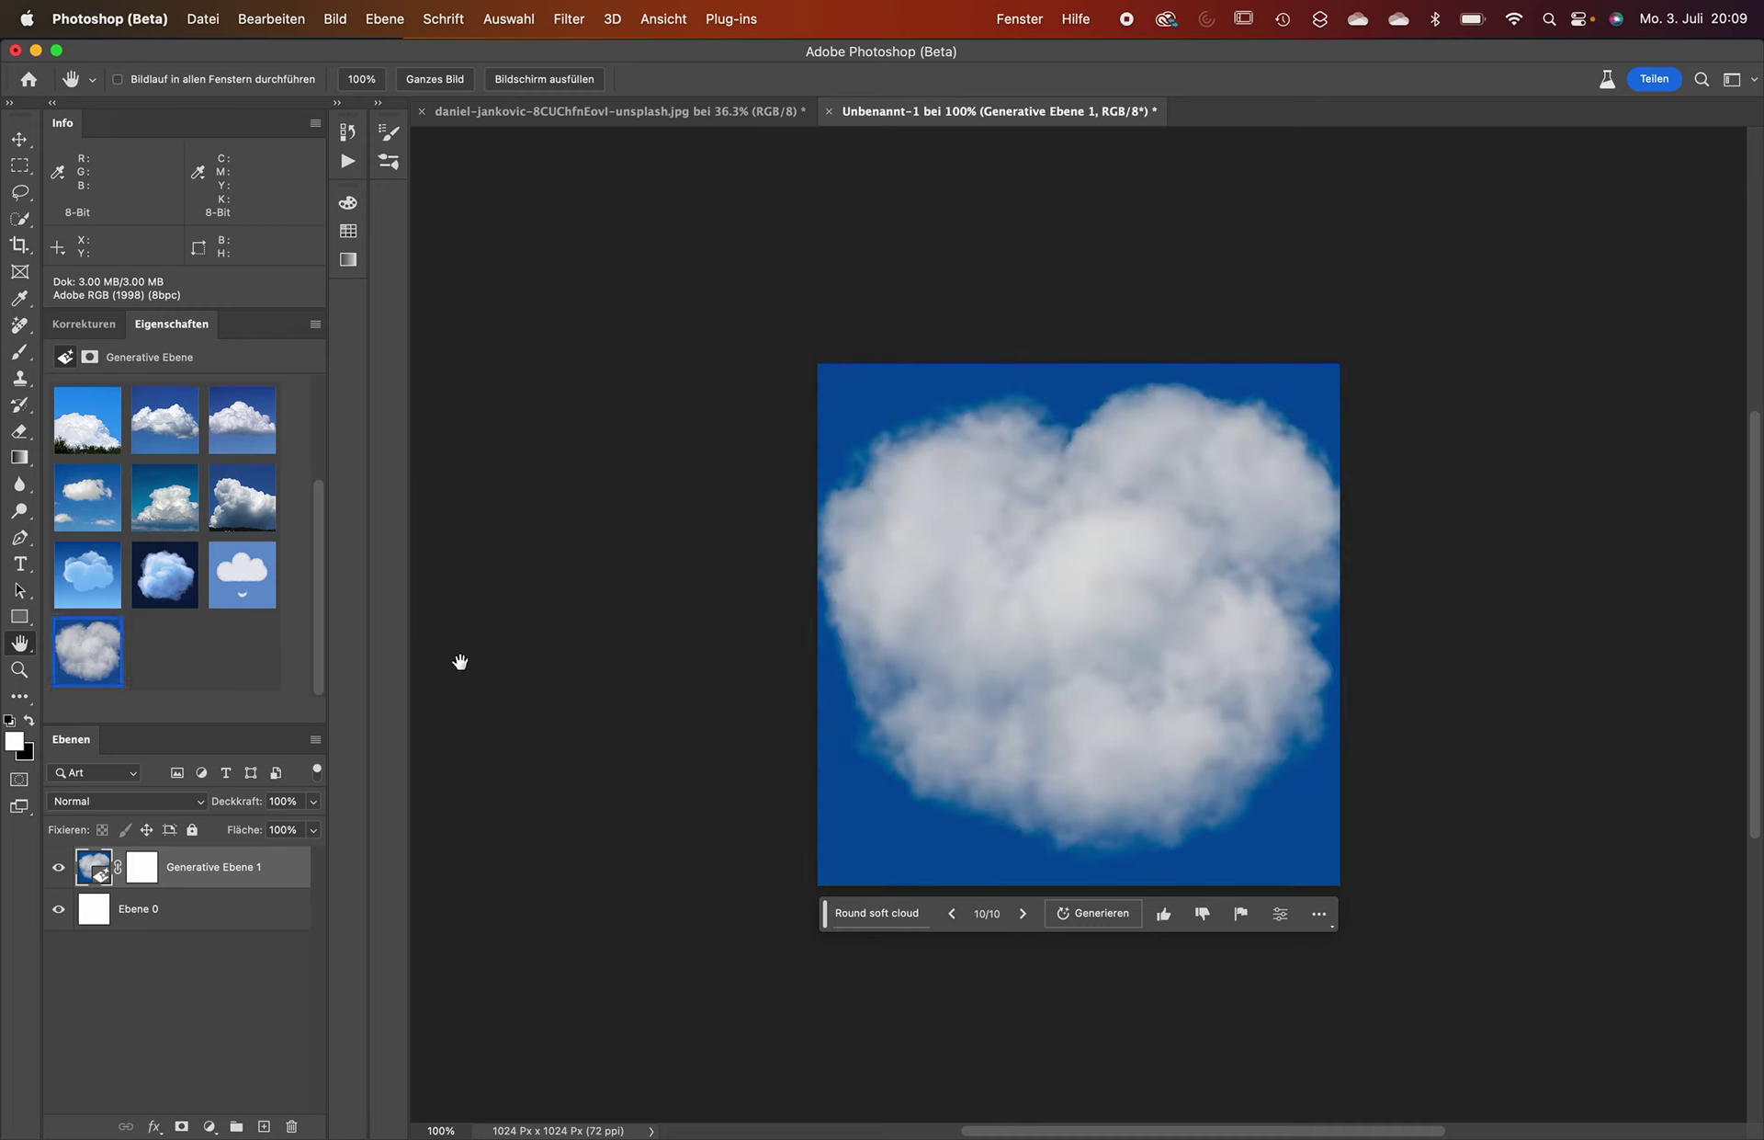
key(super+shift+e)
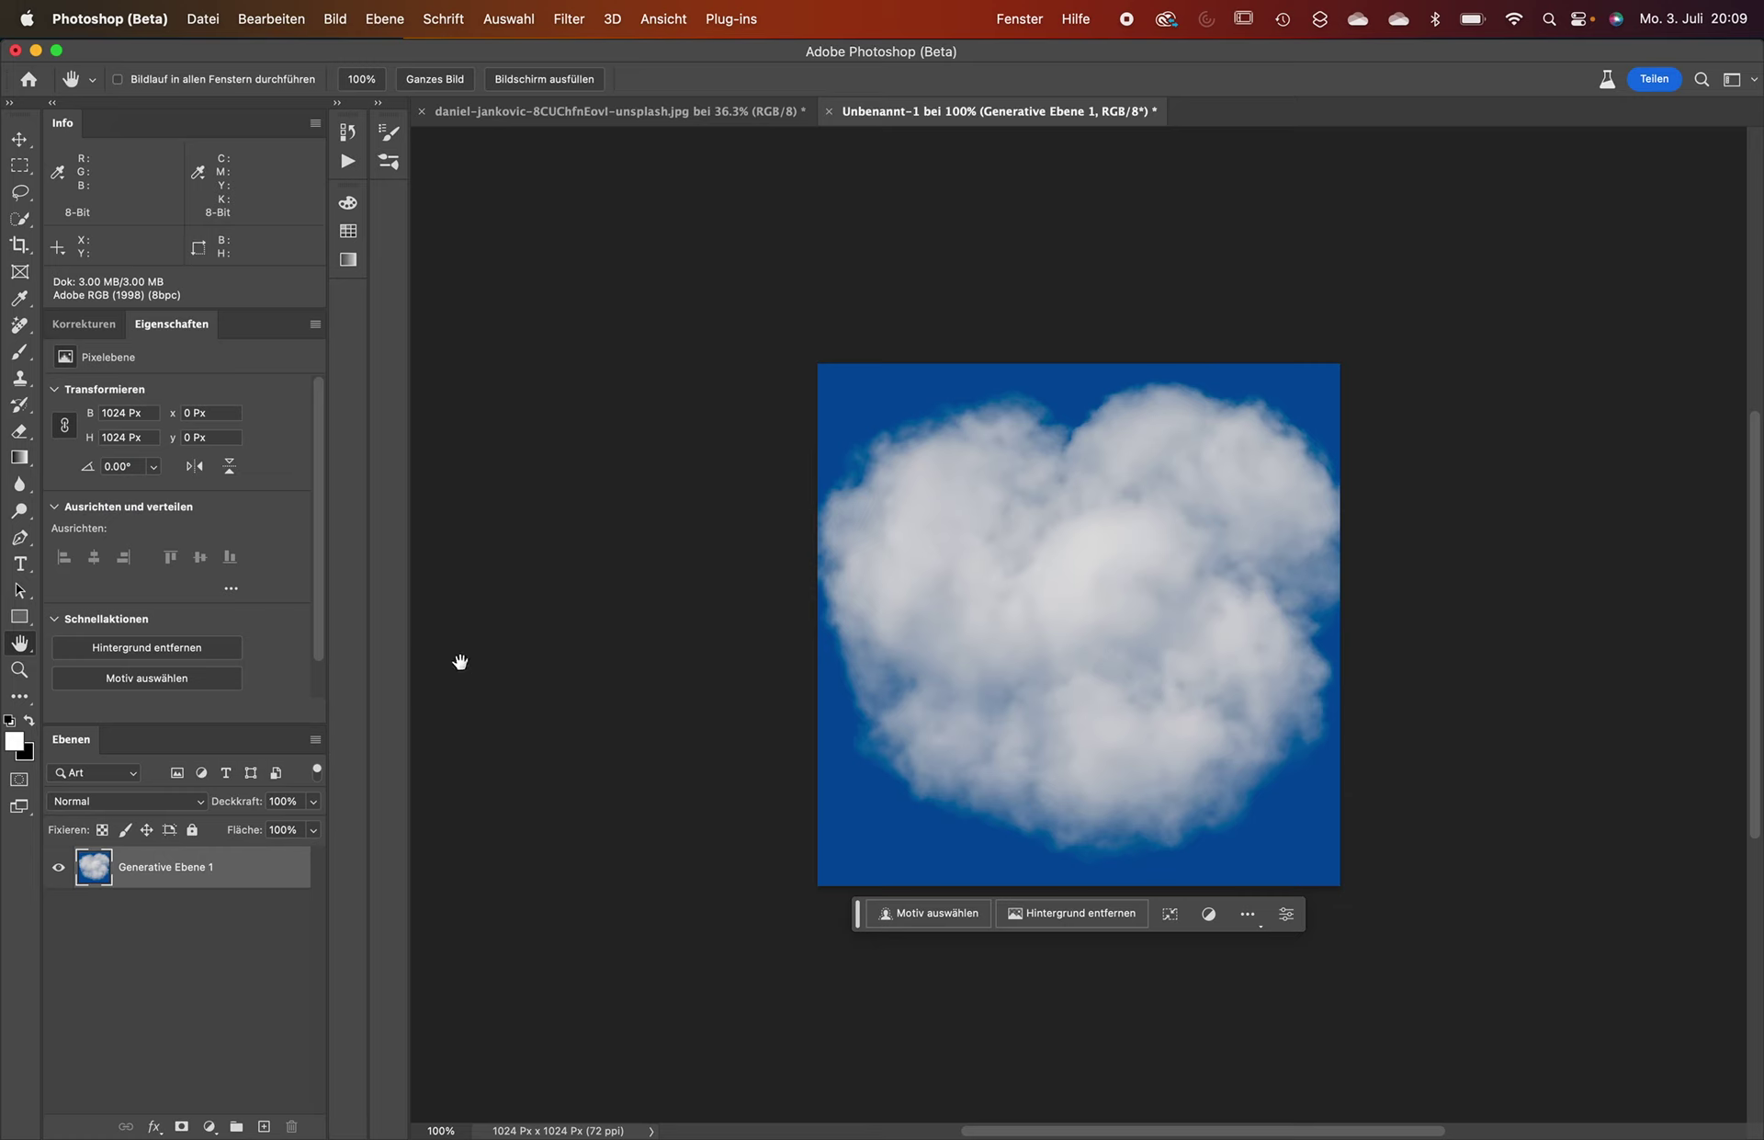
Convert the cloud to black and white, darkening the blue tones to near black.
key(super+shift+u)
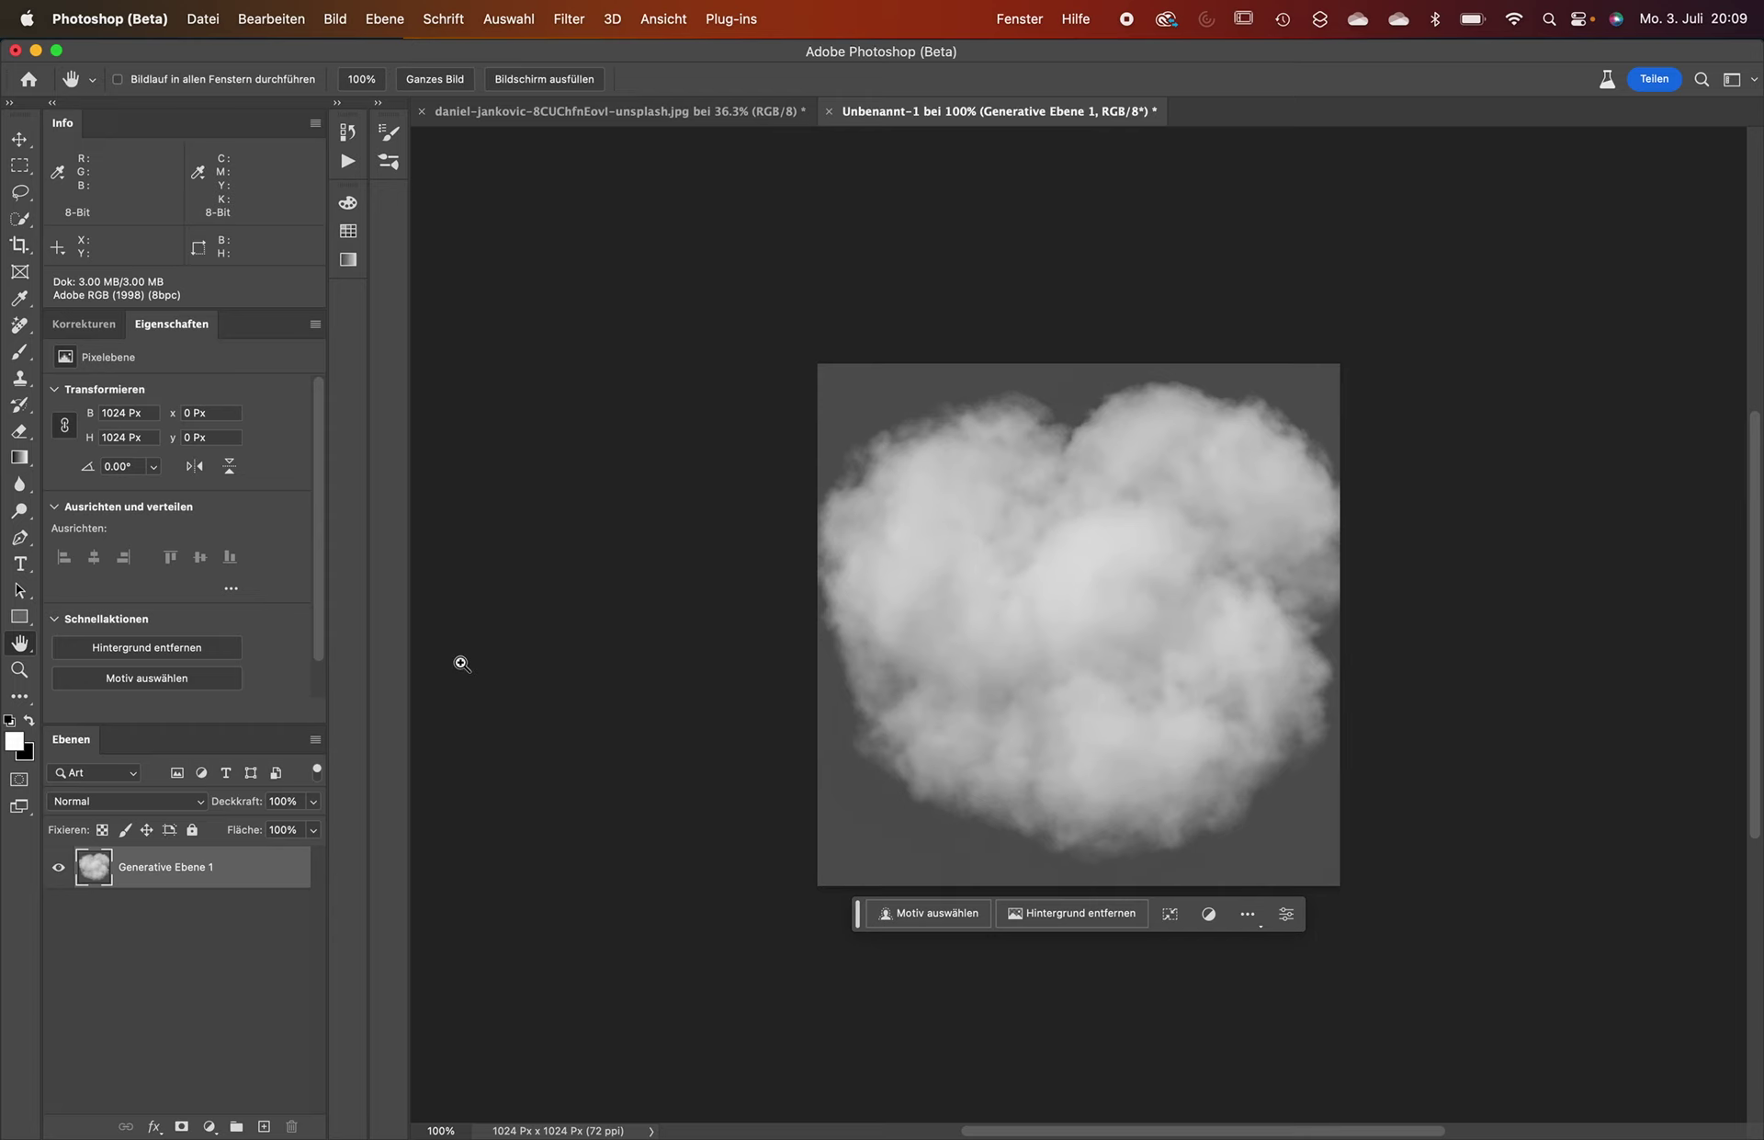
key(super+z)
key(super+alt+shift+b)
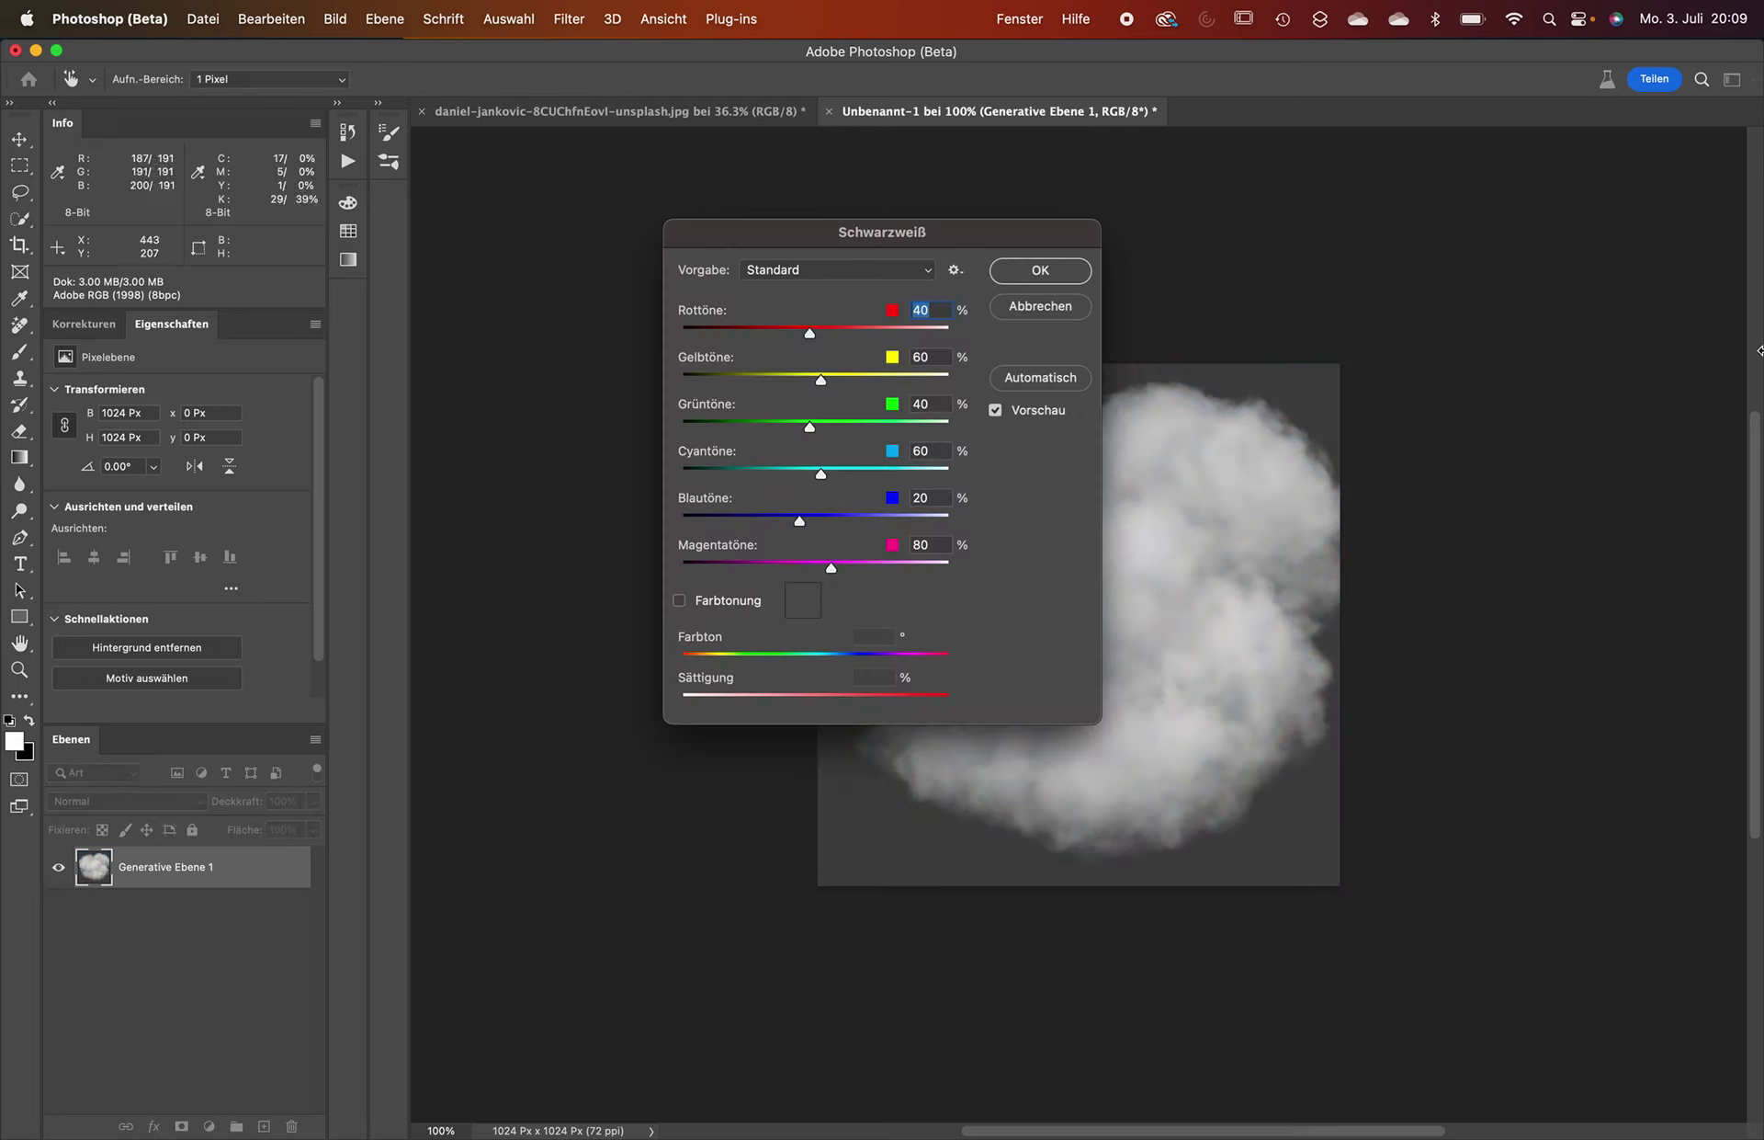
drag(746, 246, 382, 190)
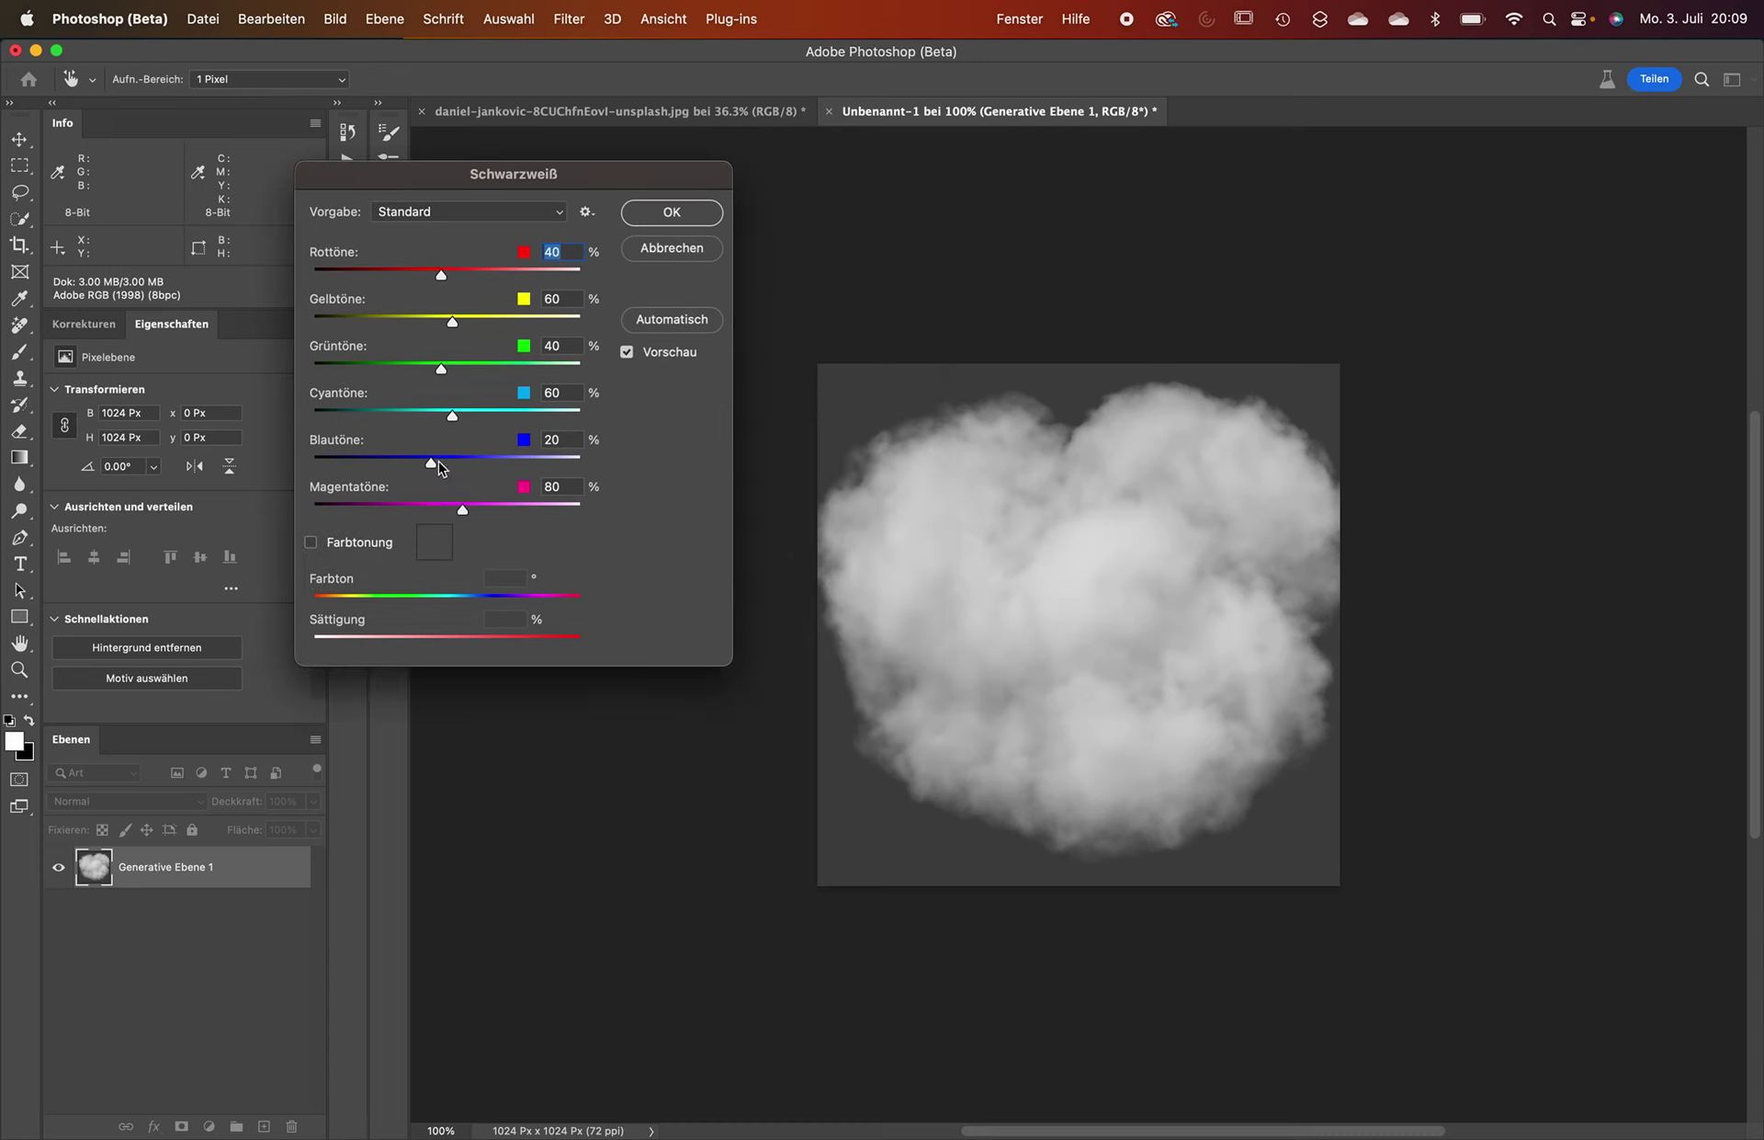
drag(432, 464, 407, 464)
drag(396, 462, 458, 420)
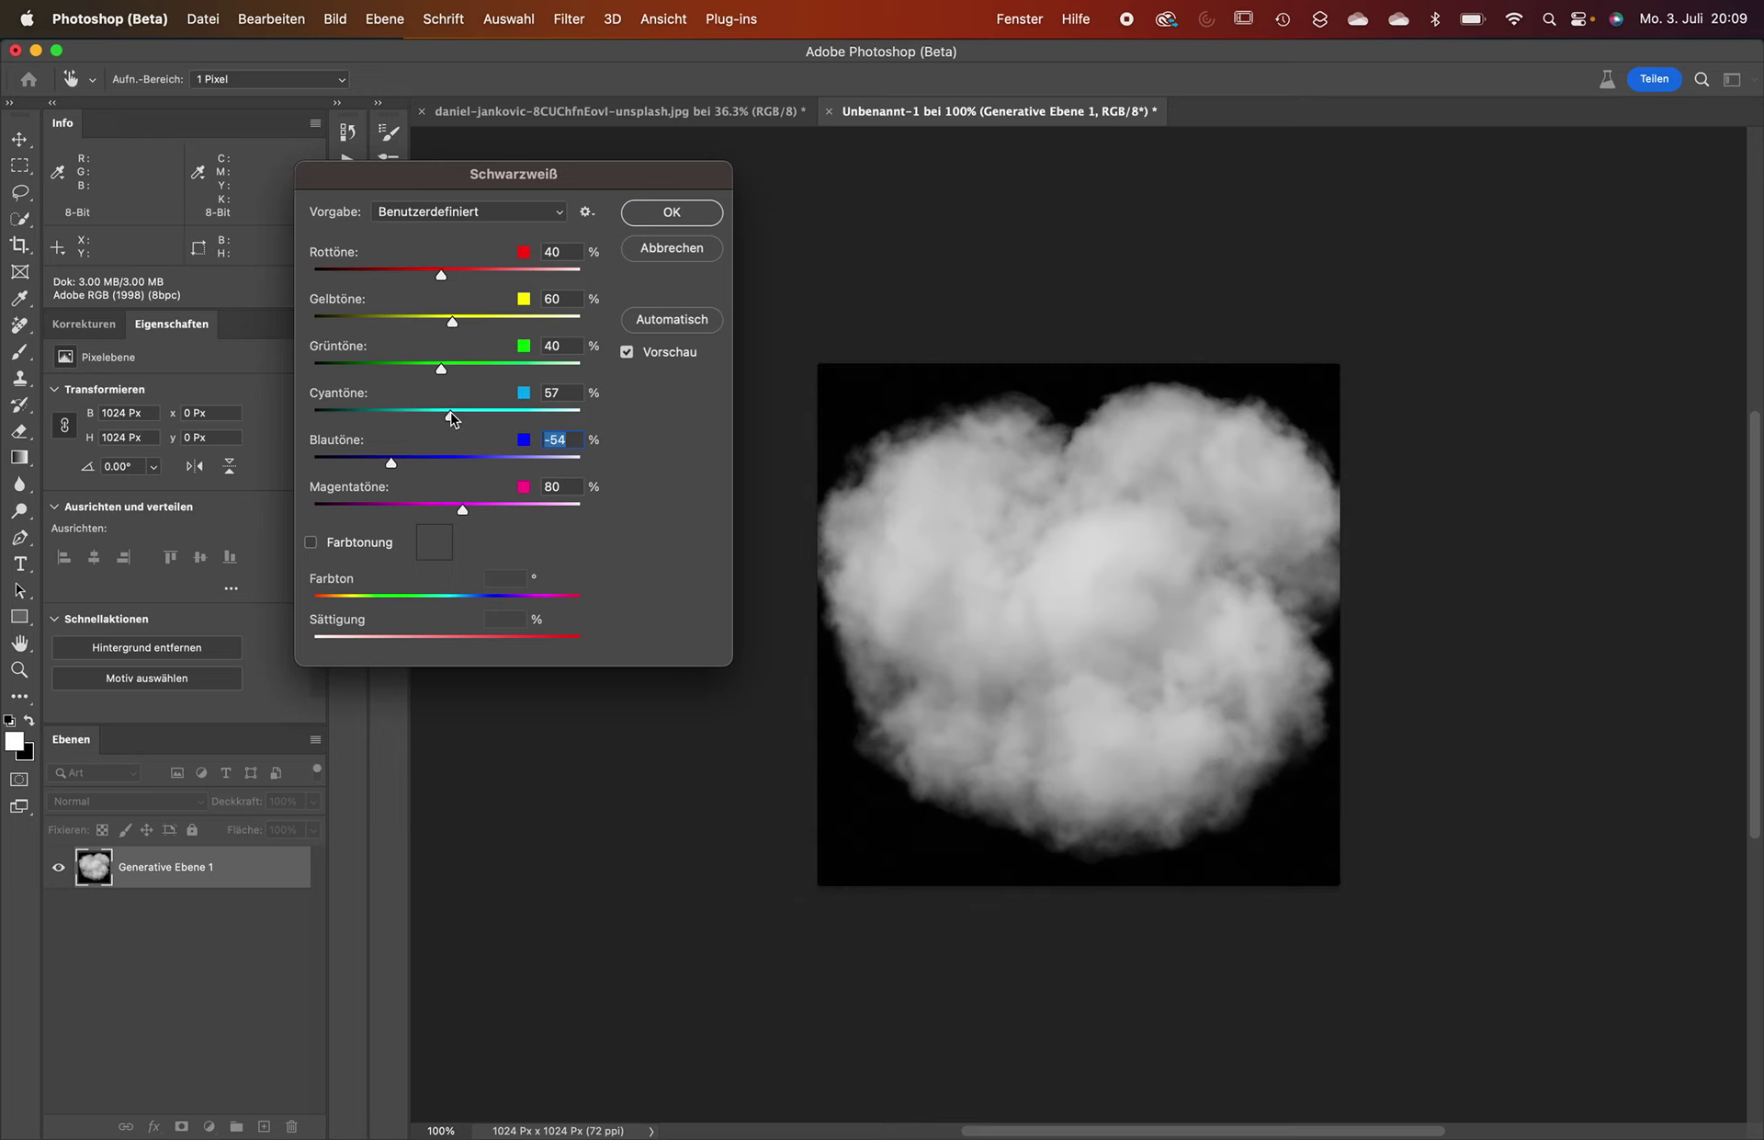
click(663, 221)
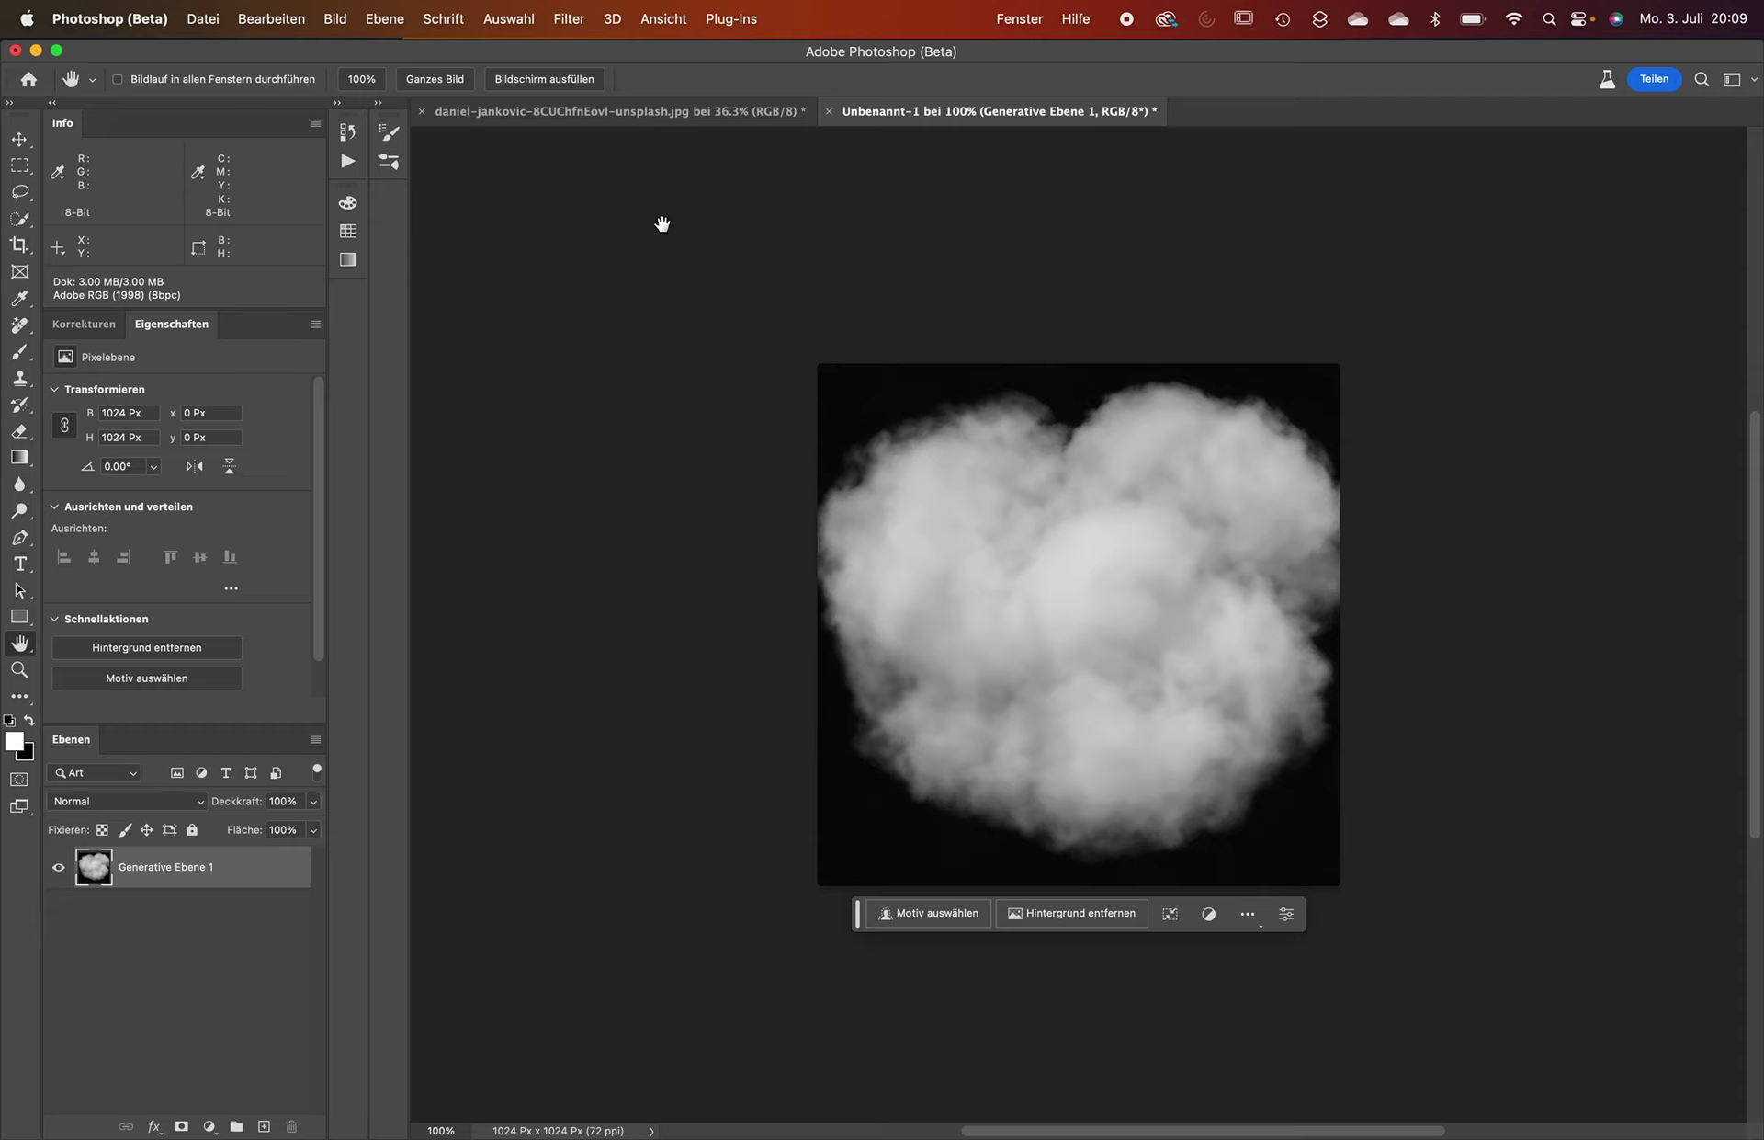
Raise the Levels black input to about 14 to deepen the shadows.
key(super+l)
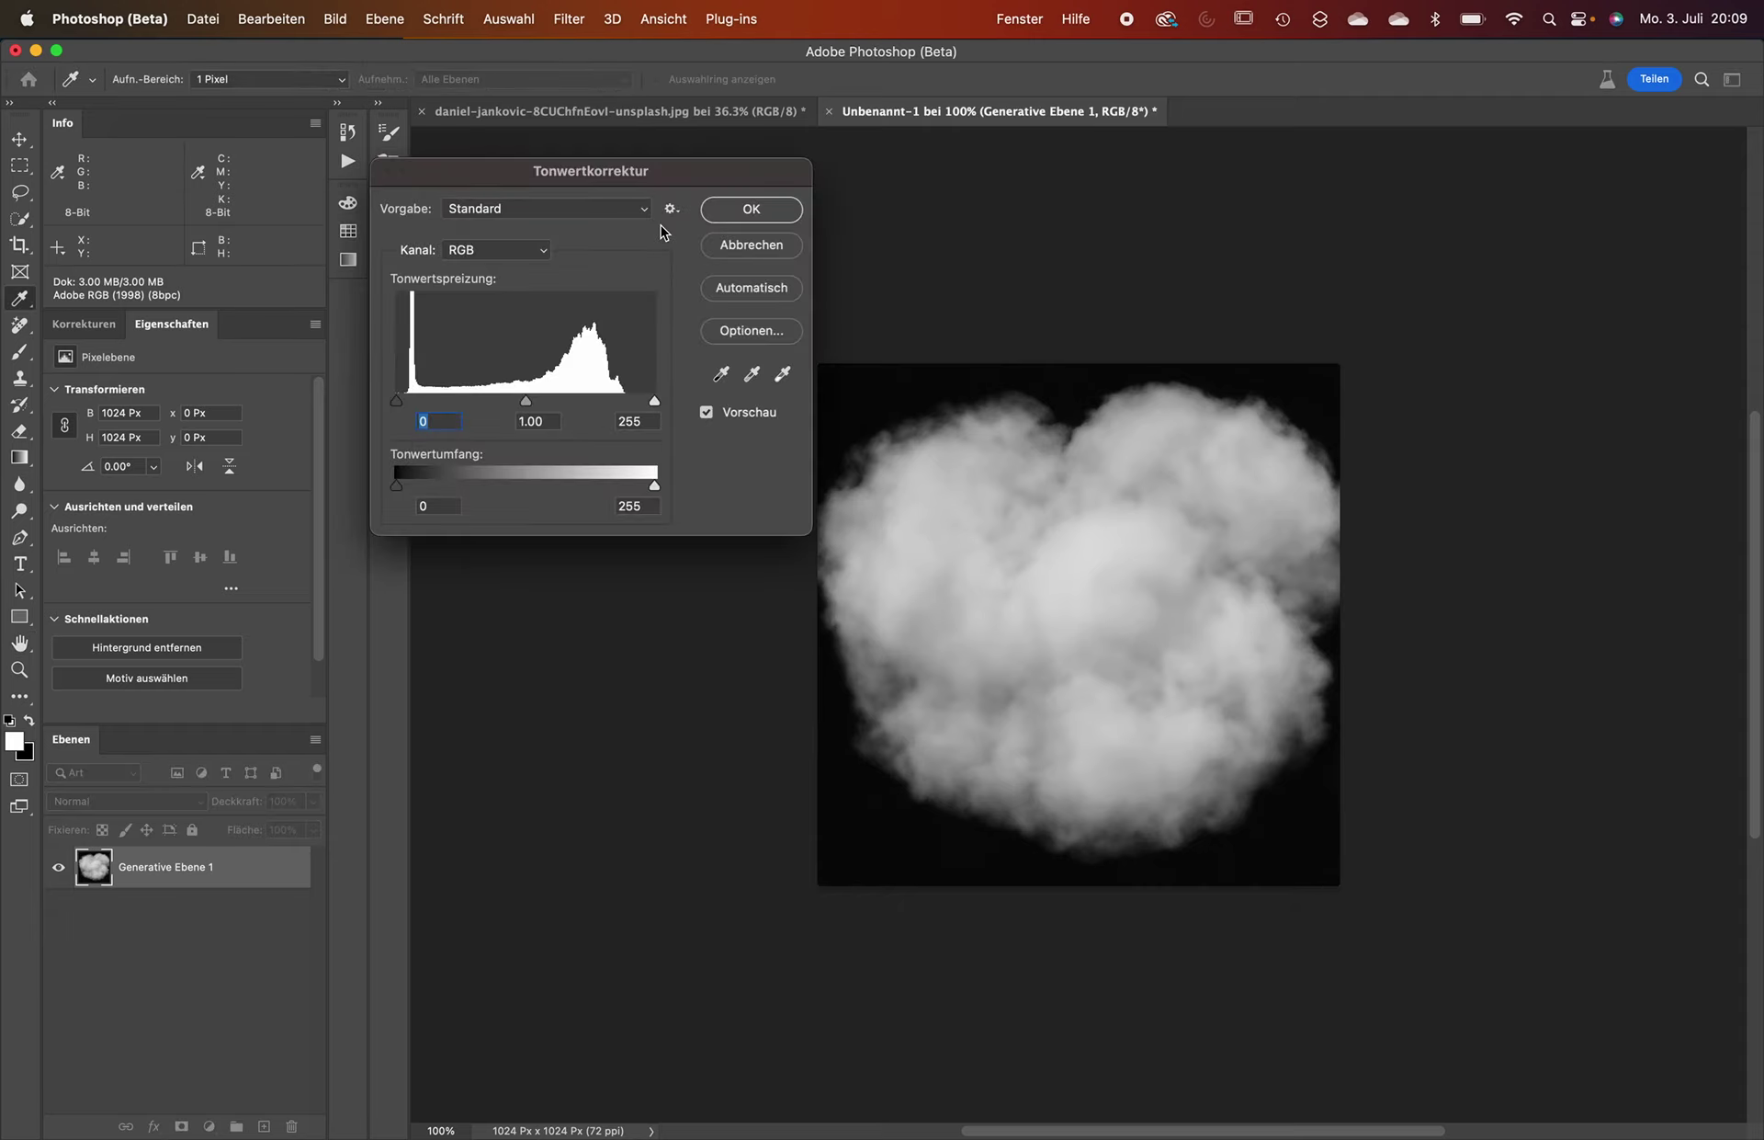
drag(398, 404, 403, 404)
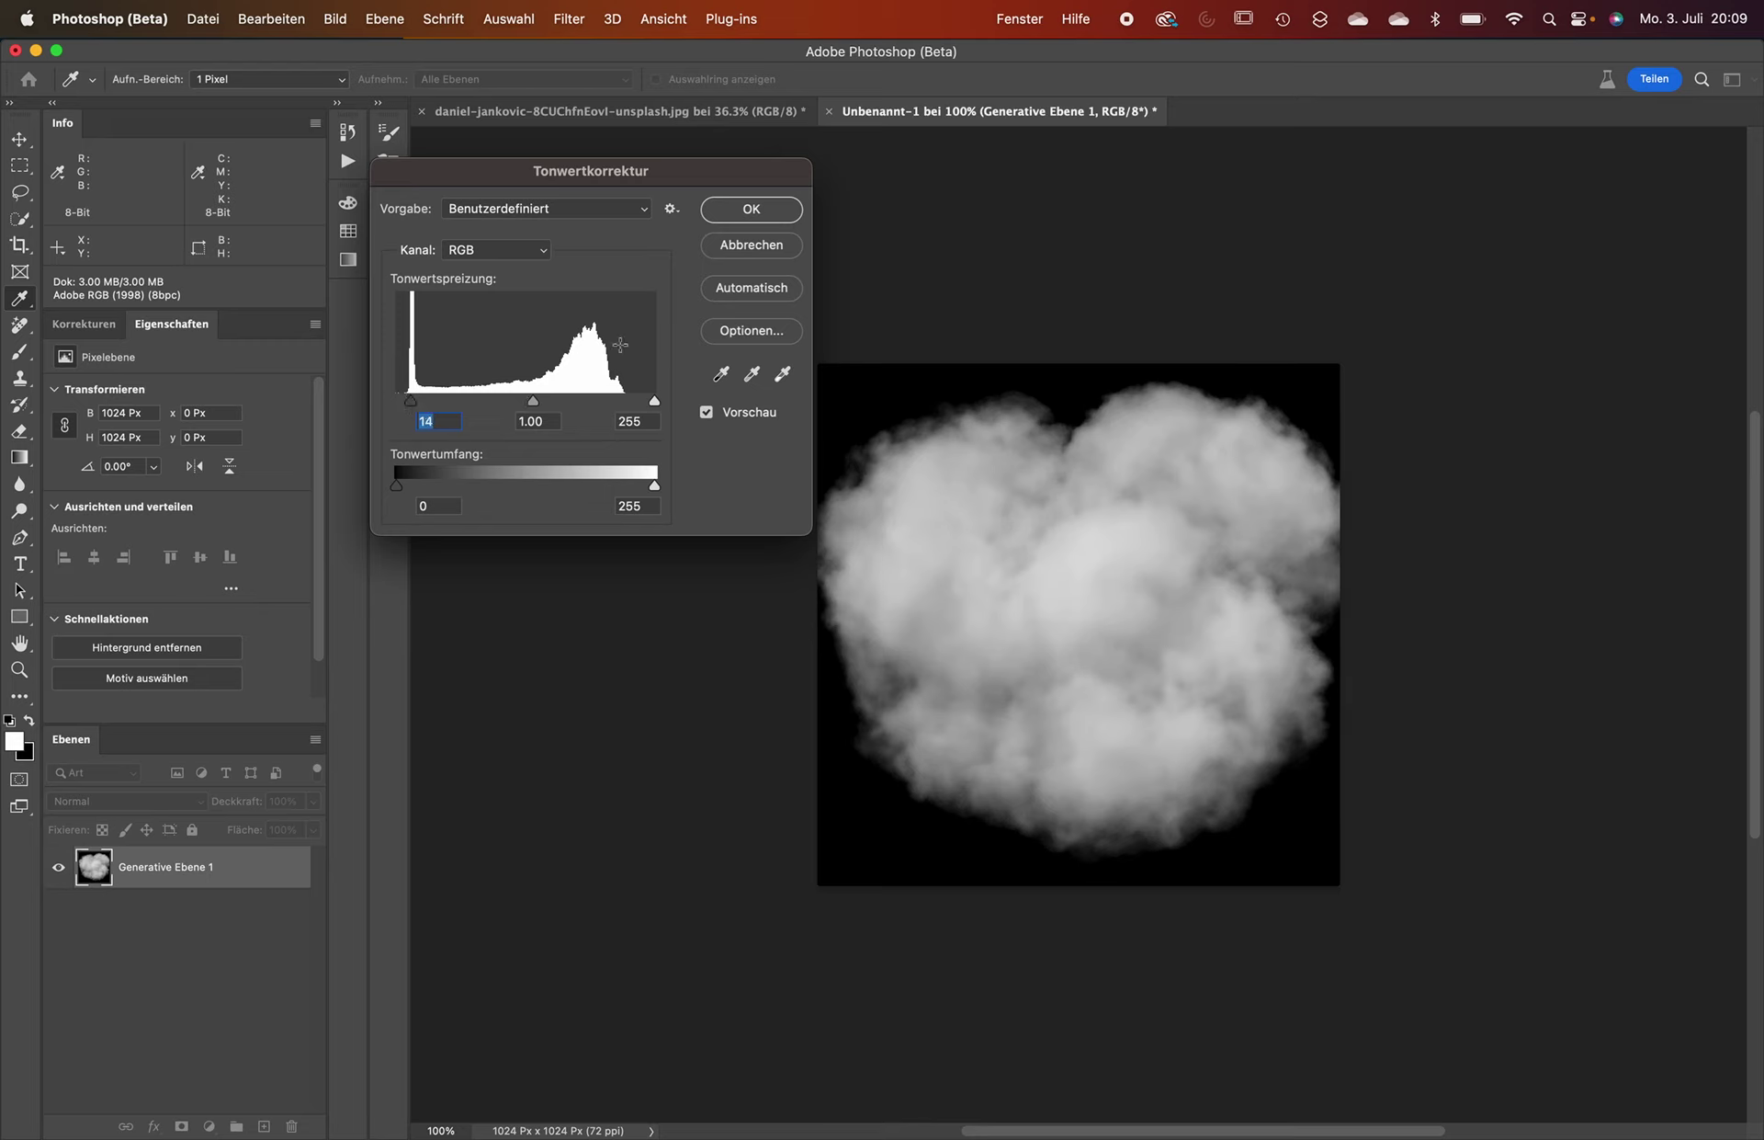
click(750, 214)
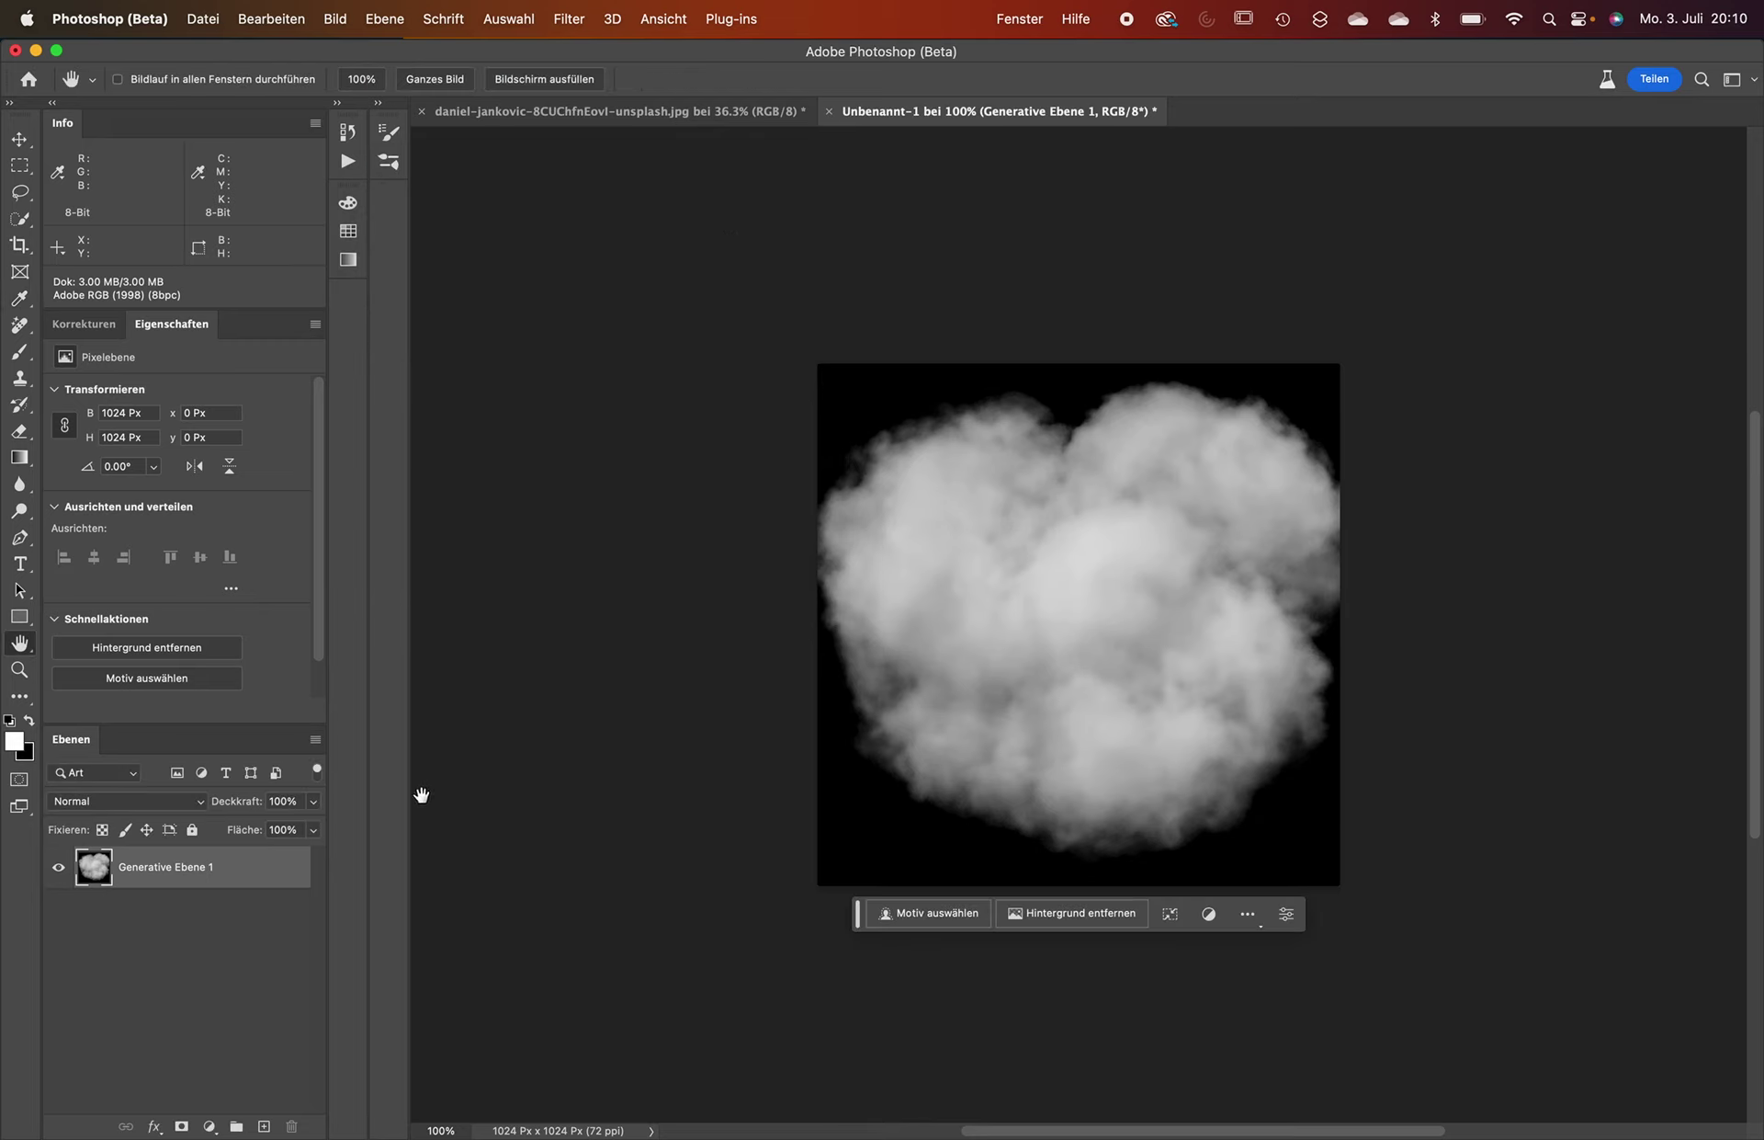
Set up a 235 px black brush painting in Weiches Licht mode.
key(b)
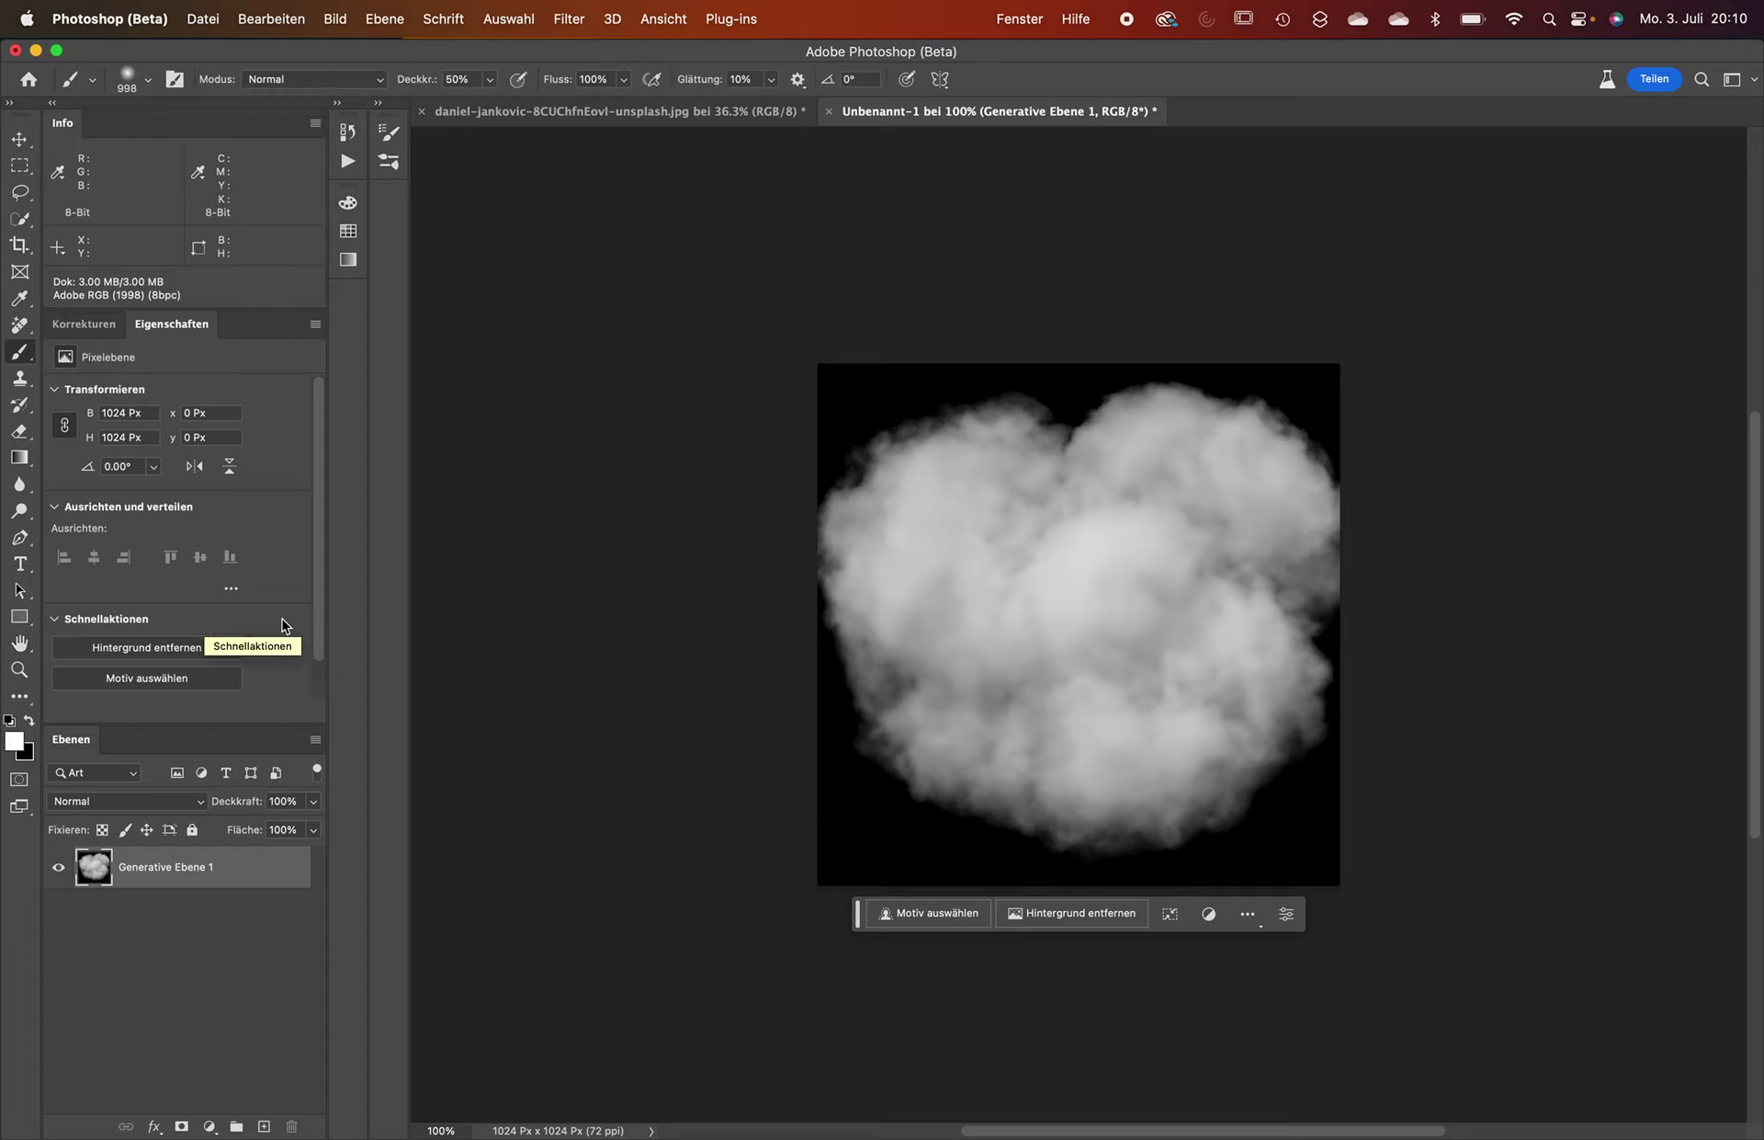
right_click(770, 602)
drag(945, 467, 784, 488)
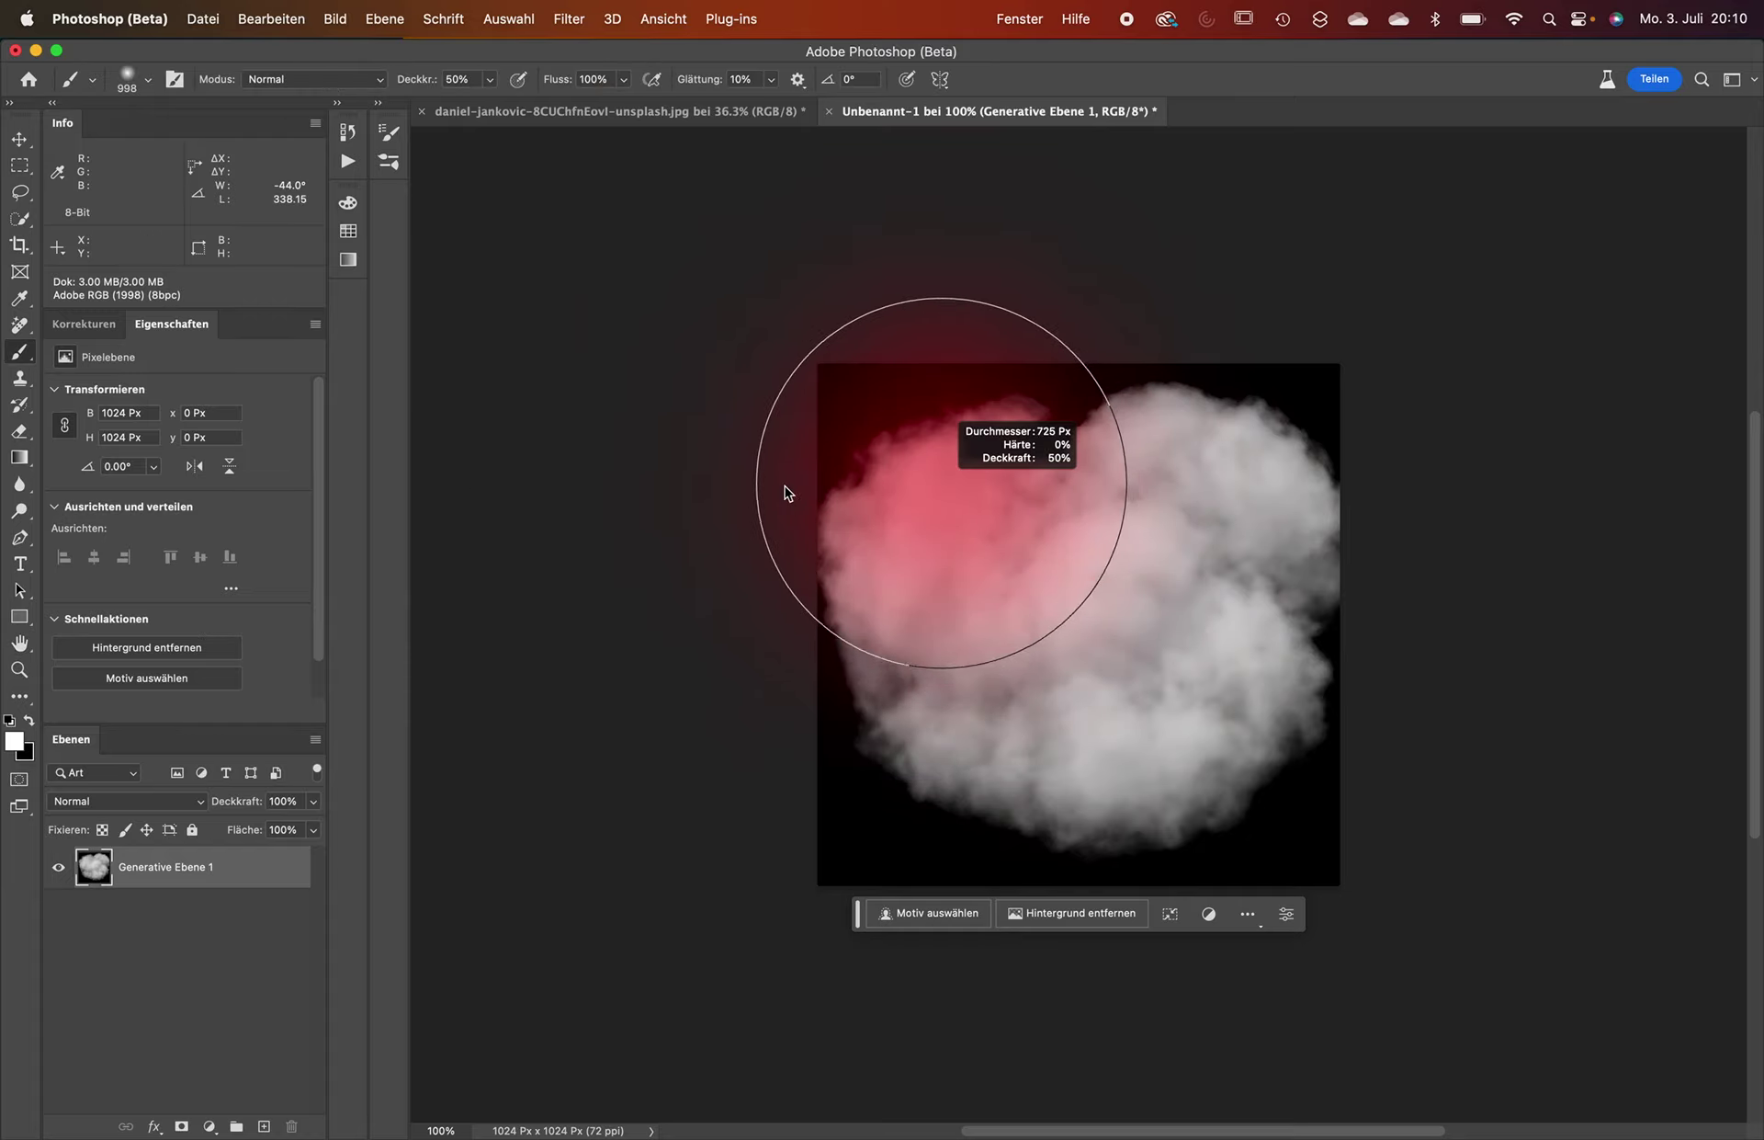
drag(1114, 465, 1025, 462)
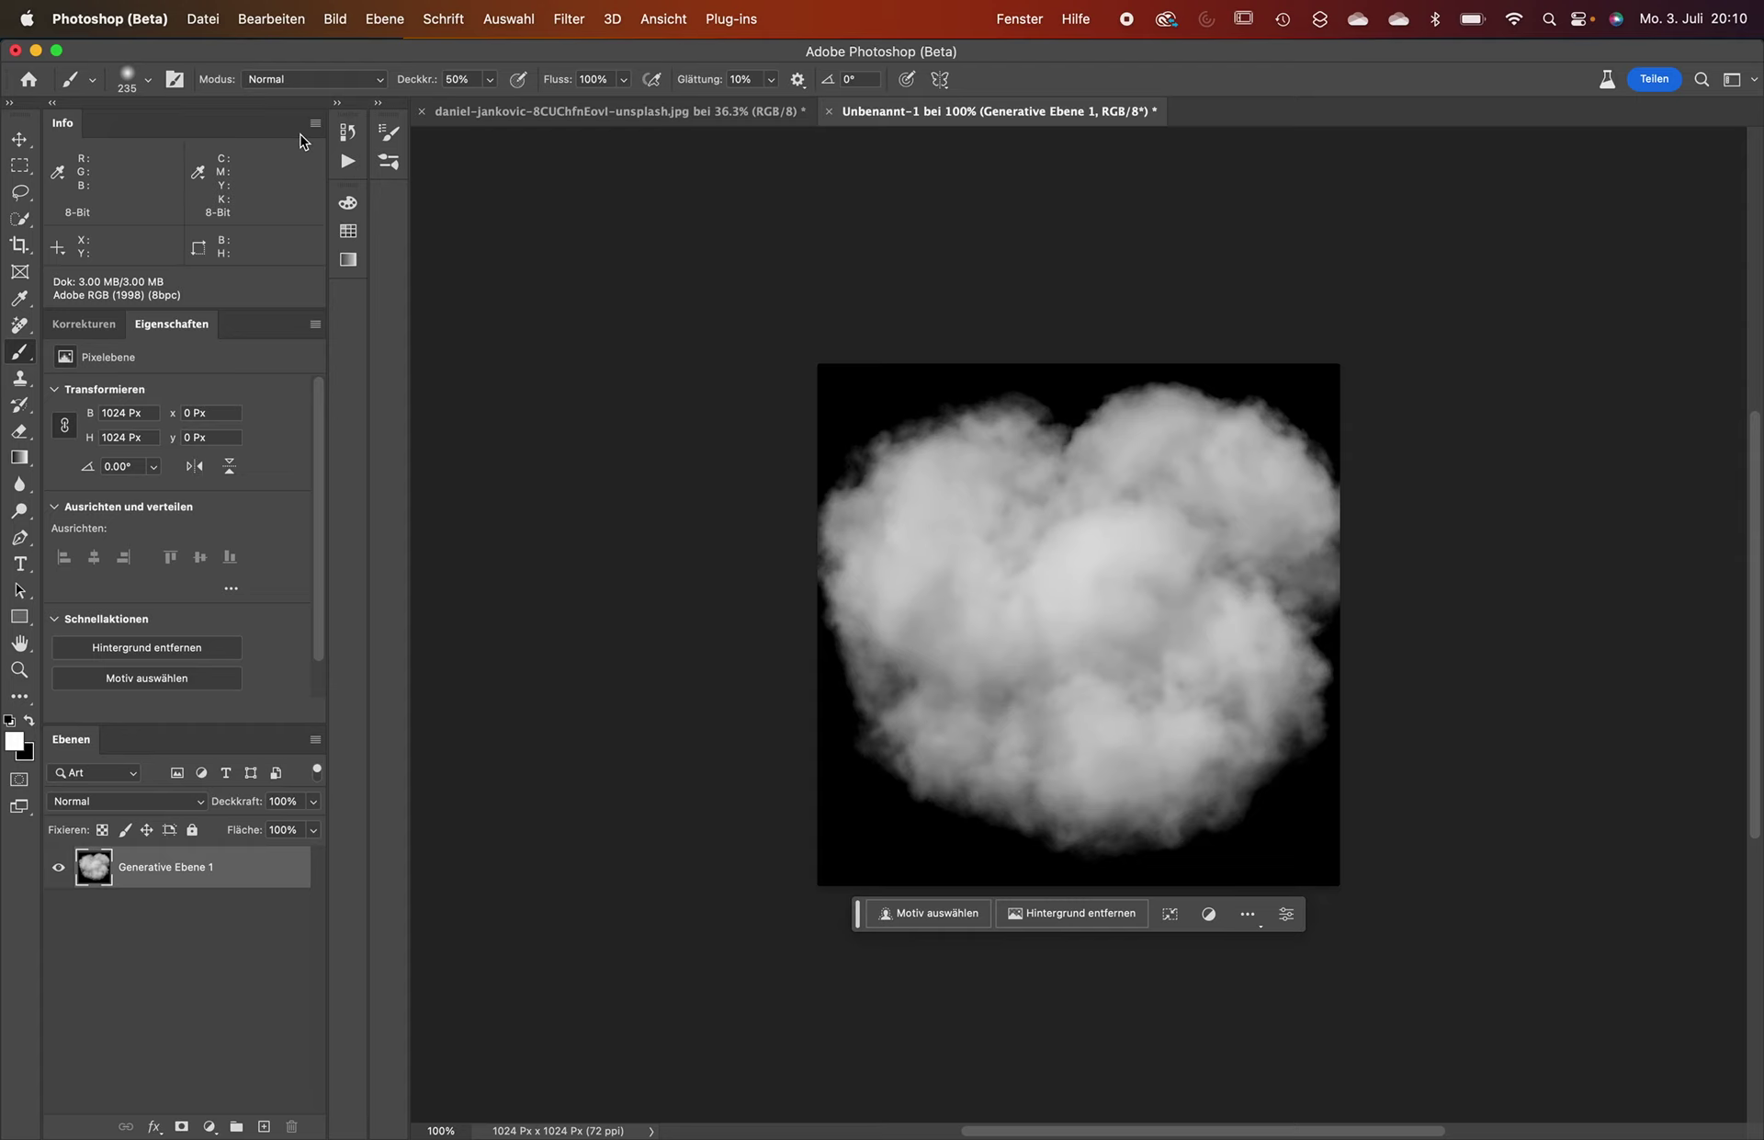
click(335, 83)
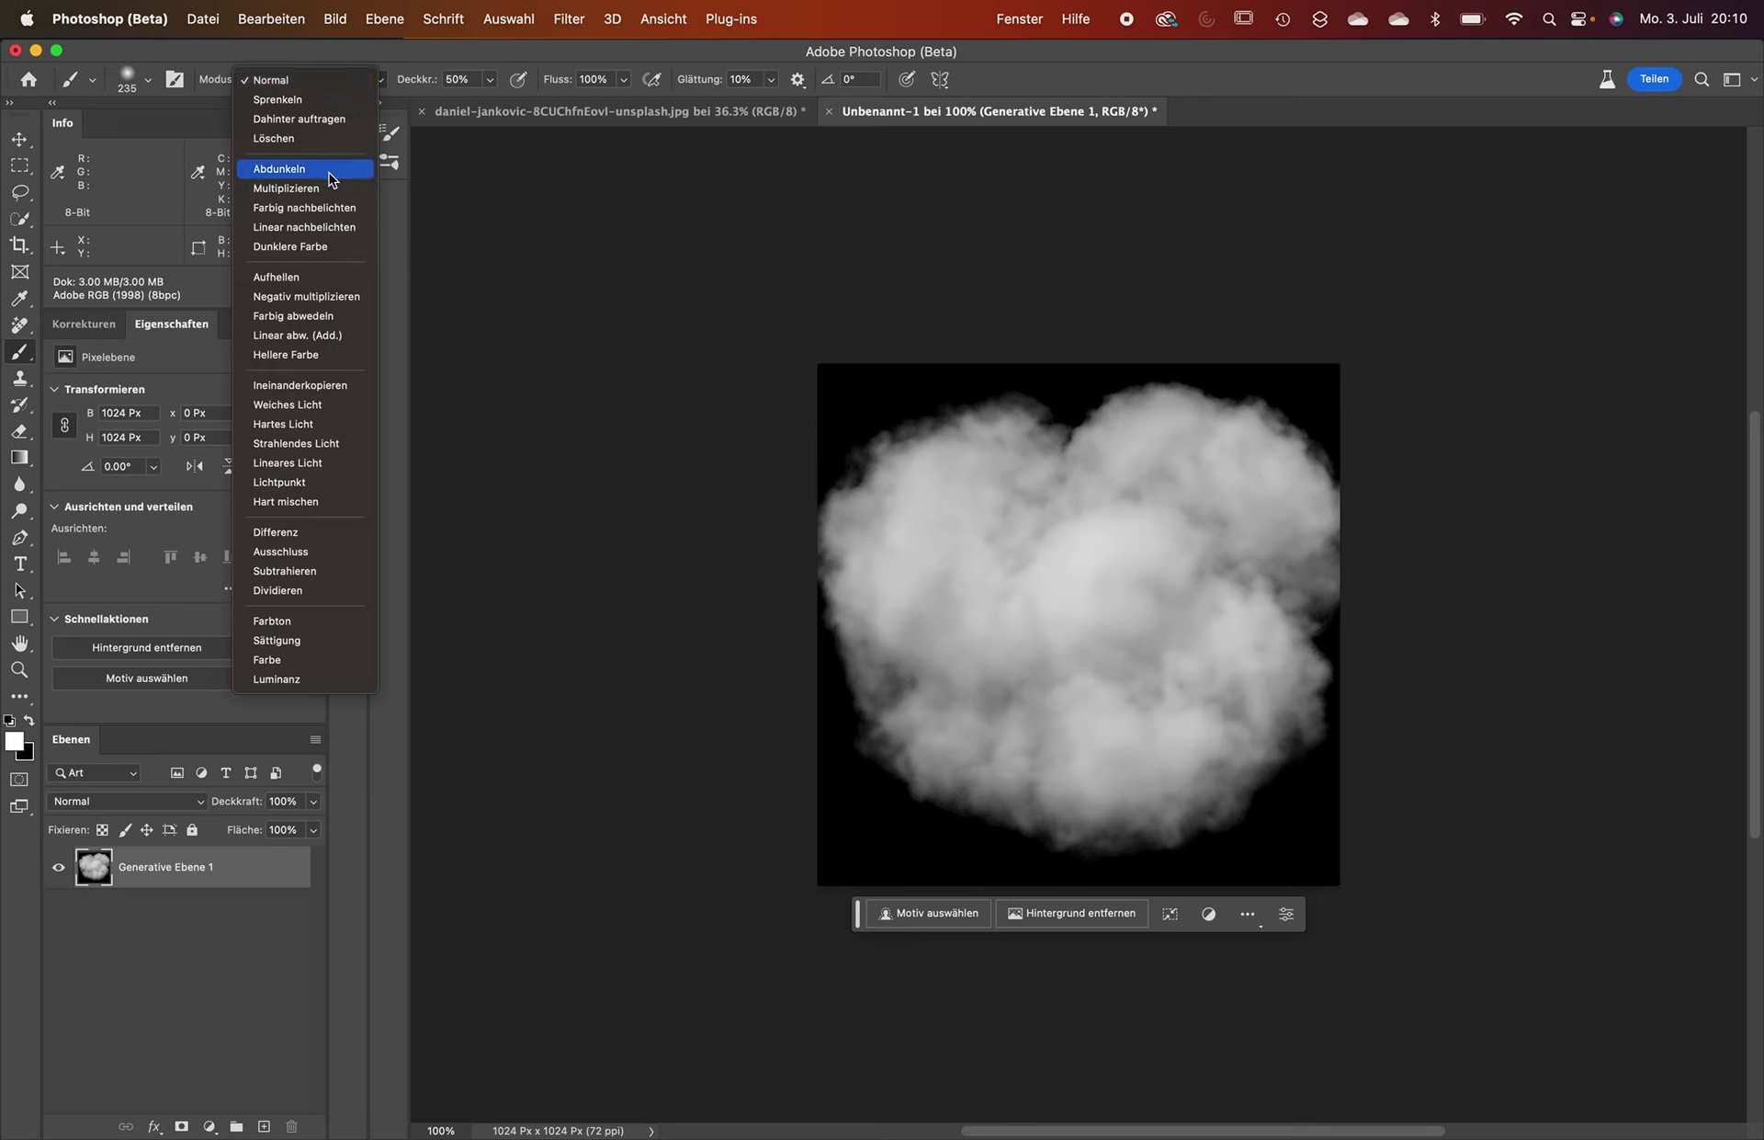
click(326, 405)
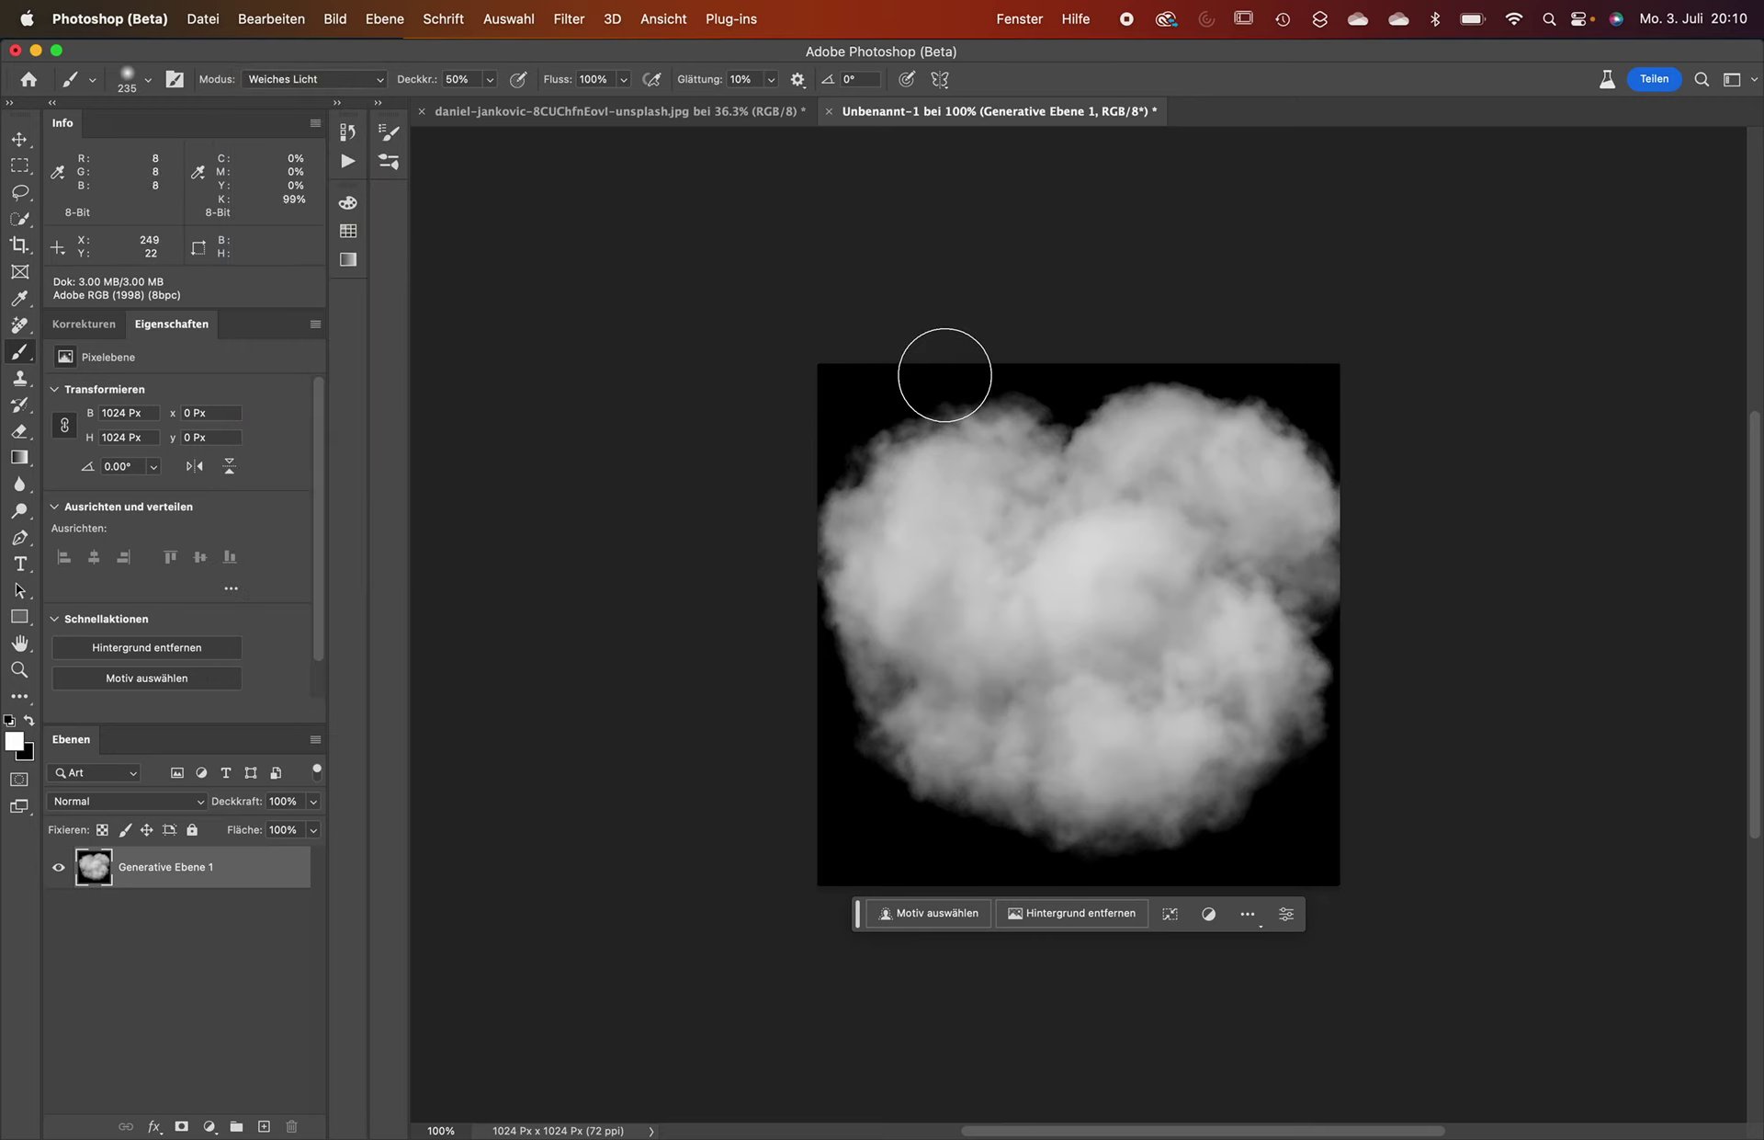
key(x)
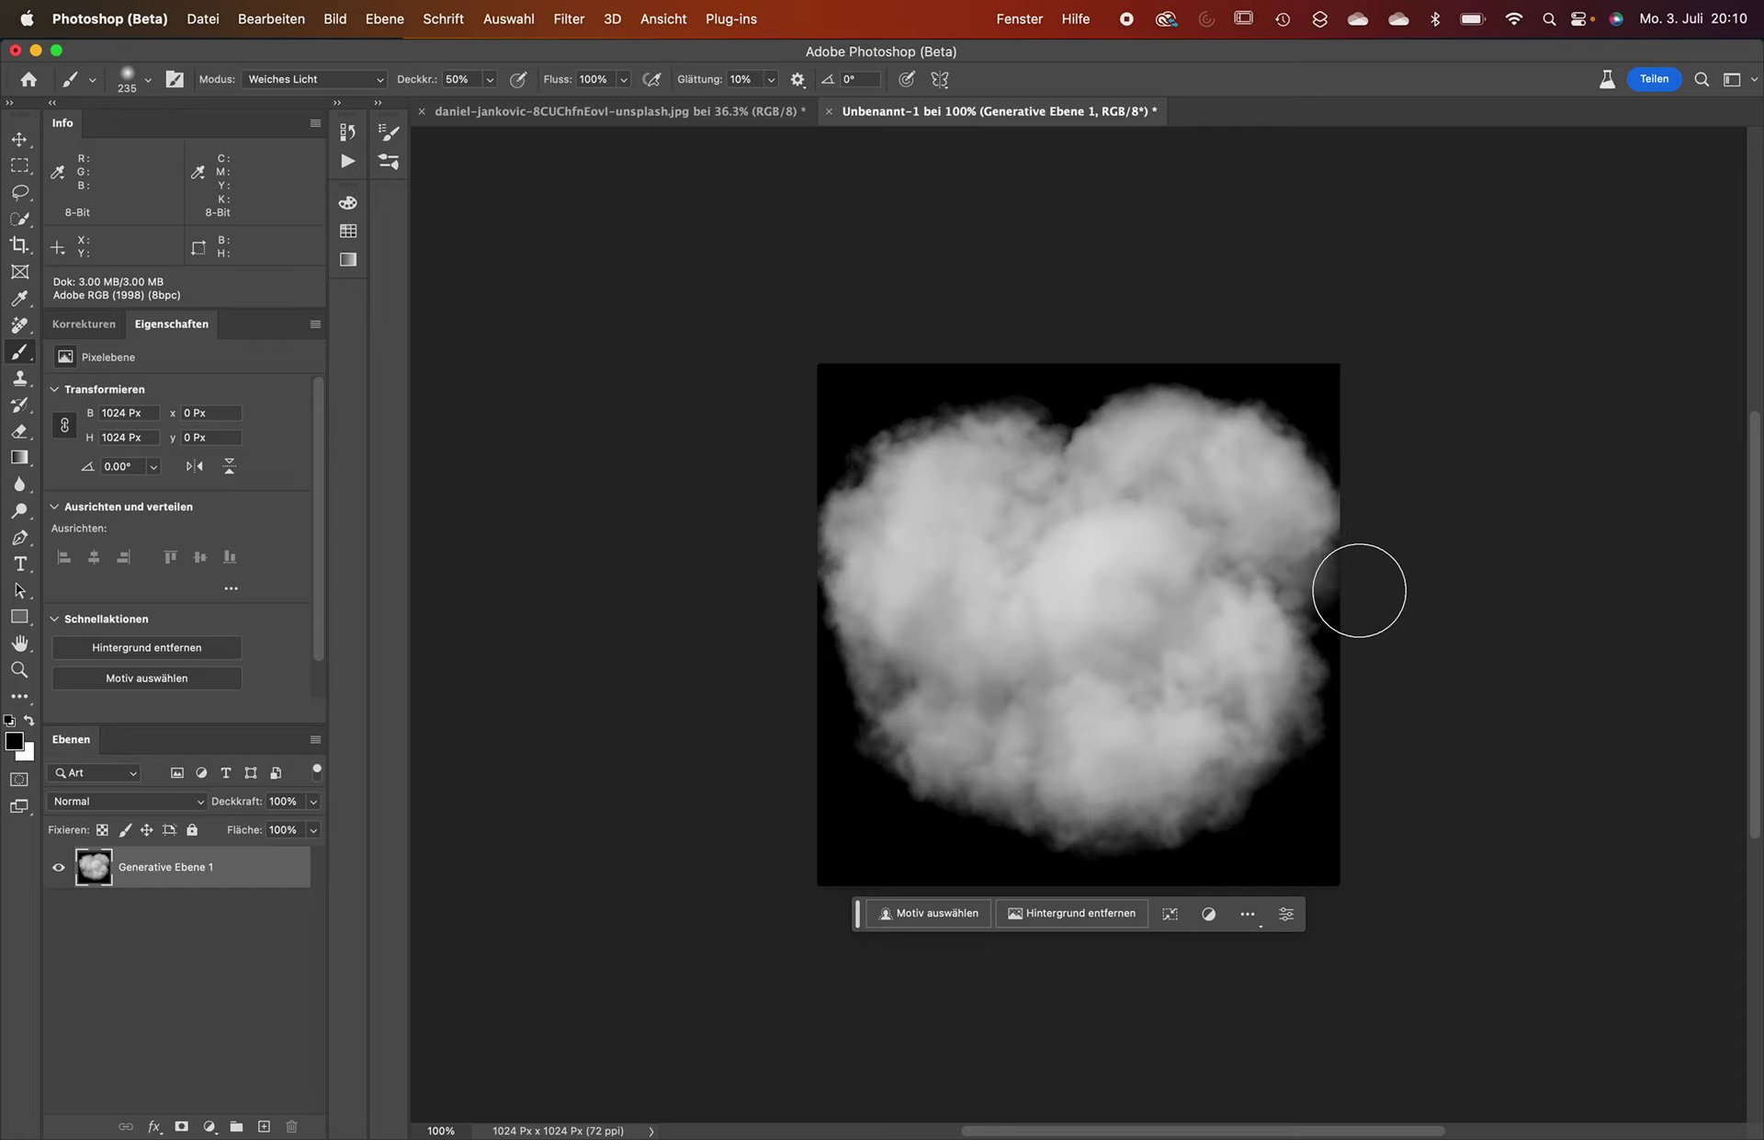
click(1247, 913)
click(1283, 823)
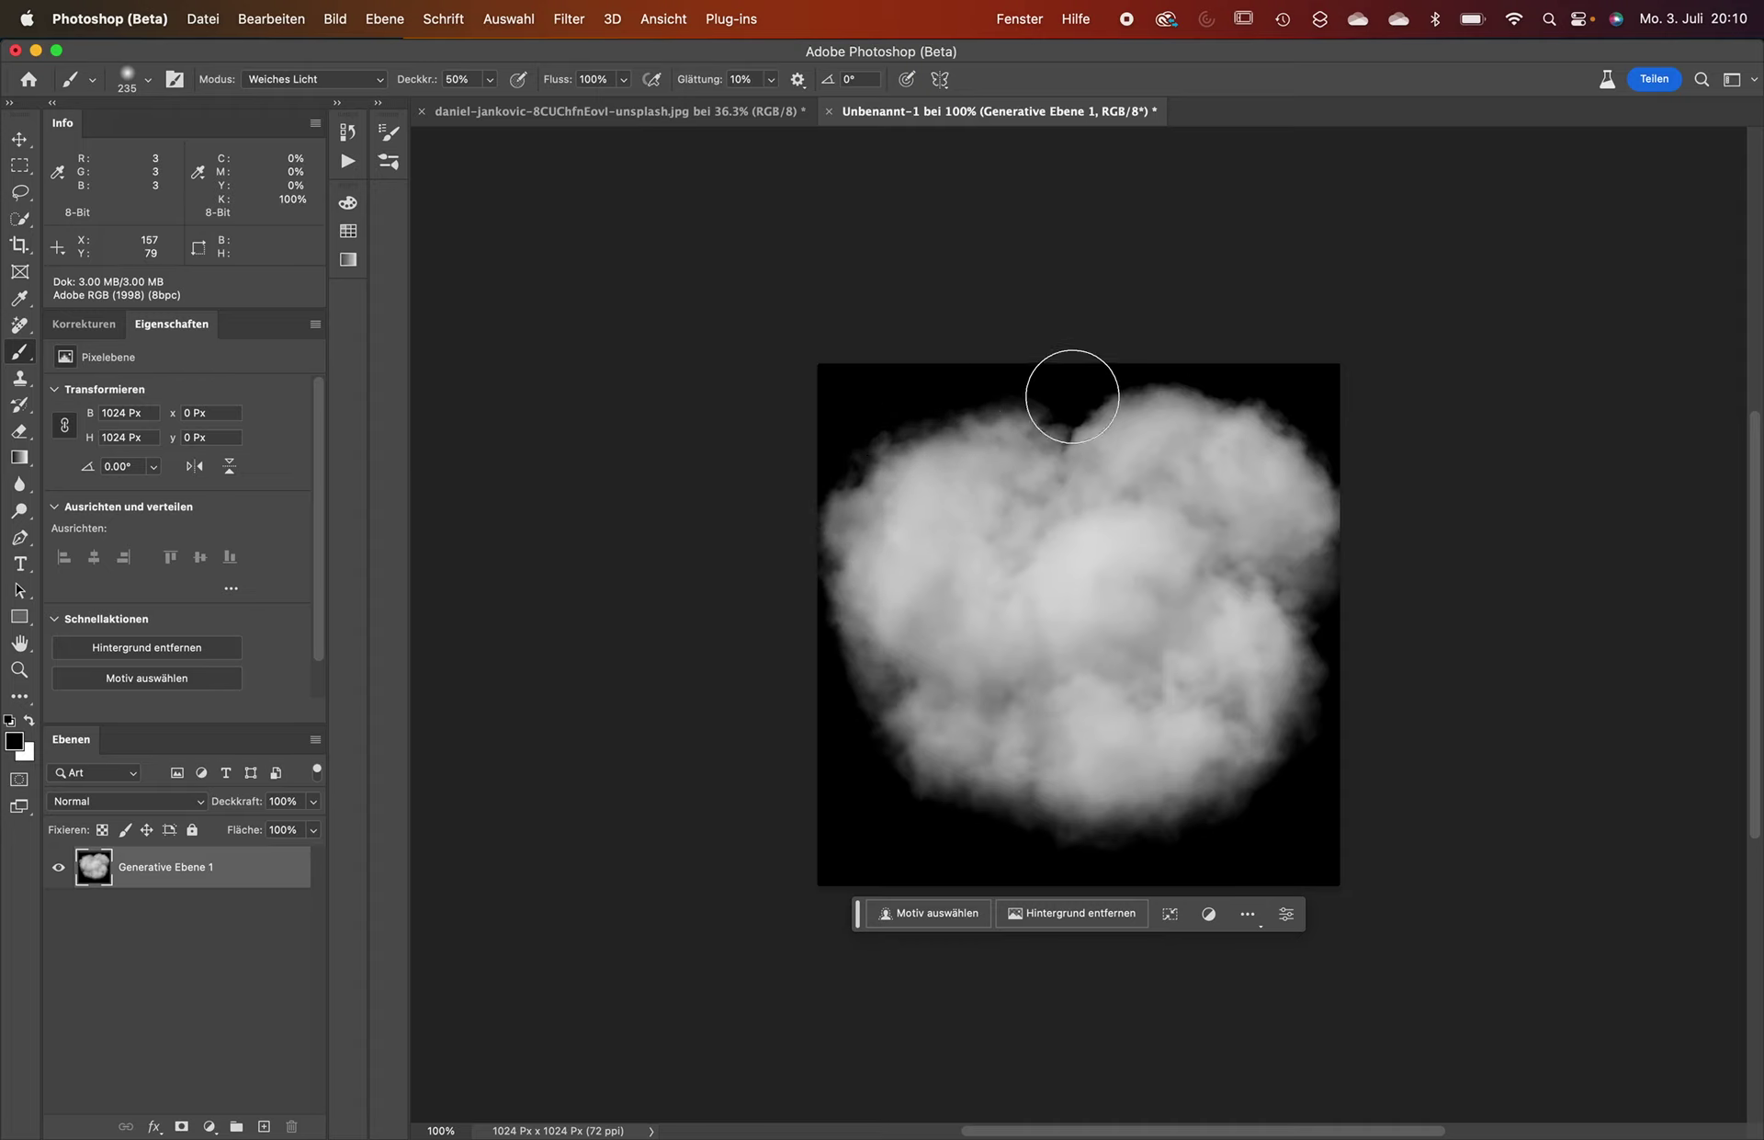
Paint over the cloud's top edge, middle and lower-left spot to darken them.
drag(919, 404, 1226, 419)
drag(1028, 524, 1106, 680)
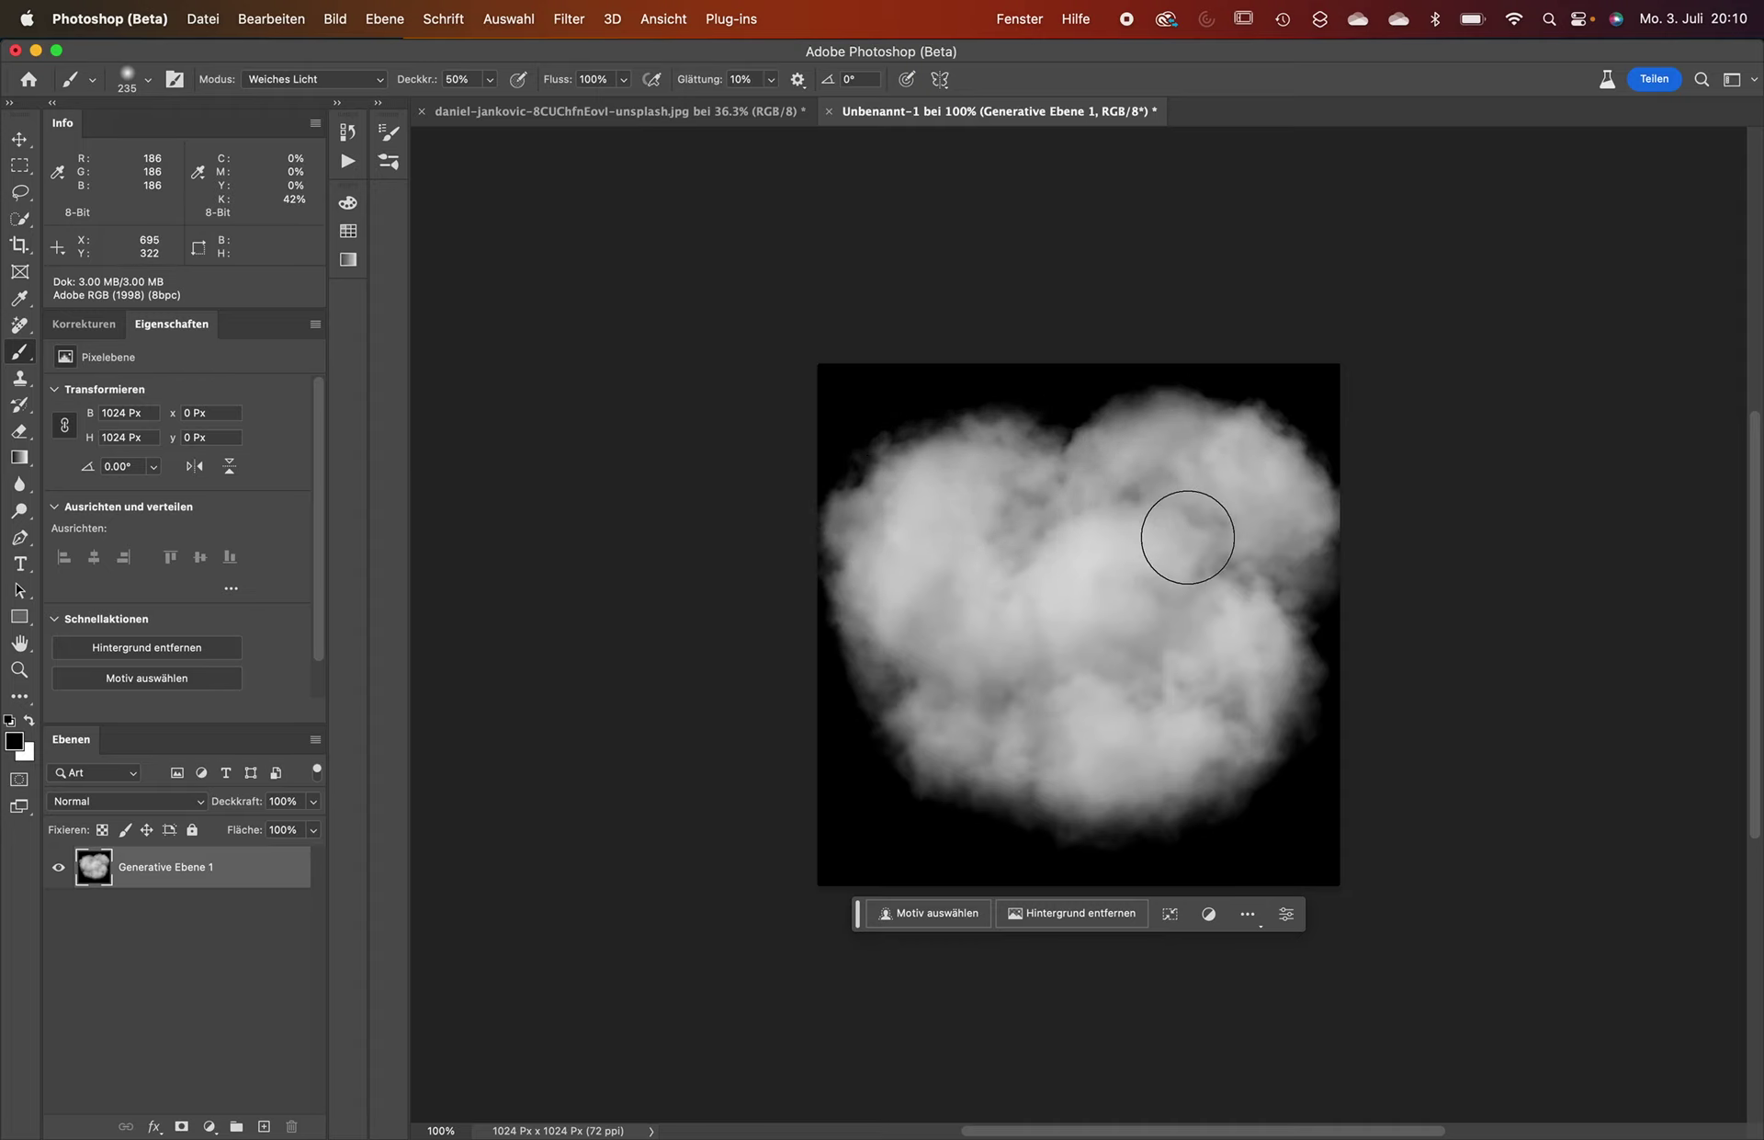
click(989, 705)
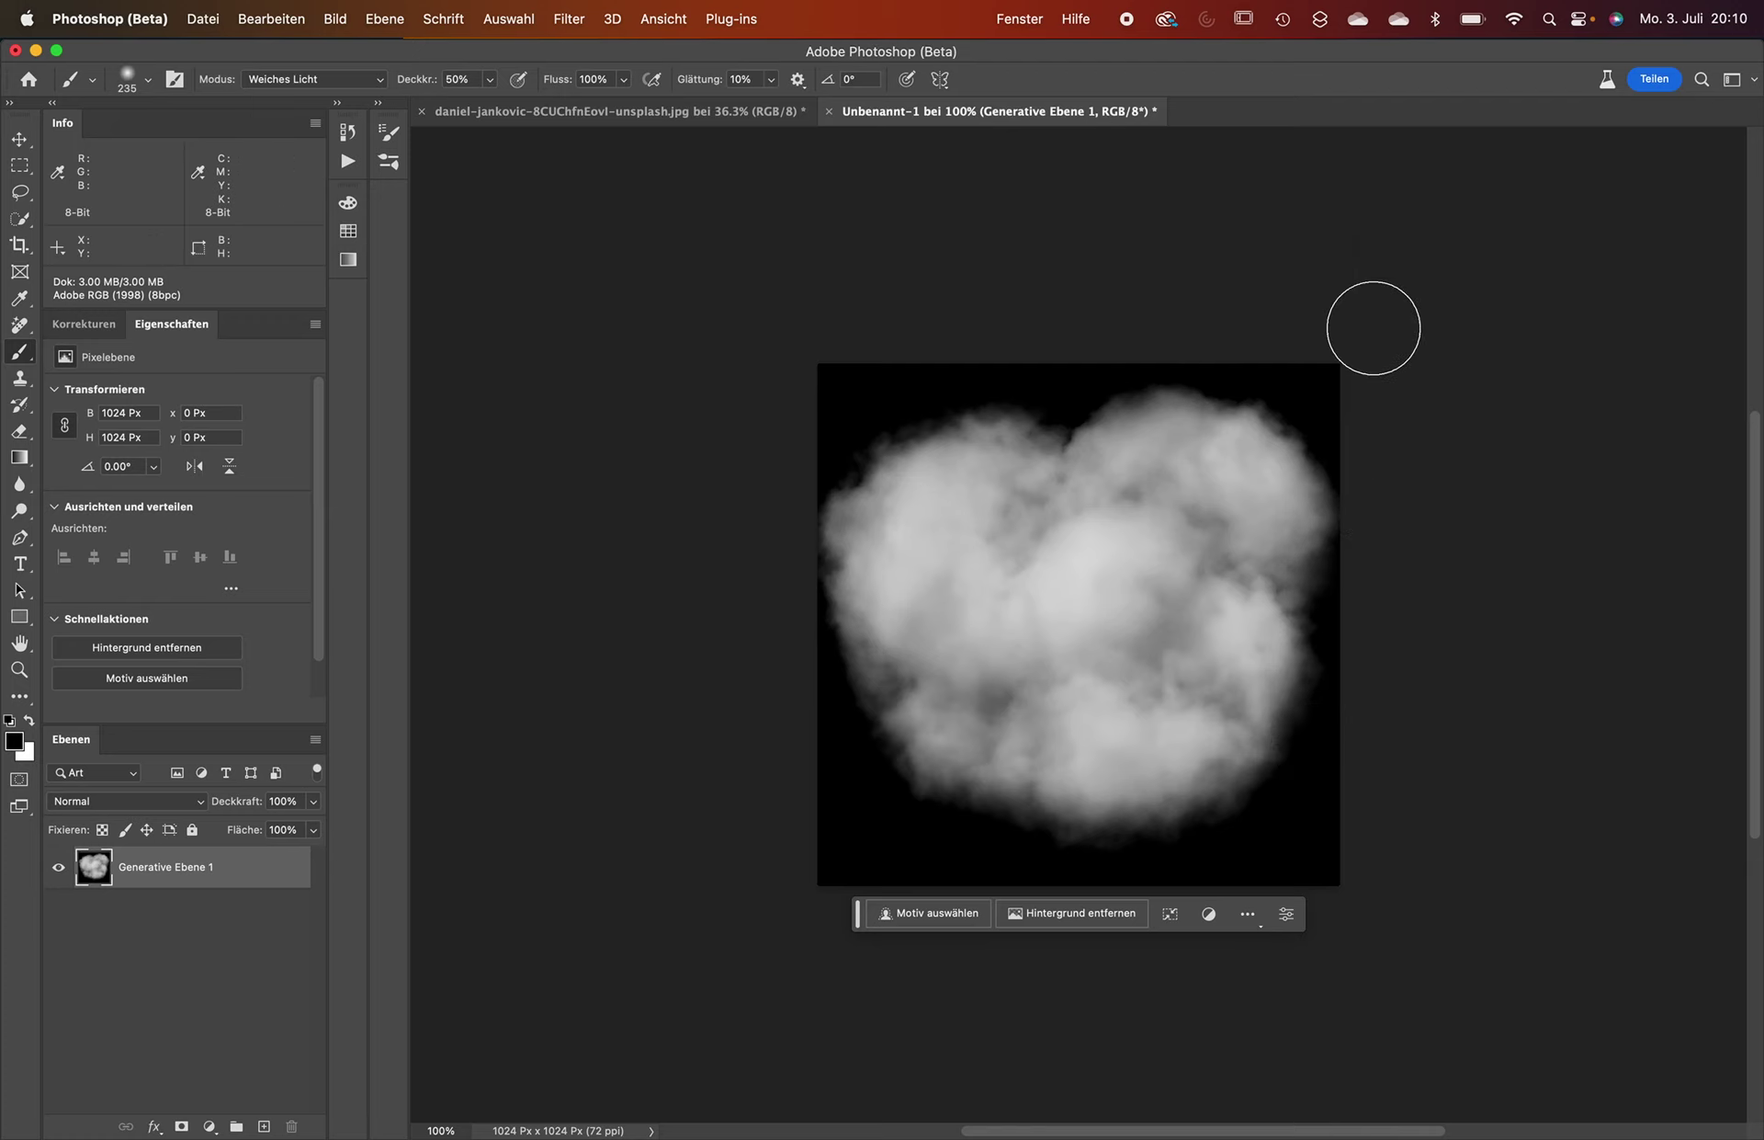
Invert the cloud with Cmd+I and save it via Pinselvorgabe festlegen as brush 'Wolke2'.
key(super+i)
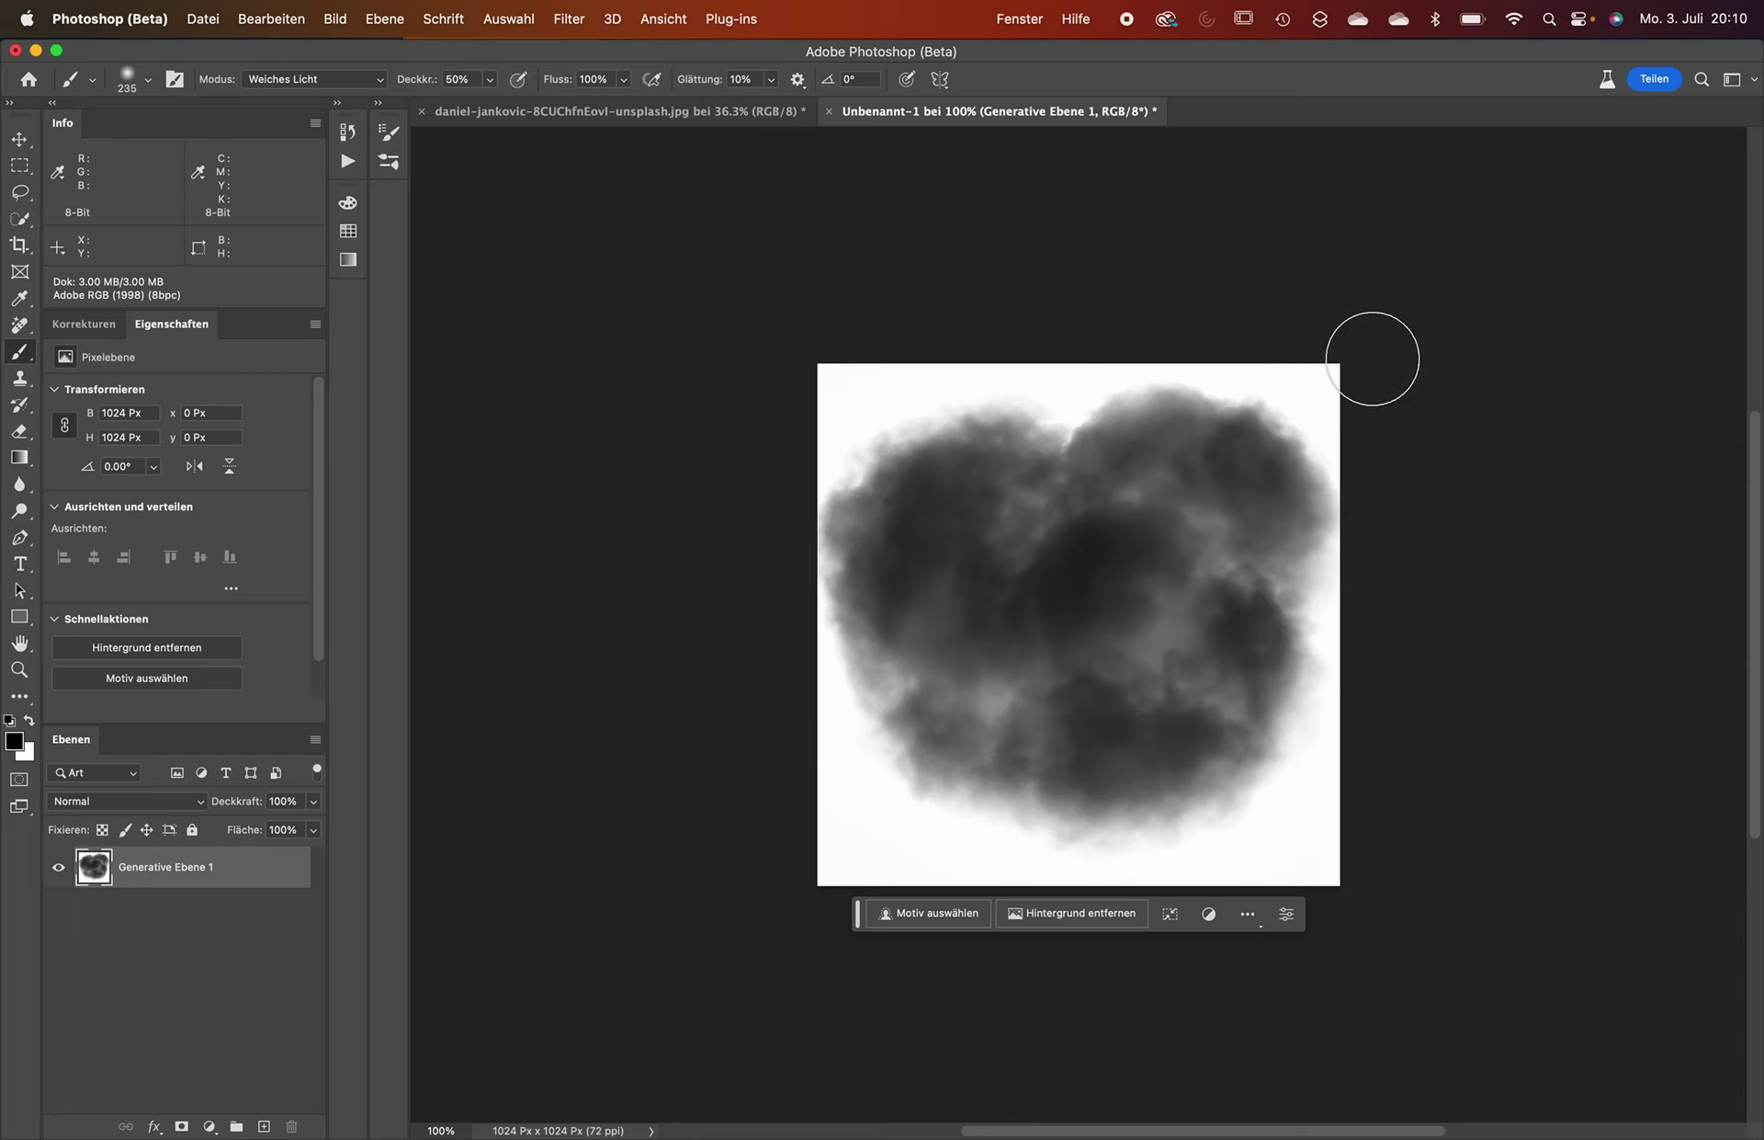
click(290, 7)
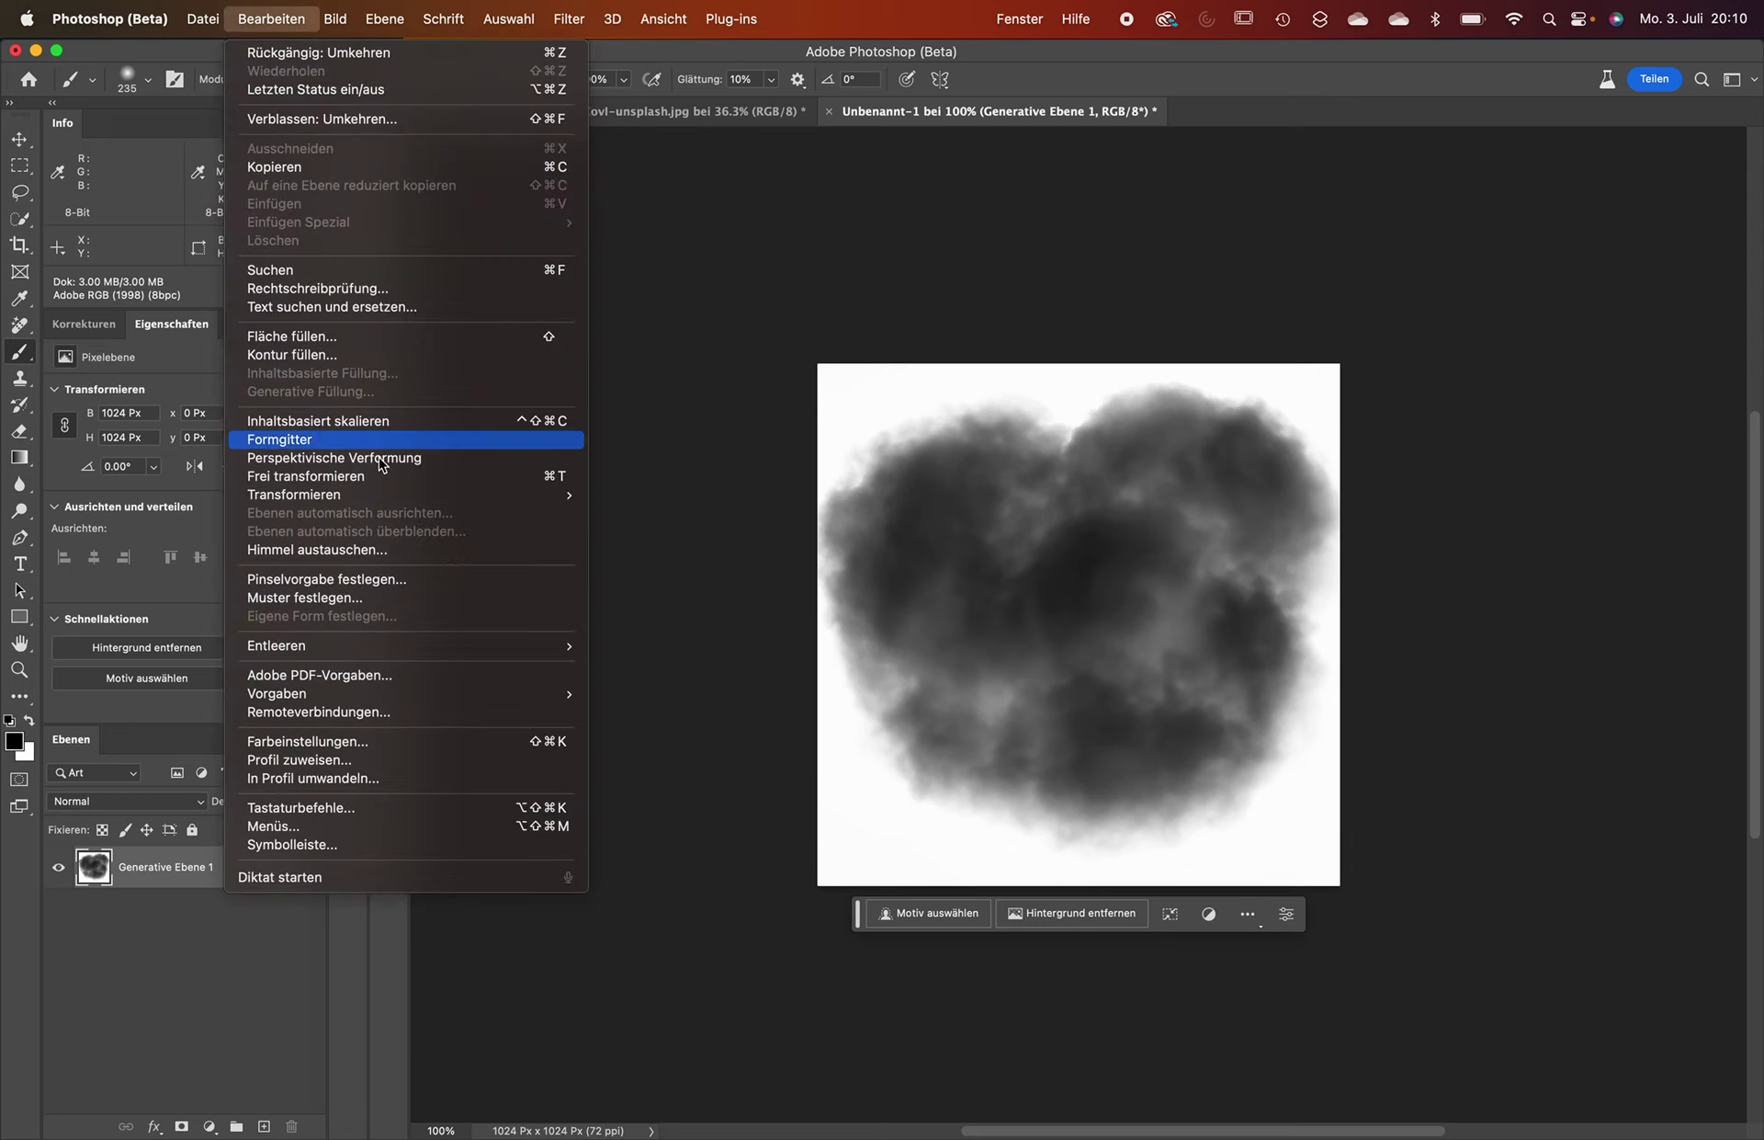
click(387, 591)
text(Wolke2)
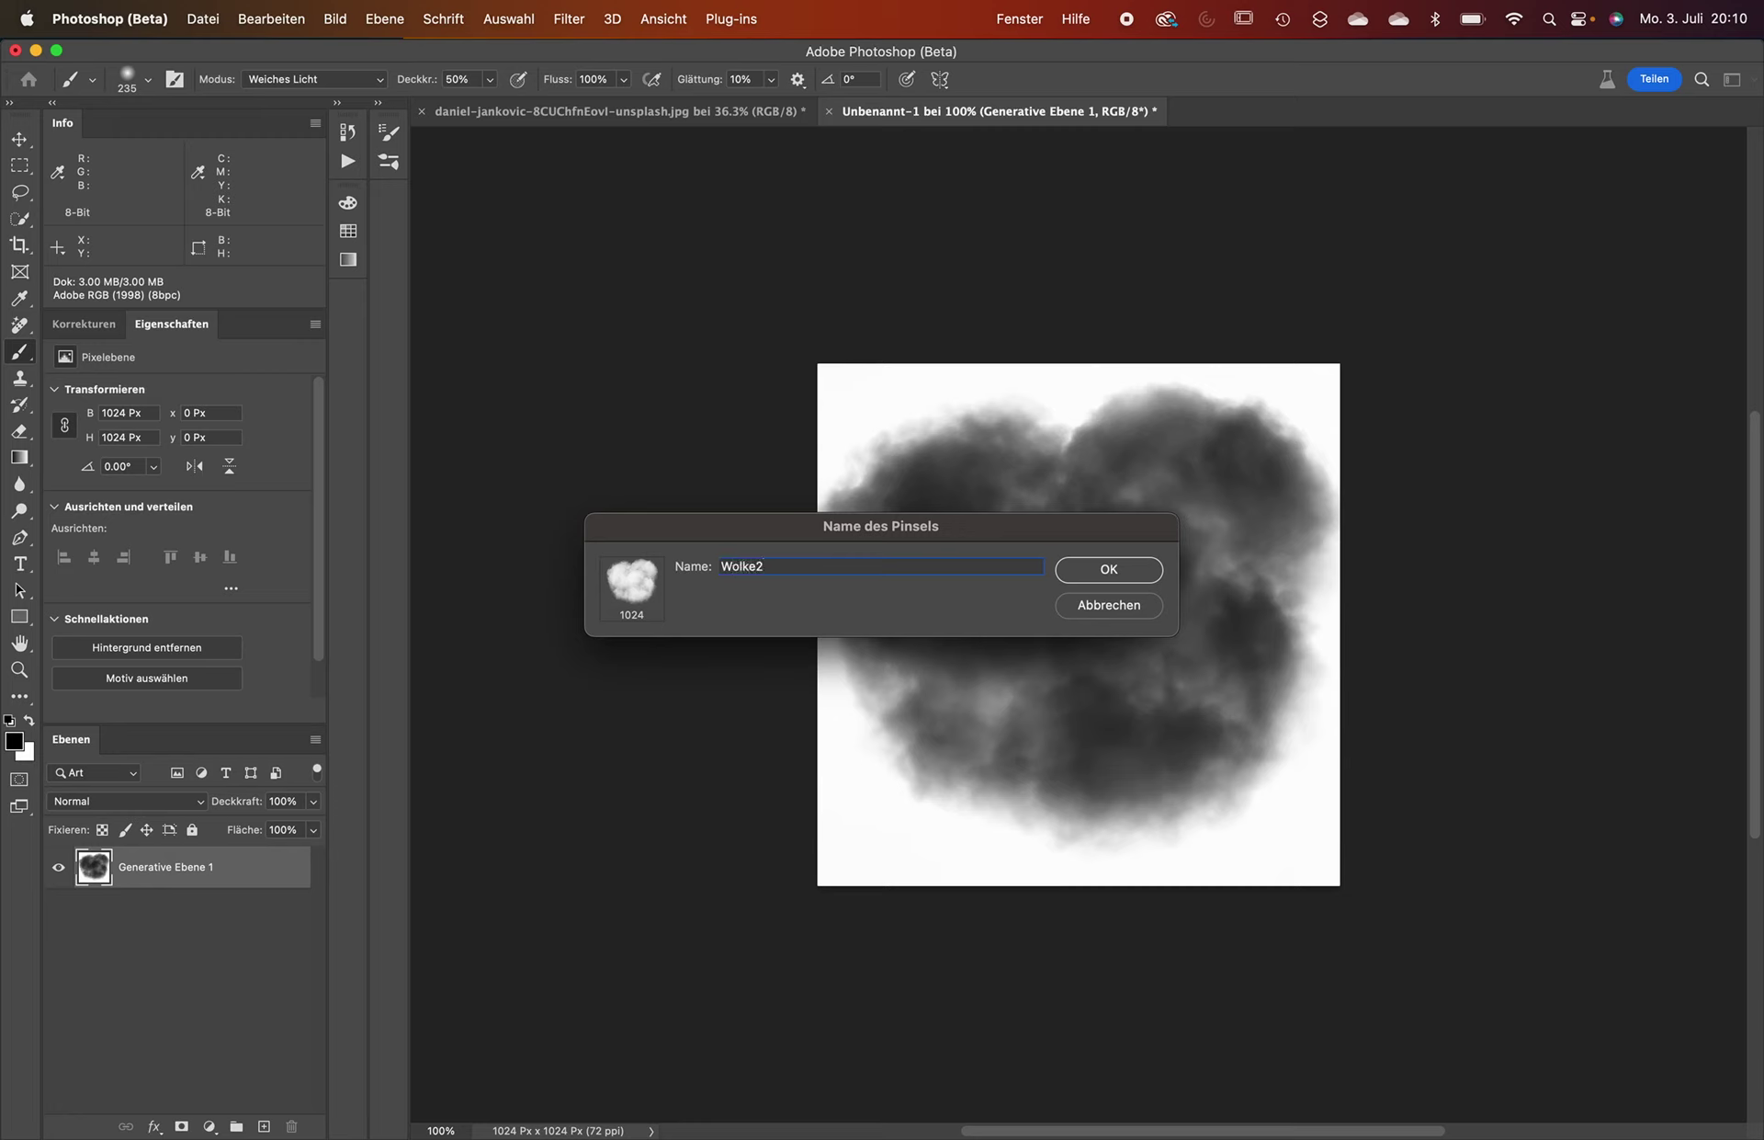
key(Return)
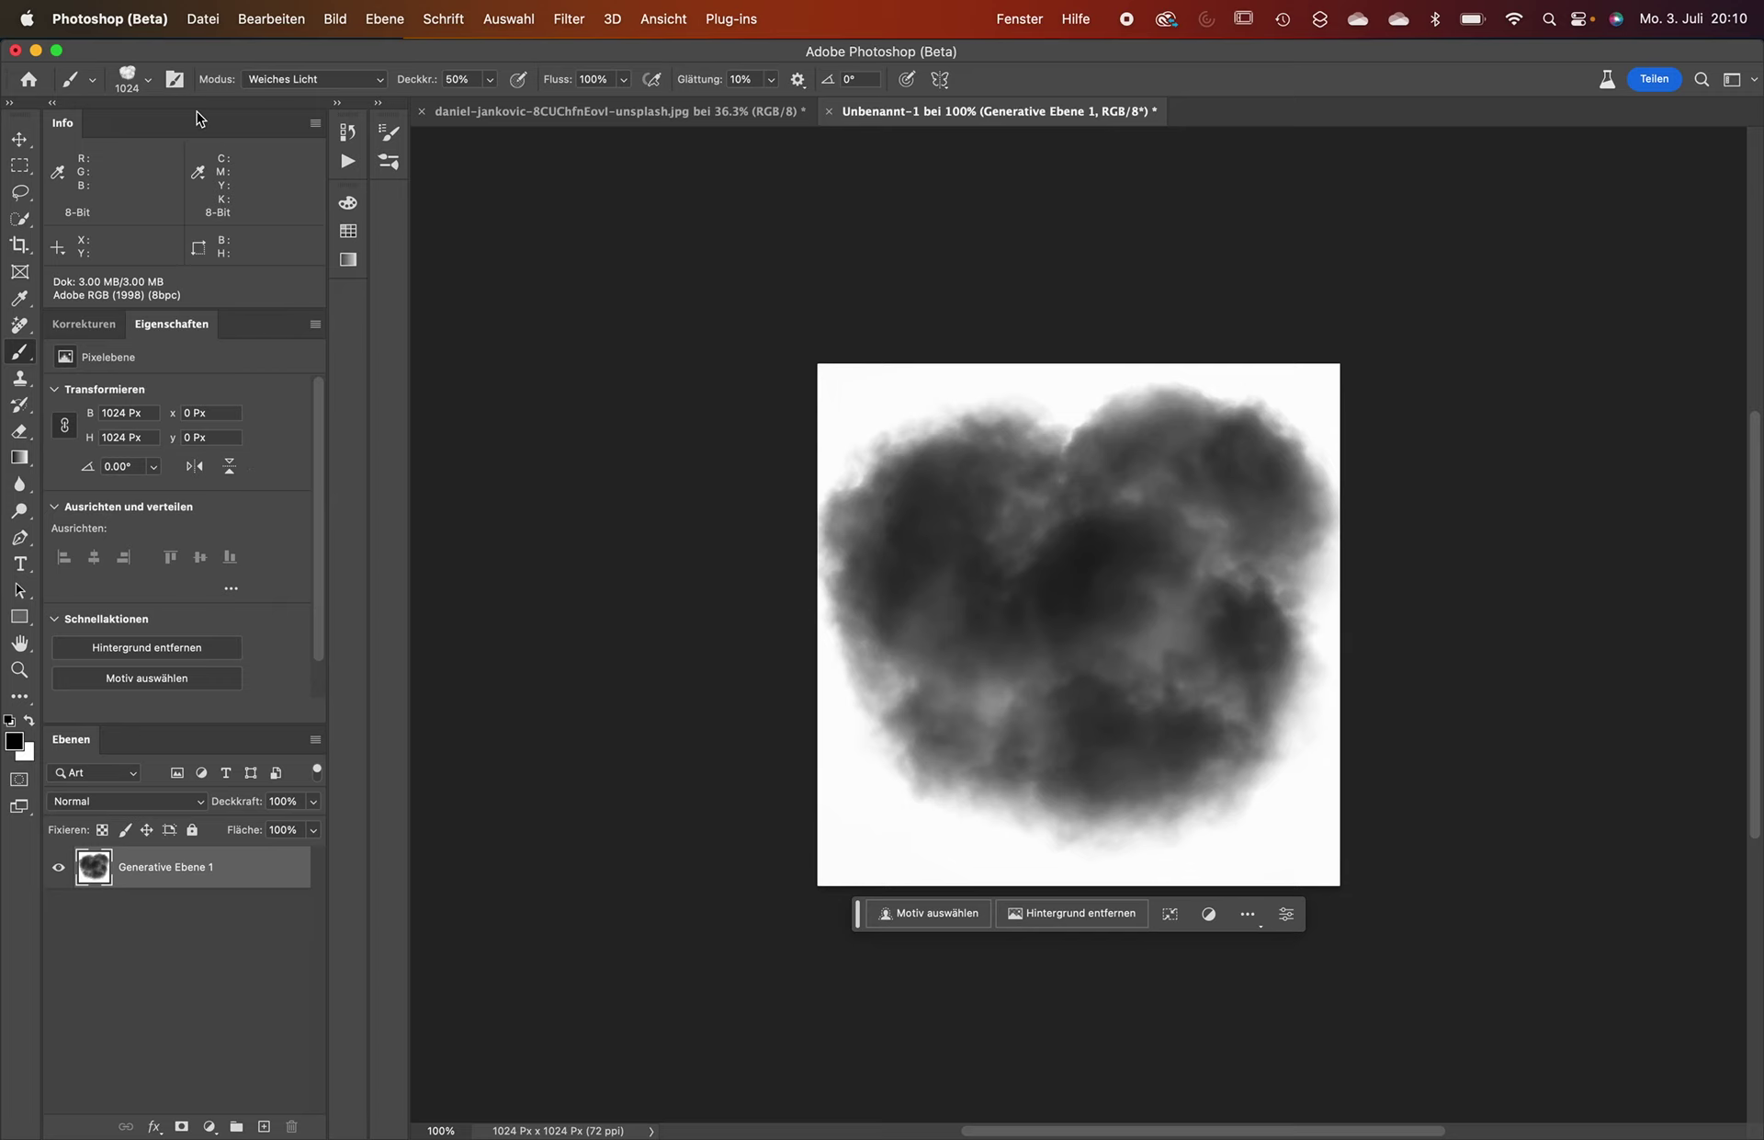
Move Wolke2 above Wolke in the Michel folder, then close the cloud document without saving.
click(389, 160)
click(396, 163)
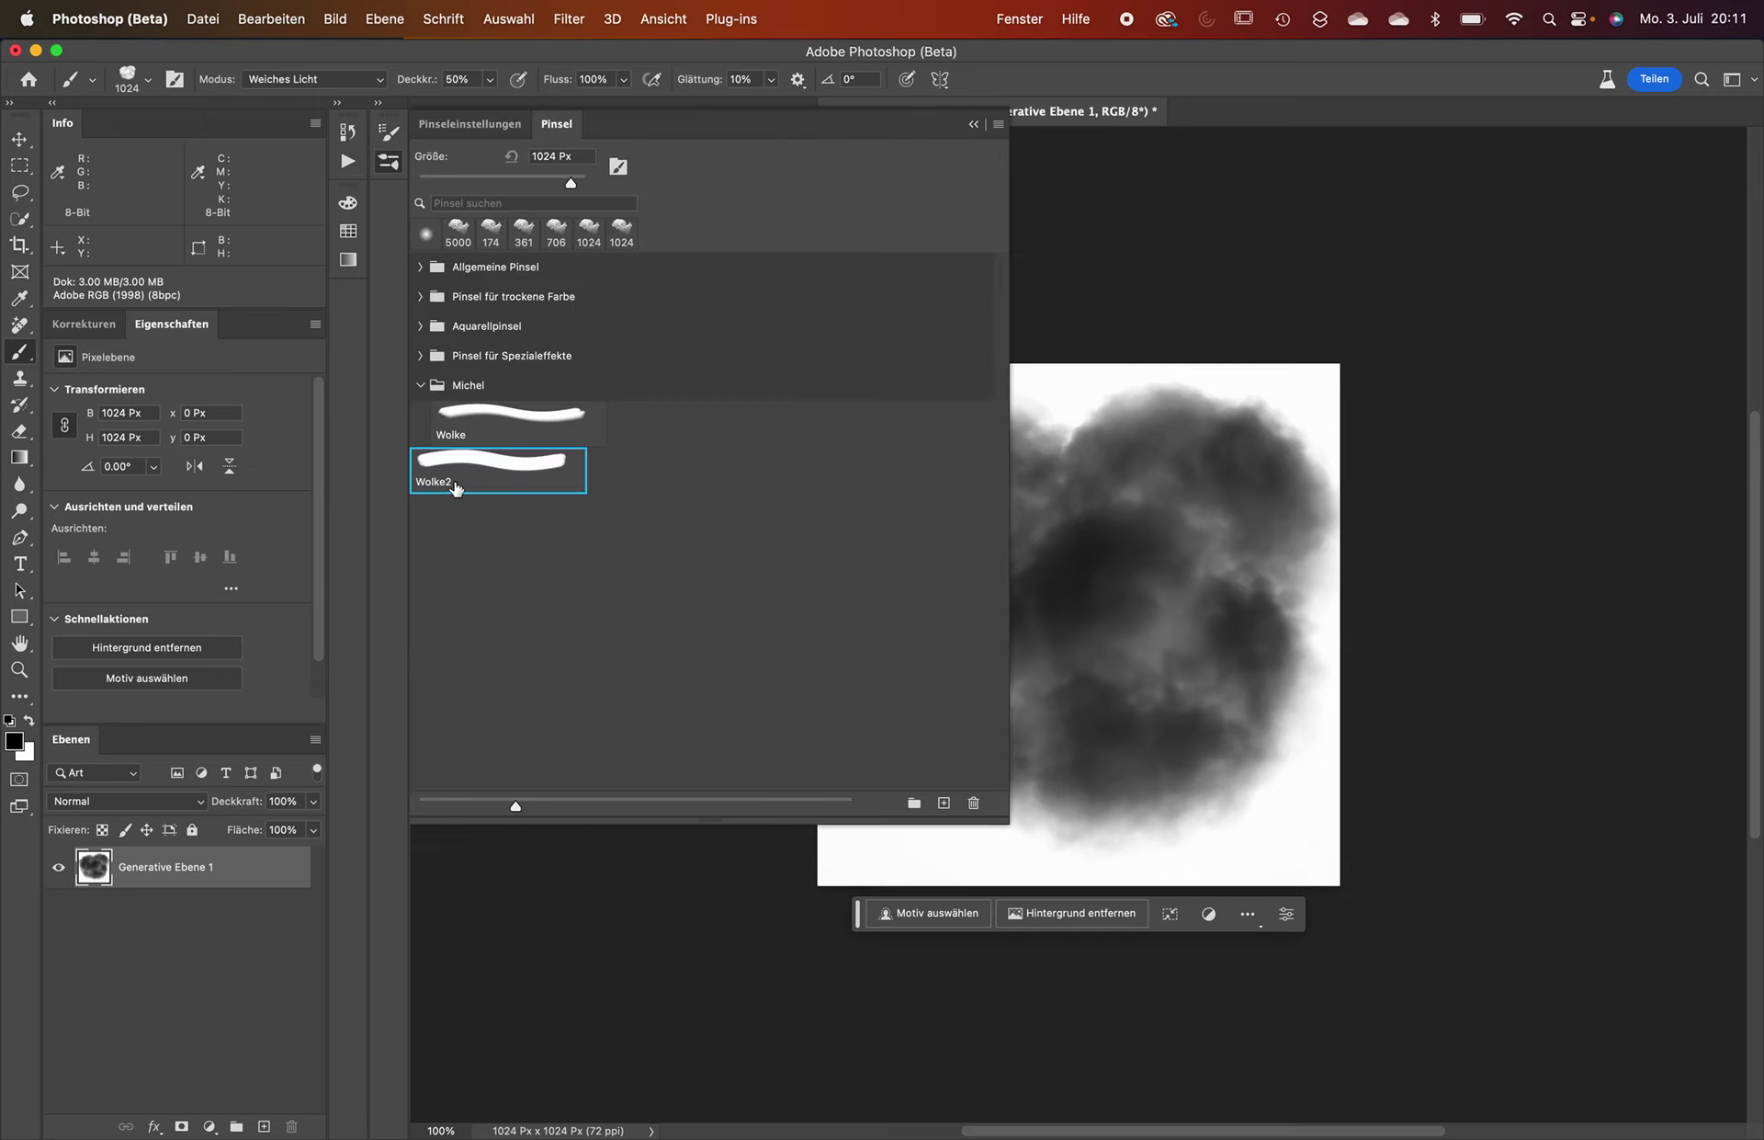
drag(449, 489, 487, 430)
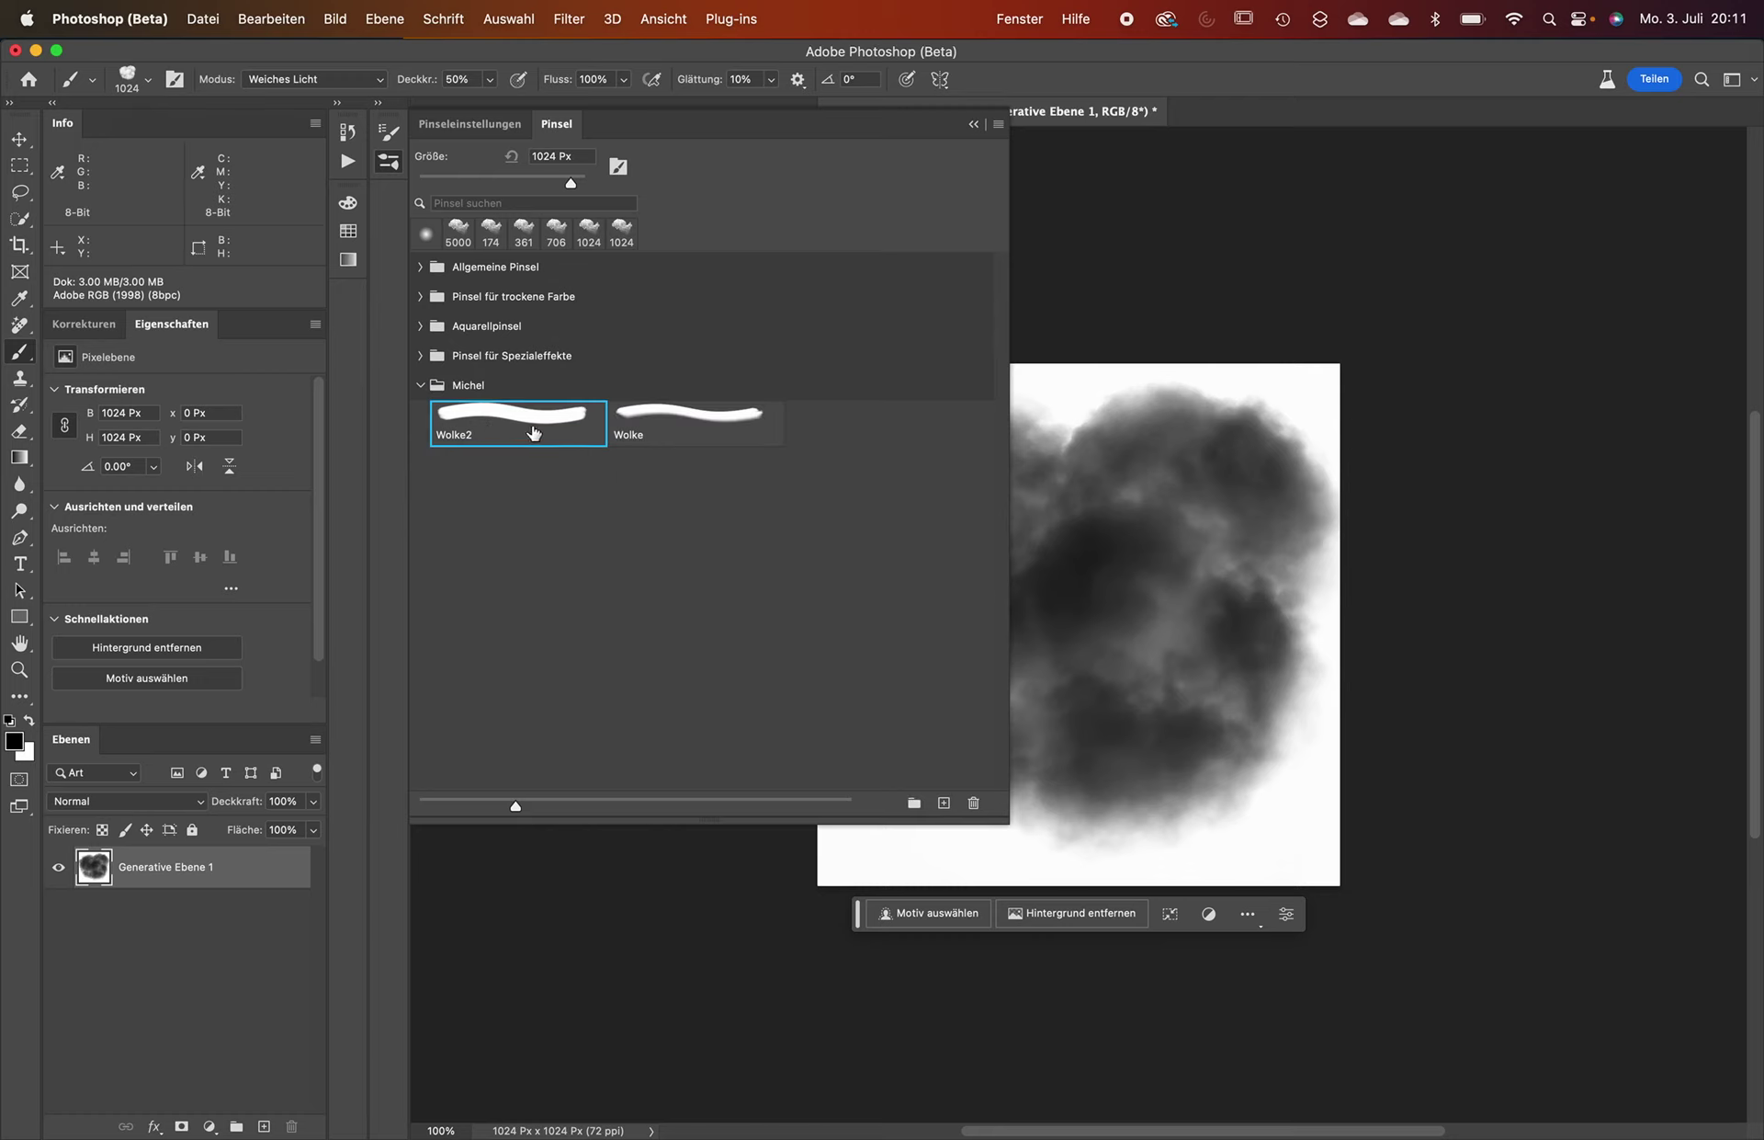
click(388, 163)
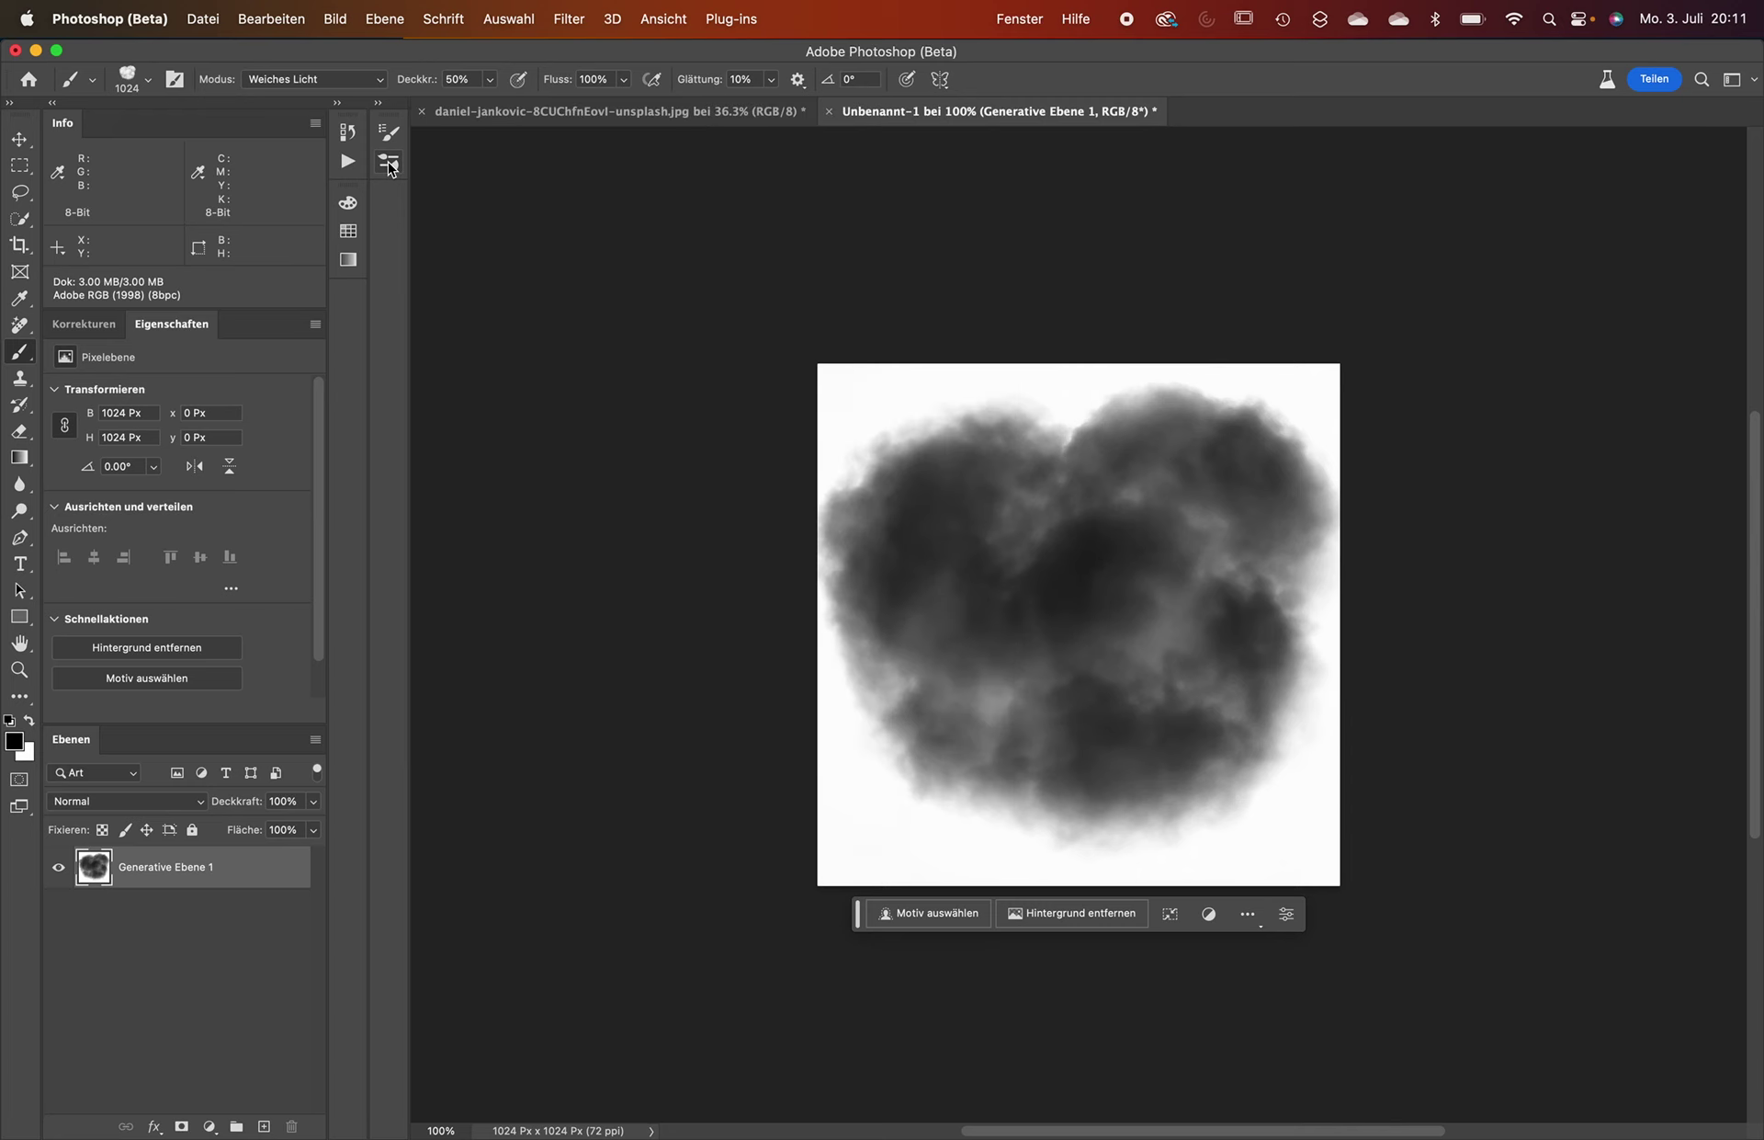
key(super+w)
click(884, 488)
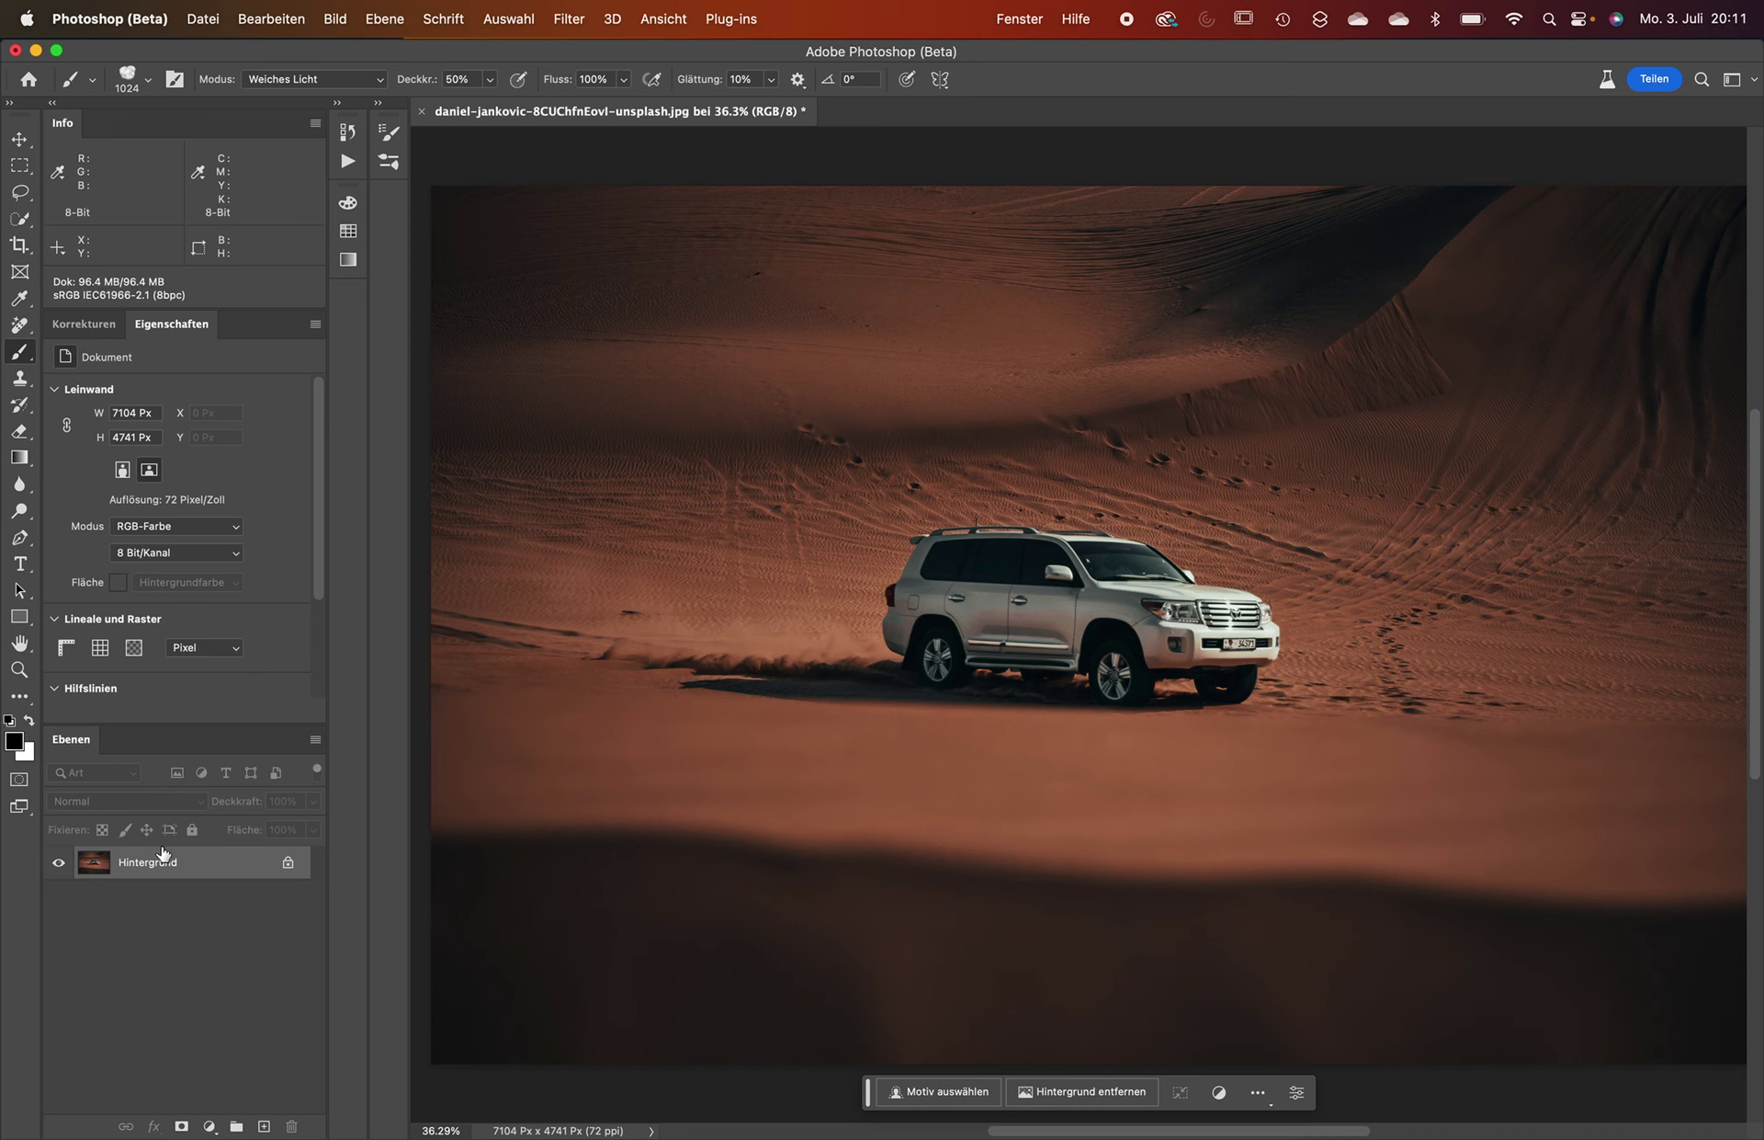
Add a new layer named 'Staub' with Negativ multiplizieren blending.
key(super+shift+n)
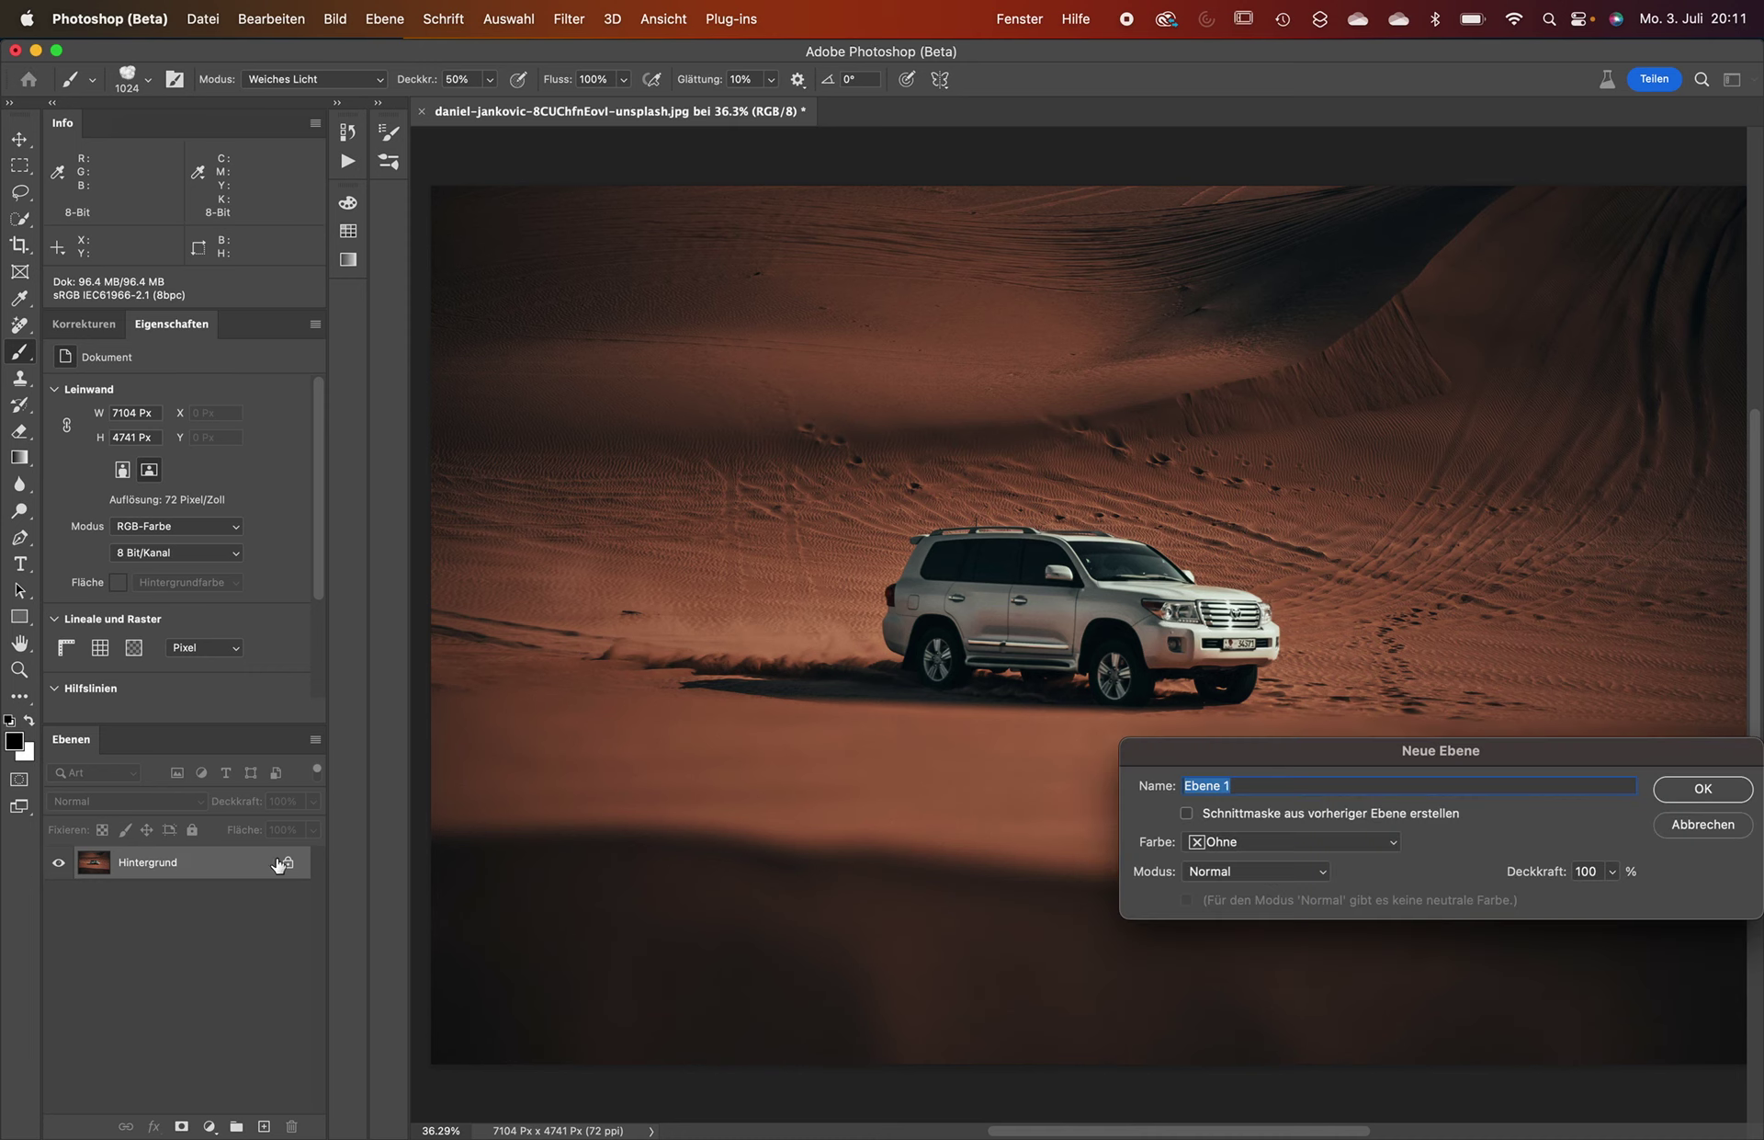
text(Staub)
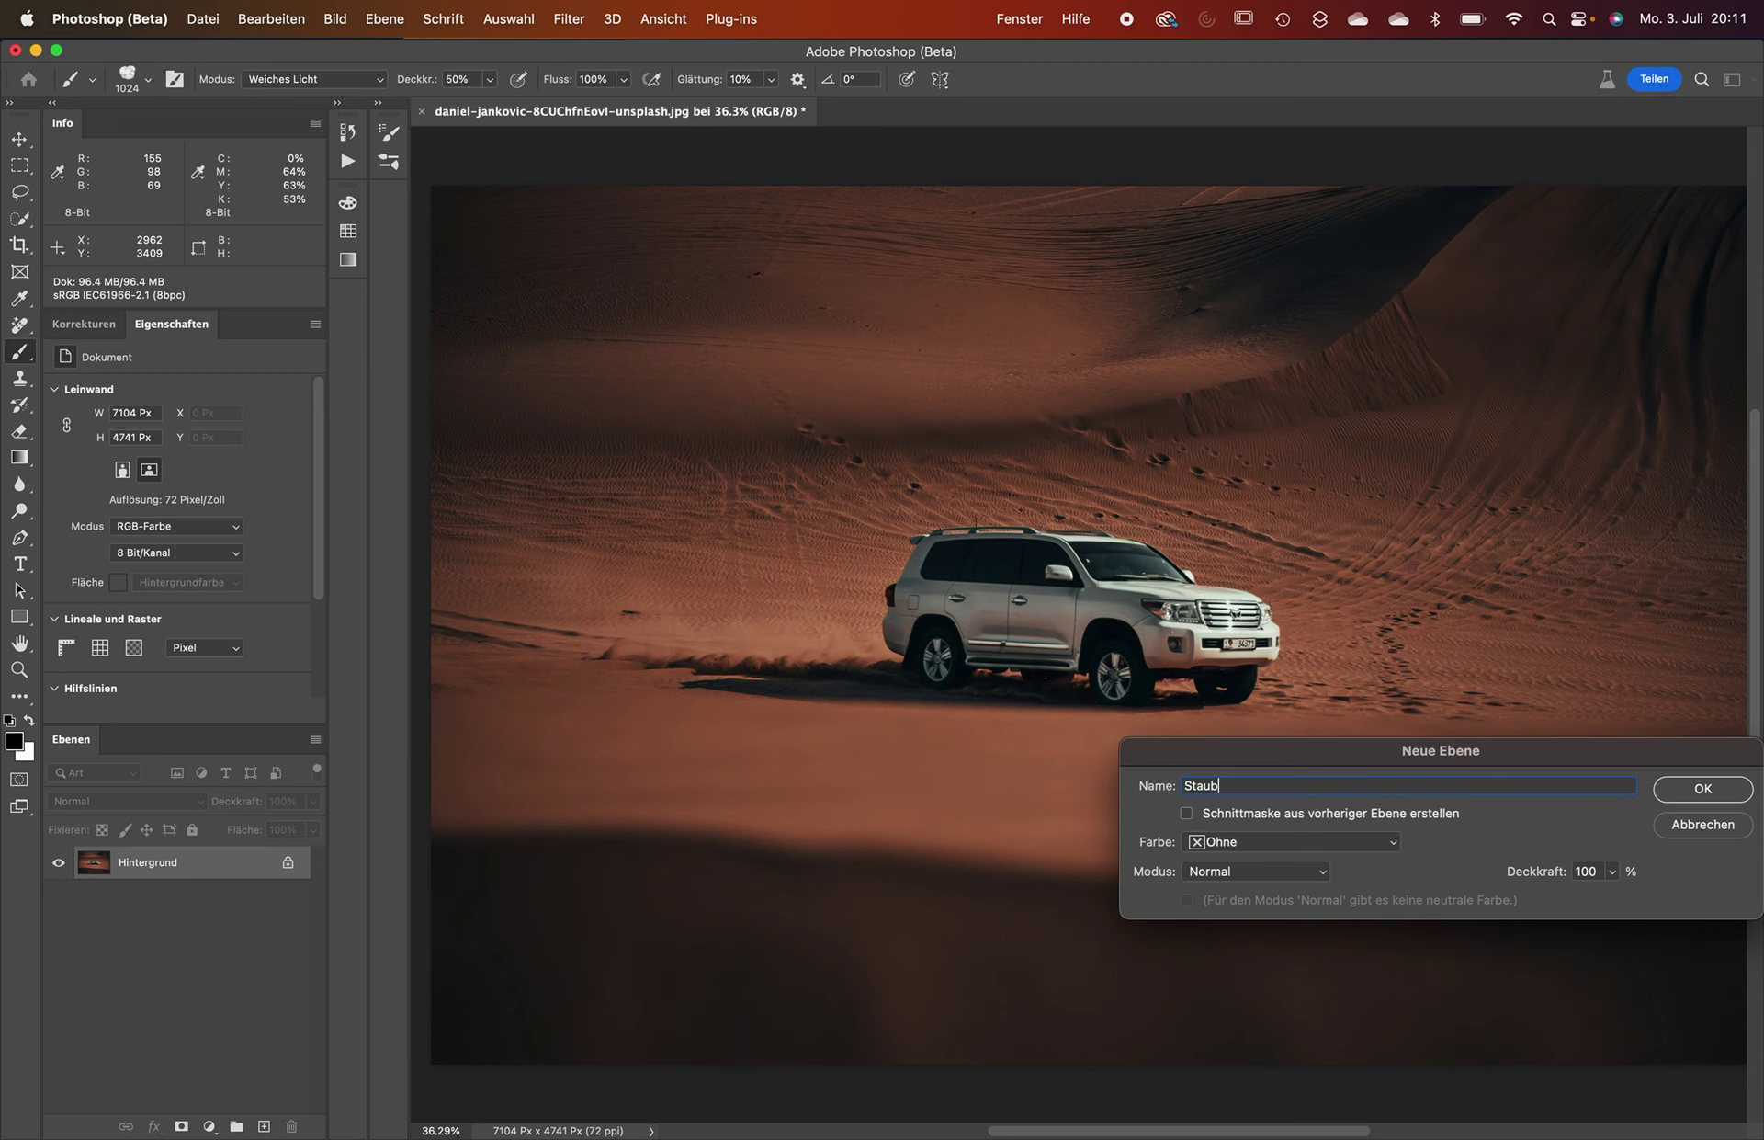
key(Return)
scroll(542, 937, right, 3)
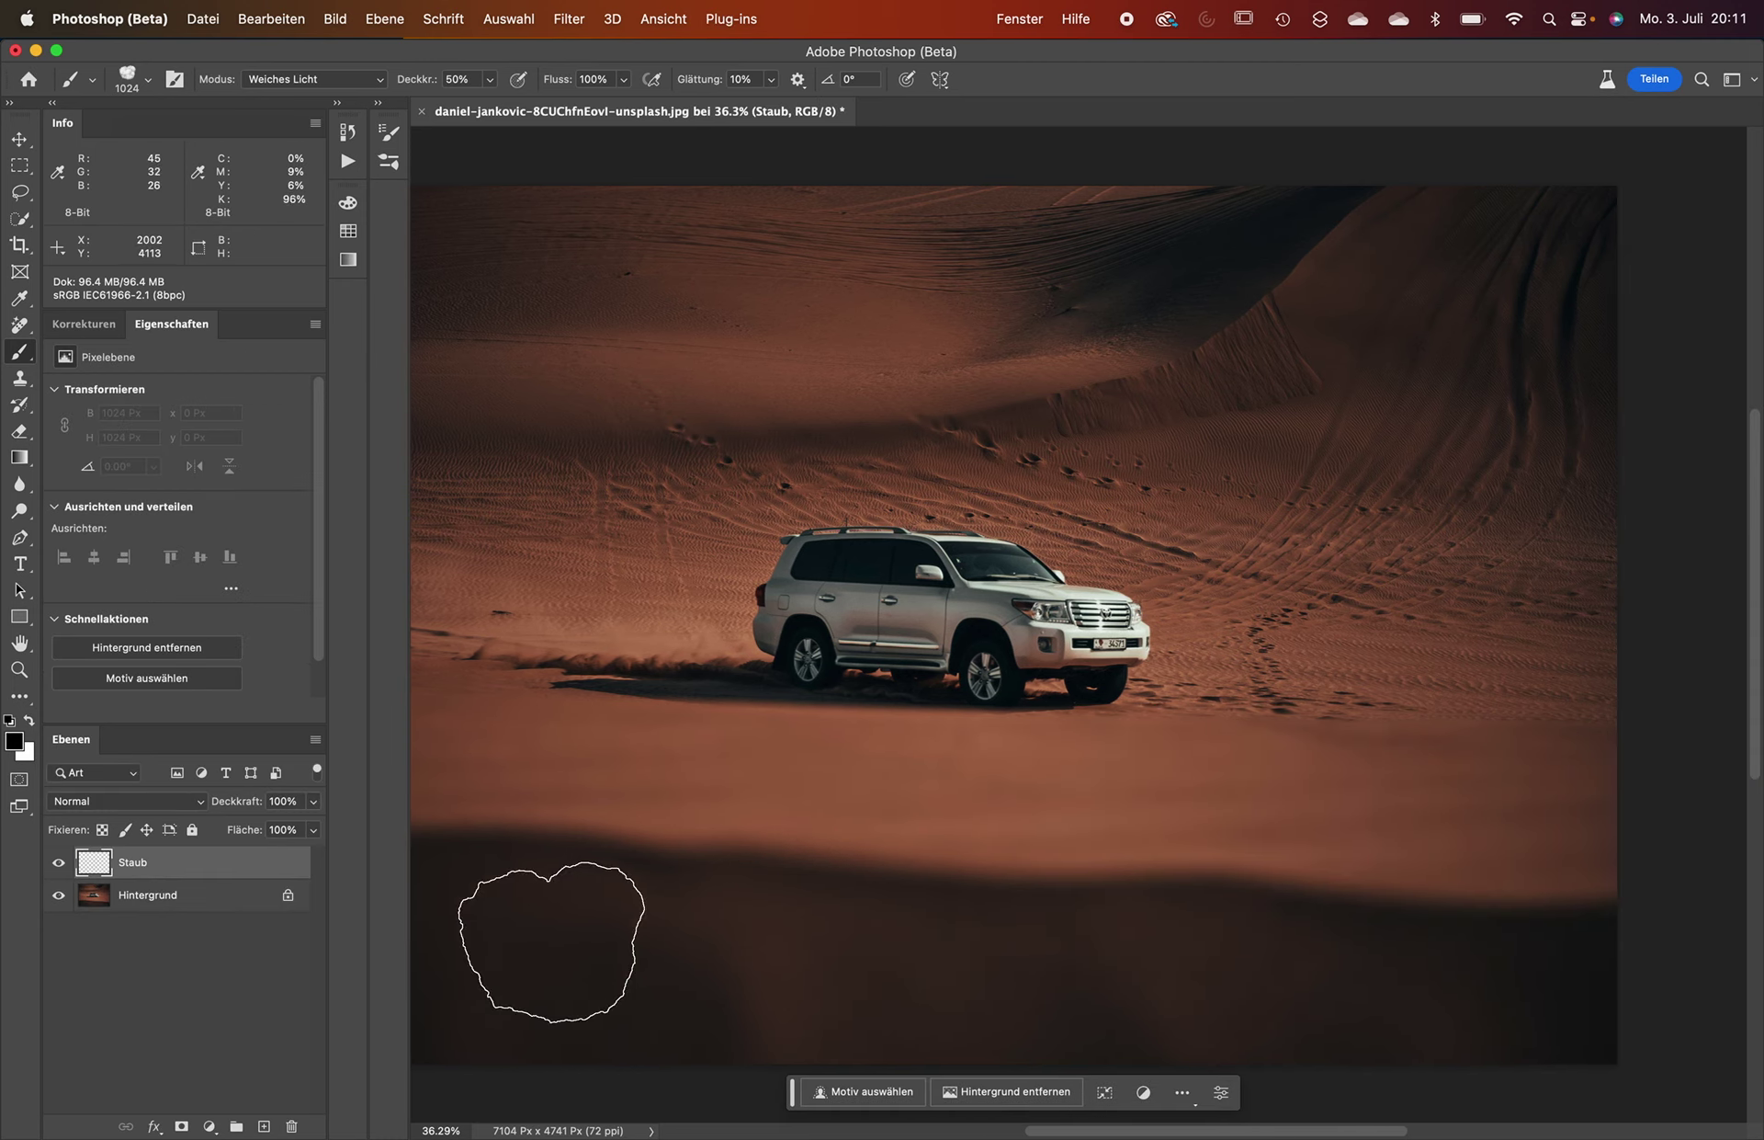
click(166, 802)
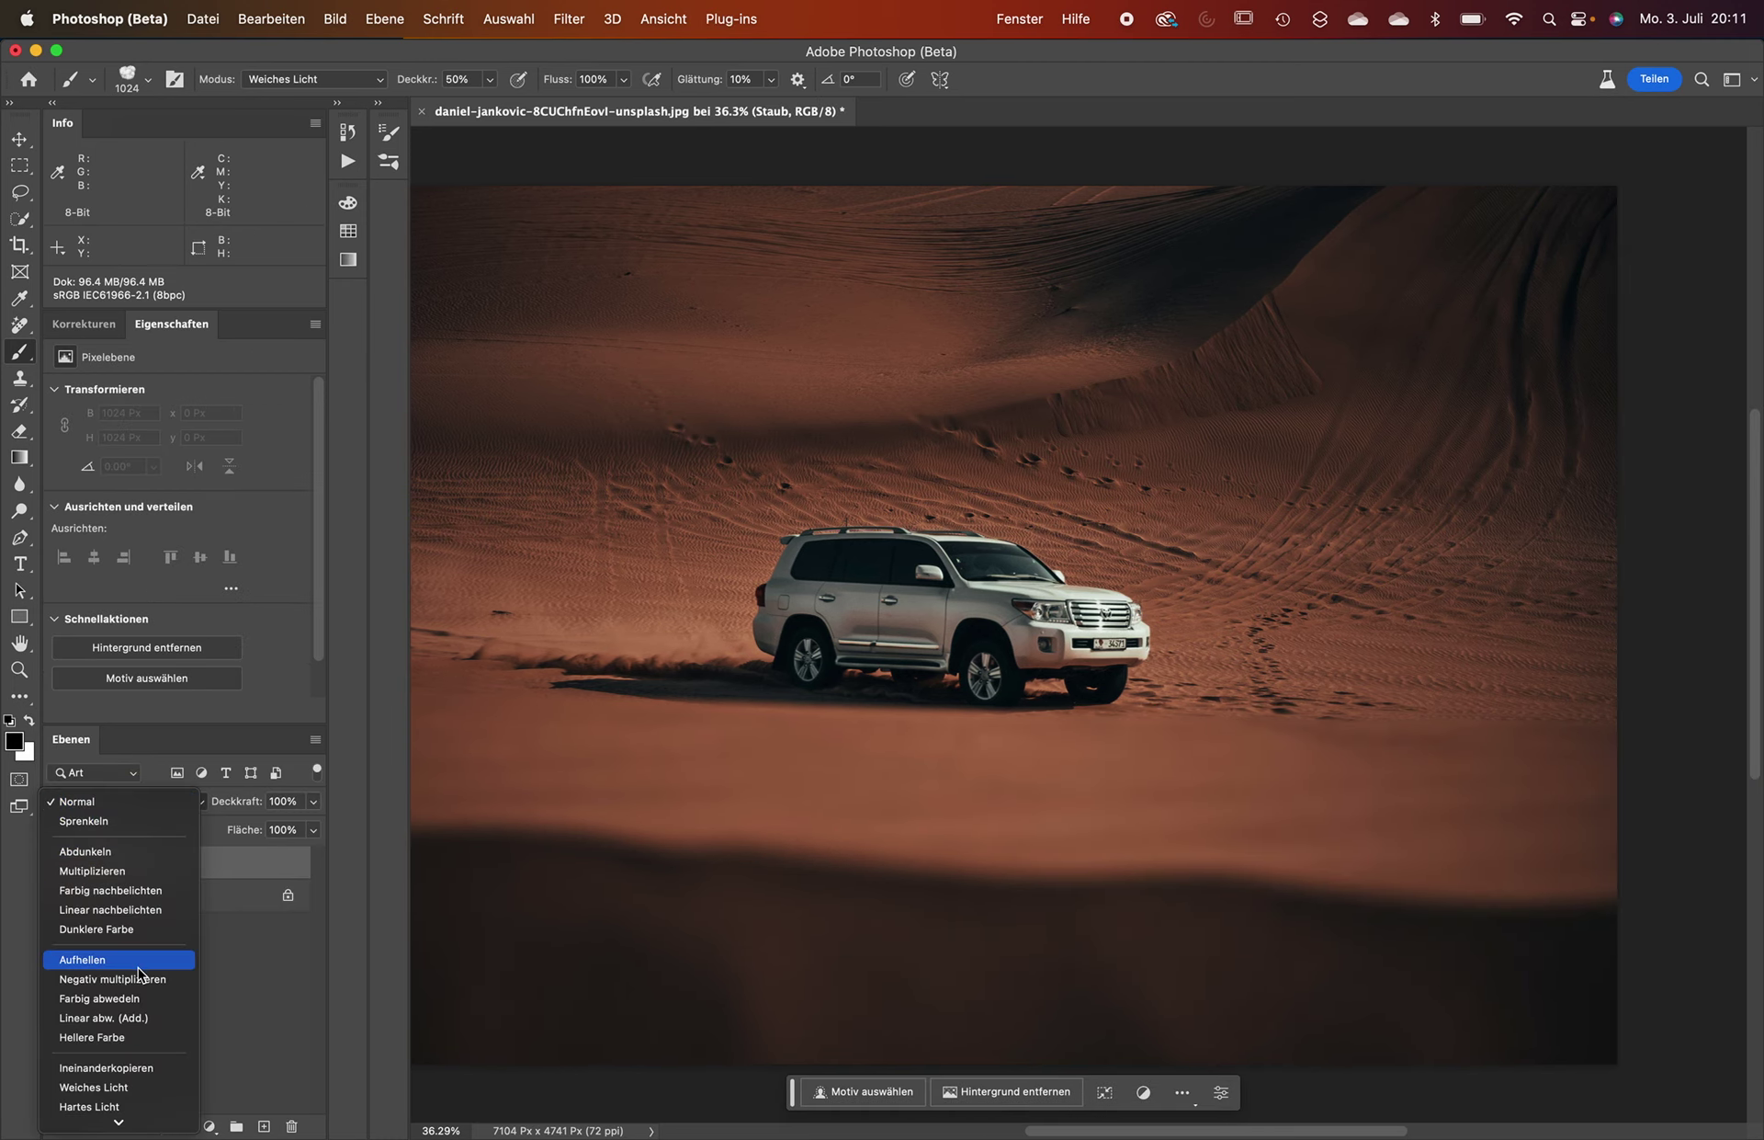
click(196, 984)
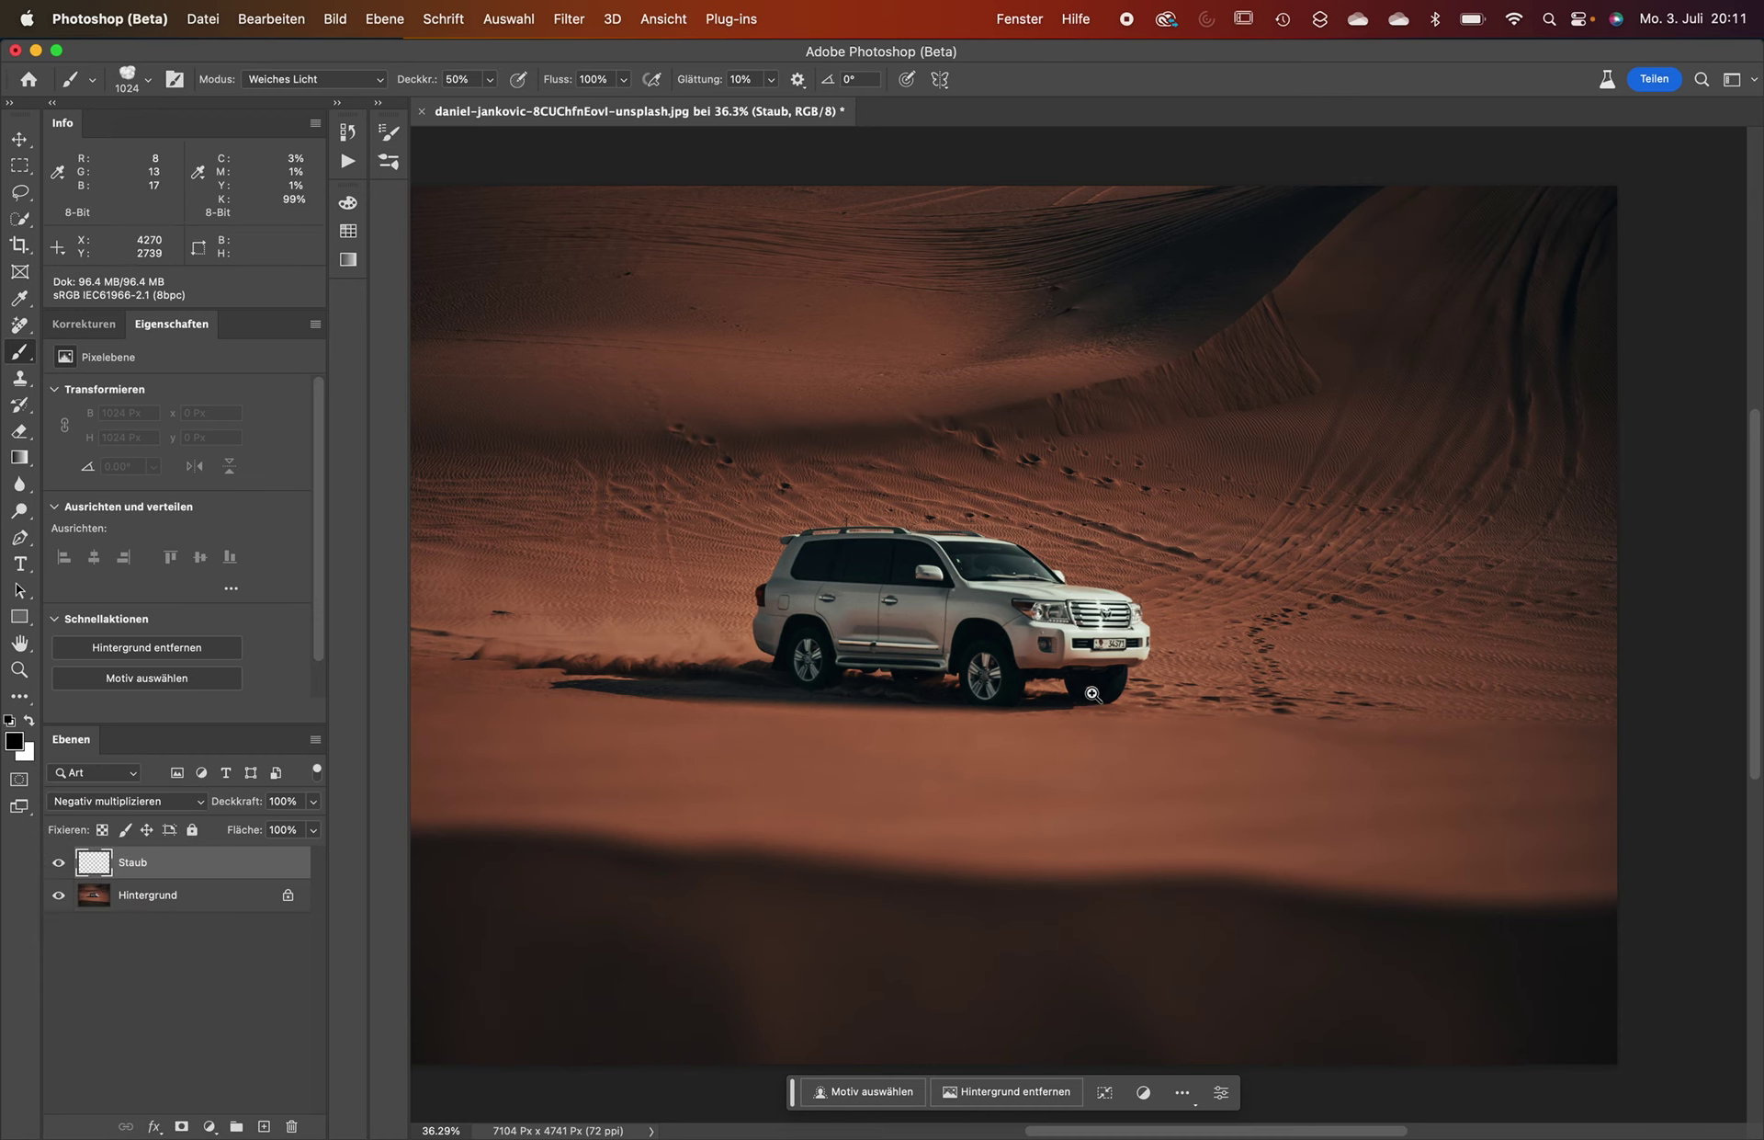
drag(1088, 685, 1045, 689)
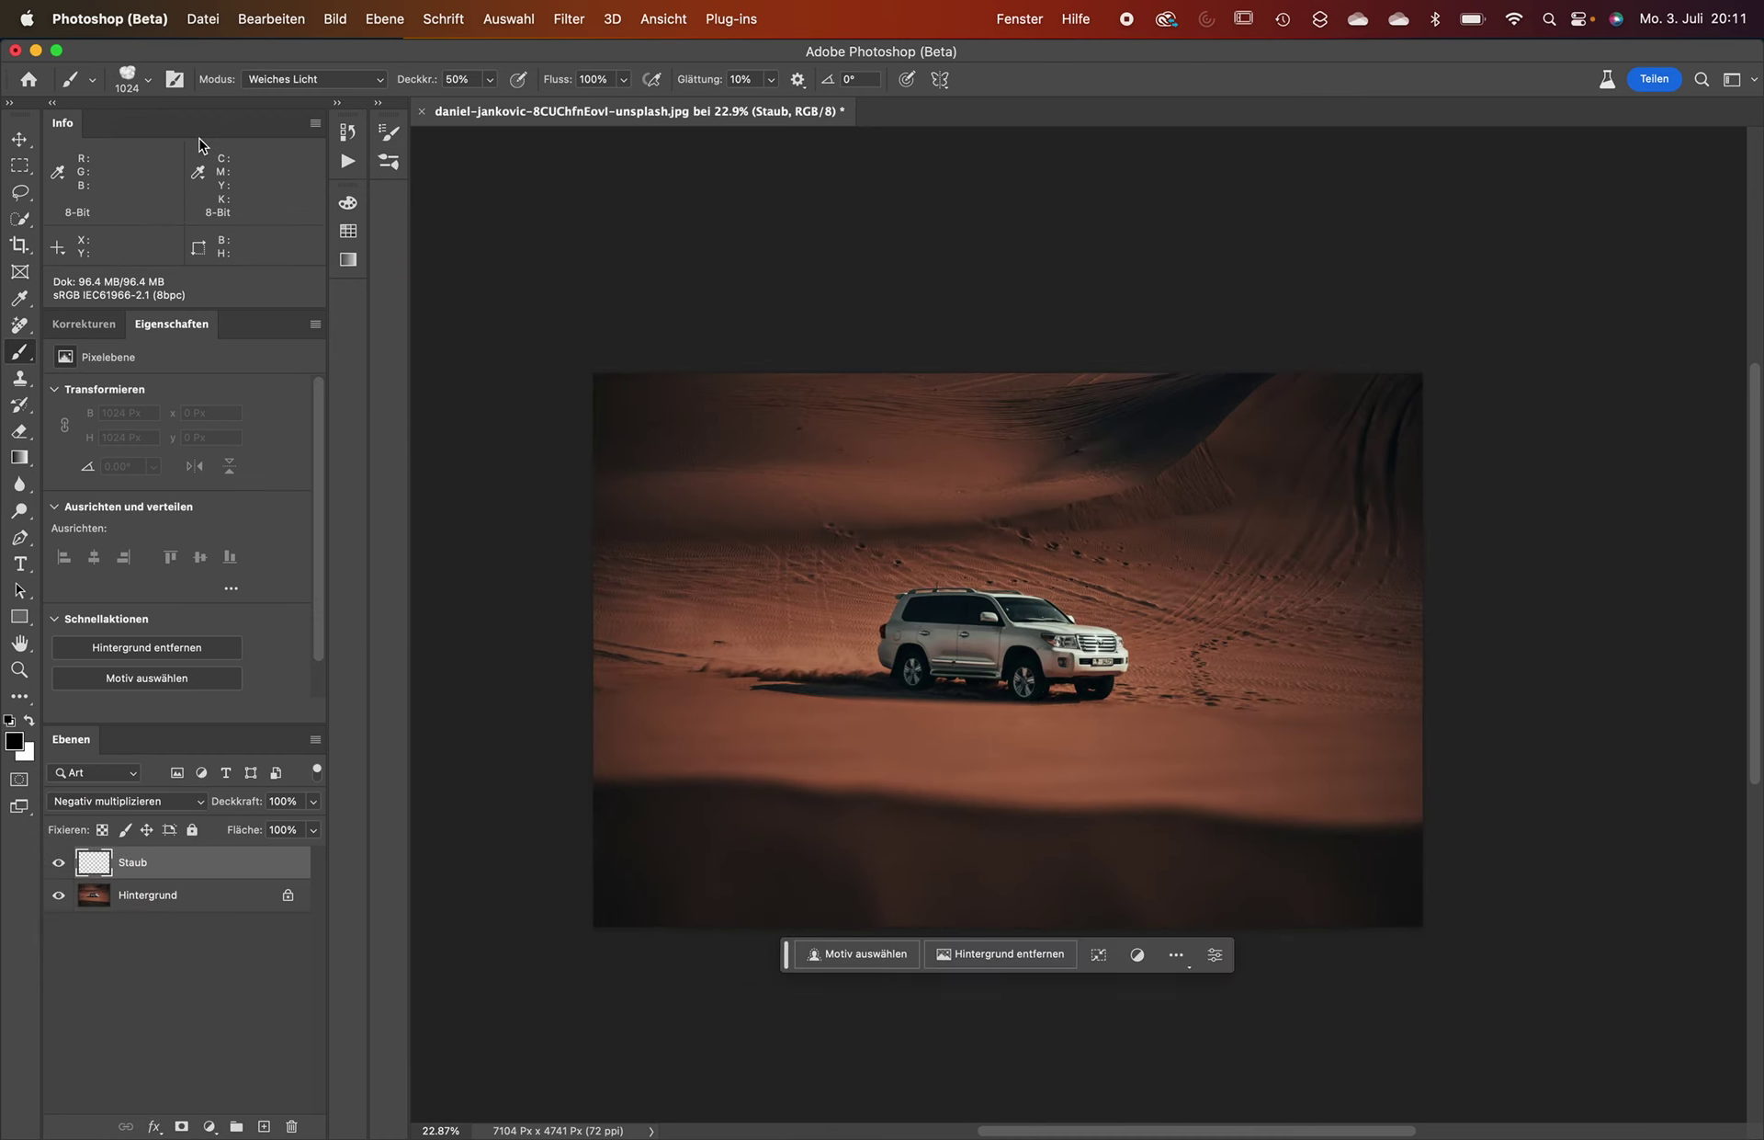
Raise the cloud brush's Pinselform Abstand spacing to 103%.
click(390, 162)
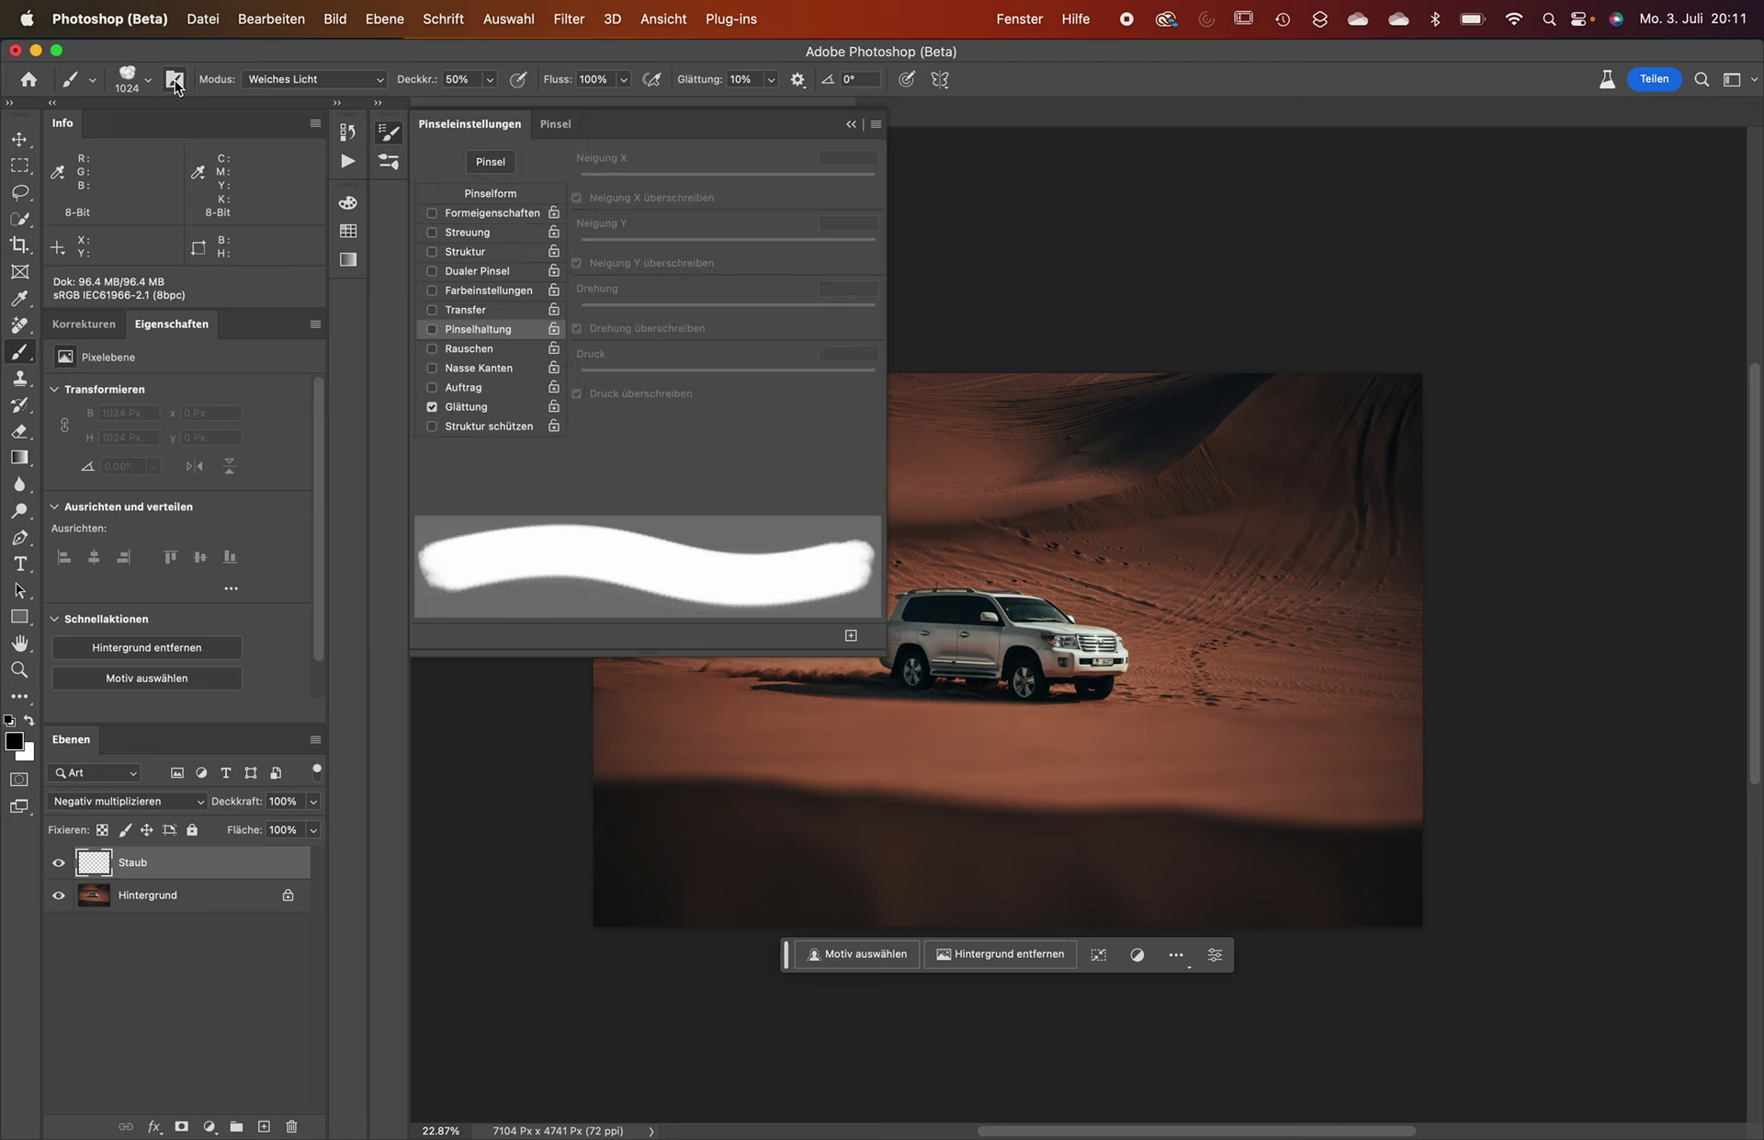
click(487, 196)
scroll(754, 241, down, 1)
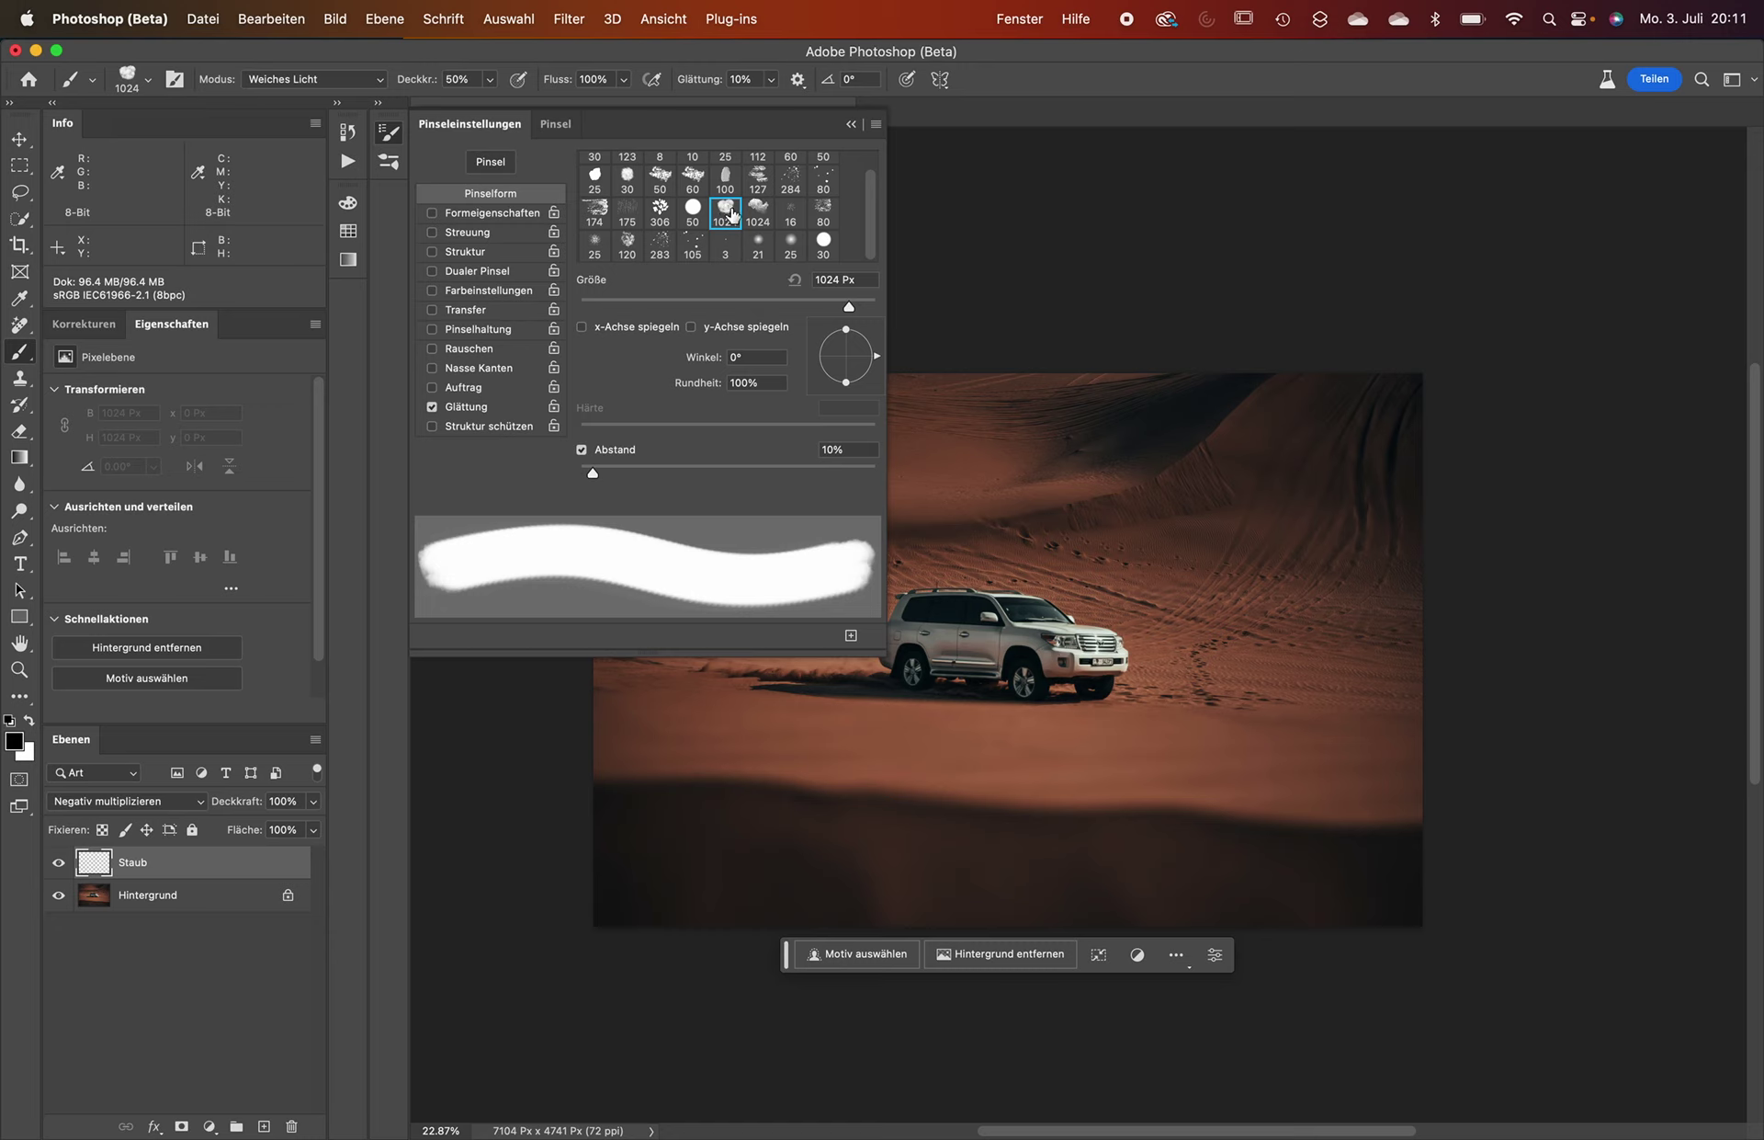
drag(593, 472, 730, 476)
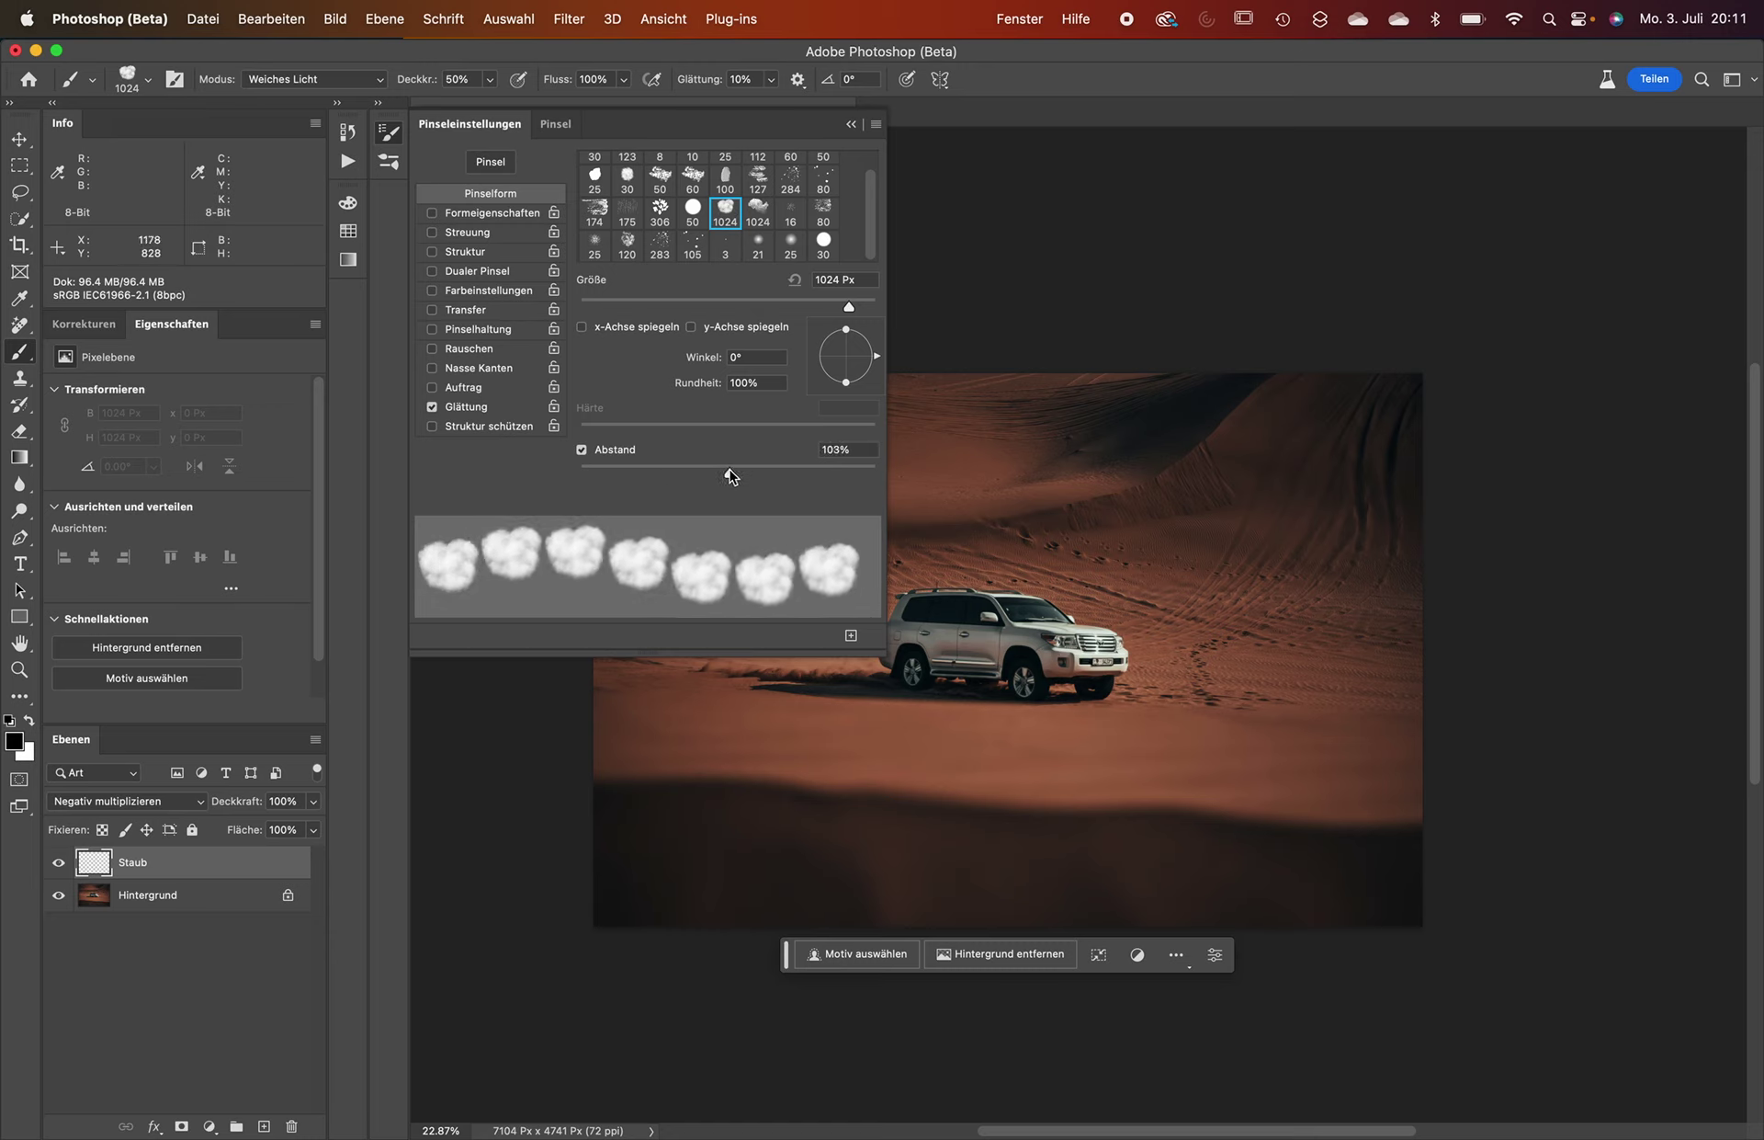
scroll(529, 313, down, 1)
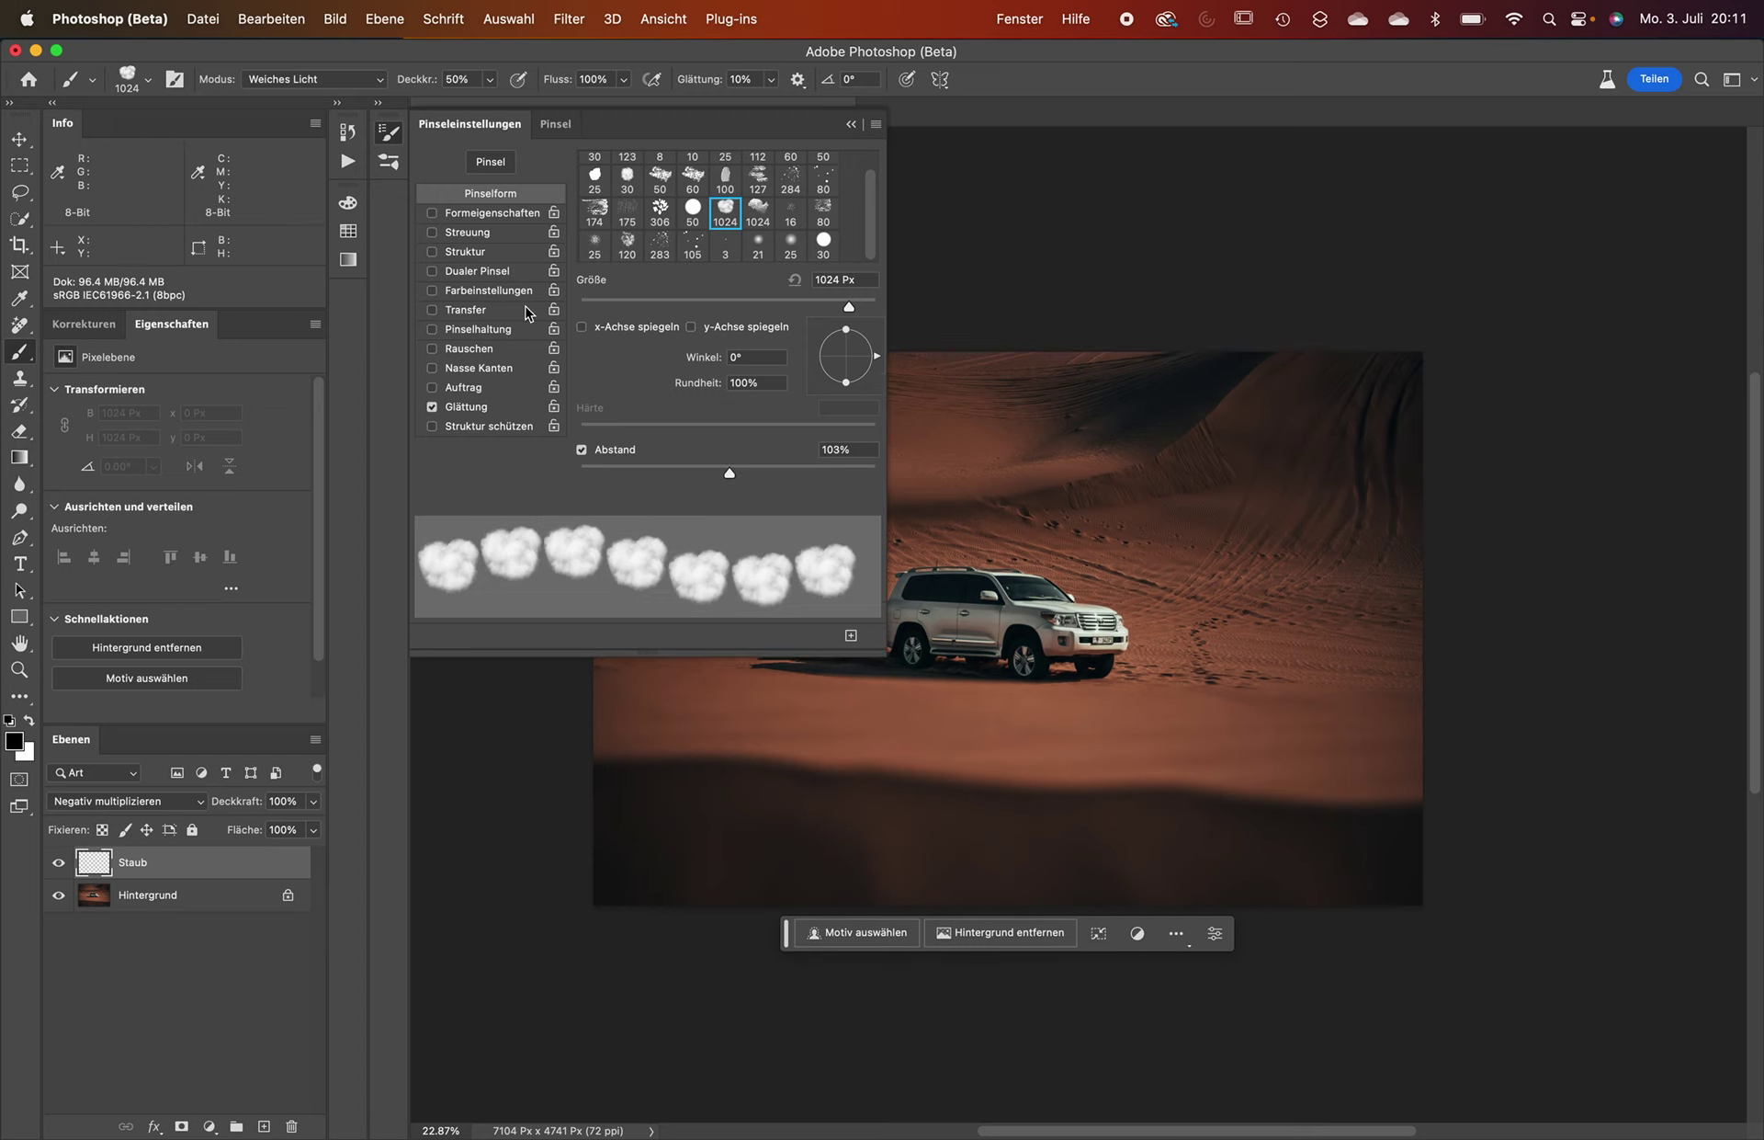
Enable Shape Dynamics with Size Jitter around 78%, testing and undoing strokes on Staub.
click(496, 212)
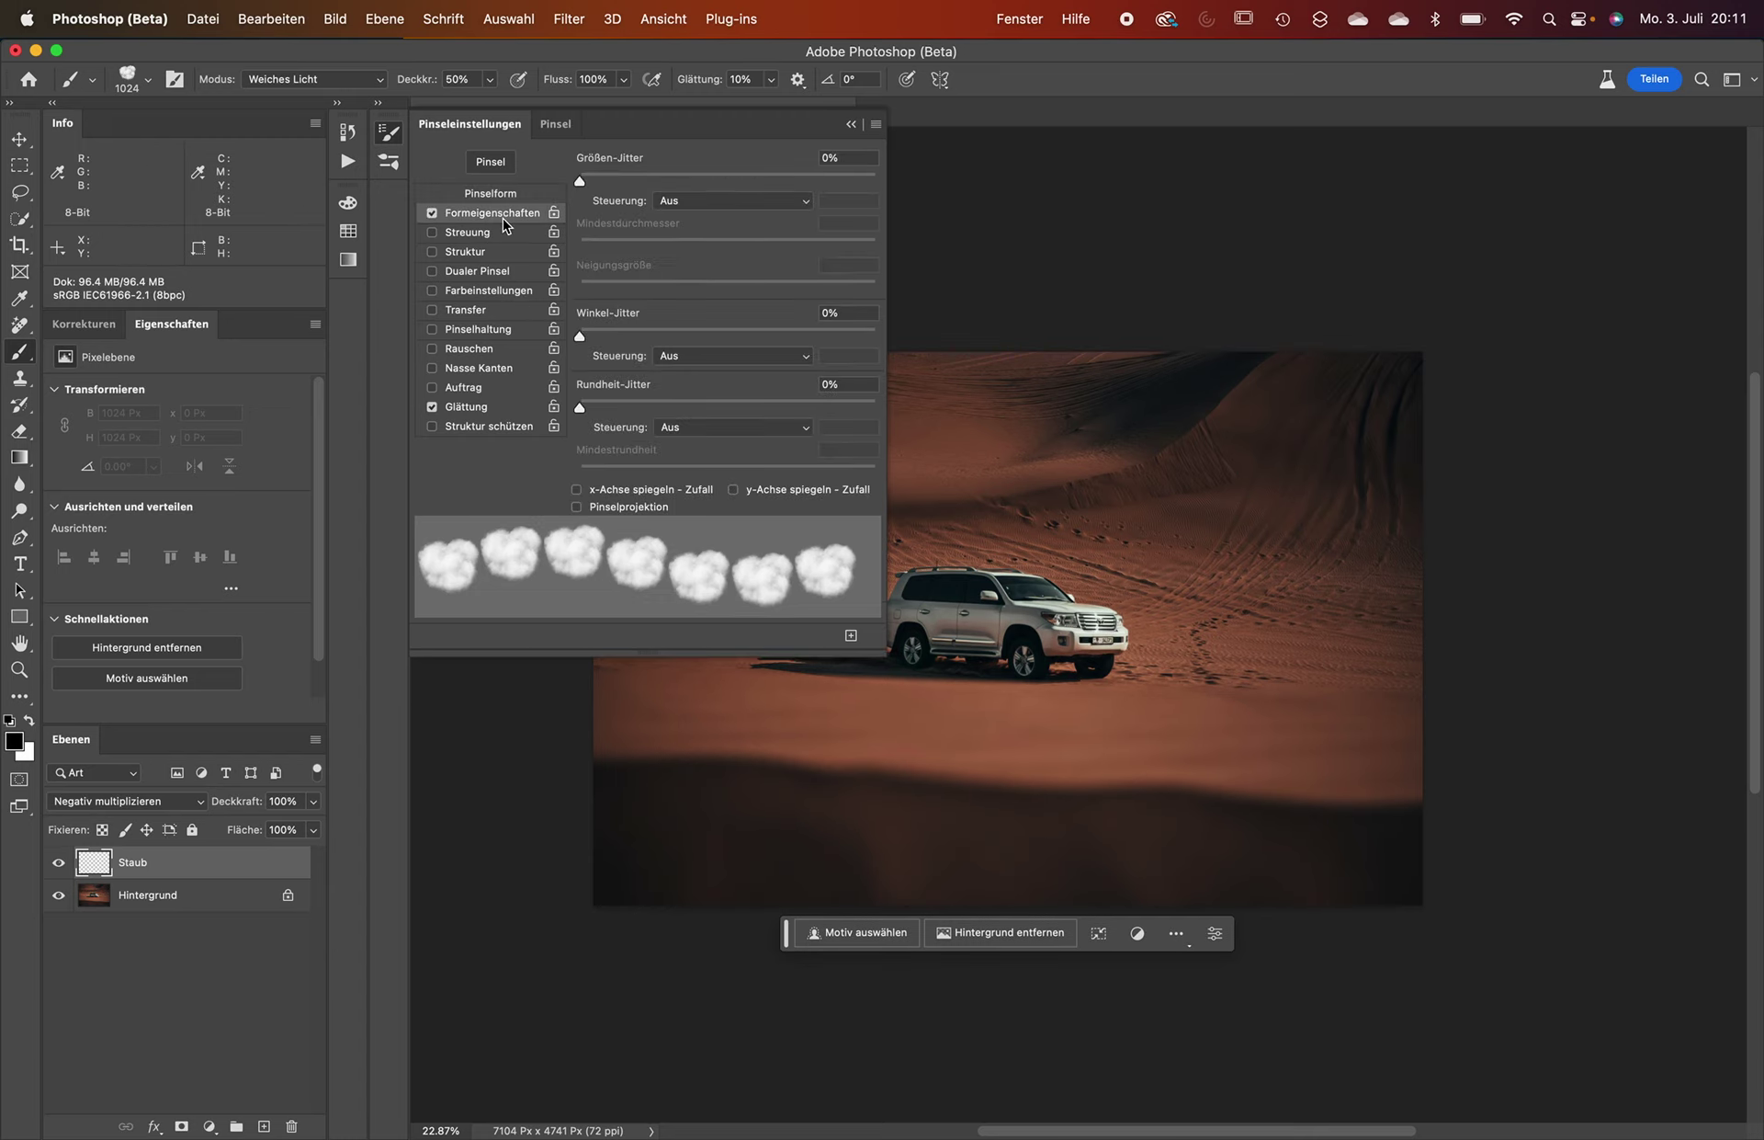
drag(589, 181, 803, 183)
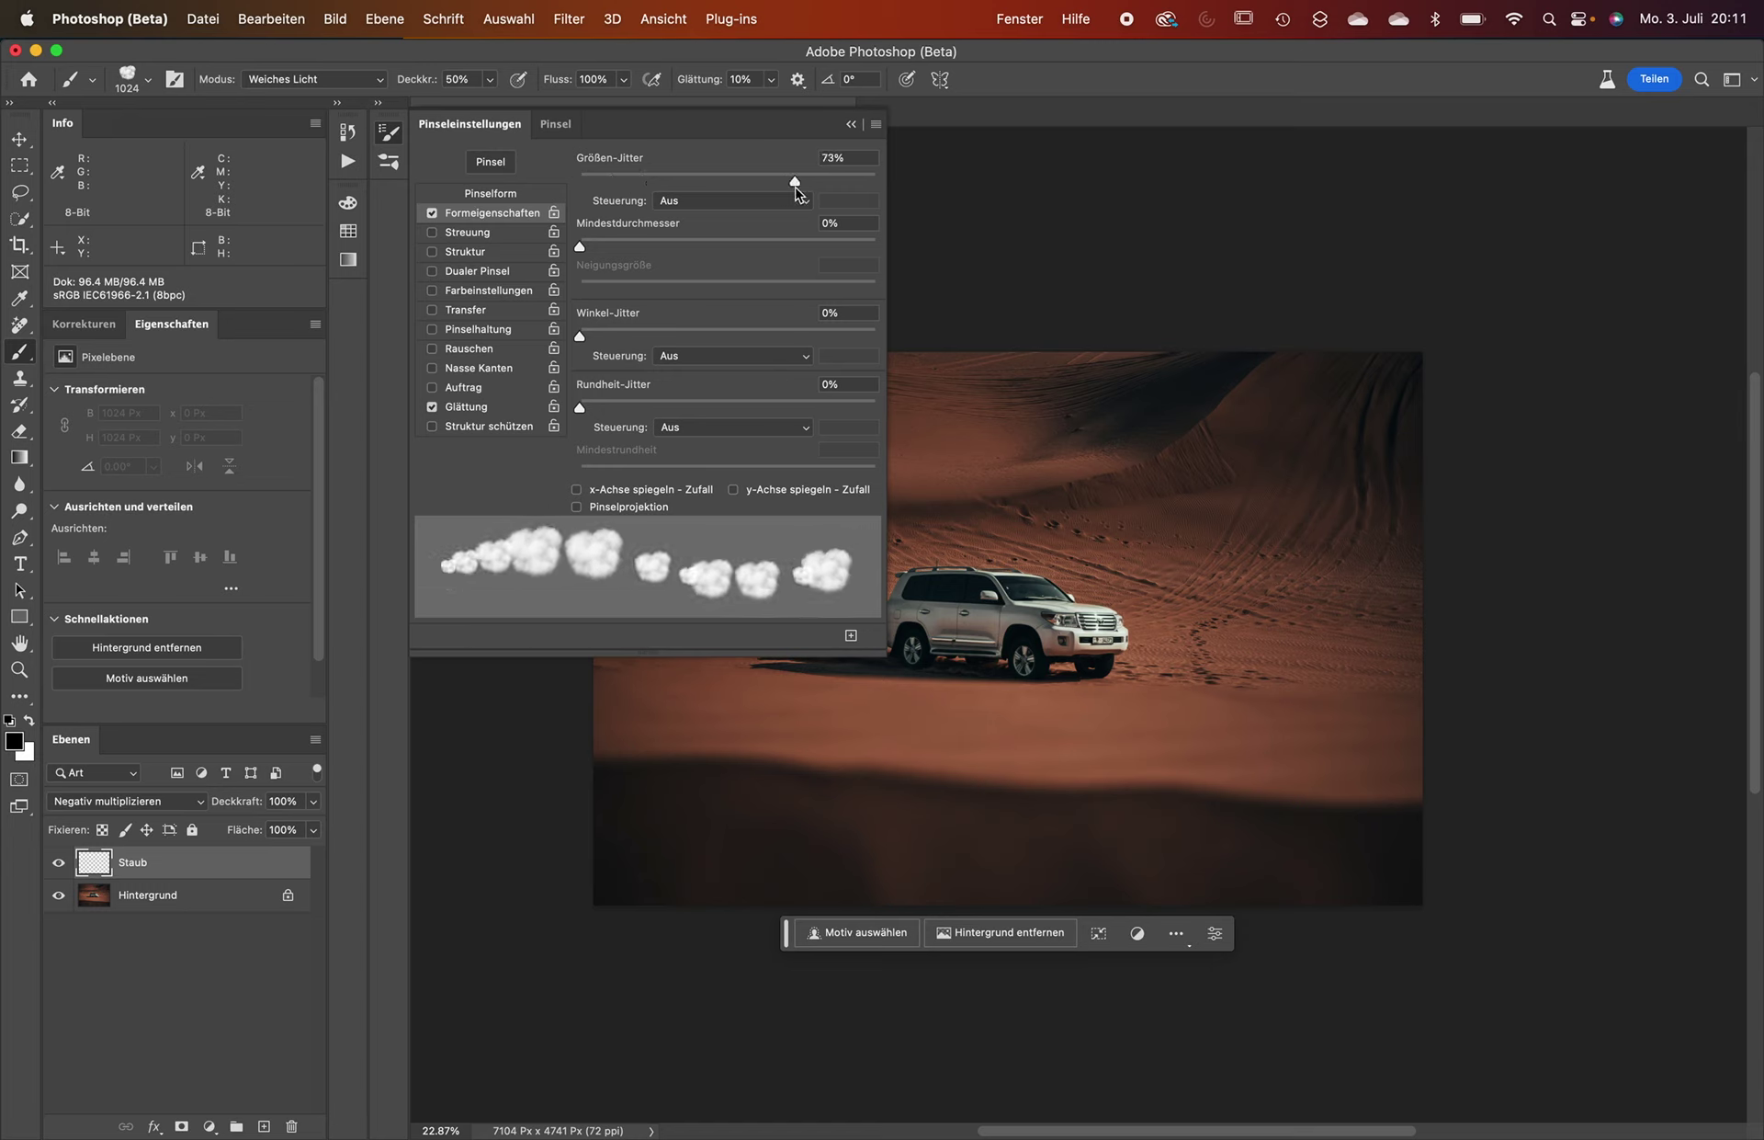
drag(1358, 504, 931, 682)
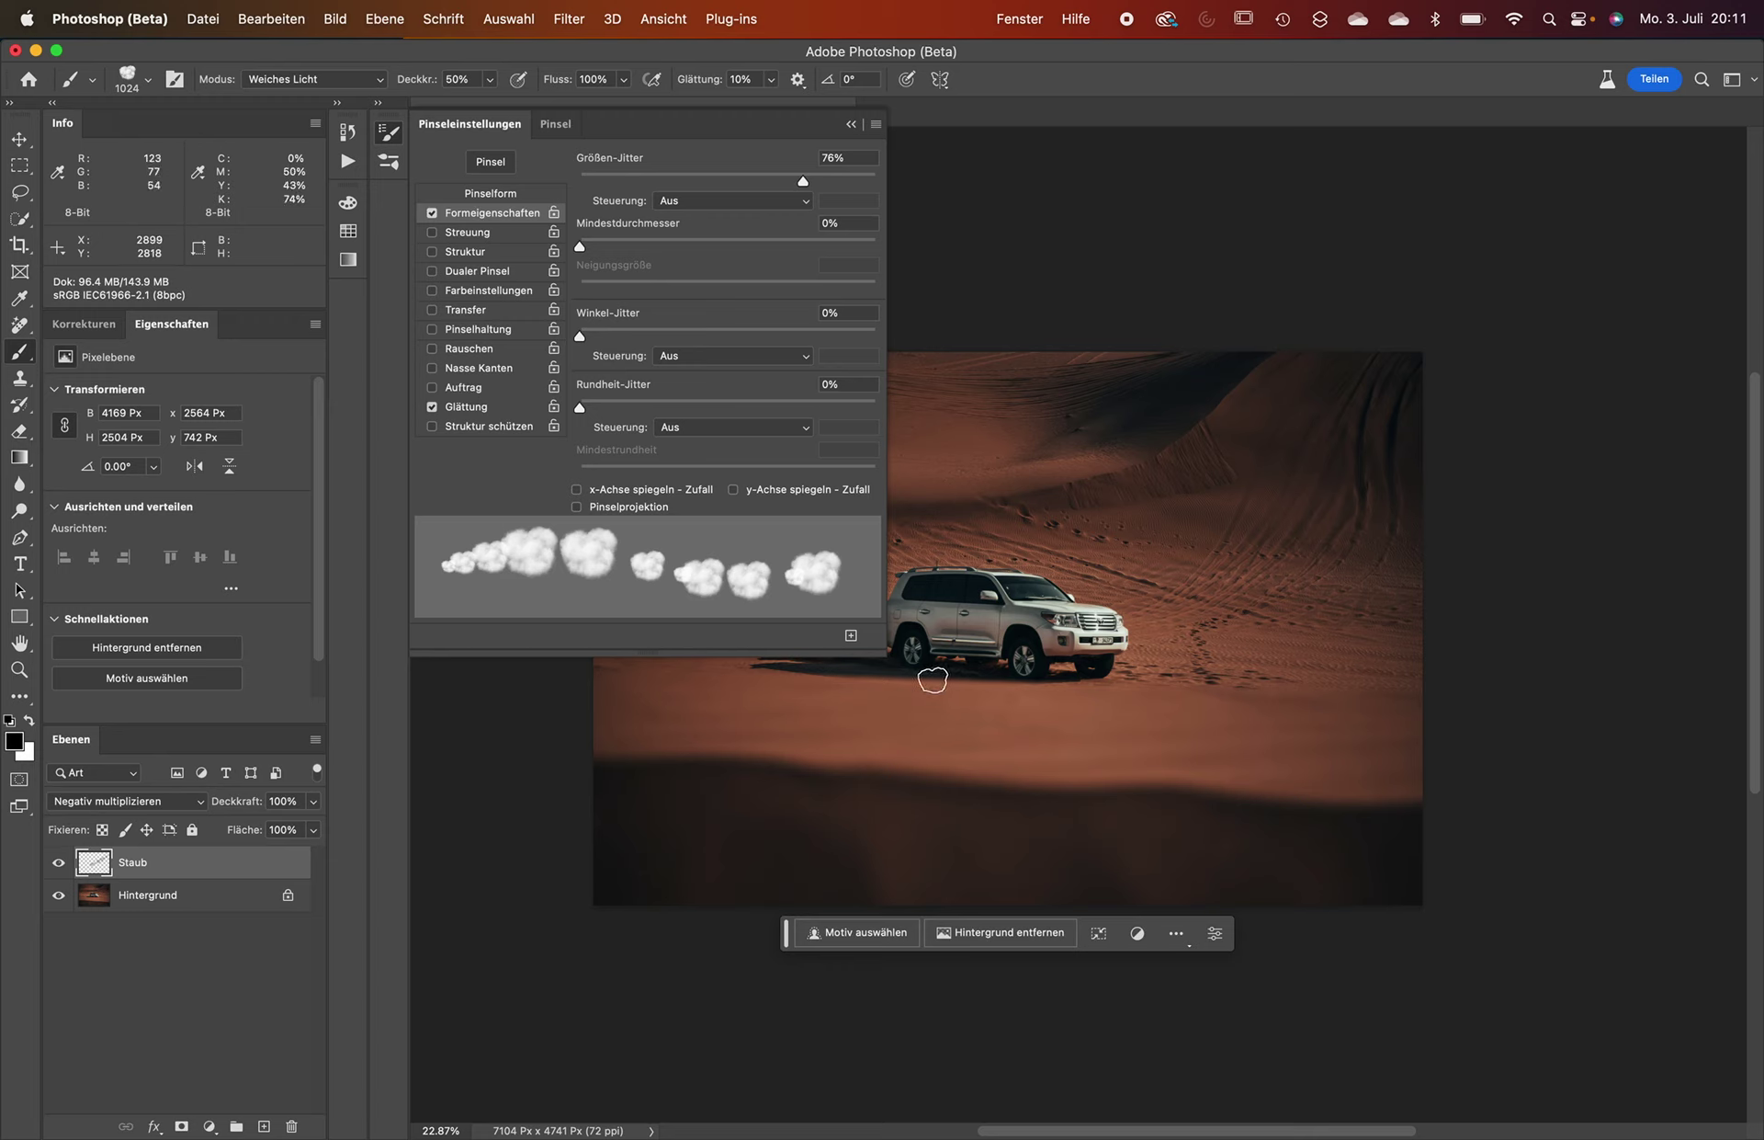
key(super+z)
key(x)
mouse_move(1271, 453)
mouse_down()
mouse_move(1223, 508)
mouse_move(1295, 575)
mouse_move(922, 635)
mouse_up()
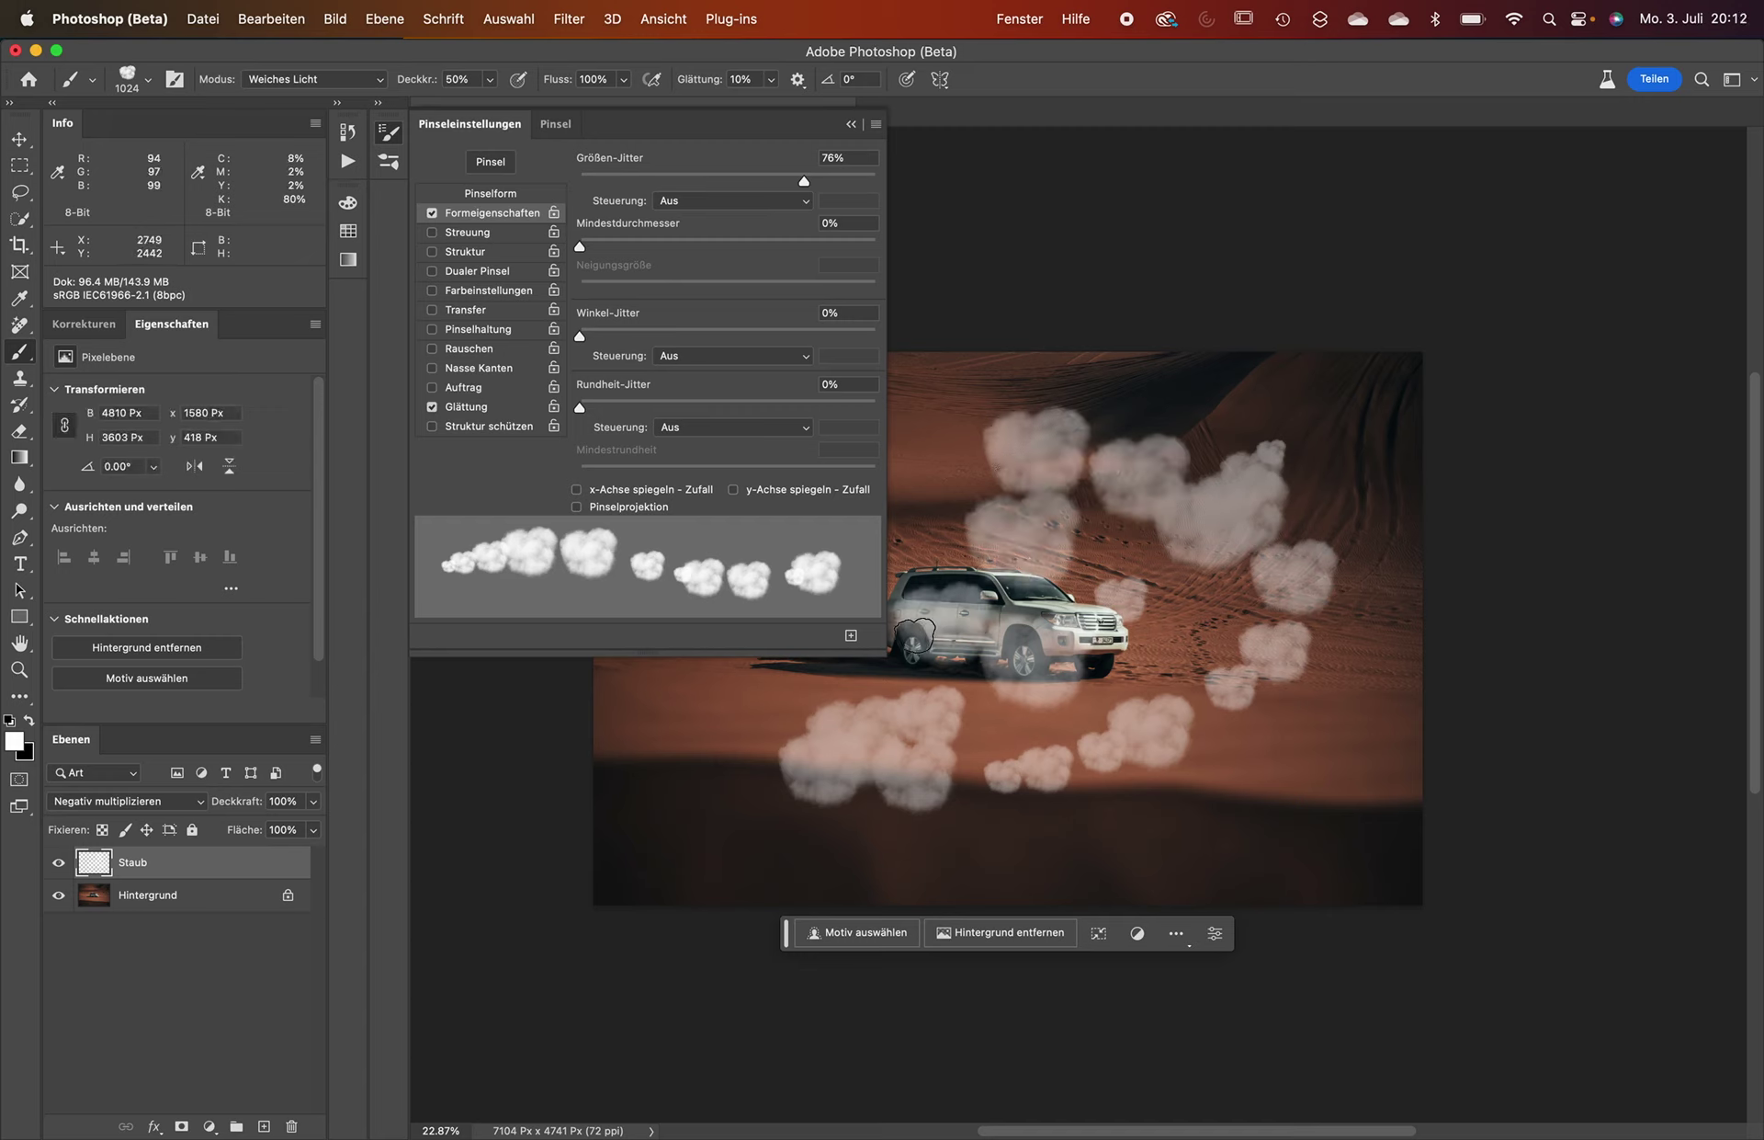
key(super+z)
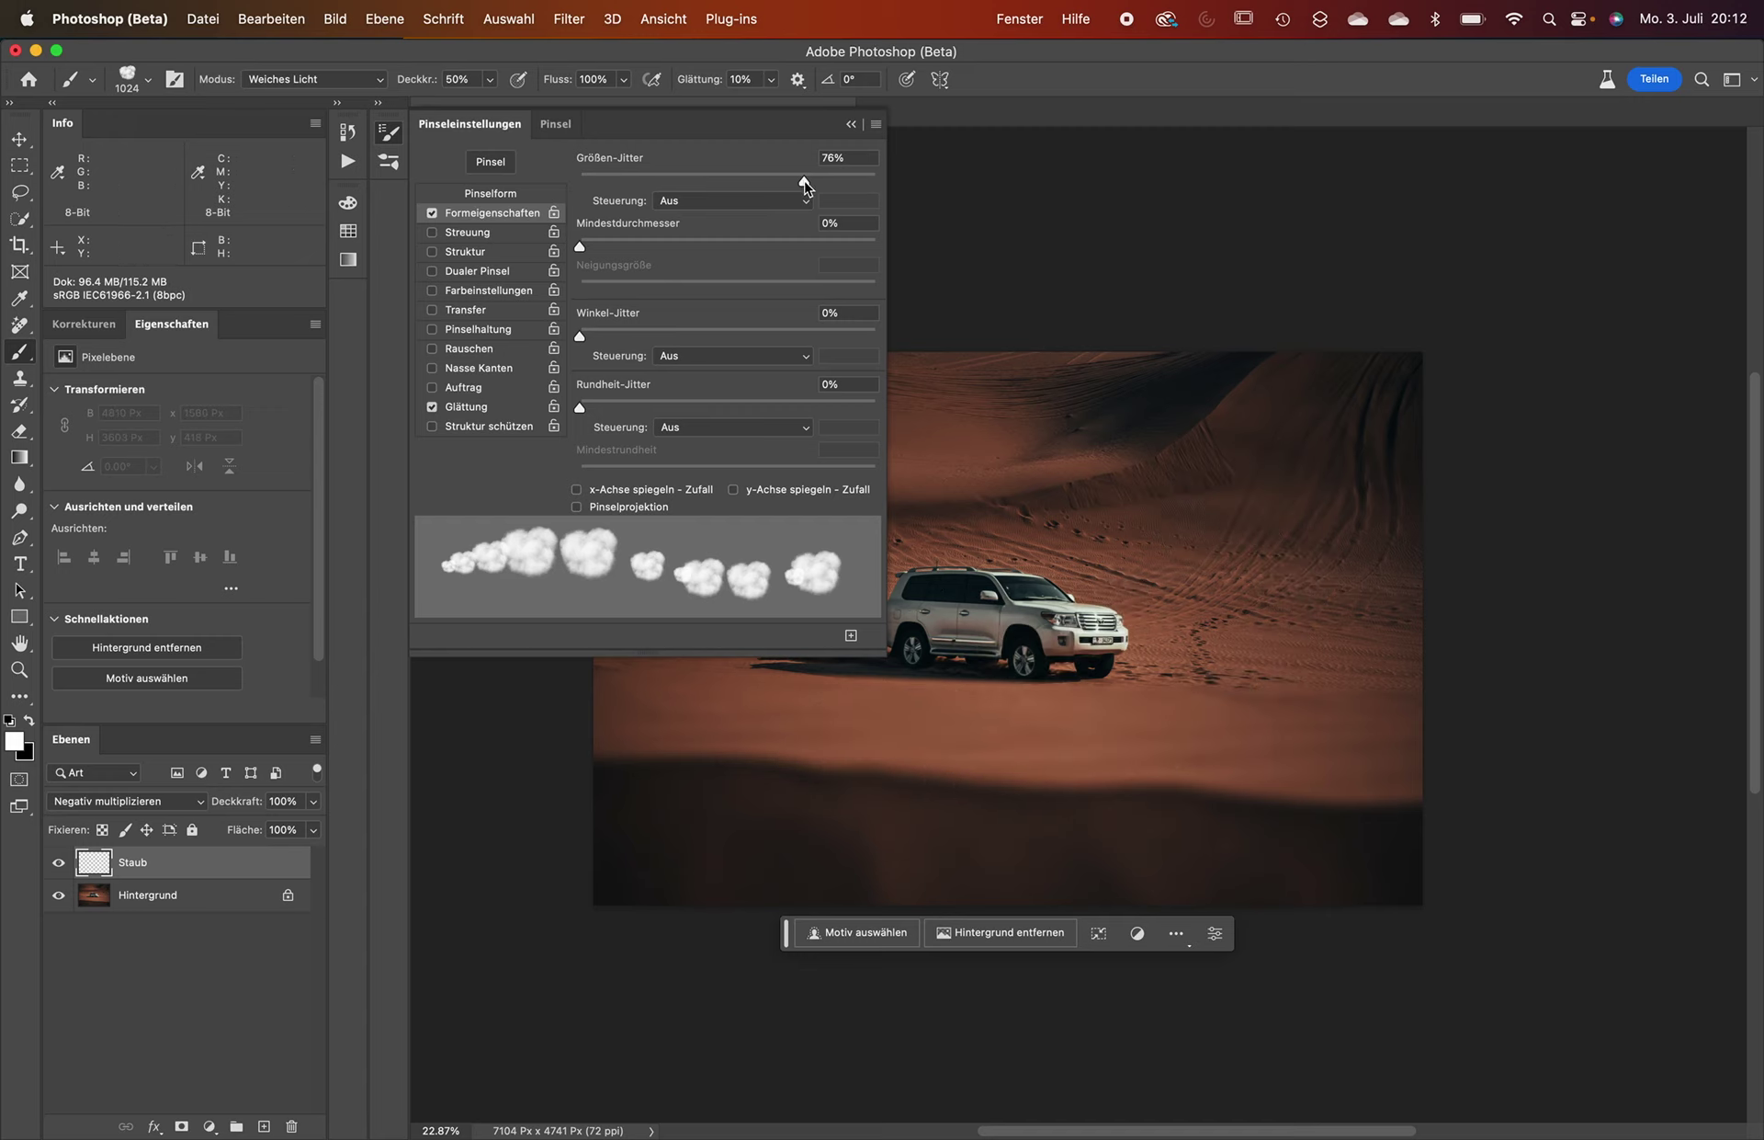
Set Angle Jitter to about 69%, then test and undo a stroke.
drag(805, 185, 810, 186)
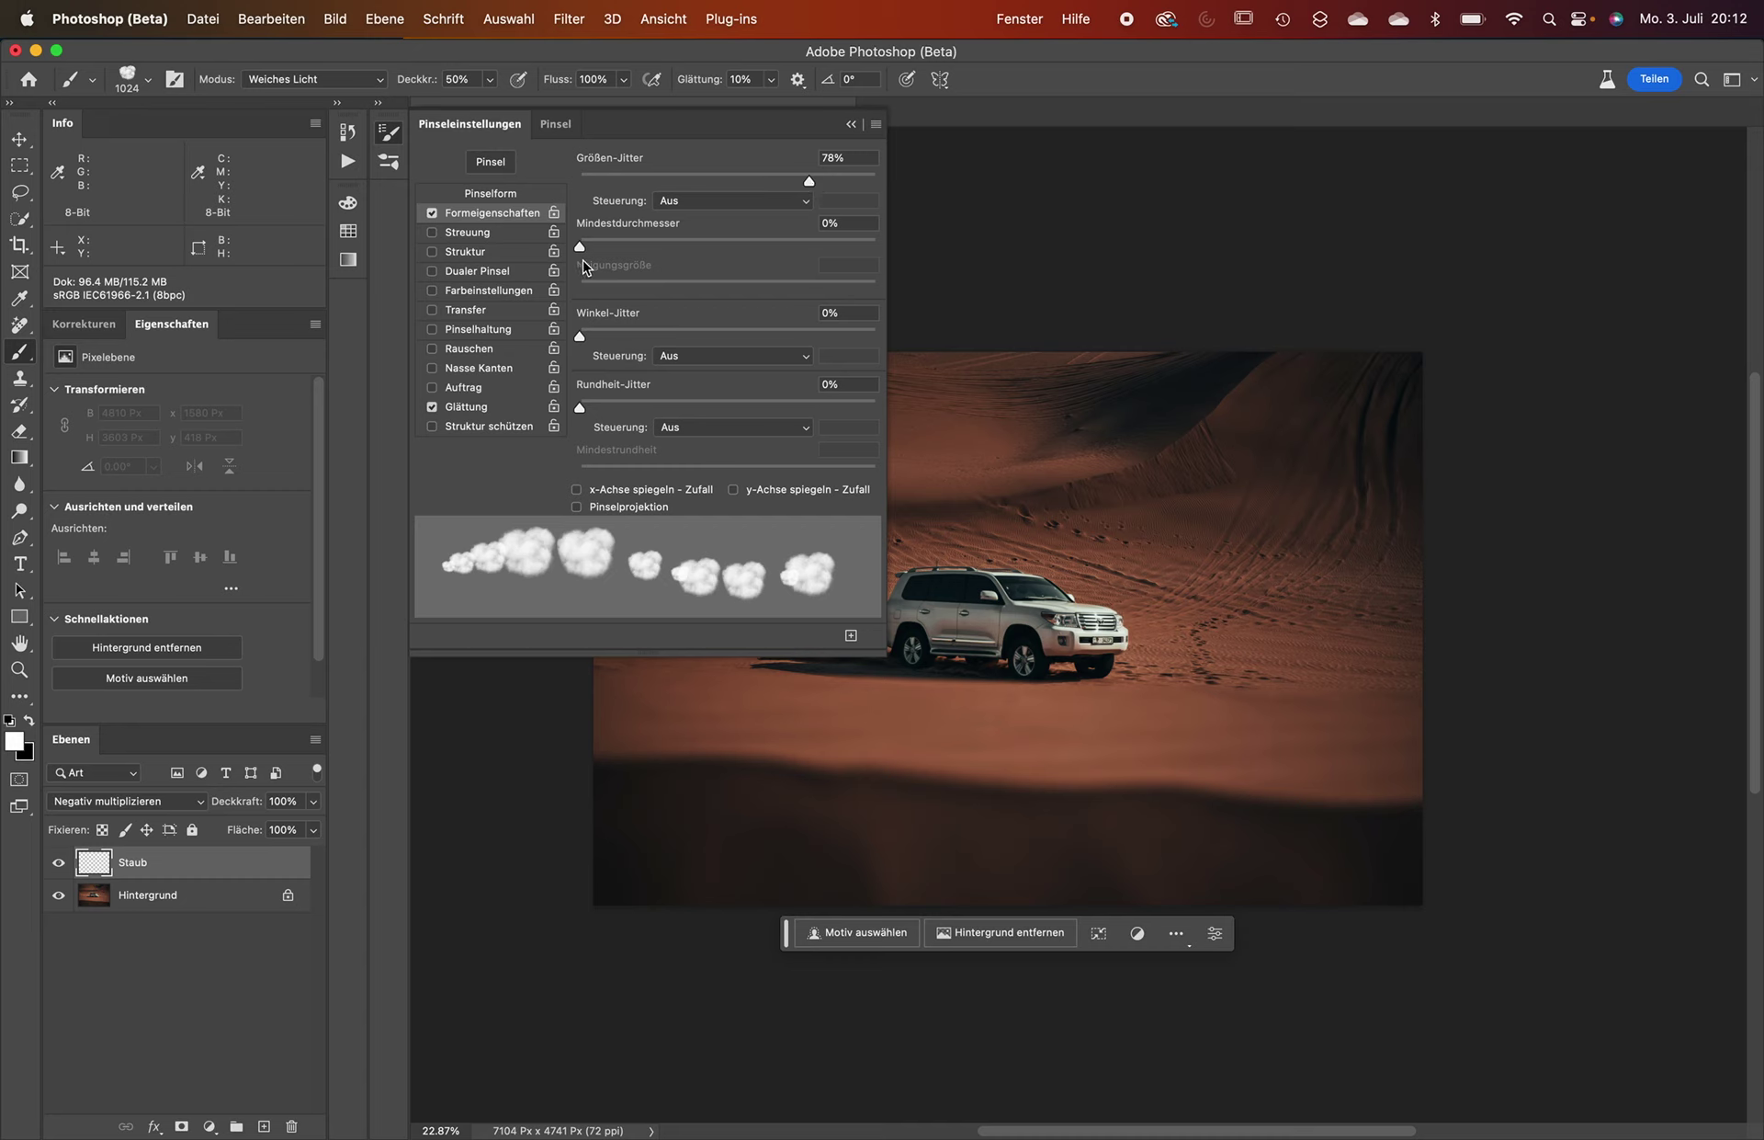
drag(580, 336, 771, 337)
mouse_move(1203, 510)
mouse_down()
mouse_move(1150, 591)
mouse_move(937, 658)
mouse_move(831, 665)
mouse_up()
key(ctrl+z)
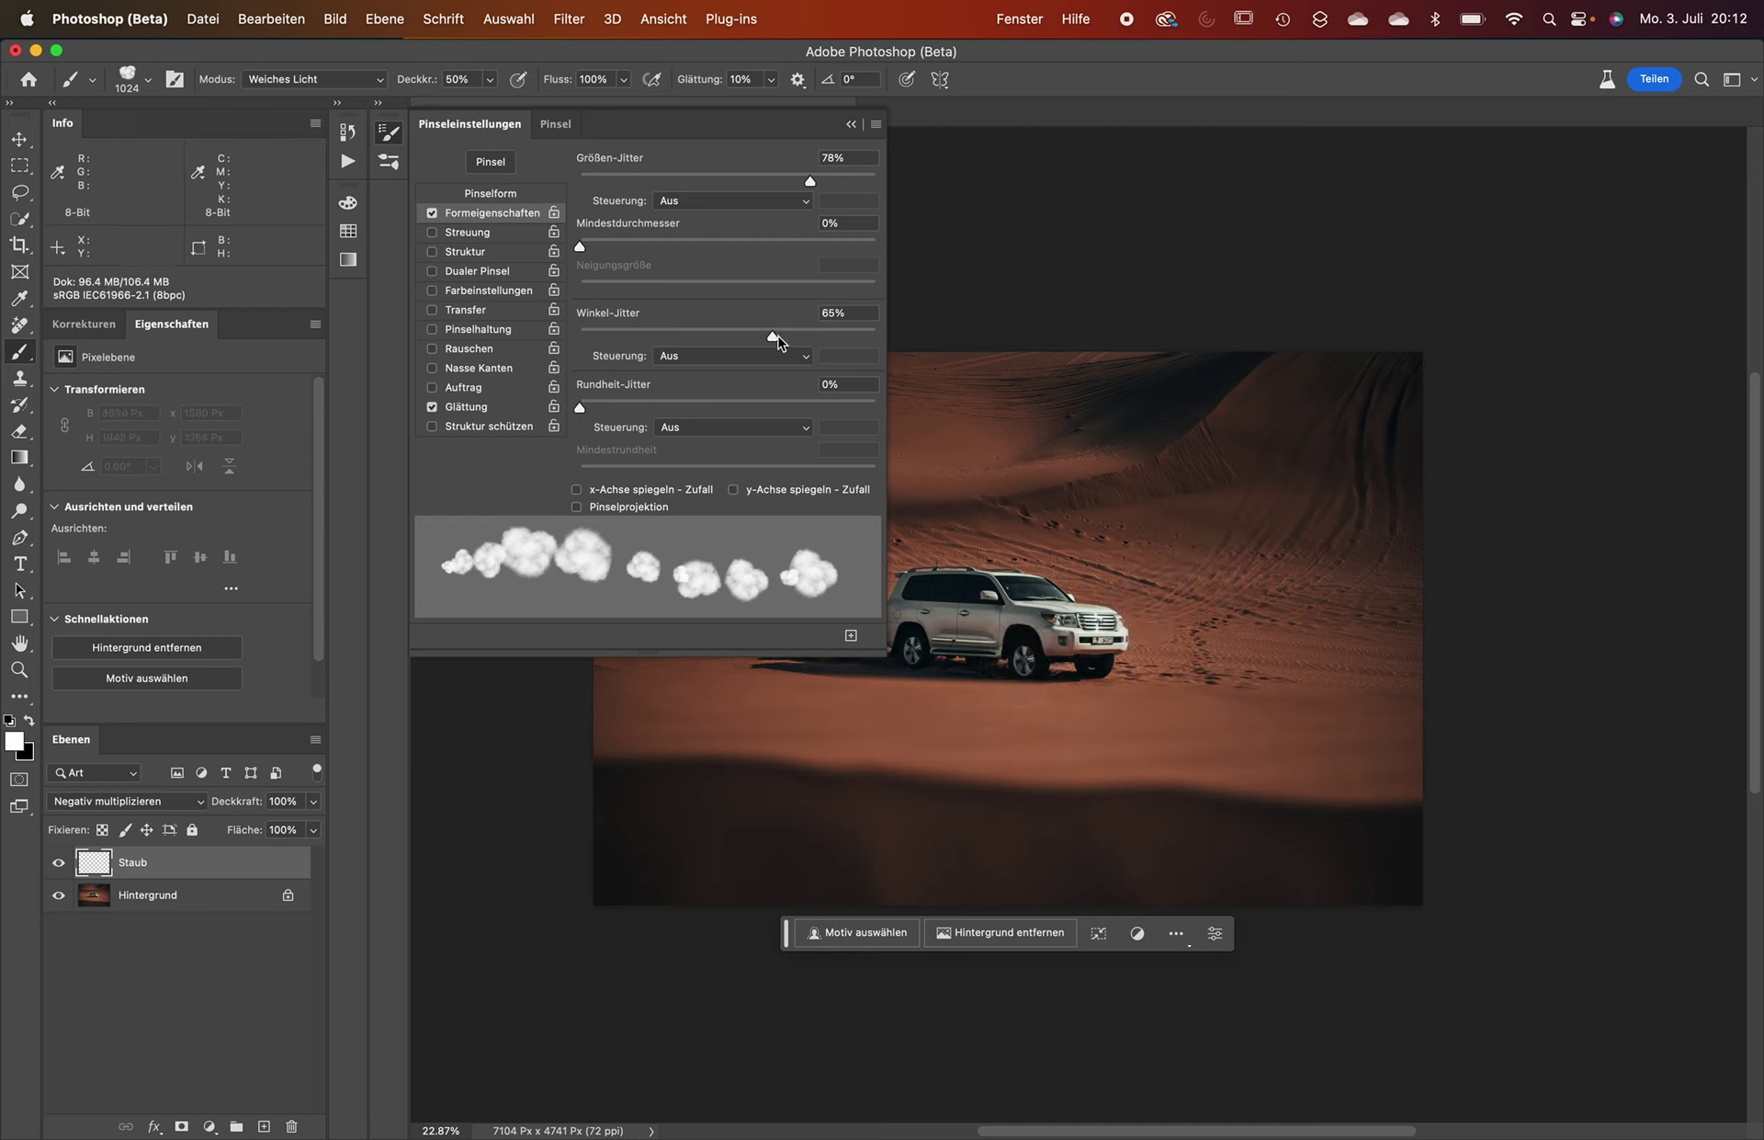
drag(772, 337, 784, 336)
Set Roundness Jitter to 32% and Minimum Roundness to 10%.
drag(580, 407, 644, 407)
mouse_move(1344, 531)
mouse_down()
mouse_move(1032, 661)
mouse_move(808, 715)
mouse_up()
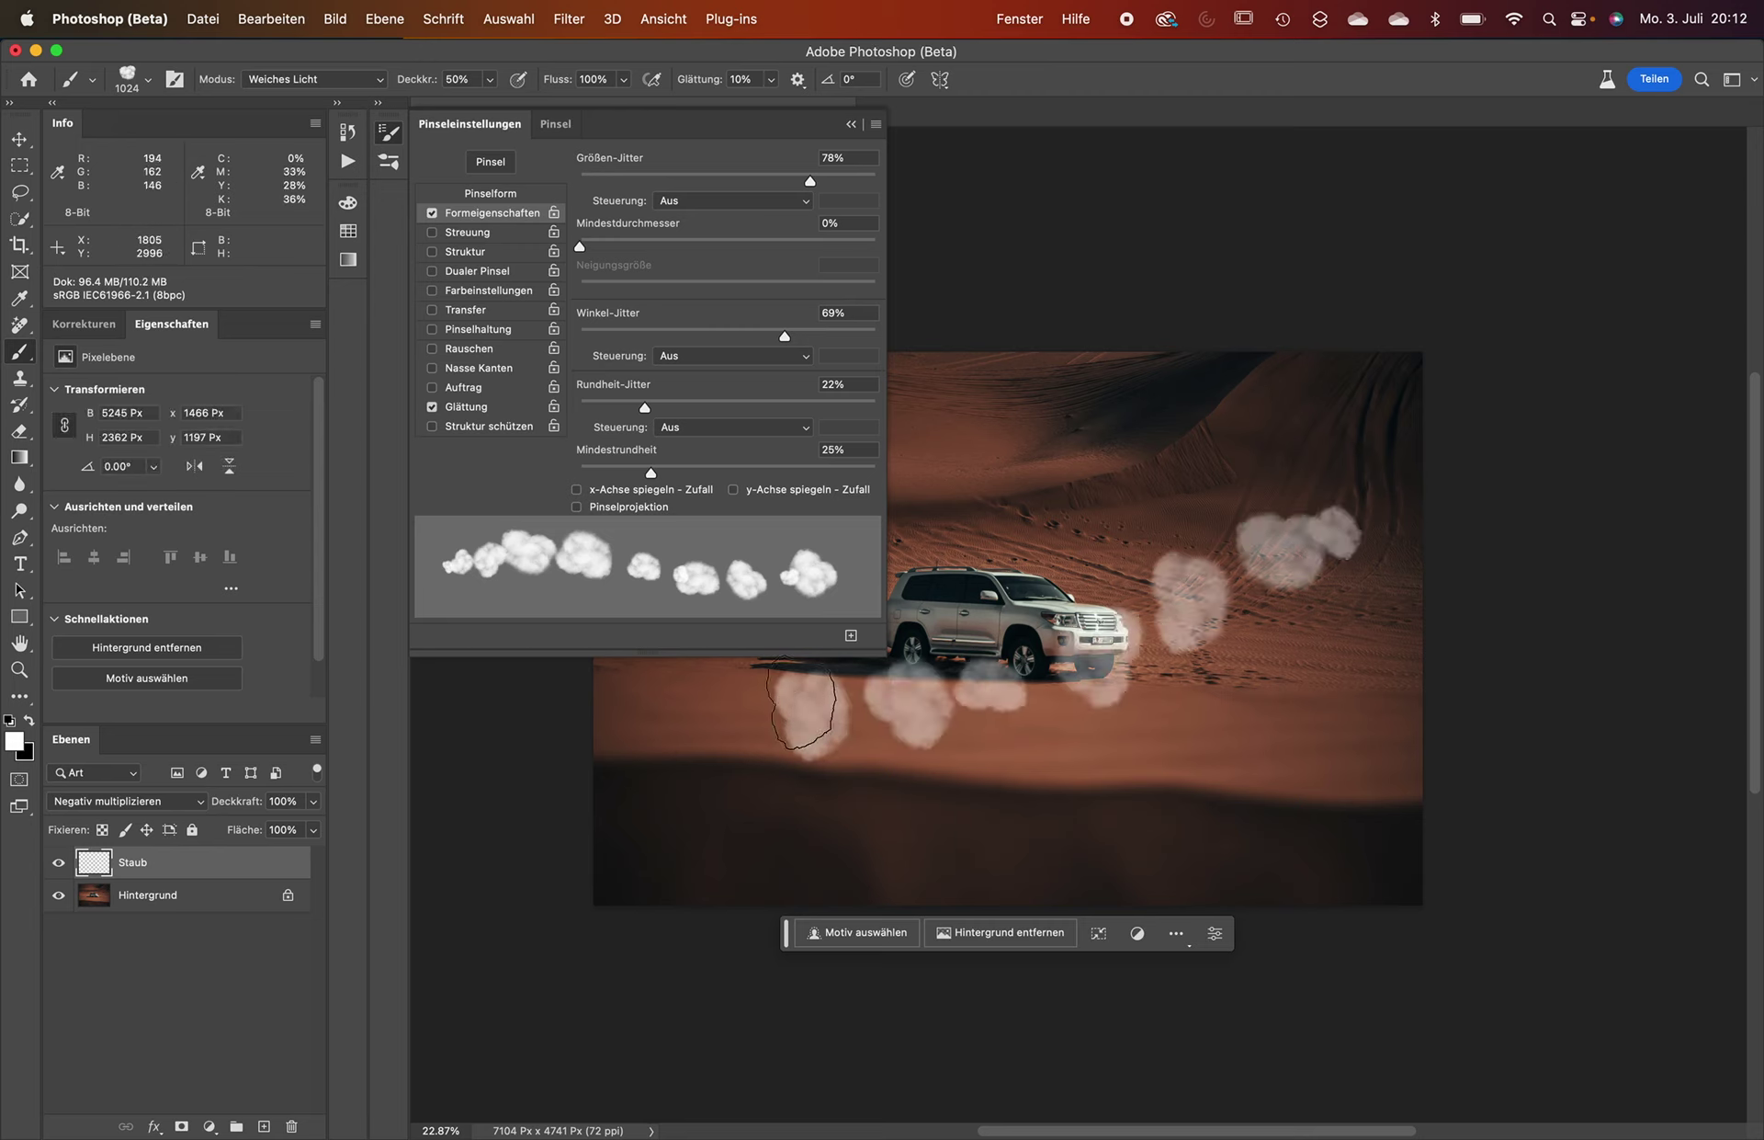
key(ctrl+z)
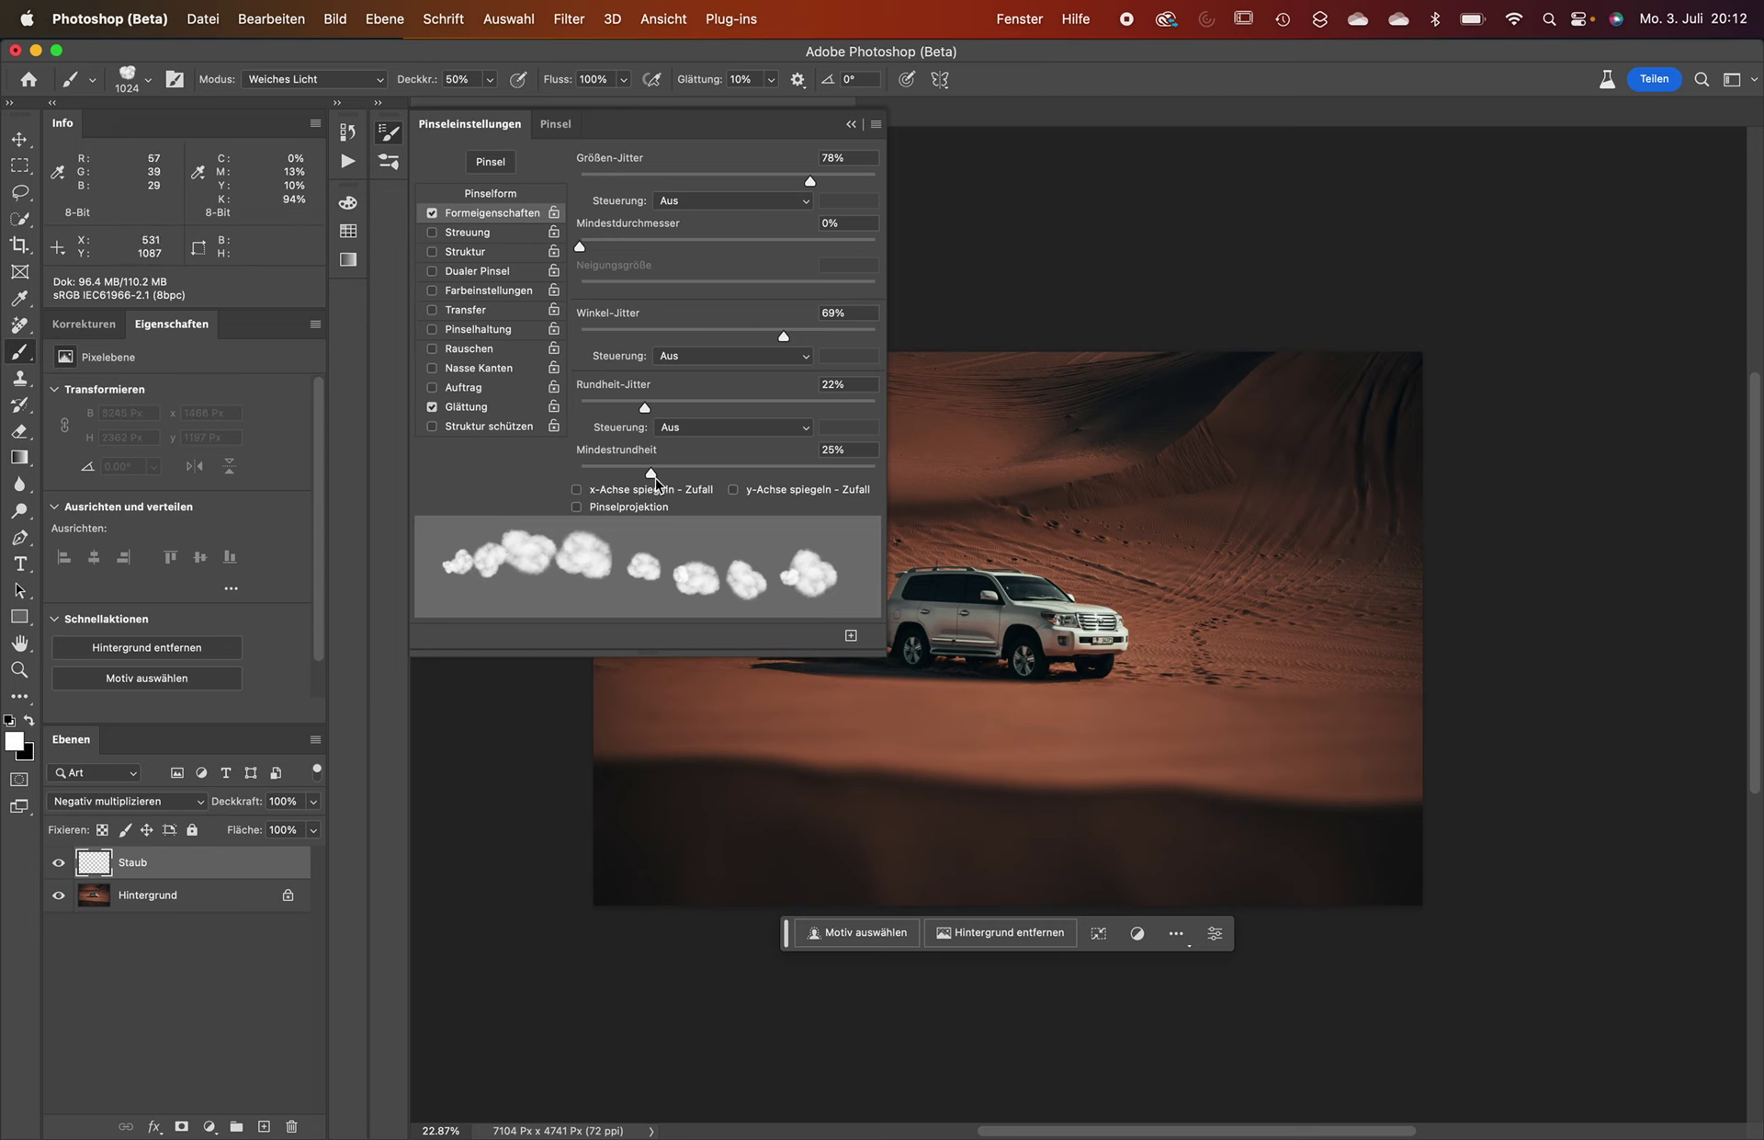
drag(651, 473, 606, 473)
drag(644, 407, 675, 407)
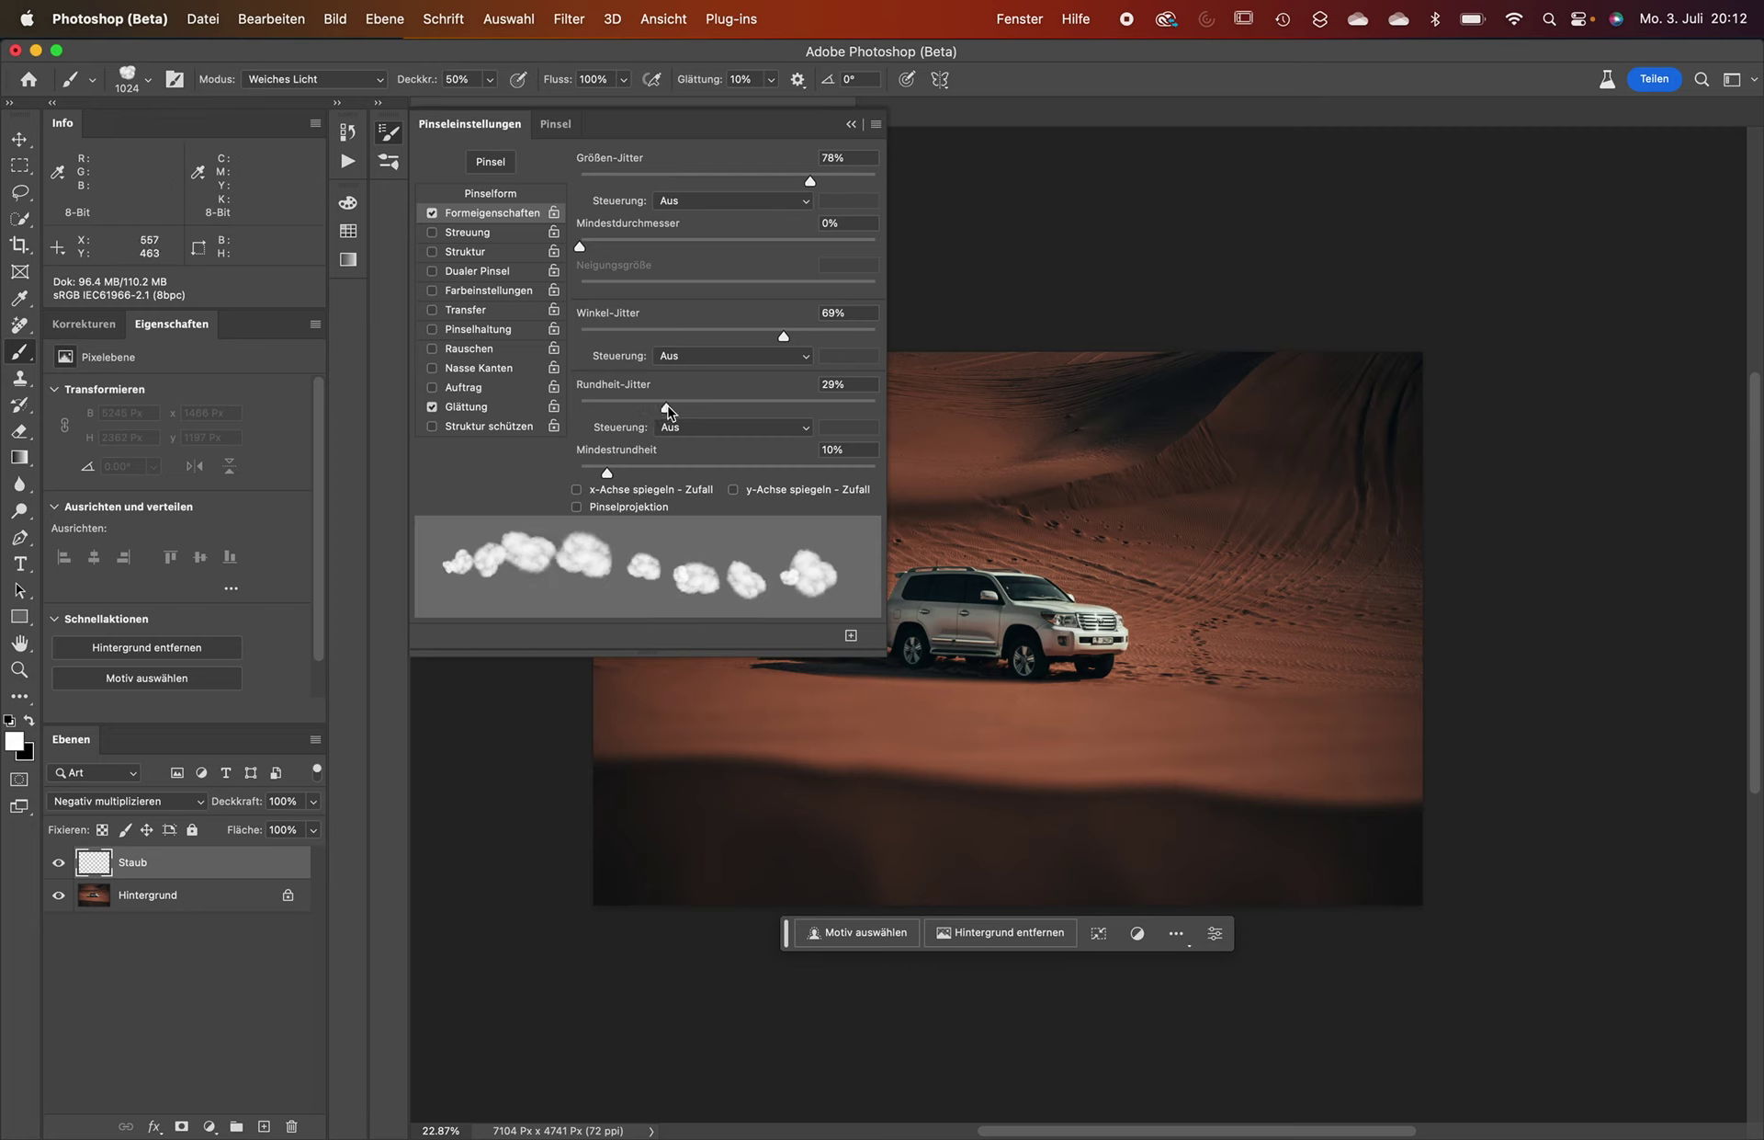
Enable Scattering at 121%, Count 4, Count Jitter 27%, testing and undoing a stroke.
click(492, 235)
drag(580, 181, 617, 182)
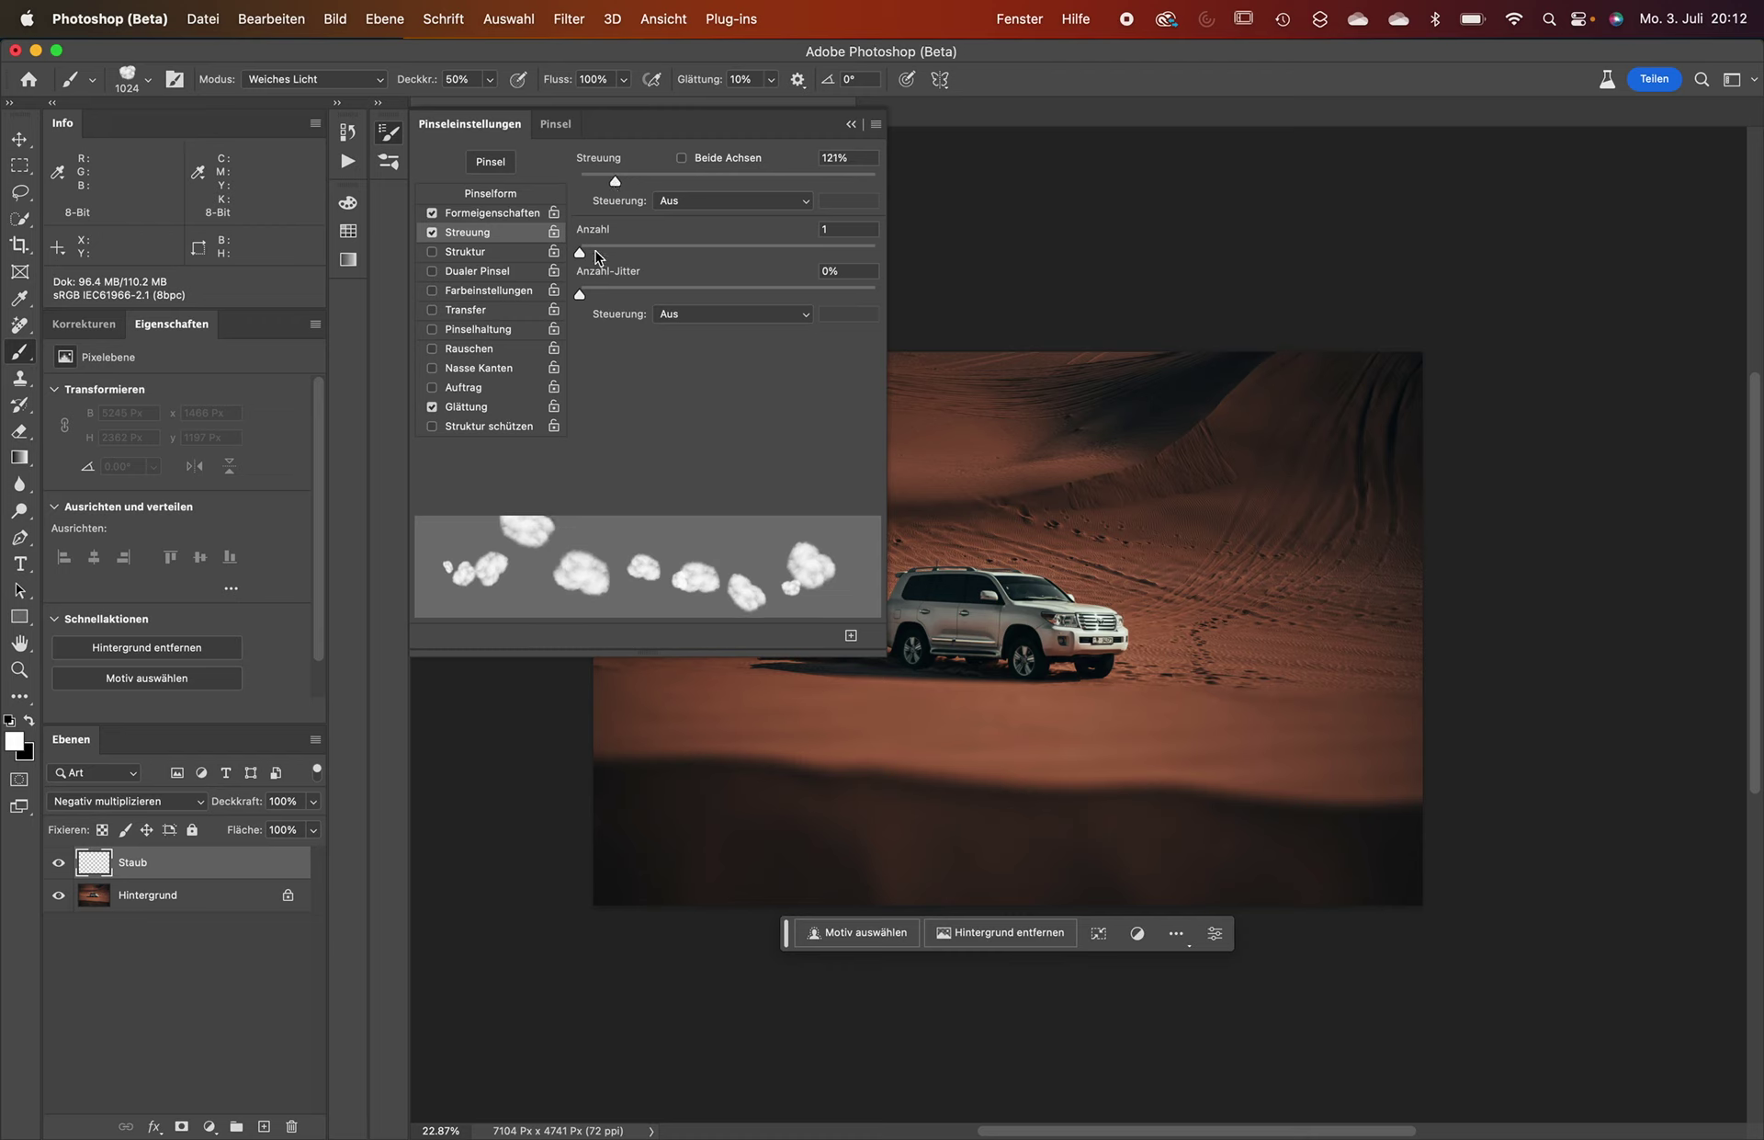
mouse_move(580, 253)
mouse_down()
mouse_move(652, 255)
mouse_move(650, 294)
mouse_up()
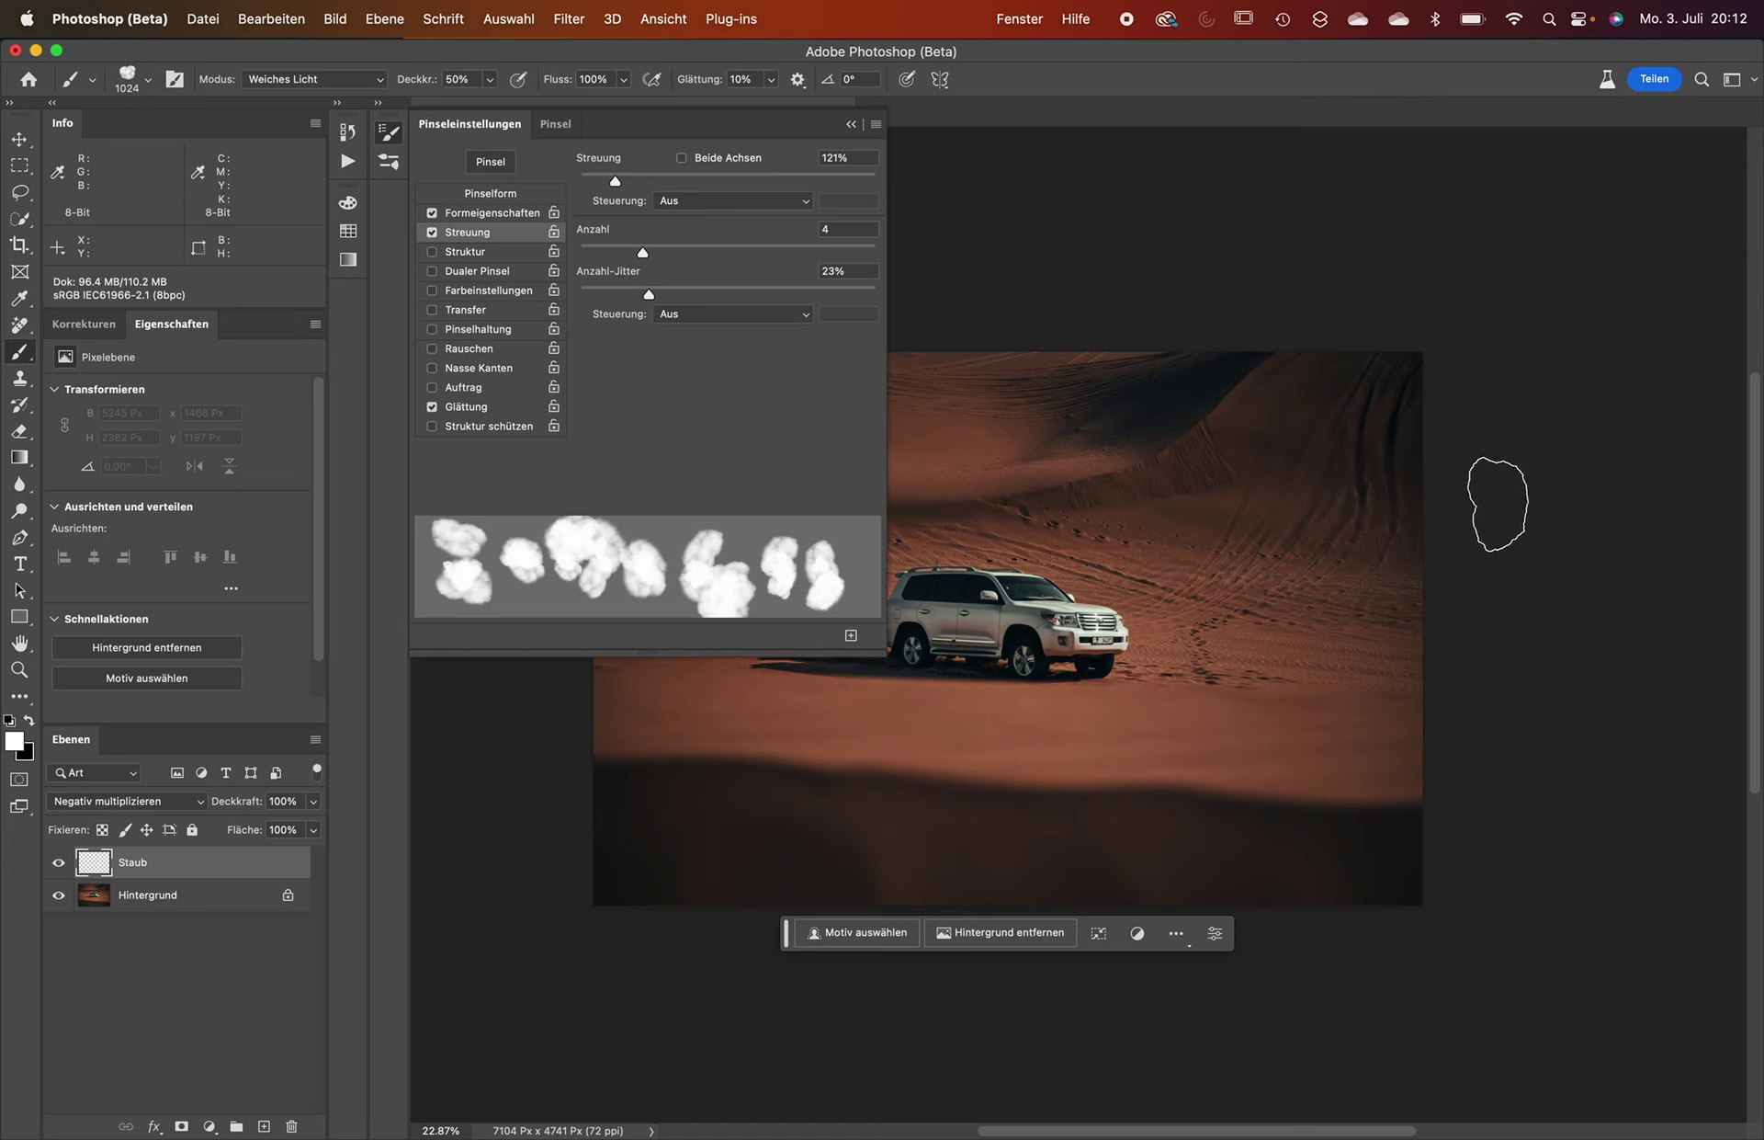
drag(1498, 504, 916, 604)
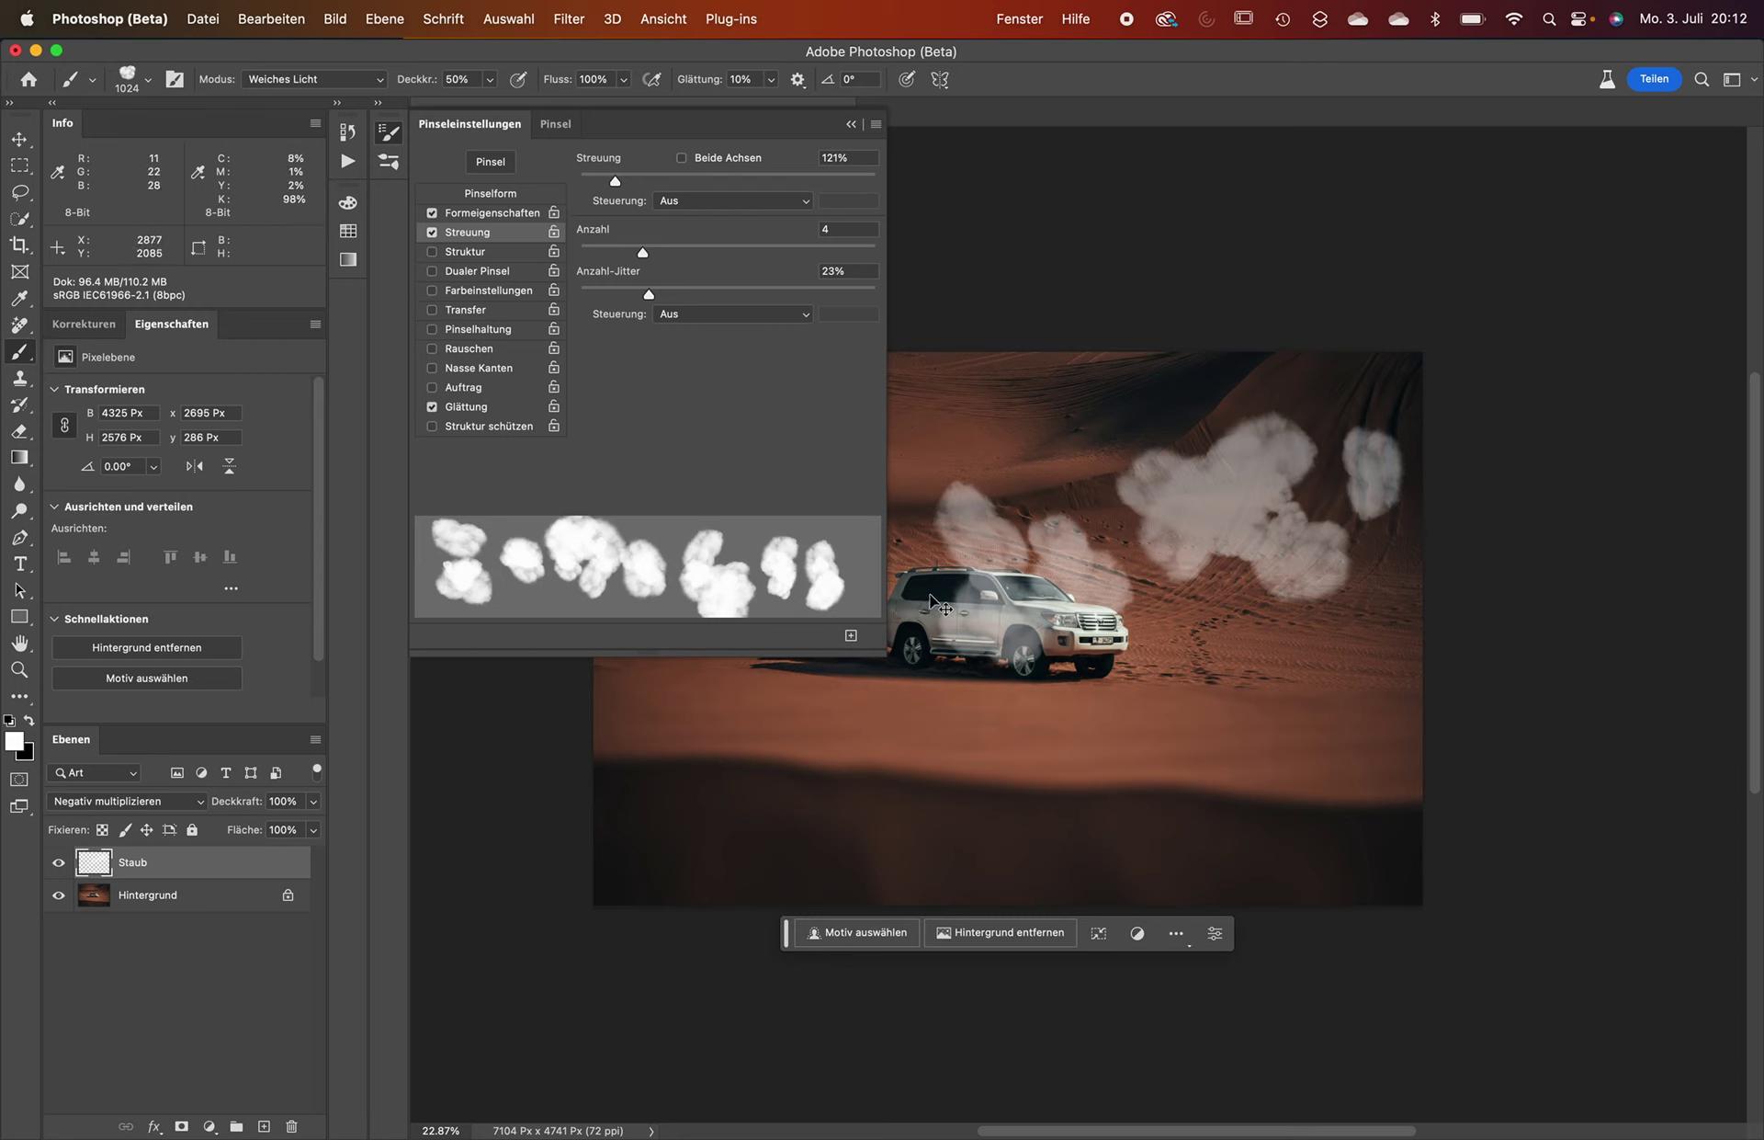
key(super+z)
drag(653, 296, 659, 296)
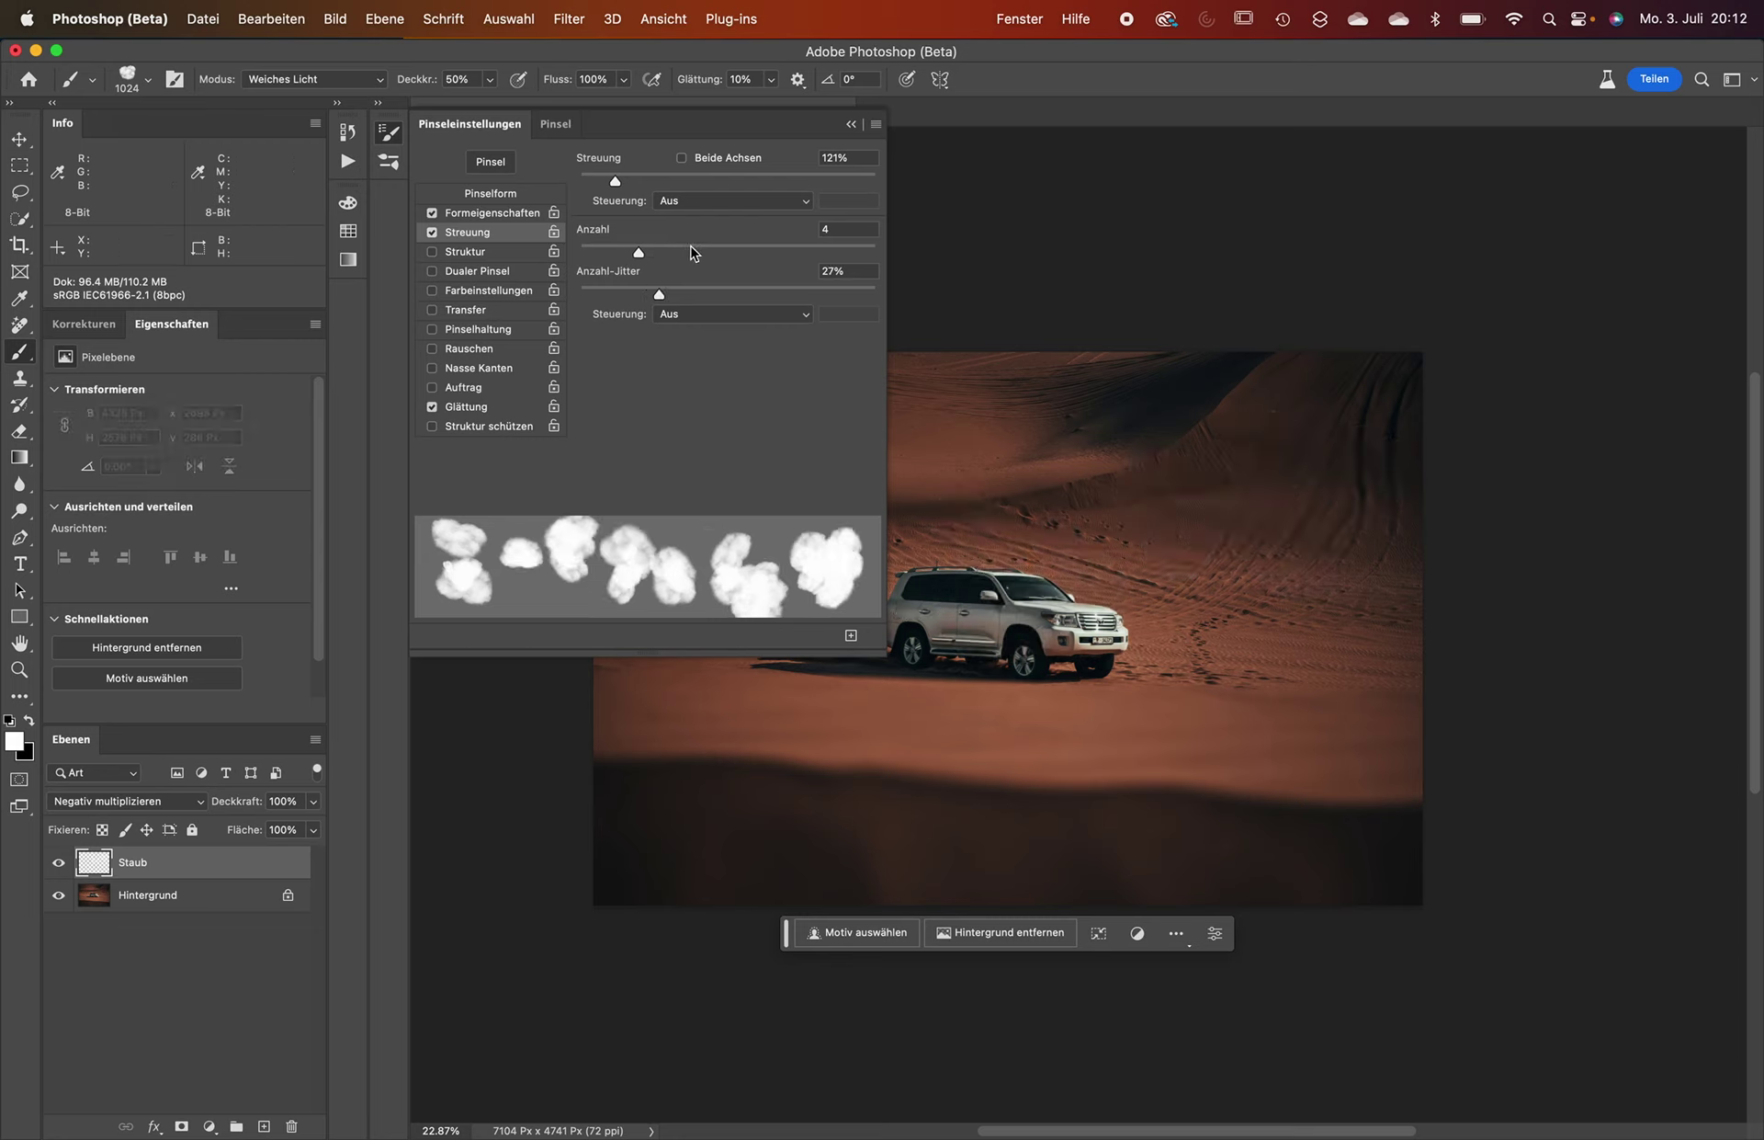
Set the Count Jitter control to Fade and paint a test dust stroke.
click(473, 212)
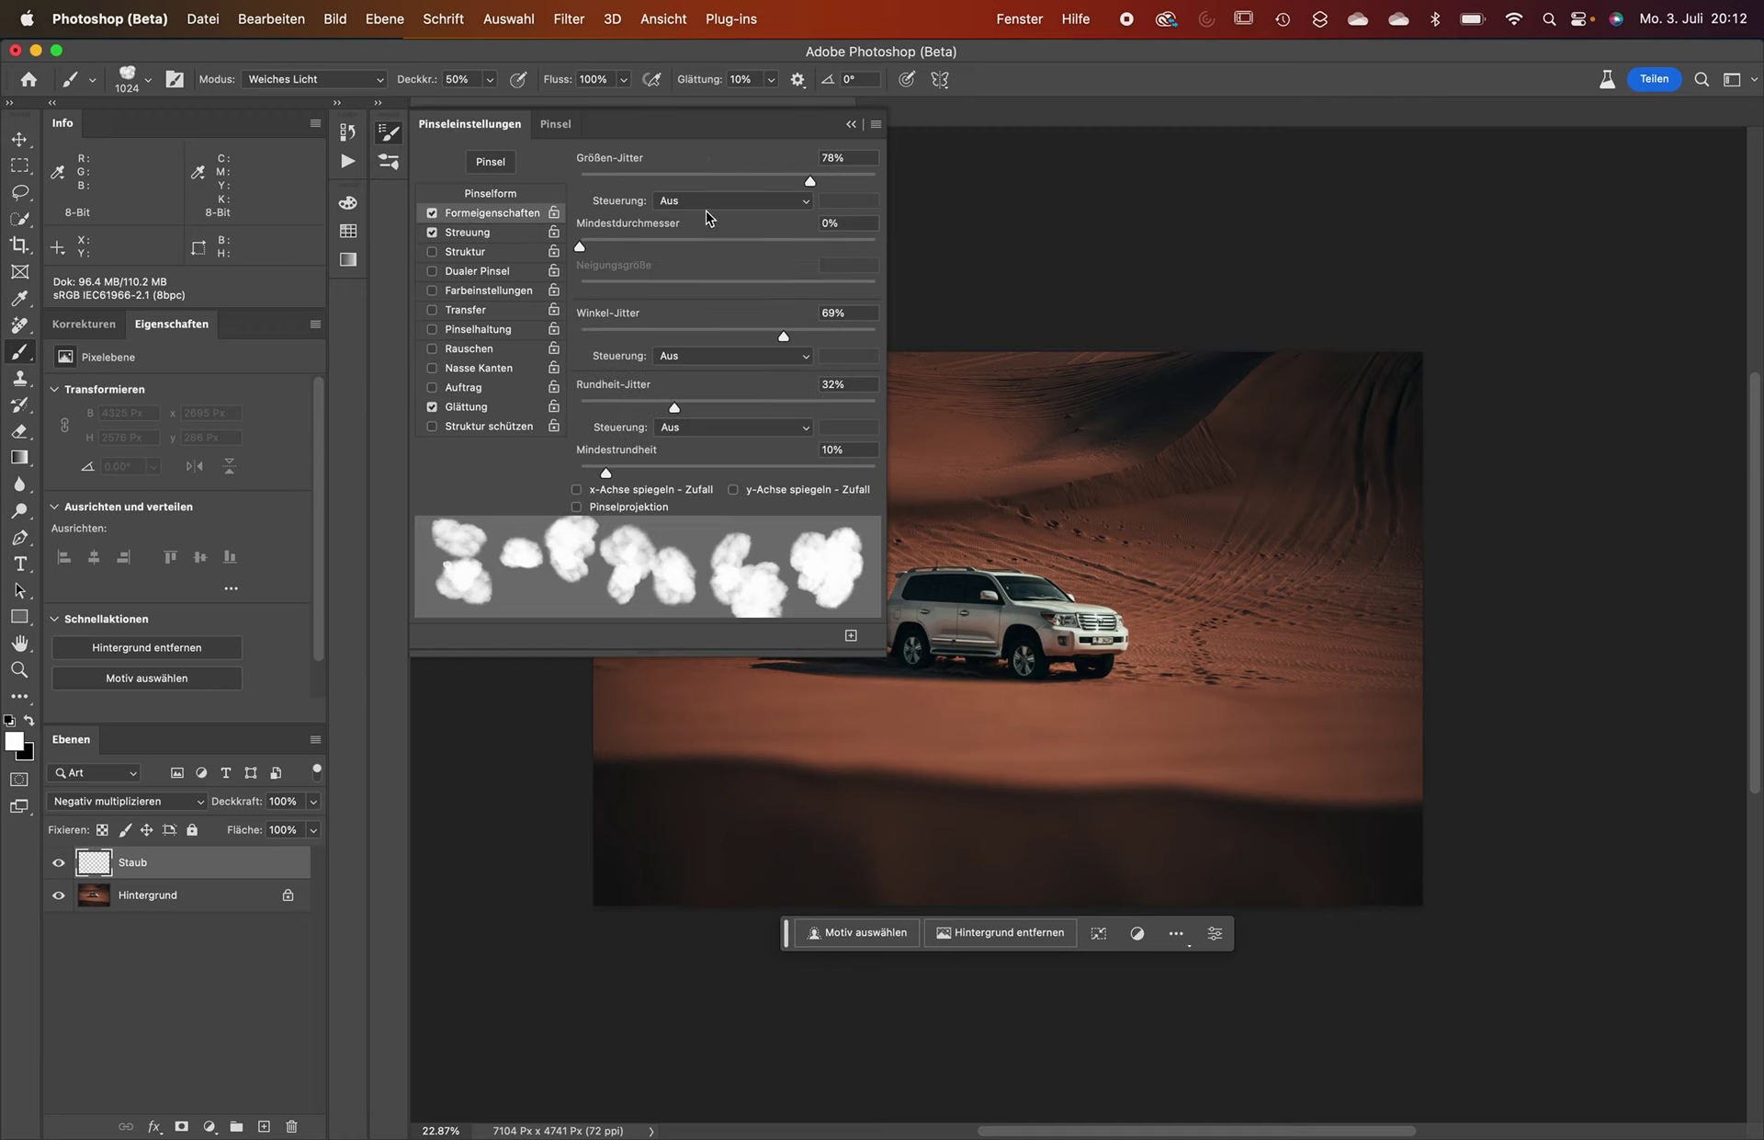
click(473, 232)
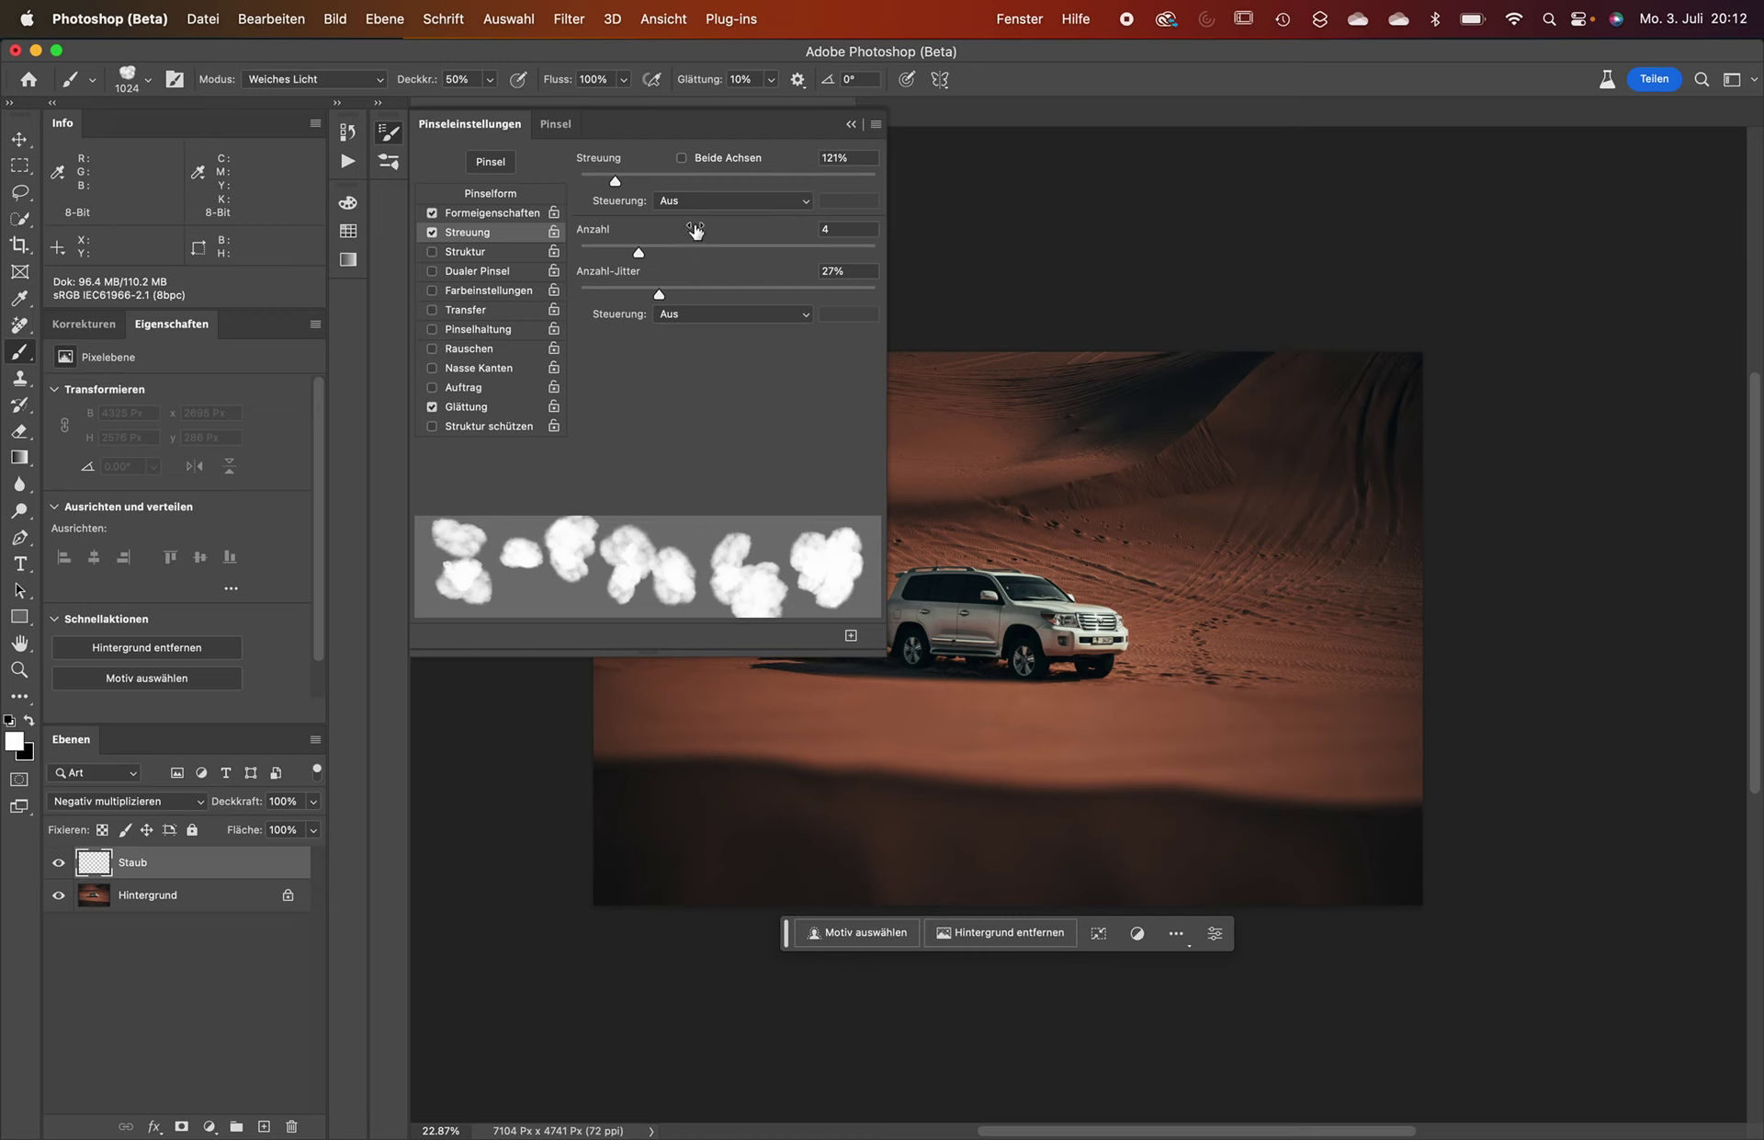
click(699, 315)
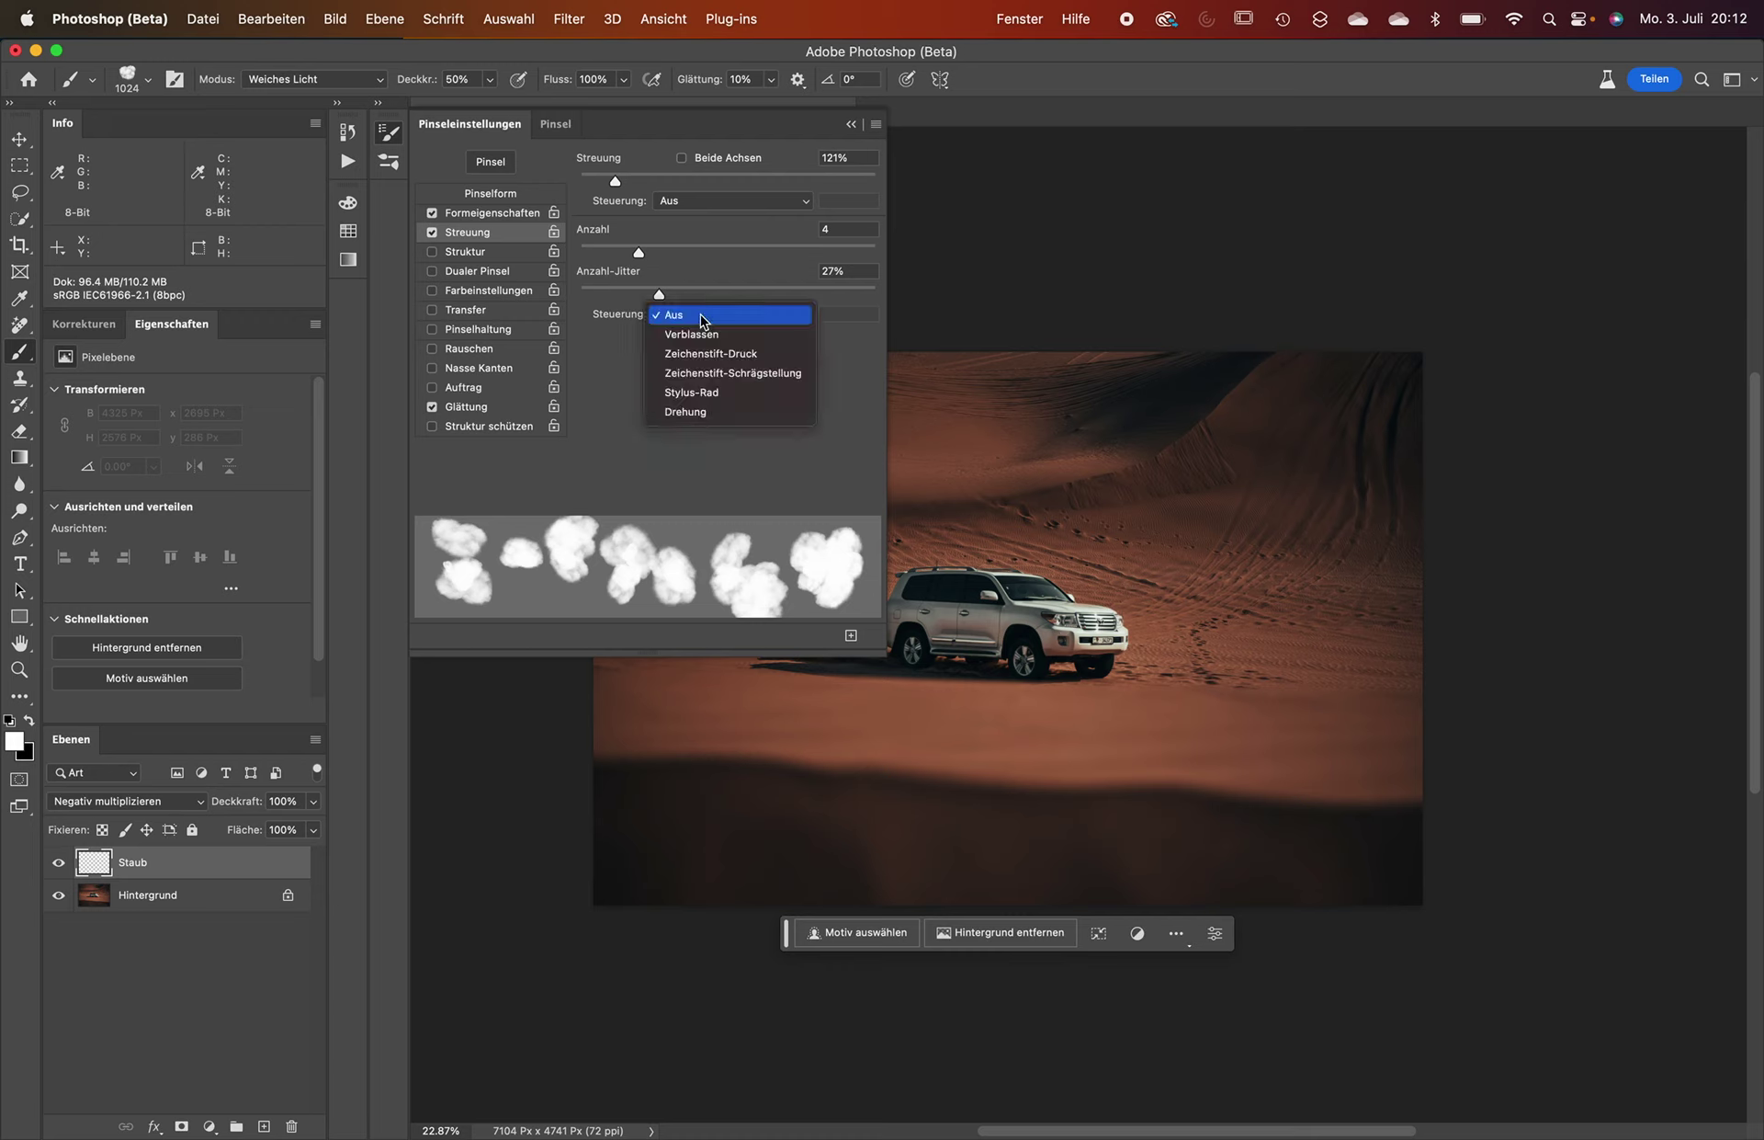
click(702, 333)
drag(1137, 494, 639, 749)
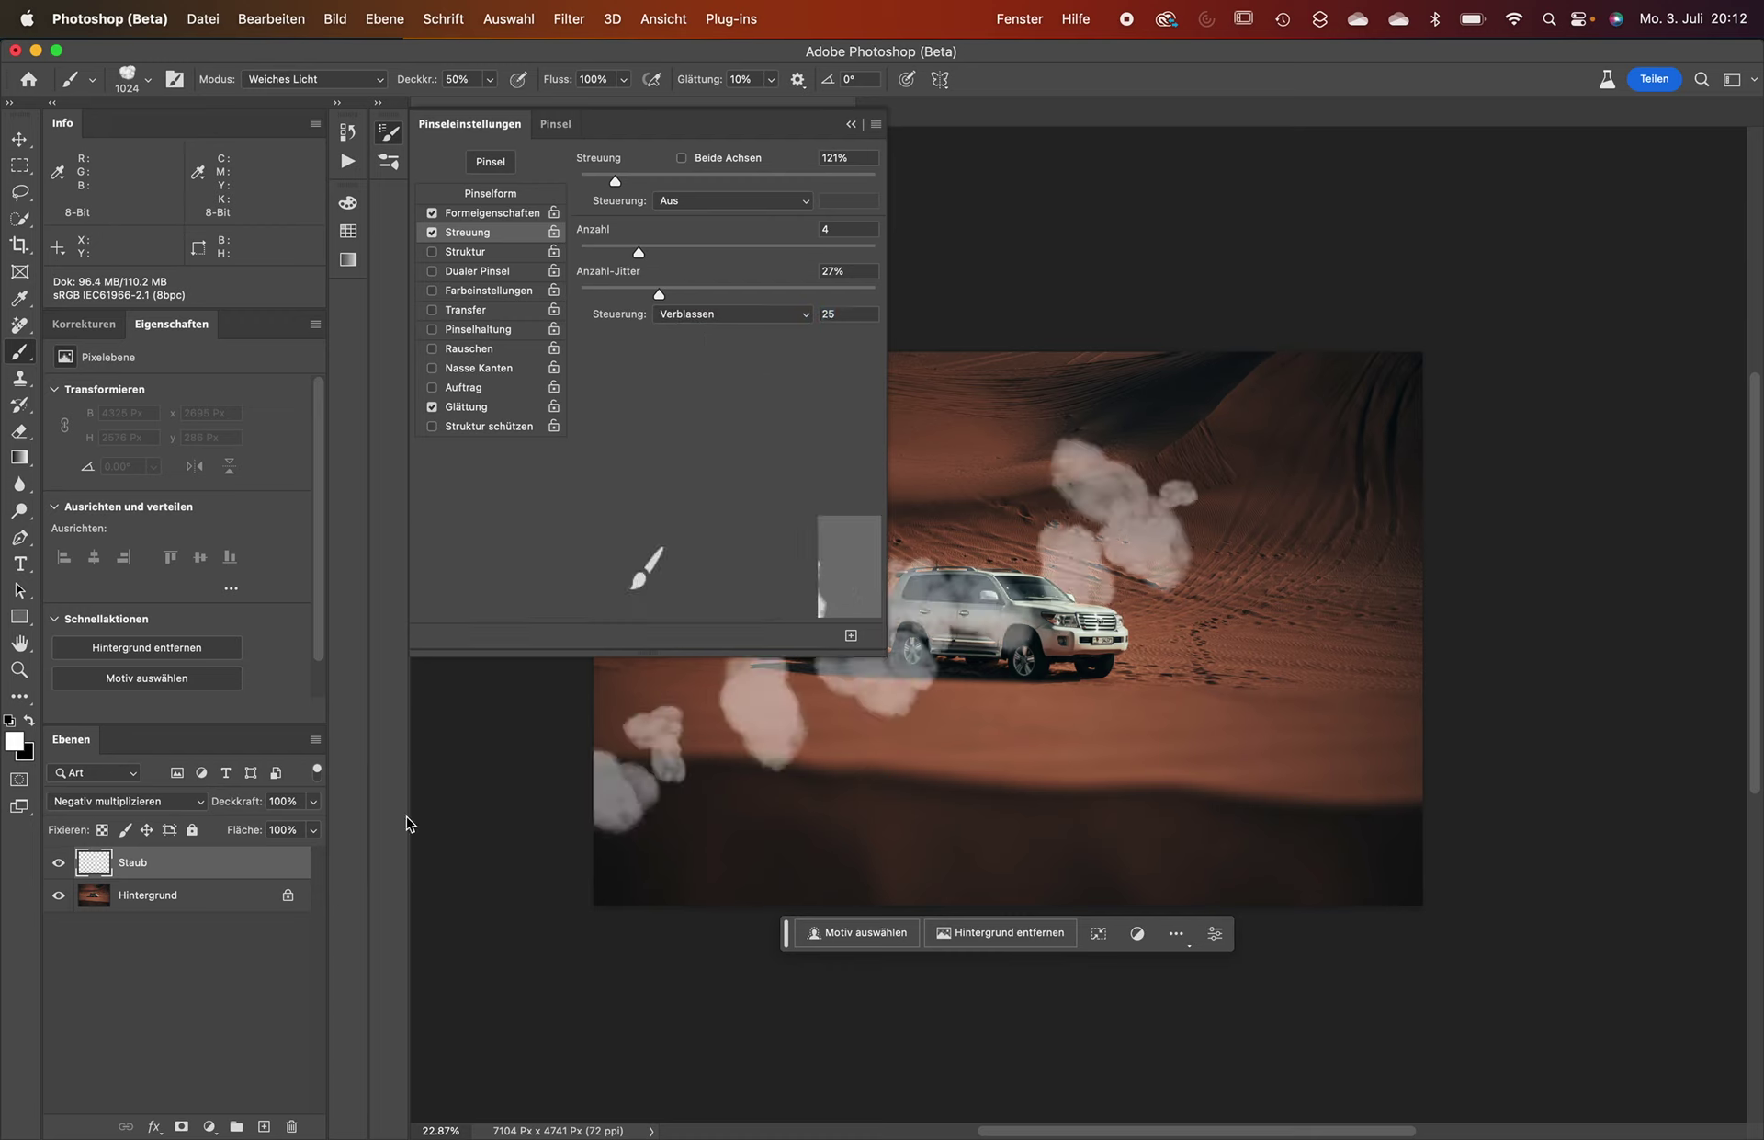
Undo the test stroke, reset count control to Off, and try then disable Texture and Color Dynamics.
key(super+z)
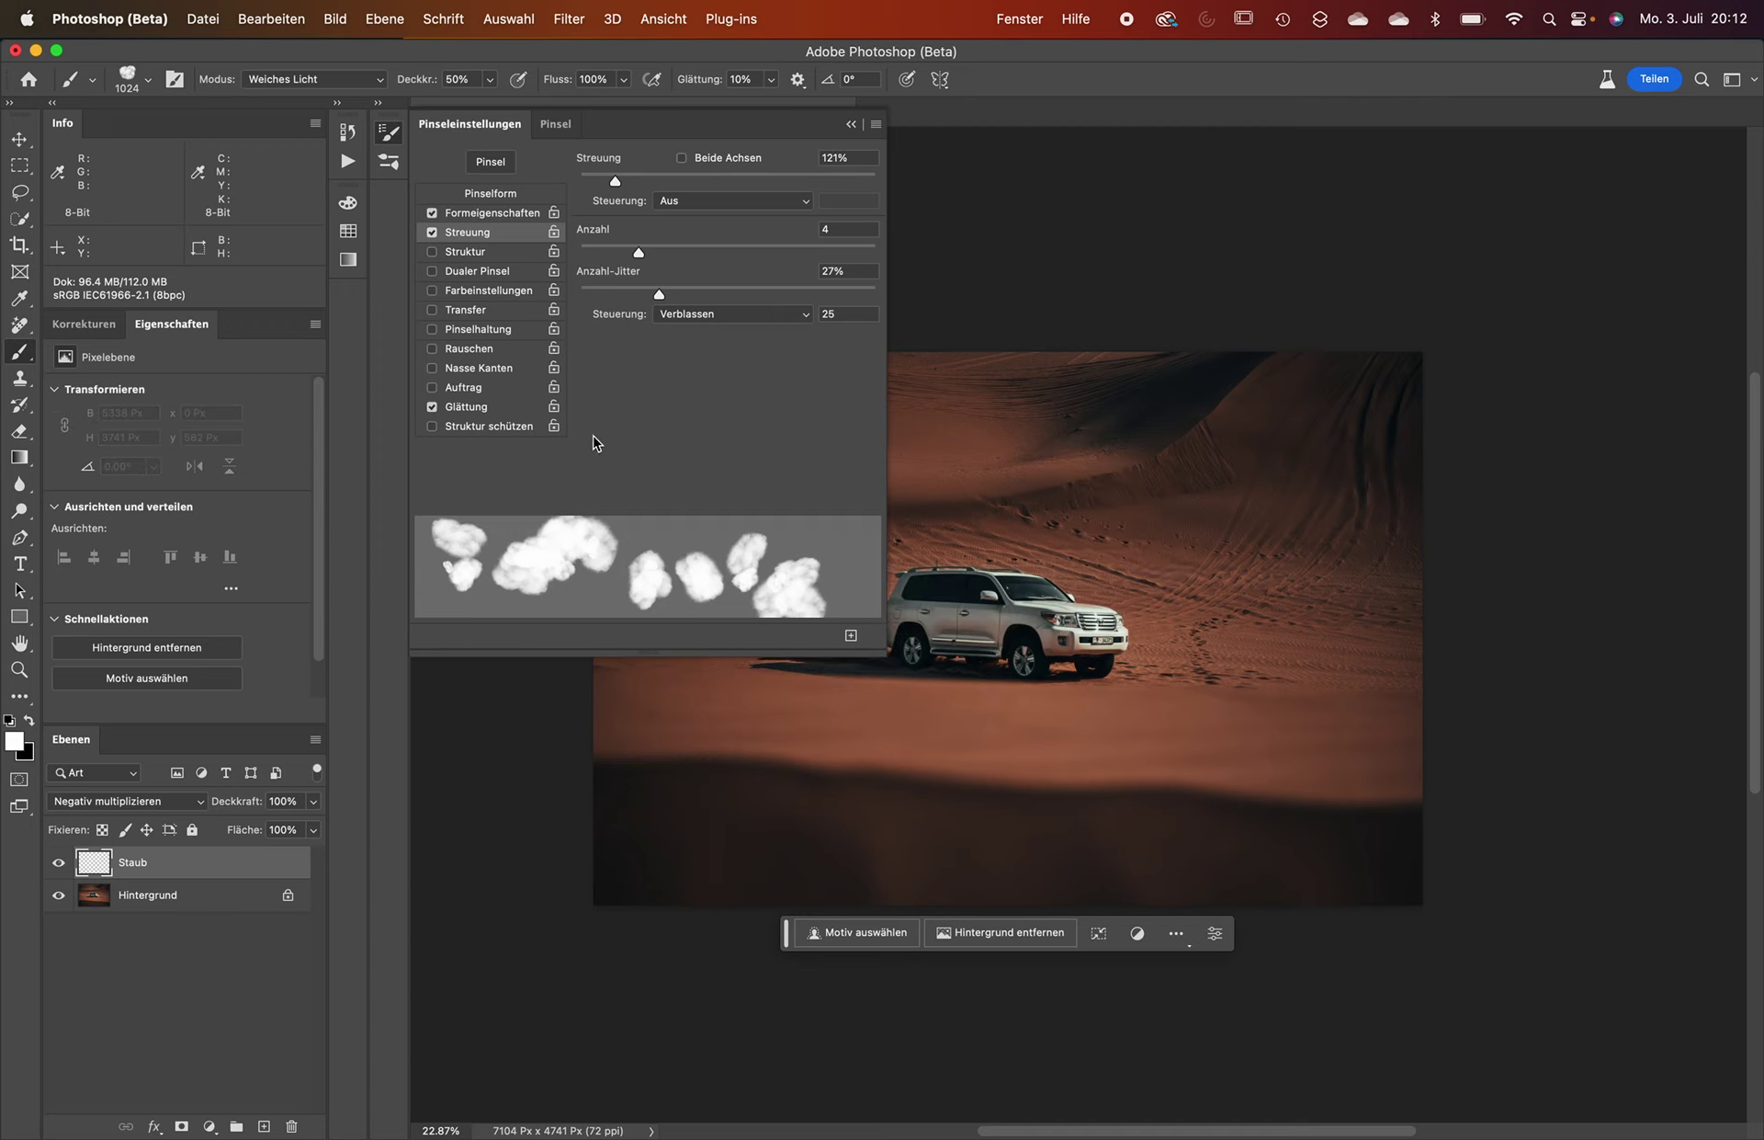
click(660, 314)
click(671, 292)
click(465, 251)
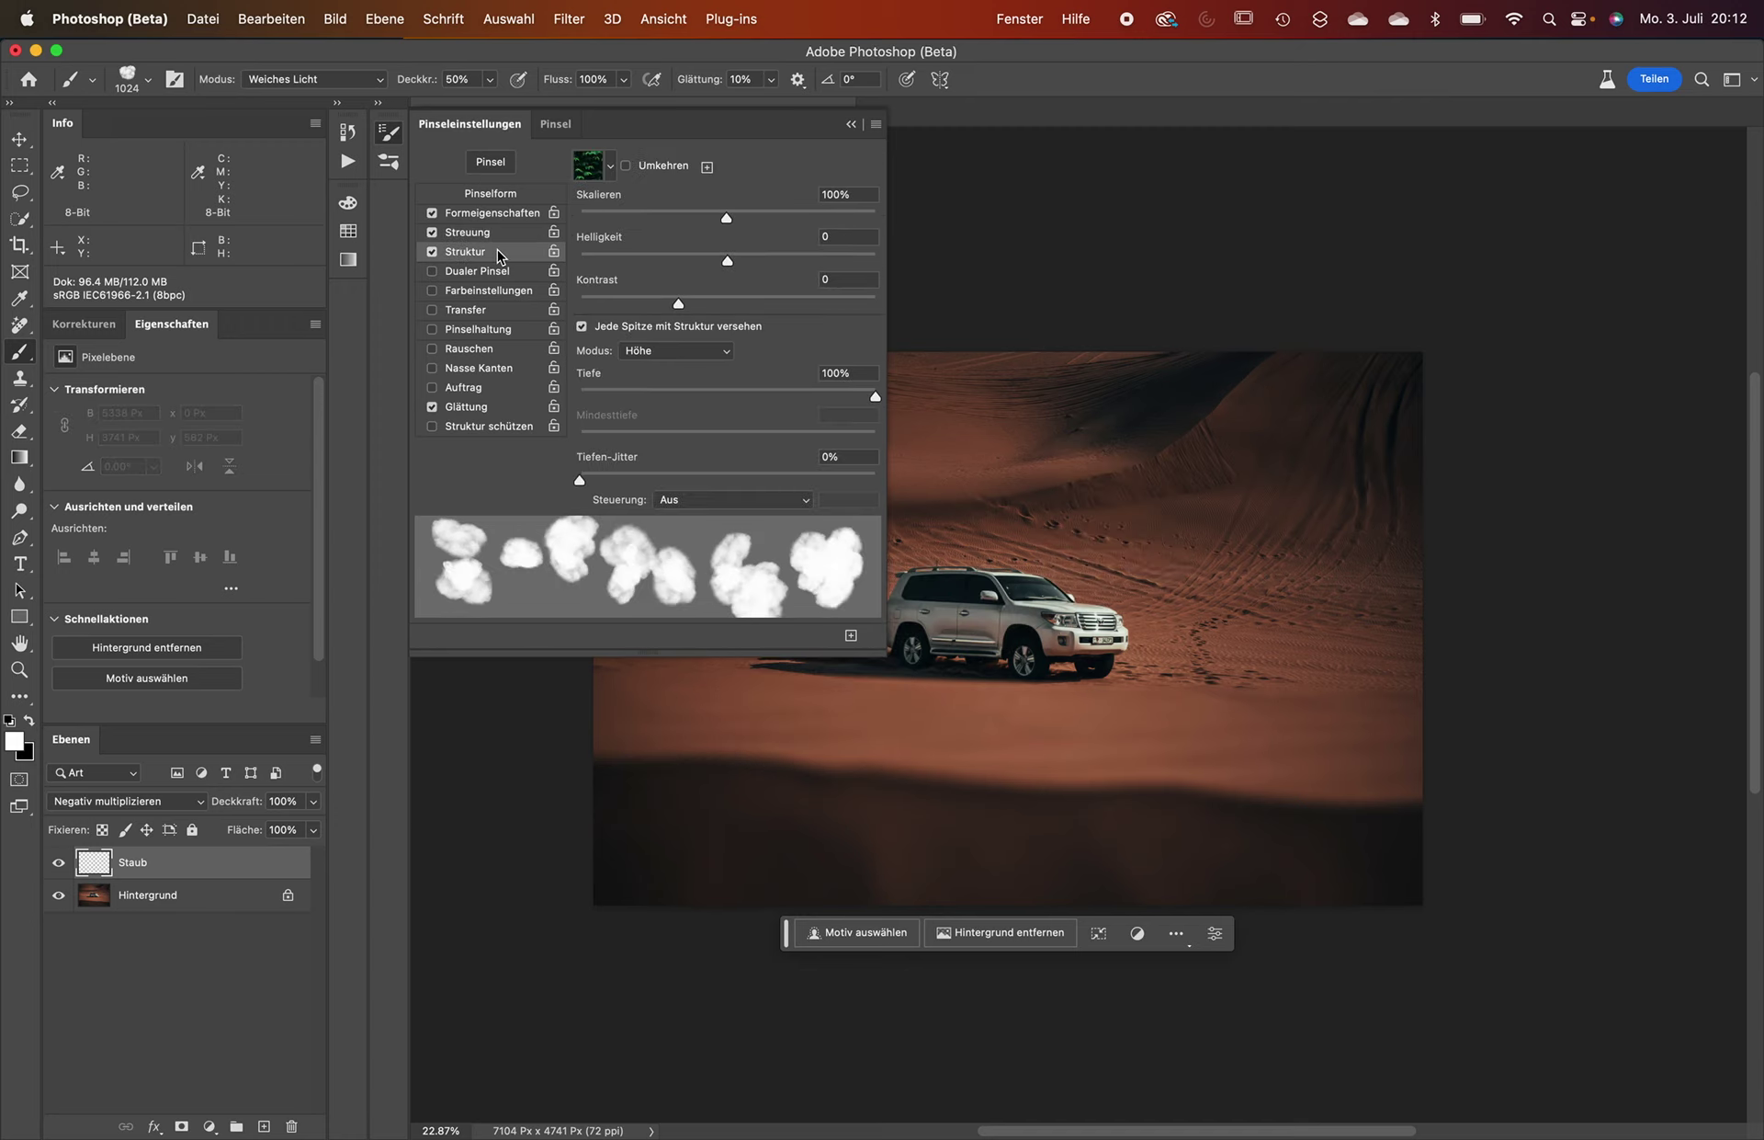
click(433, 253)
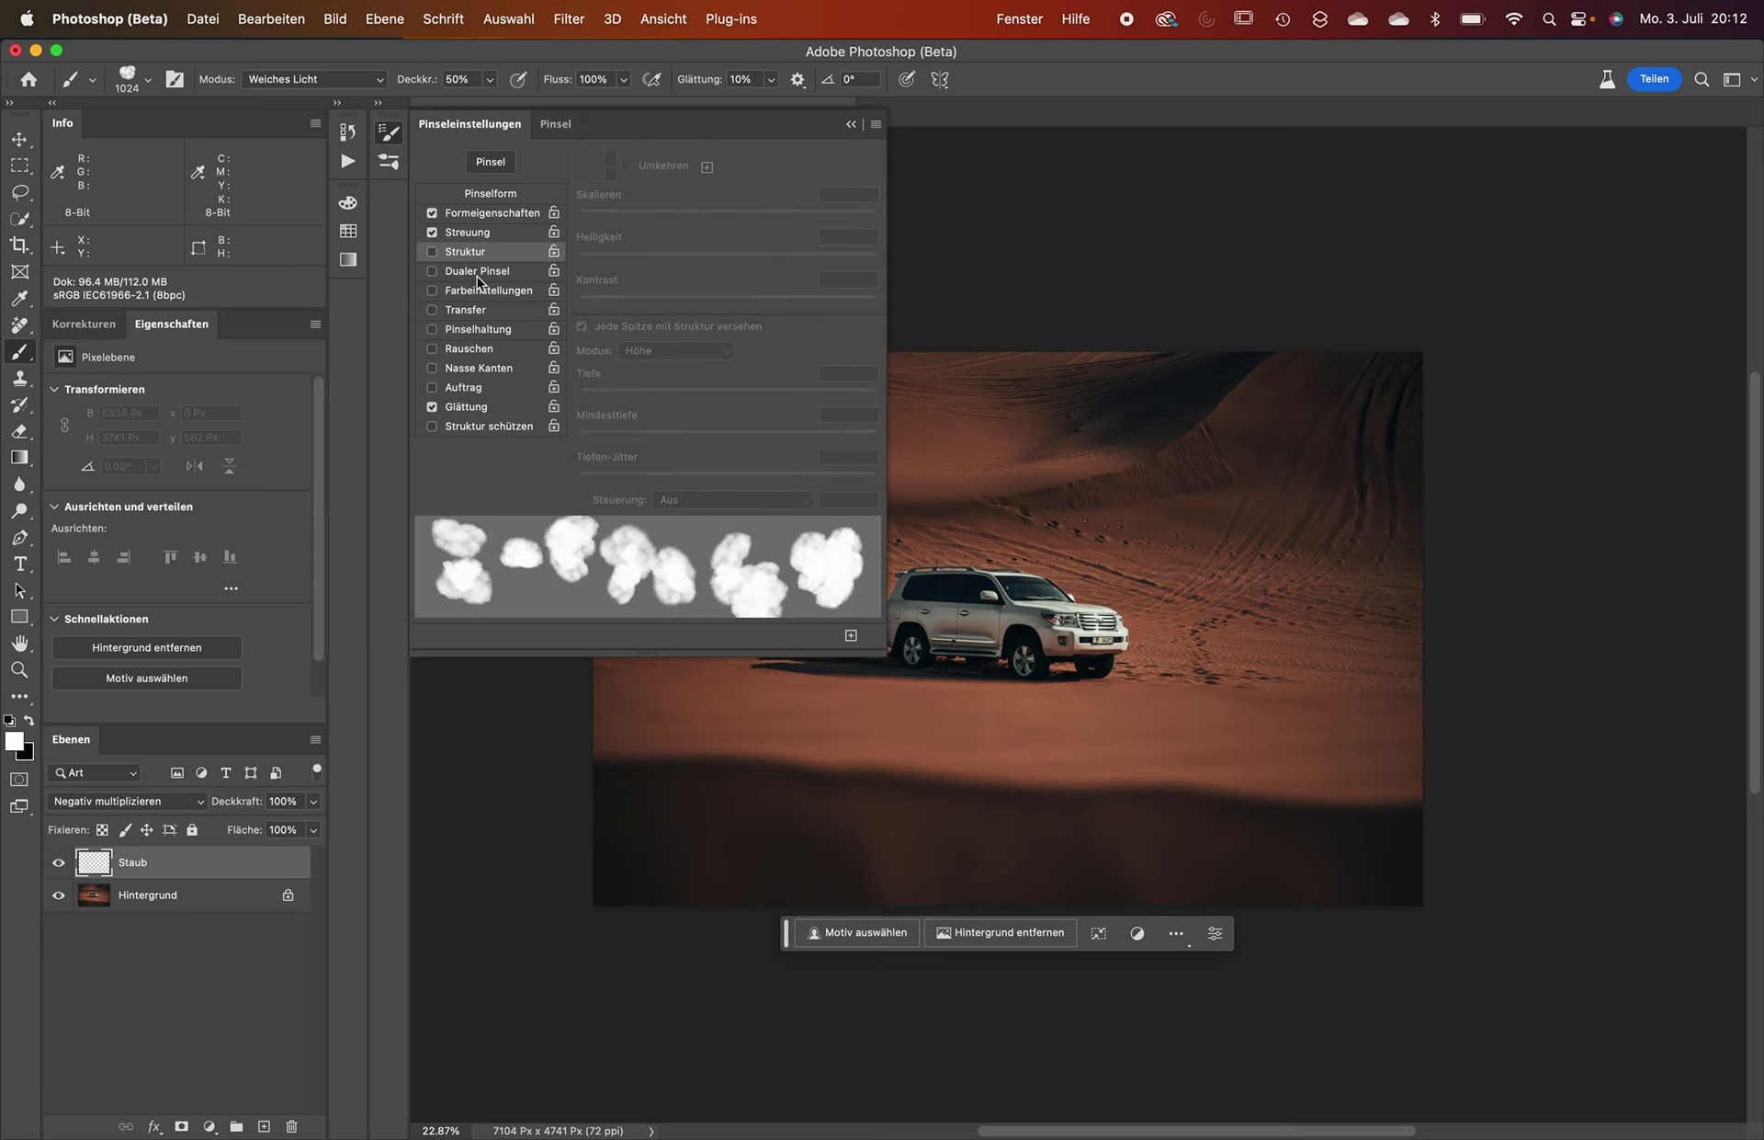
click(484, 291)
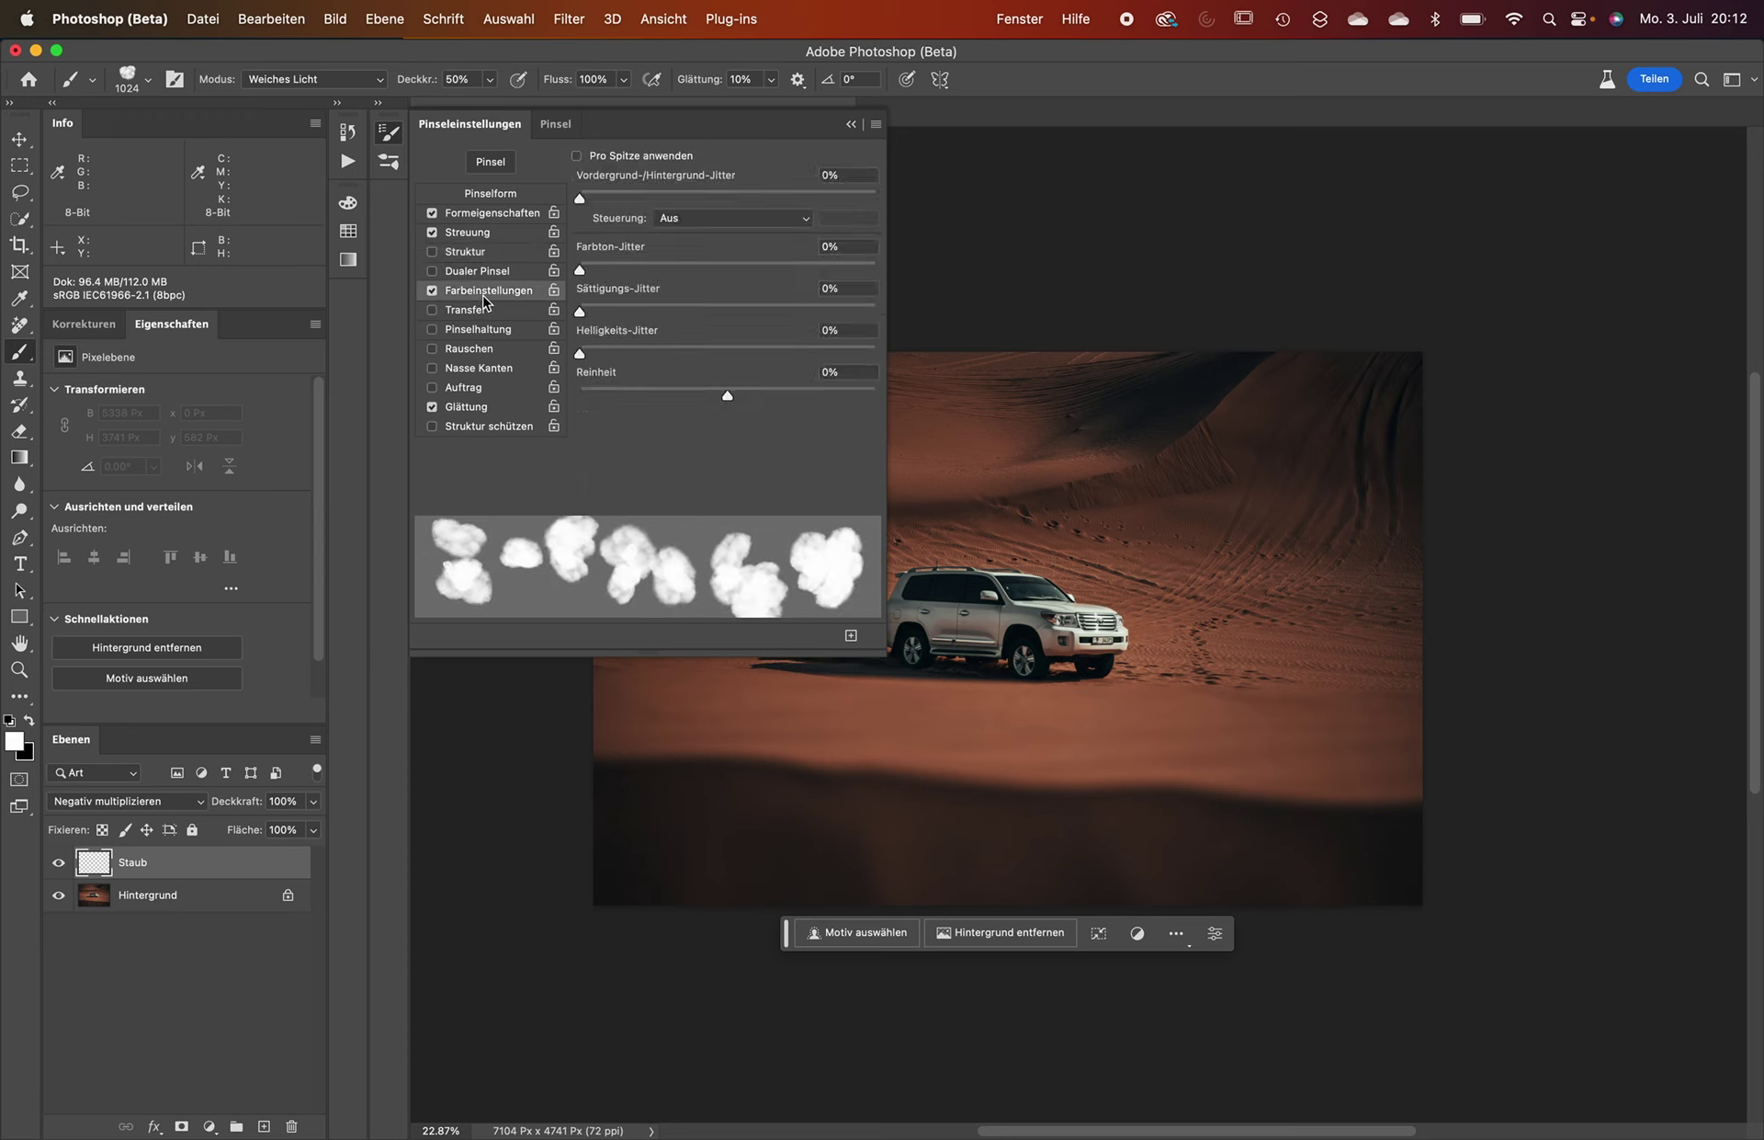
click(432, 290)
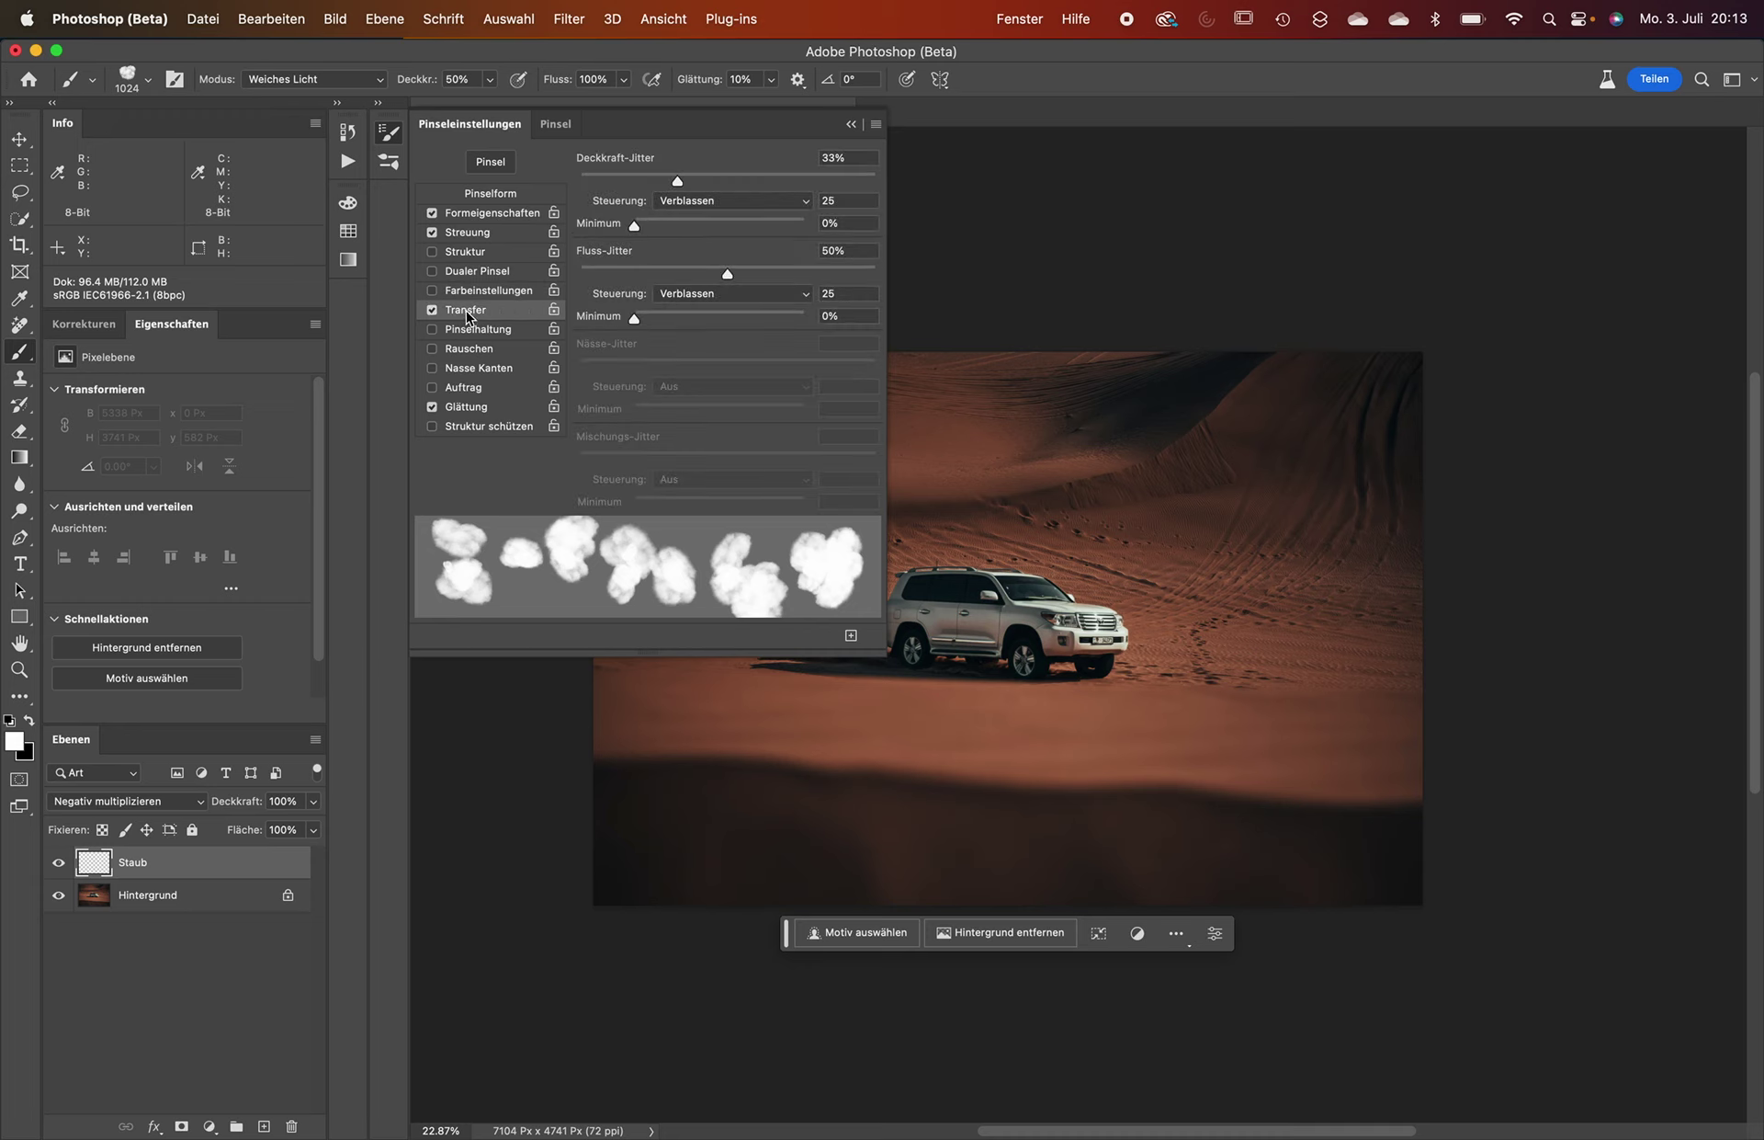
Set Transfer Opacity Jitter to 45% and Flow Jitter to about 48%, testing one stroke.
drag(677, 184, 716, 184)
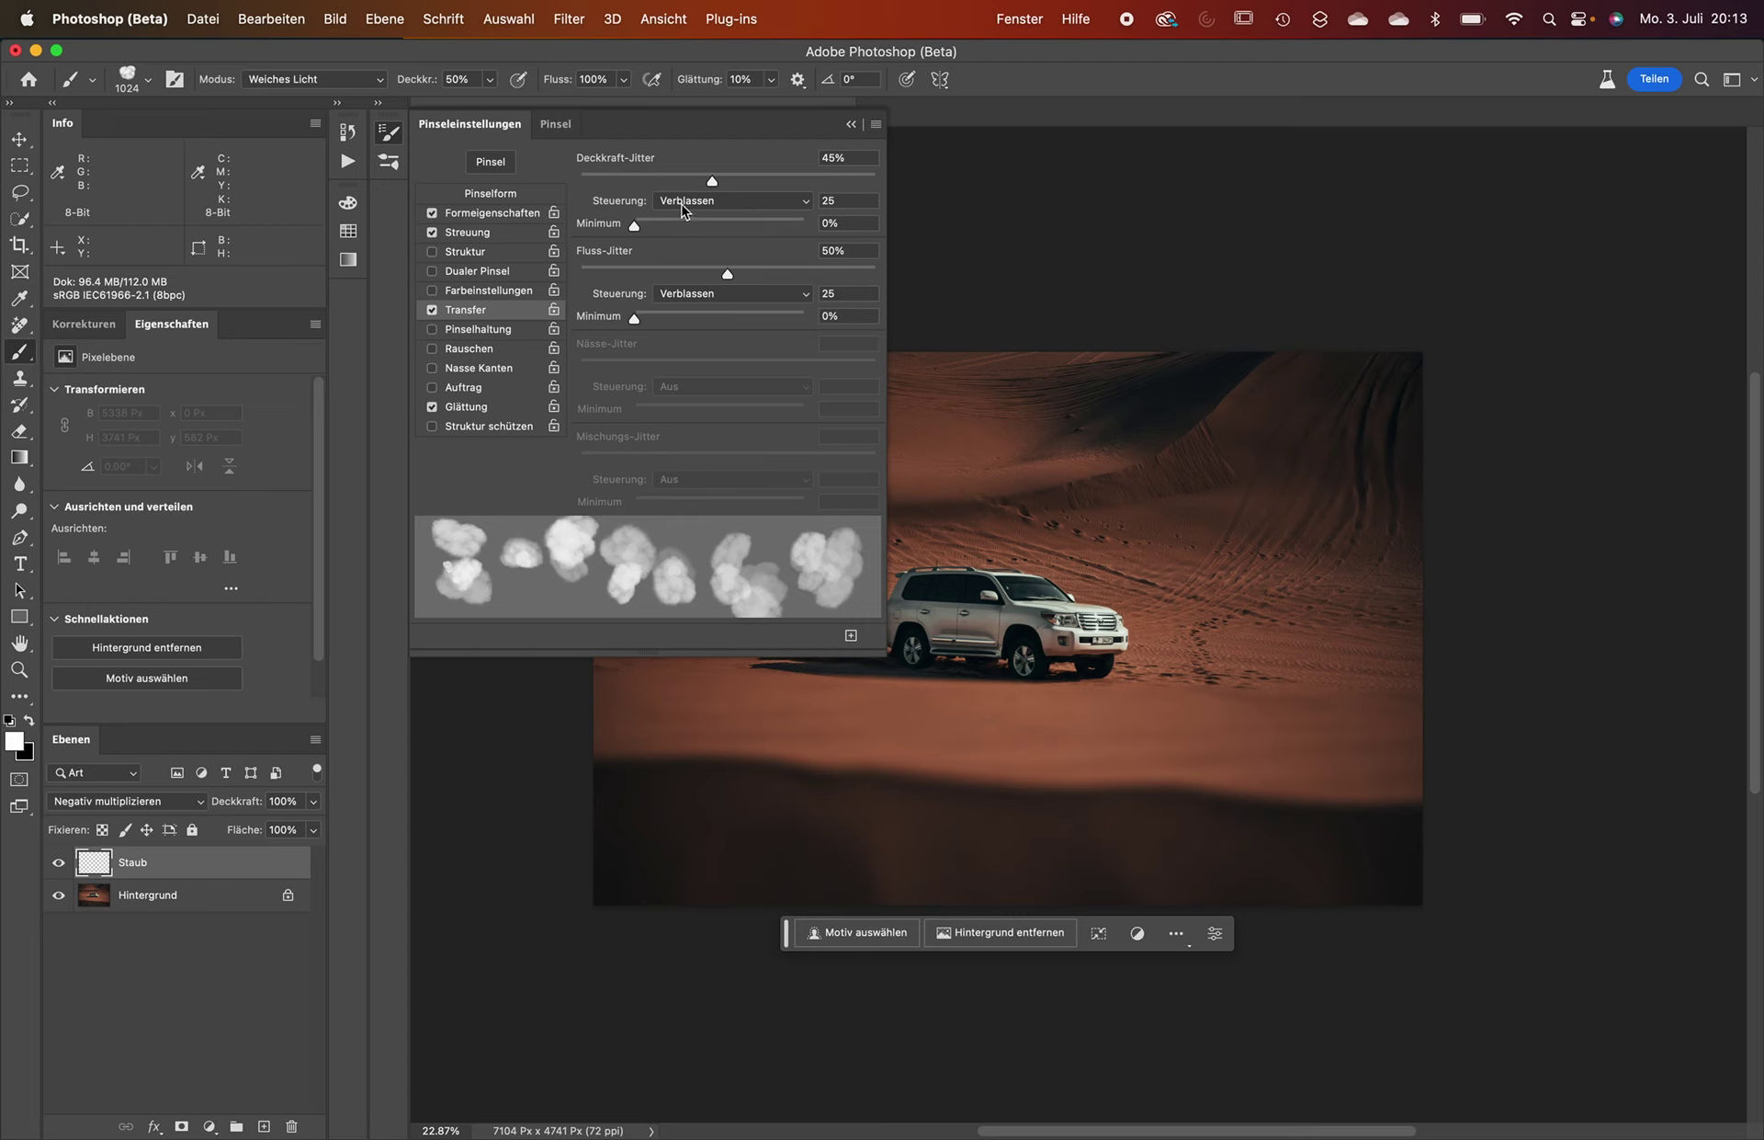
drag(729, 276, 721, 274)
drag(1250, 440, 606, 781)
key(super+z)
Widen the scatter and raise the dab count slightly, testing and undoing a stroke.
click(482, 237)
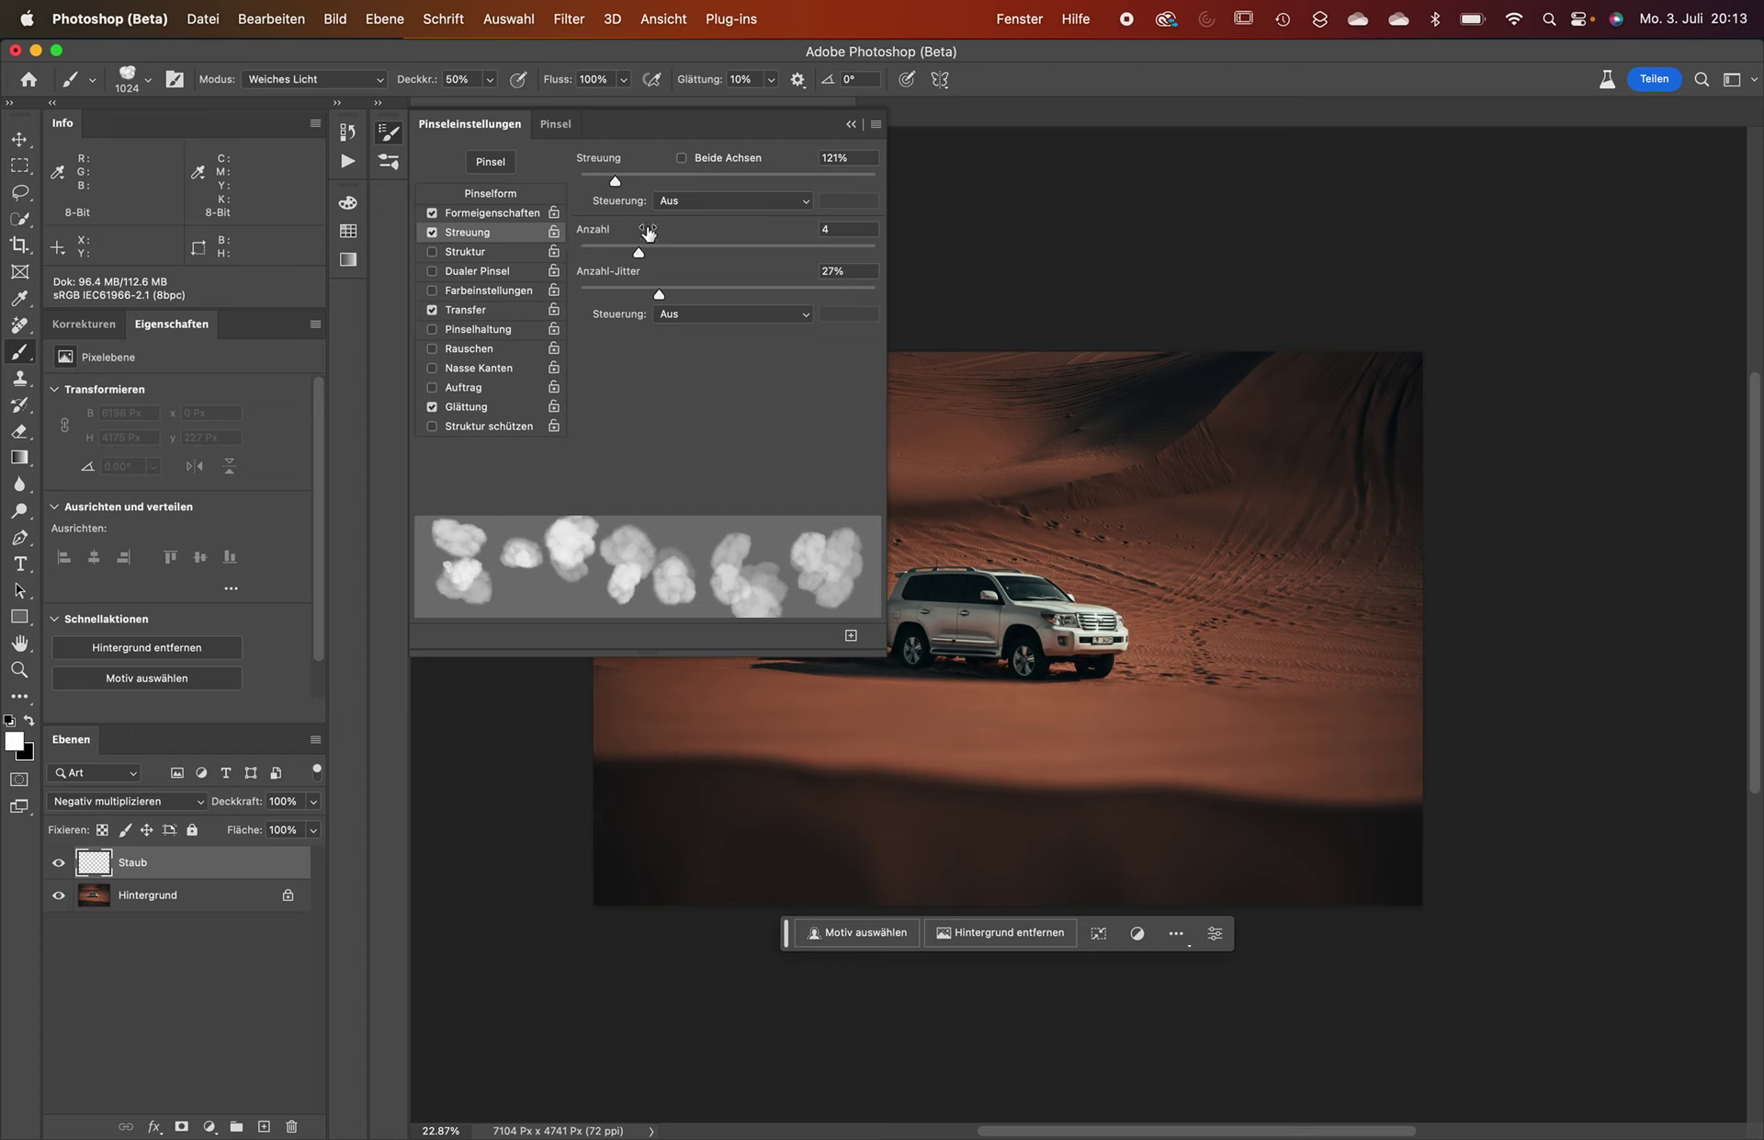
drag(615, 182, 619, 182)
mouse_move(641, 257)
mouse_down()
mouse_move(703, 258)
mouse_move(681, 294)
mouse_up()
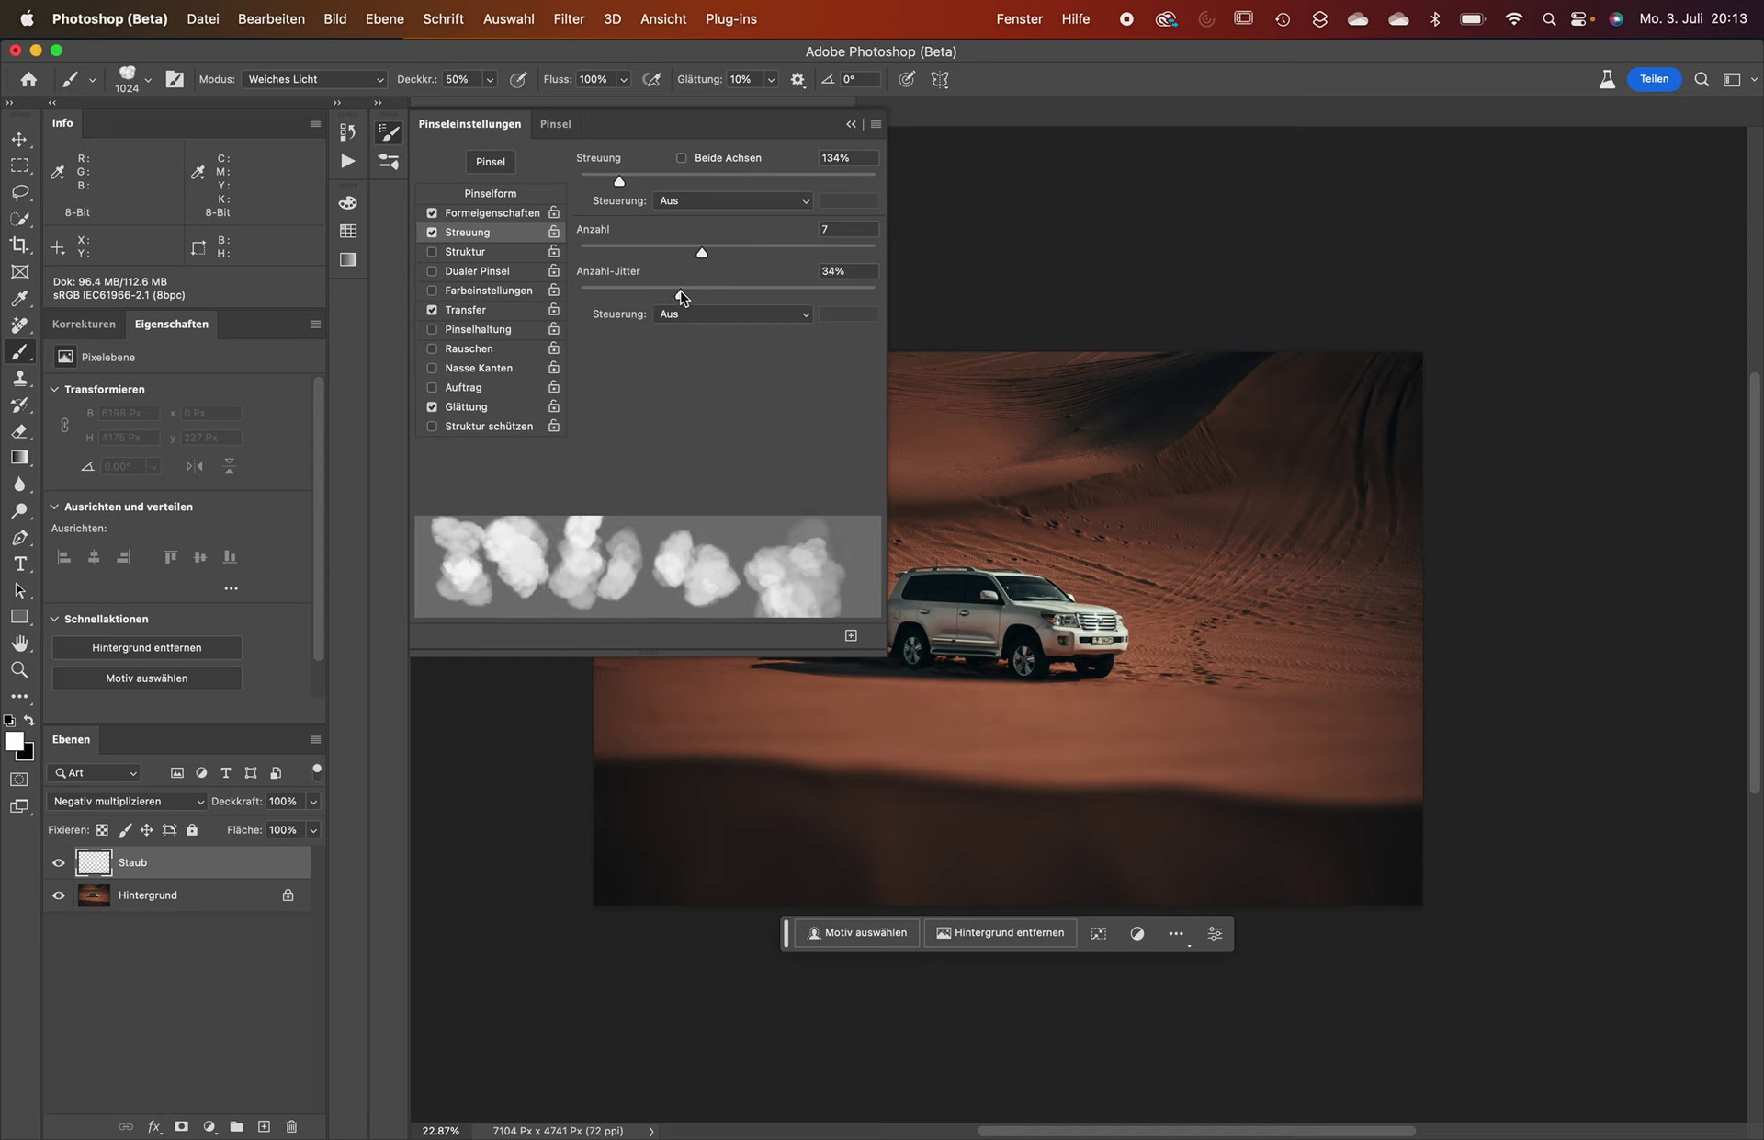
drag(1076, 378, 668, 747)
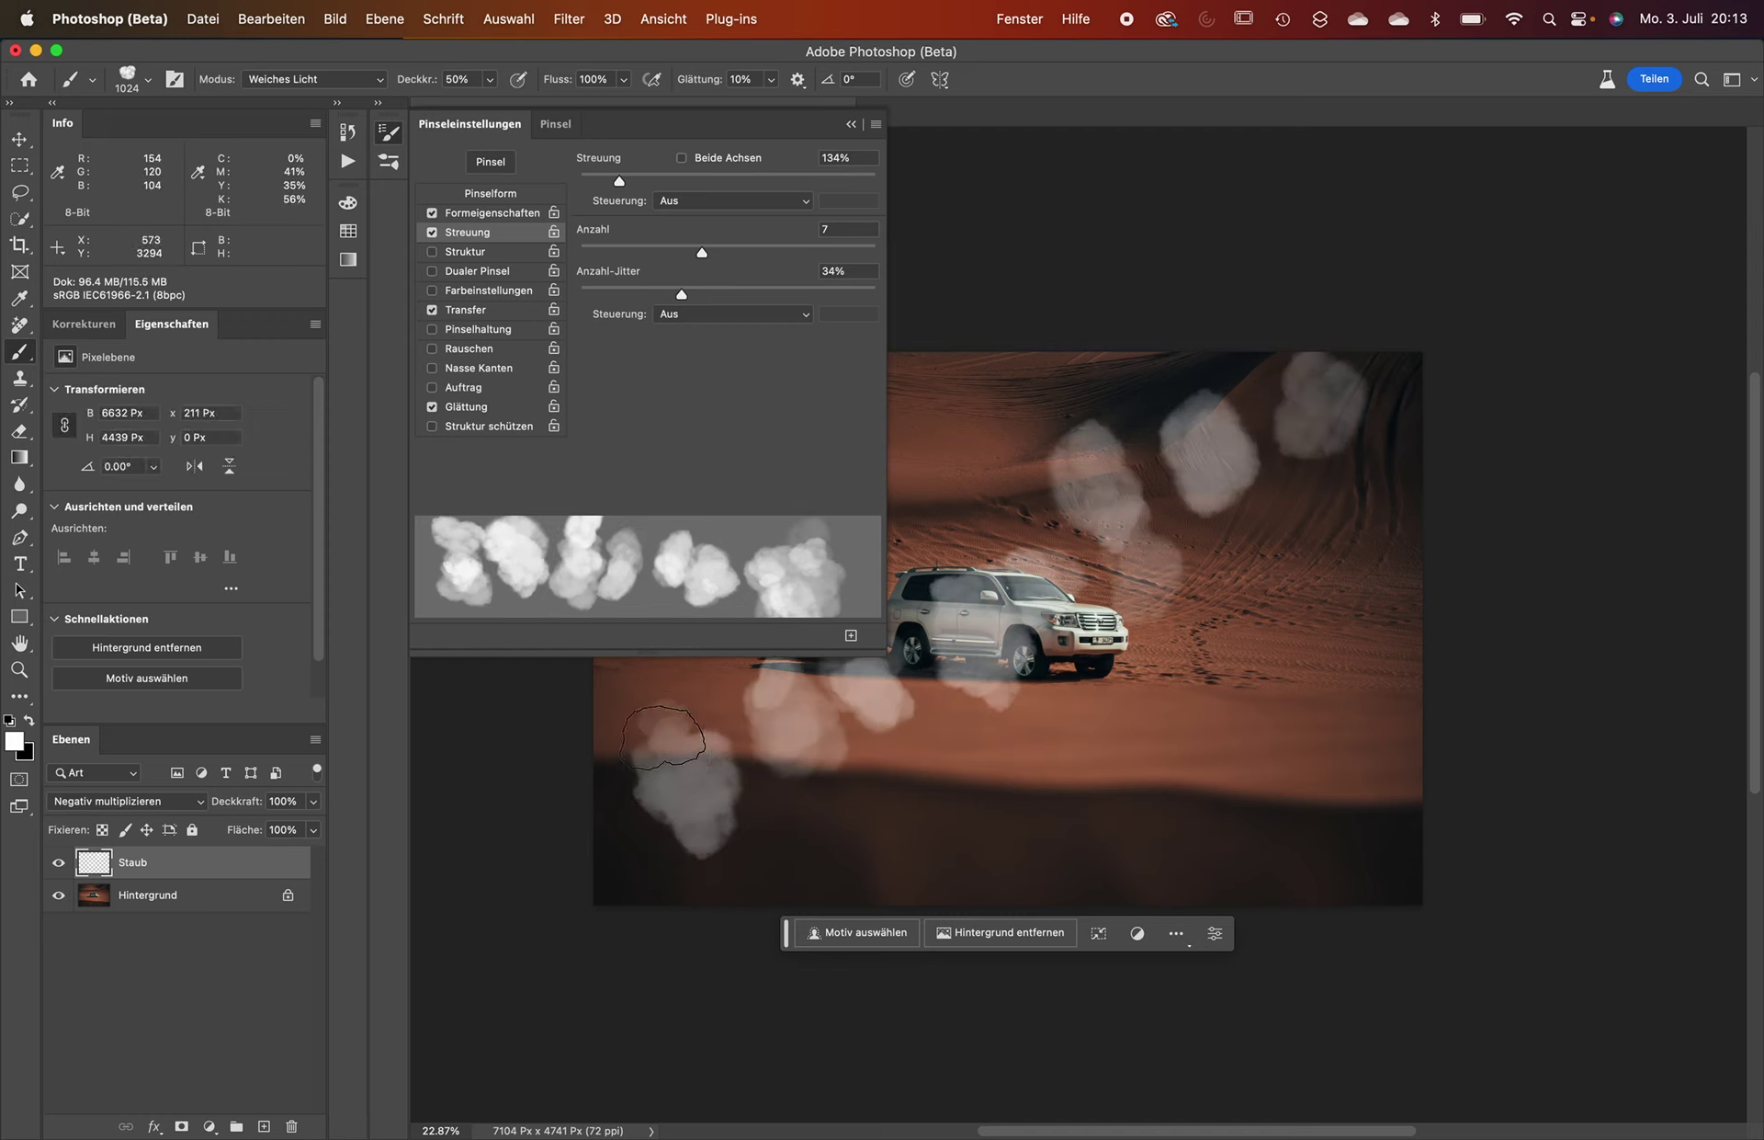
key(super+z)
Tighten the brush tip spacing to 49%, testing and undoing a dust stroke.
click(469, 216)
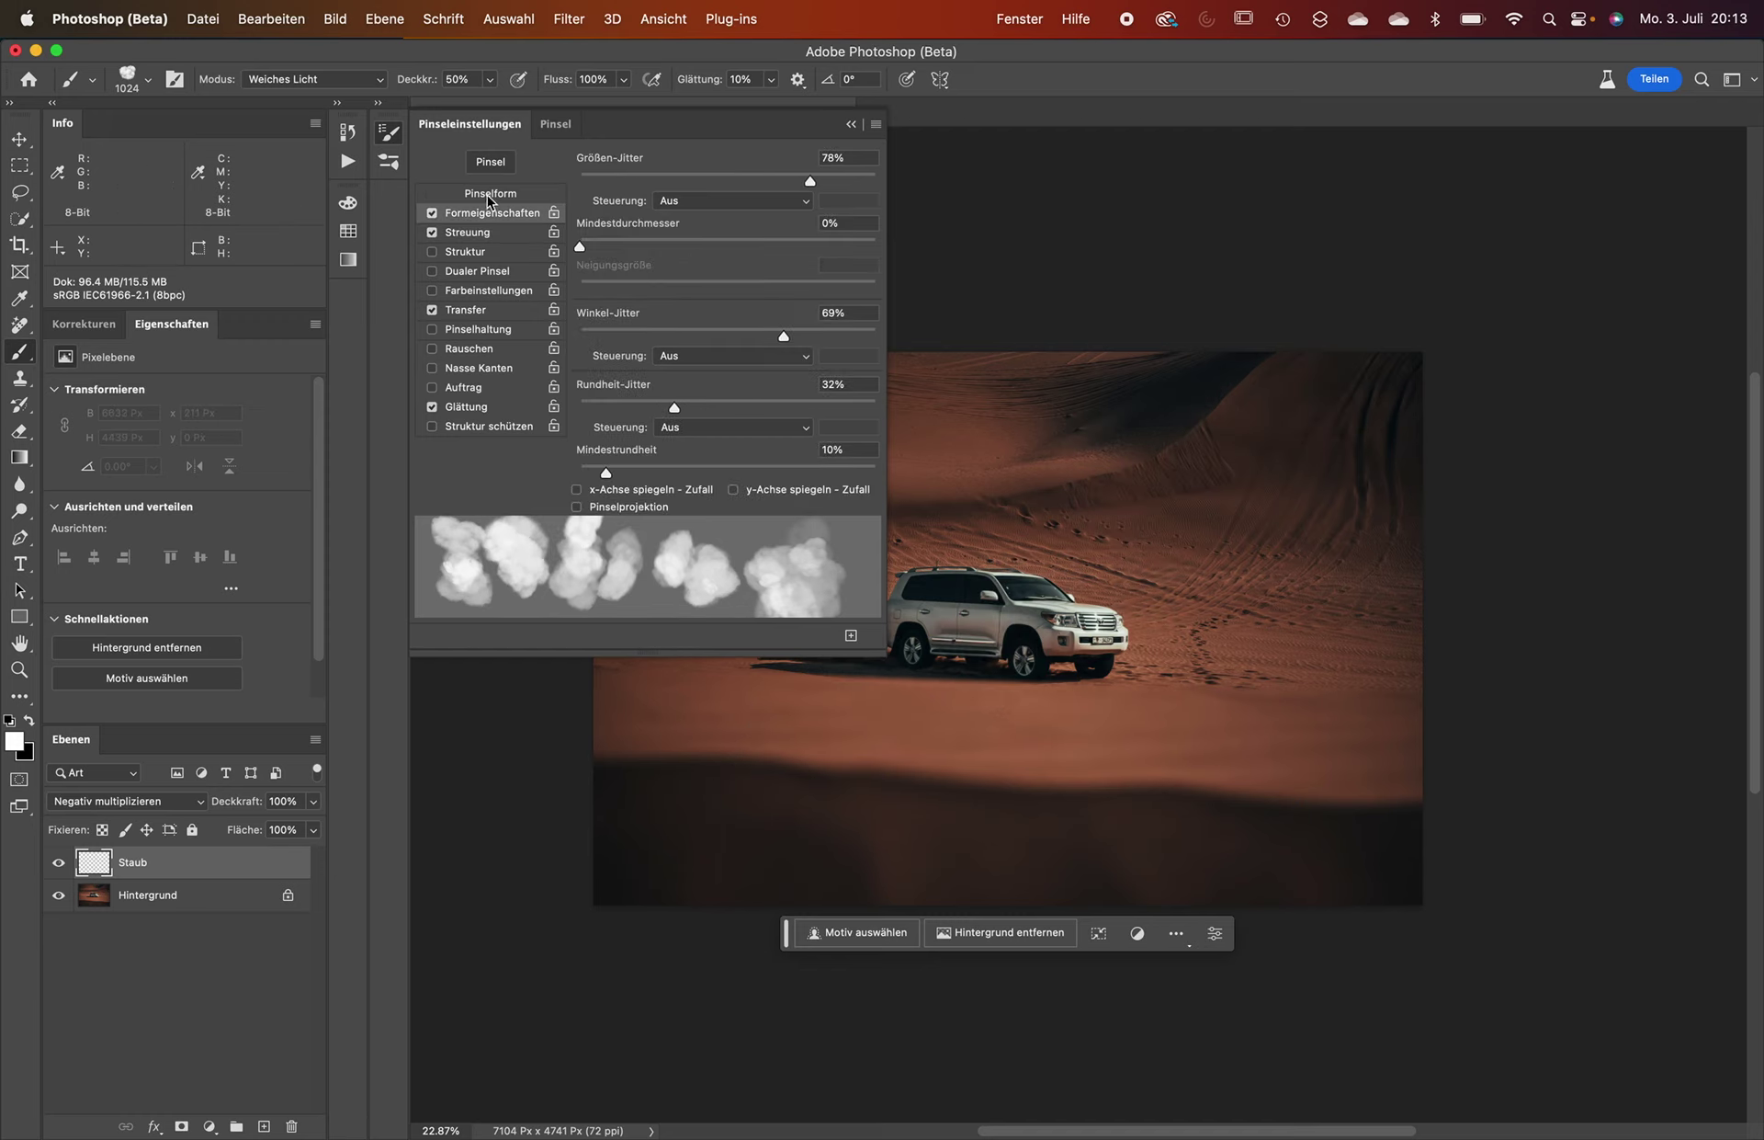
click(490, 193)
drag(725, 468, 658, 475)
drag(1260, 512, 745, 752)
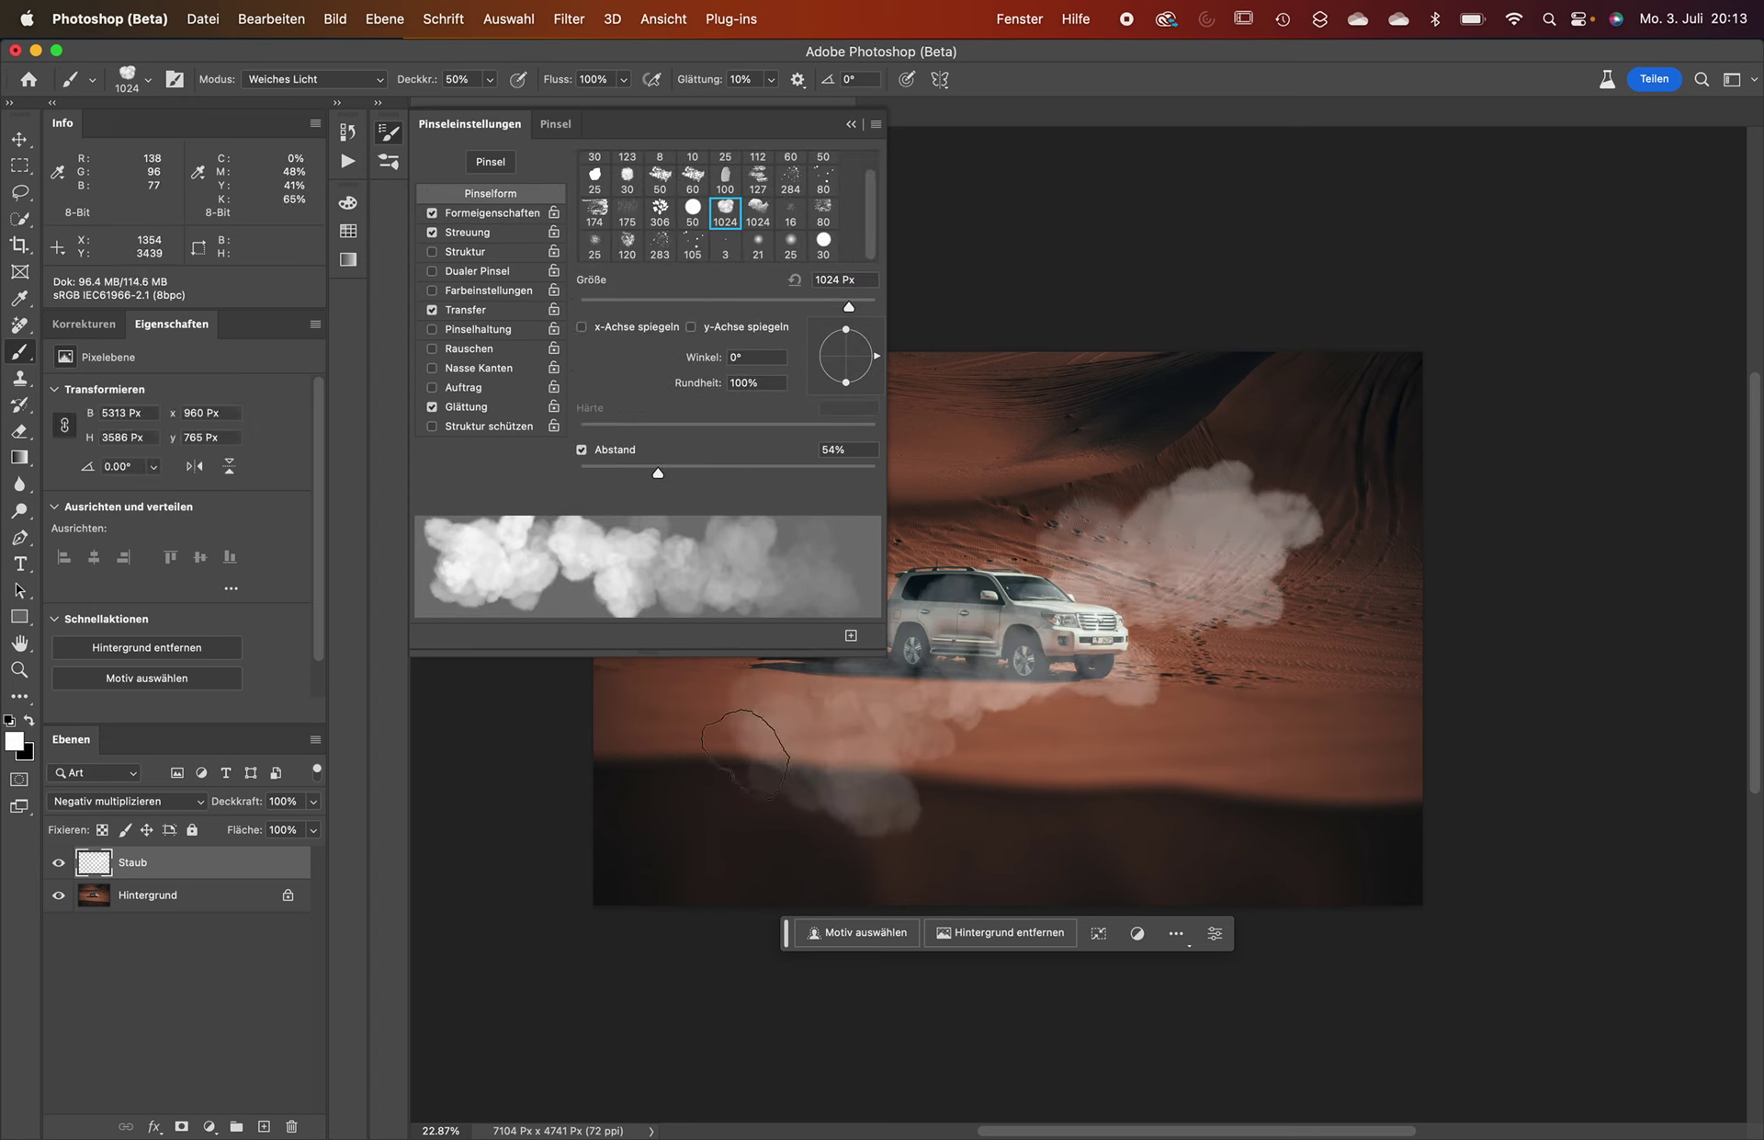
key(super+z)
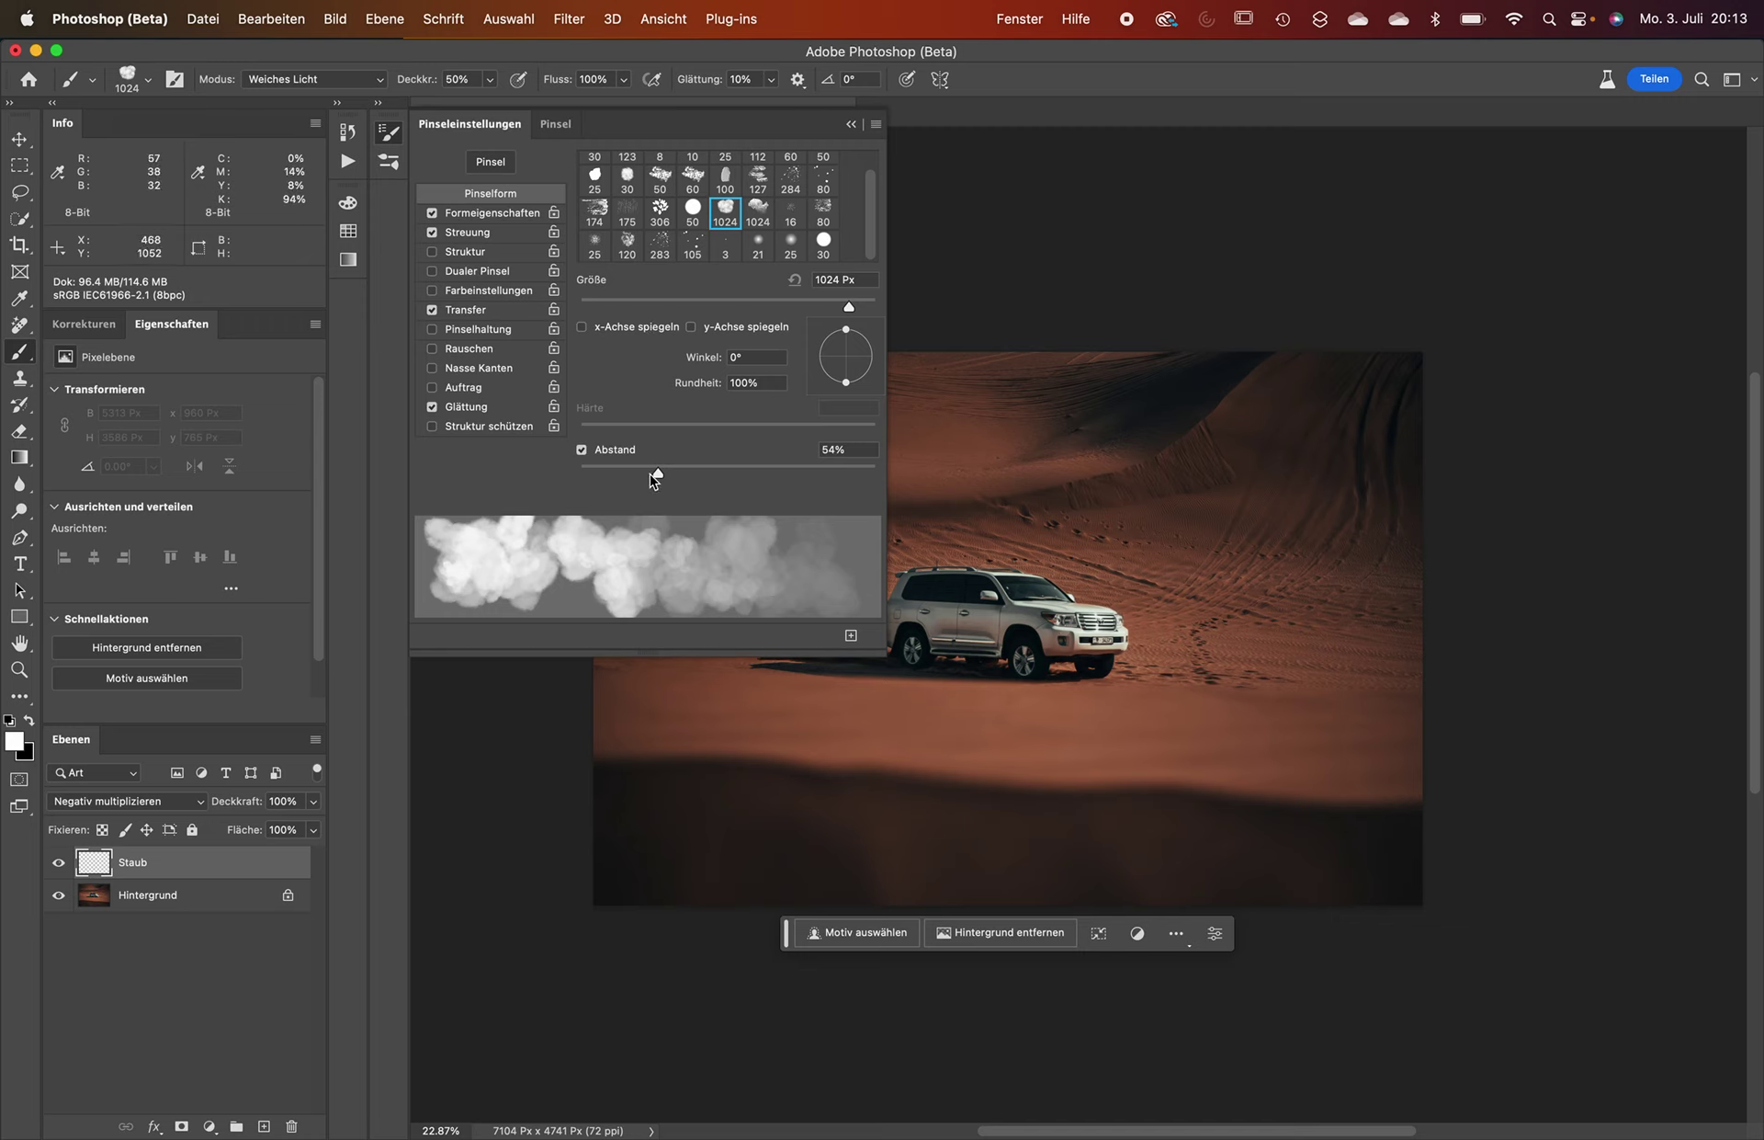
click(650, 472)
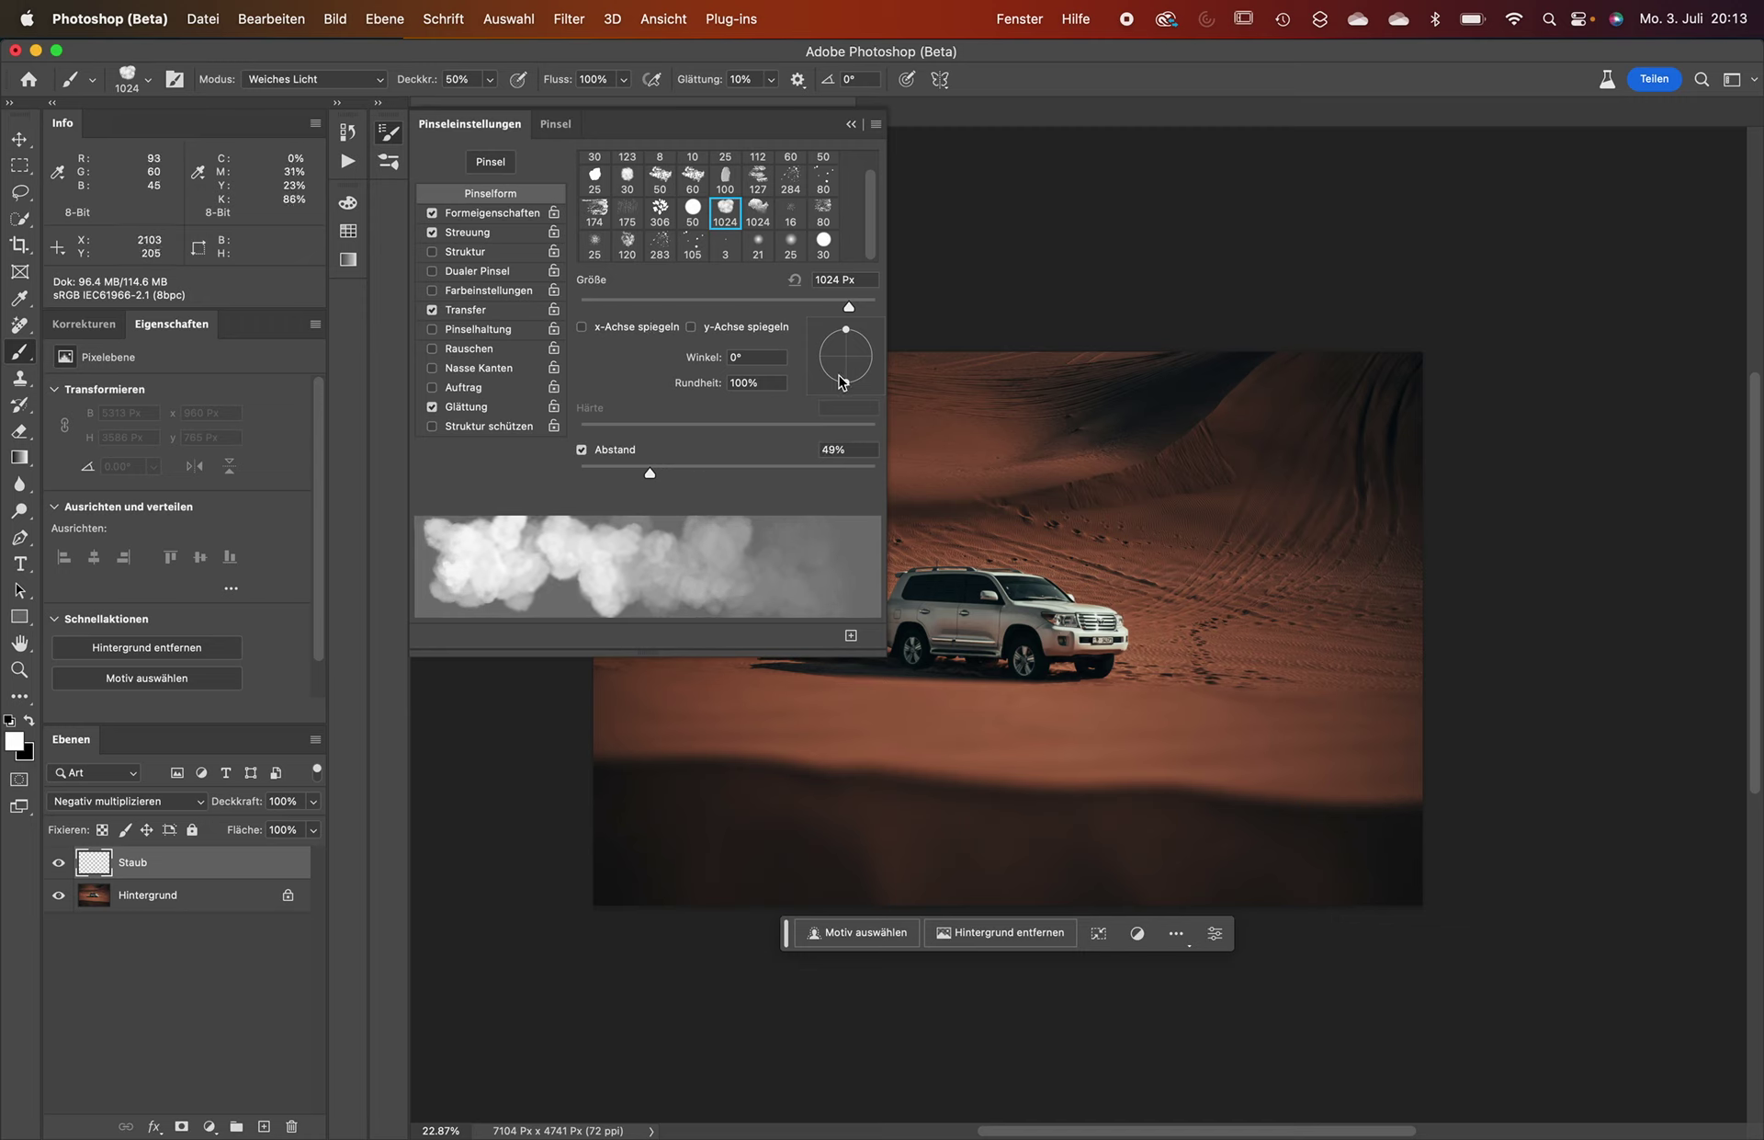
Raise Roundness Jitter to 53% and close Brush Settings.
click(494, 214)
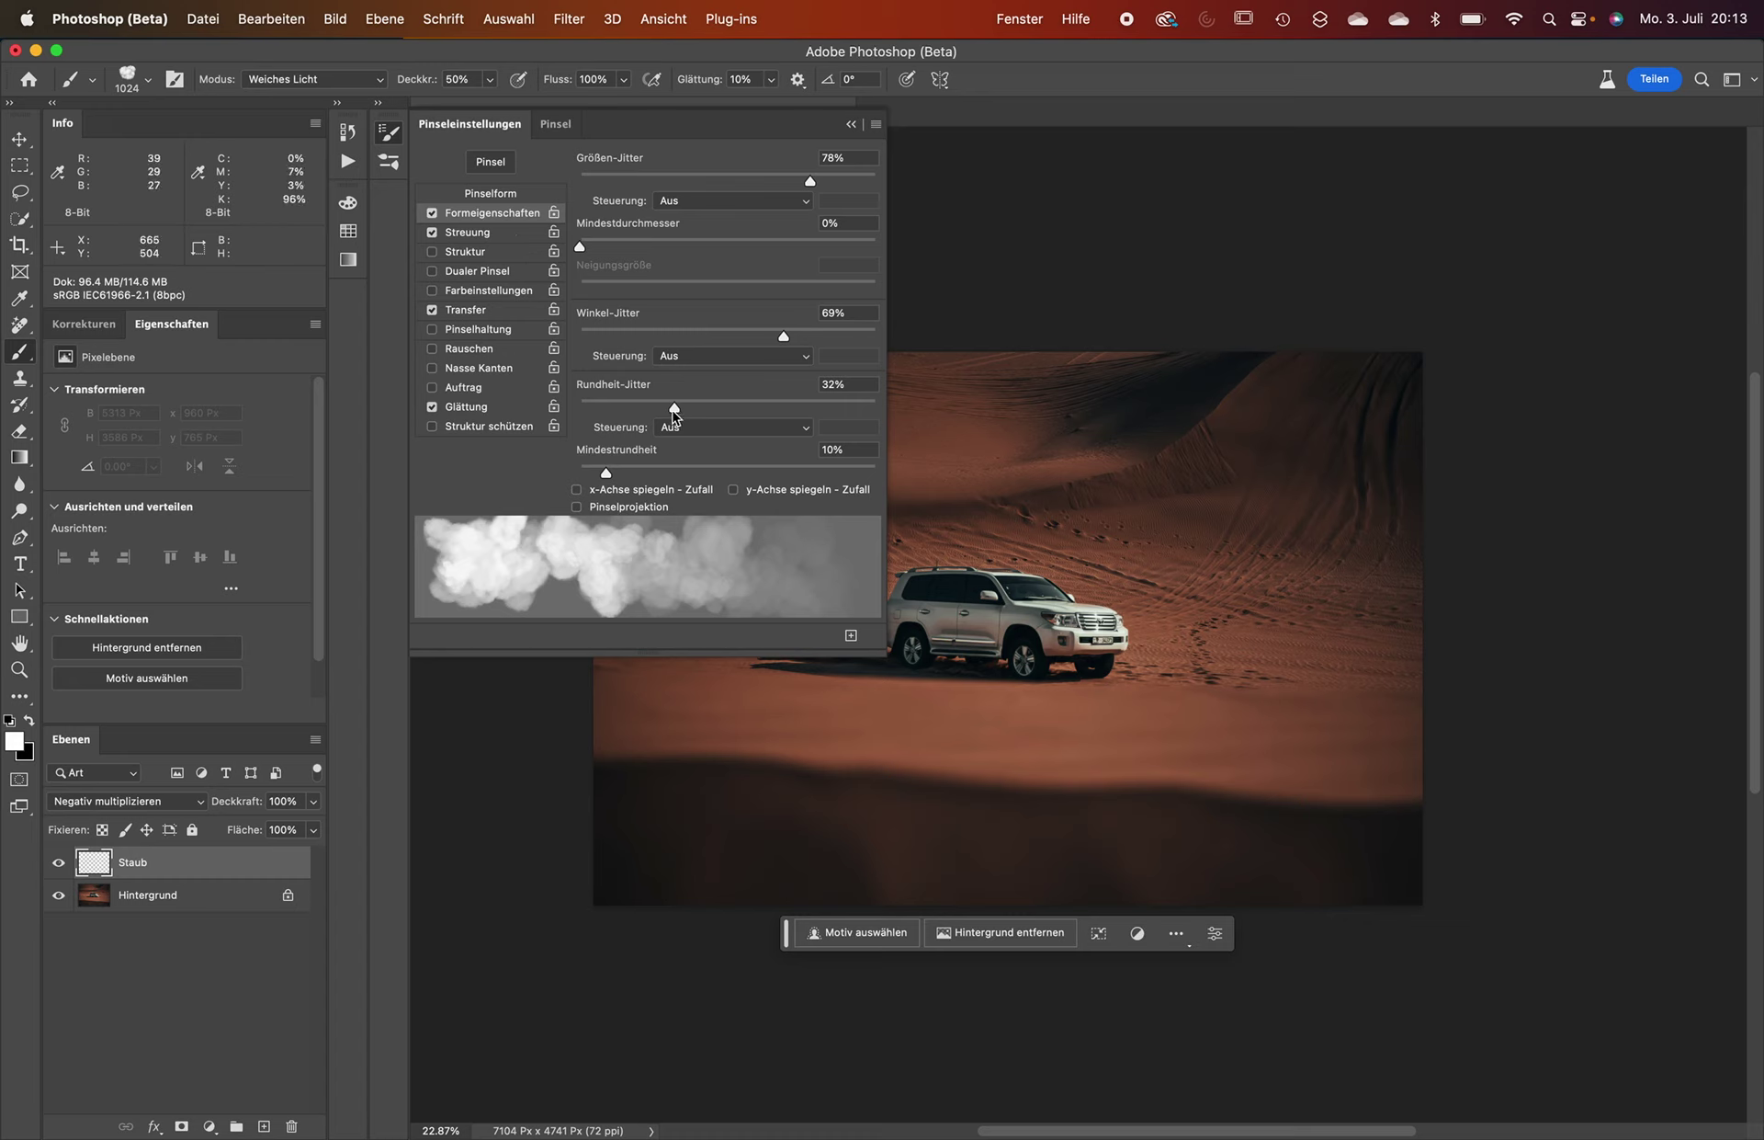
drag(675, 408, 736, 409)
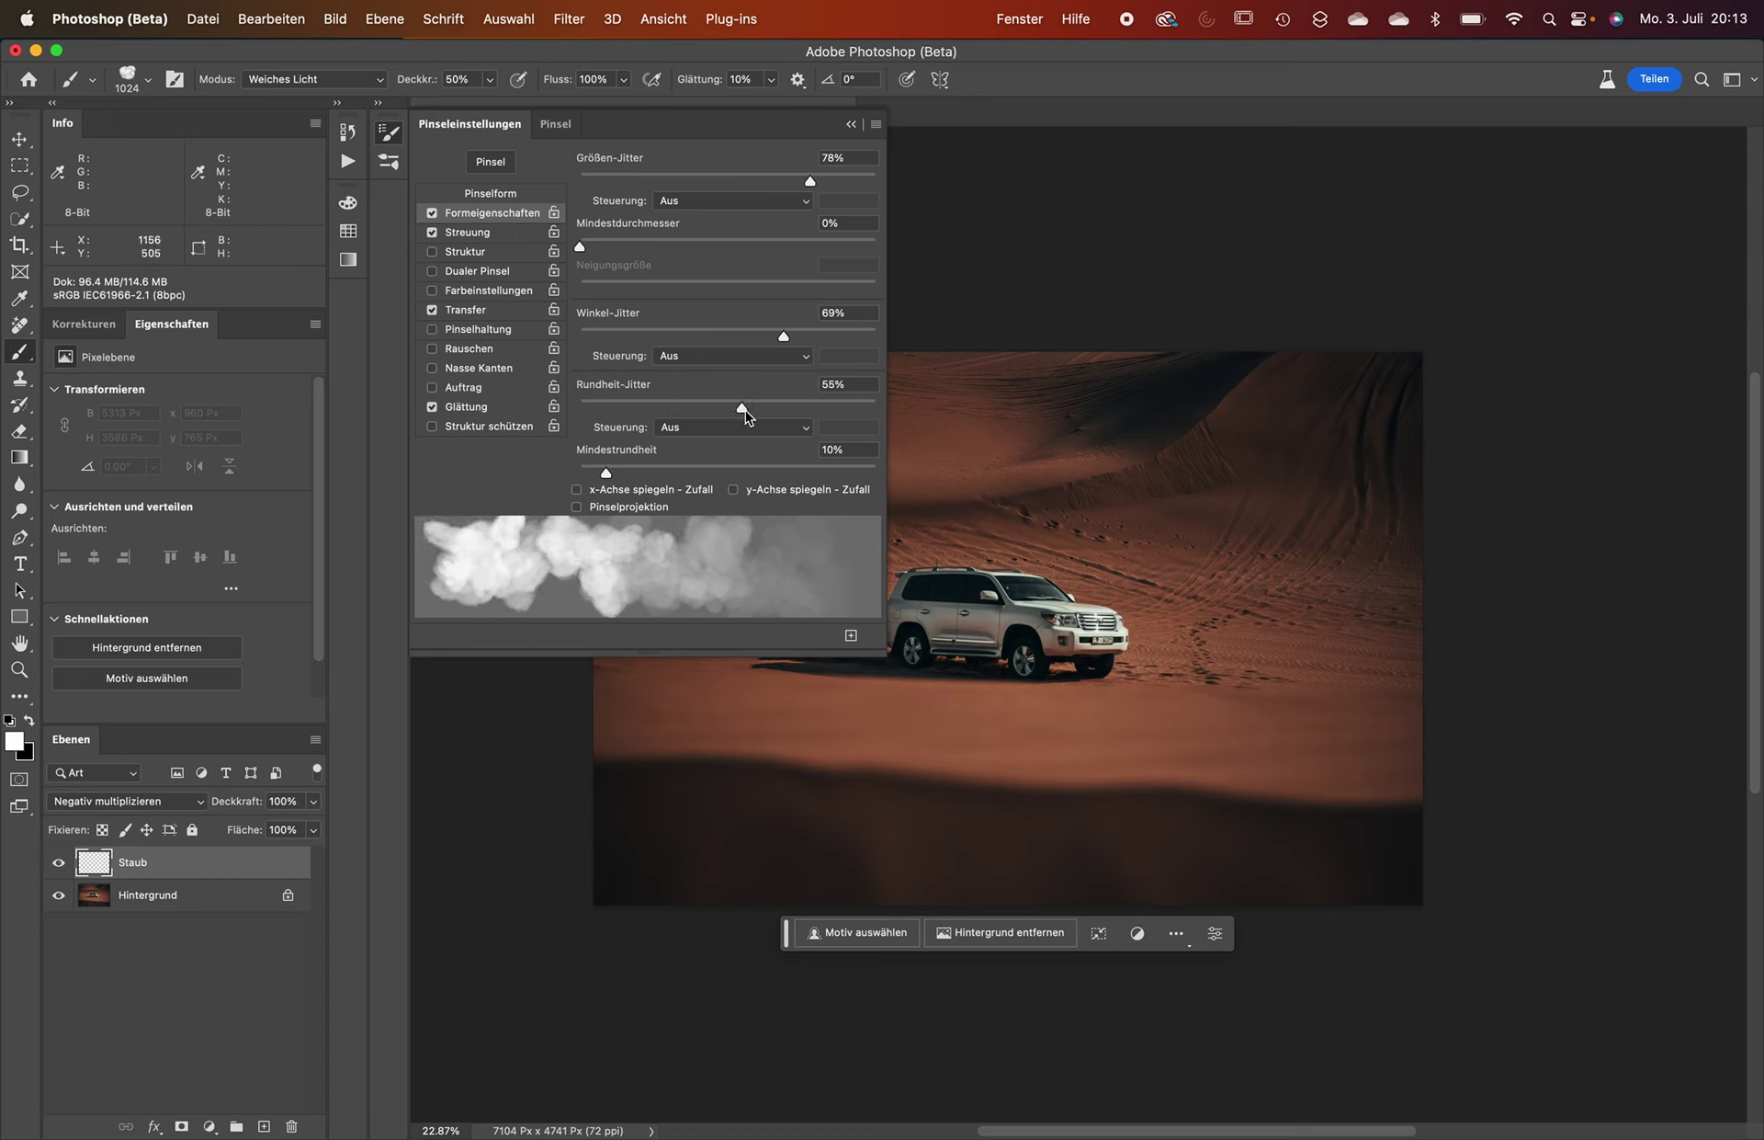
click(385, 138)
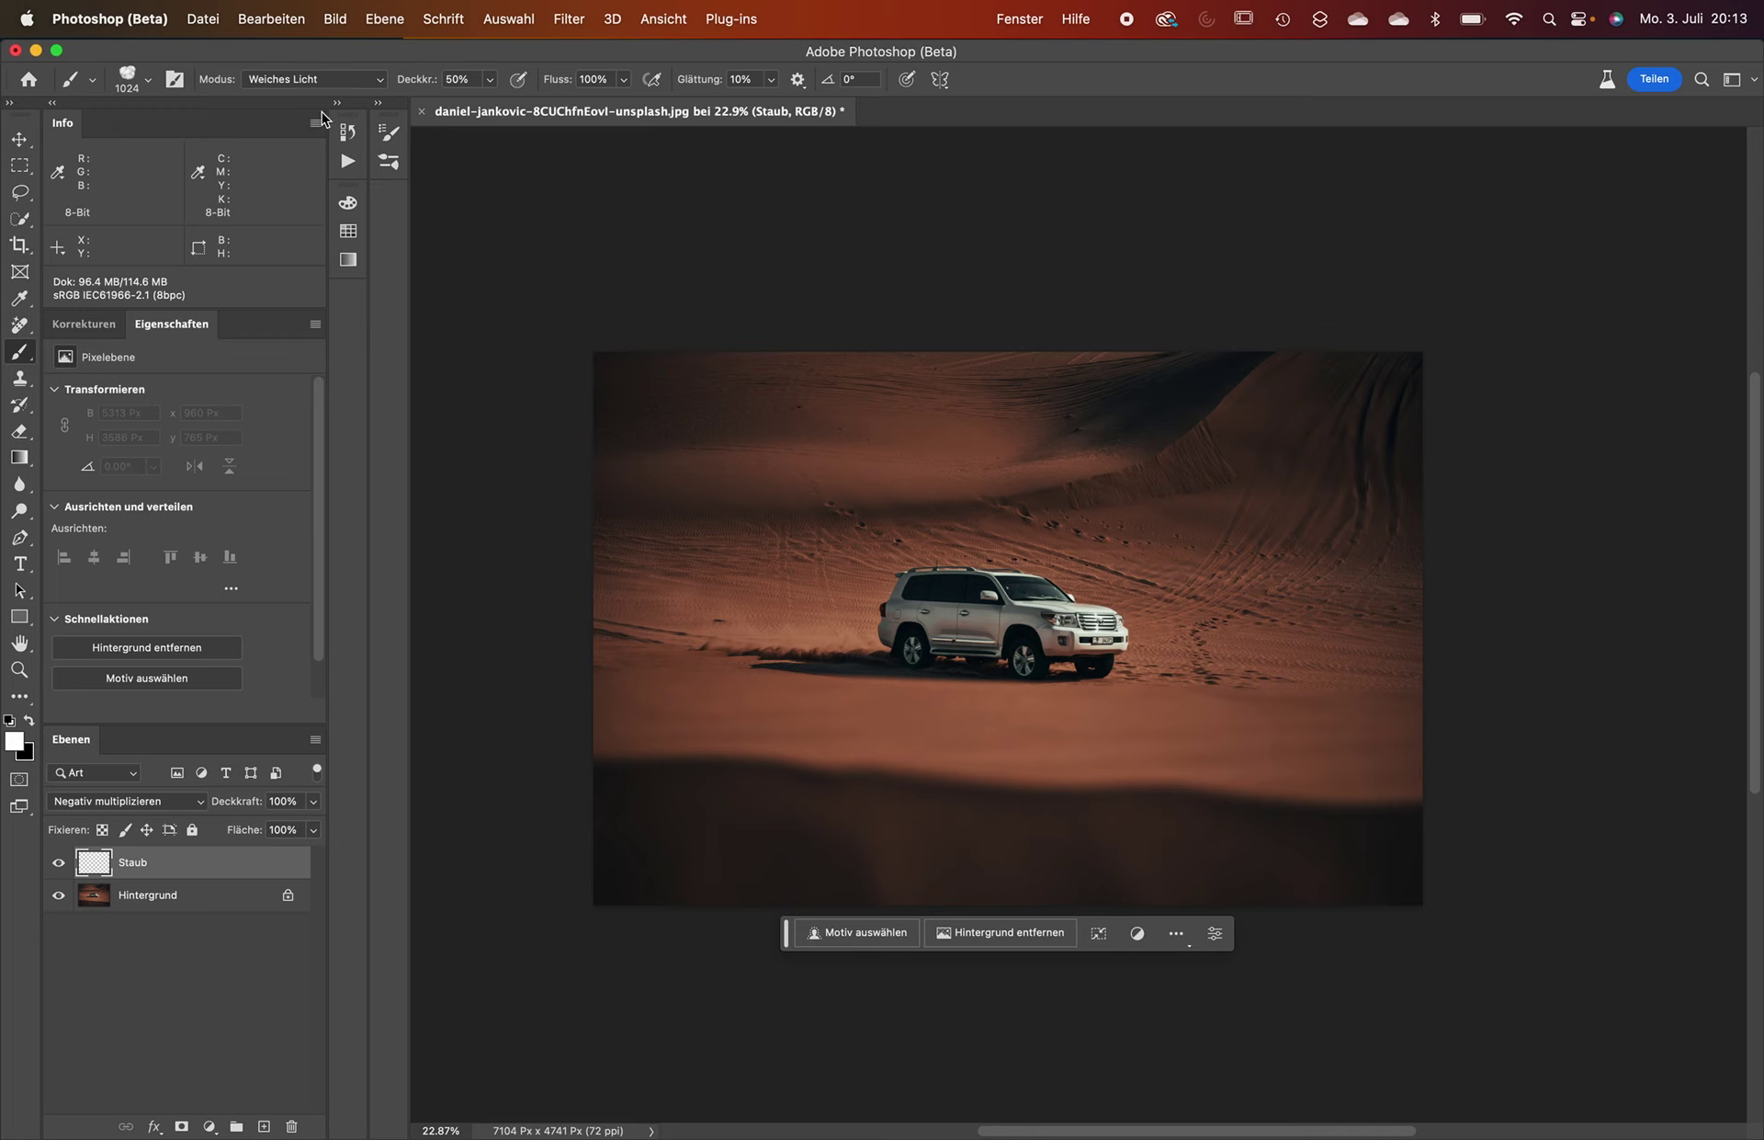
Set the brush mode to Normal and try a white dust stroke, then undo it.
click(266, 81)
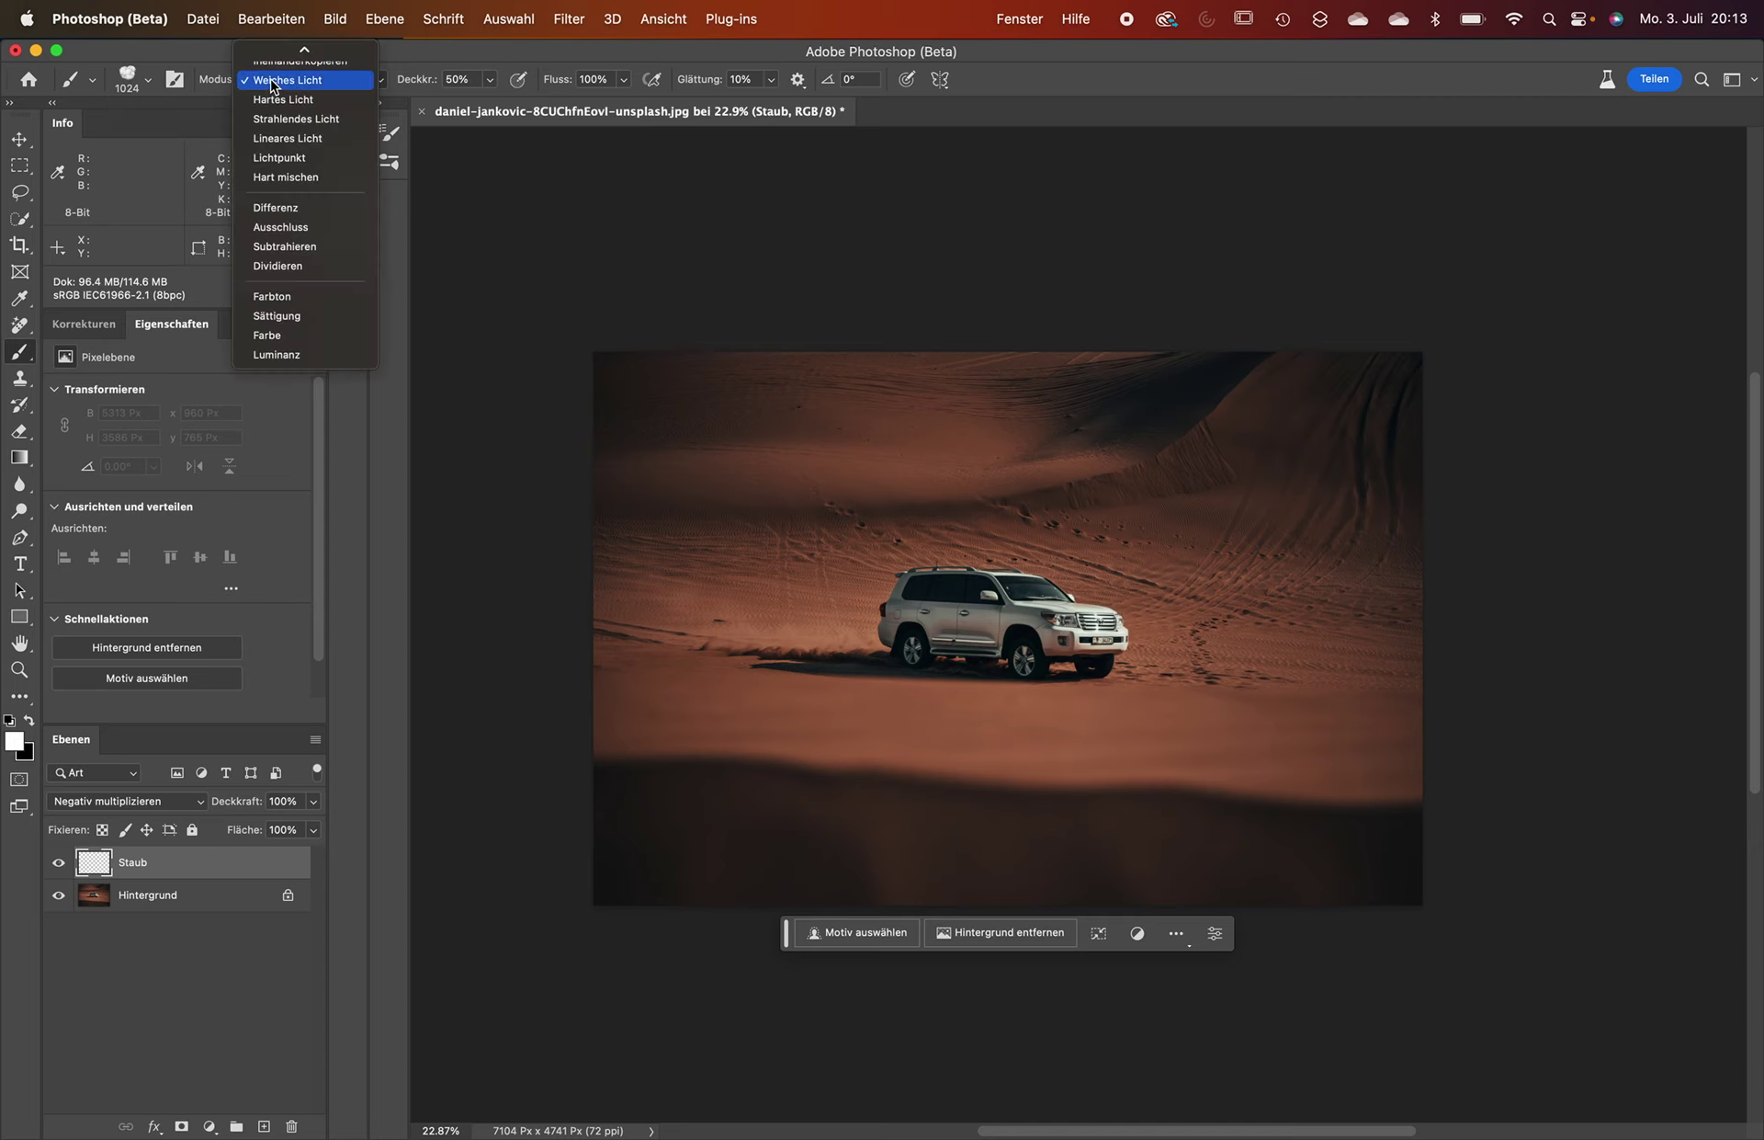
click(304, 55)
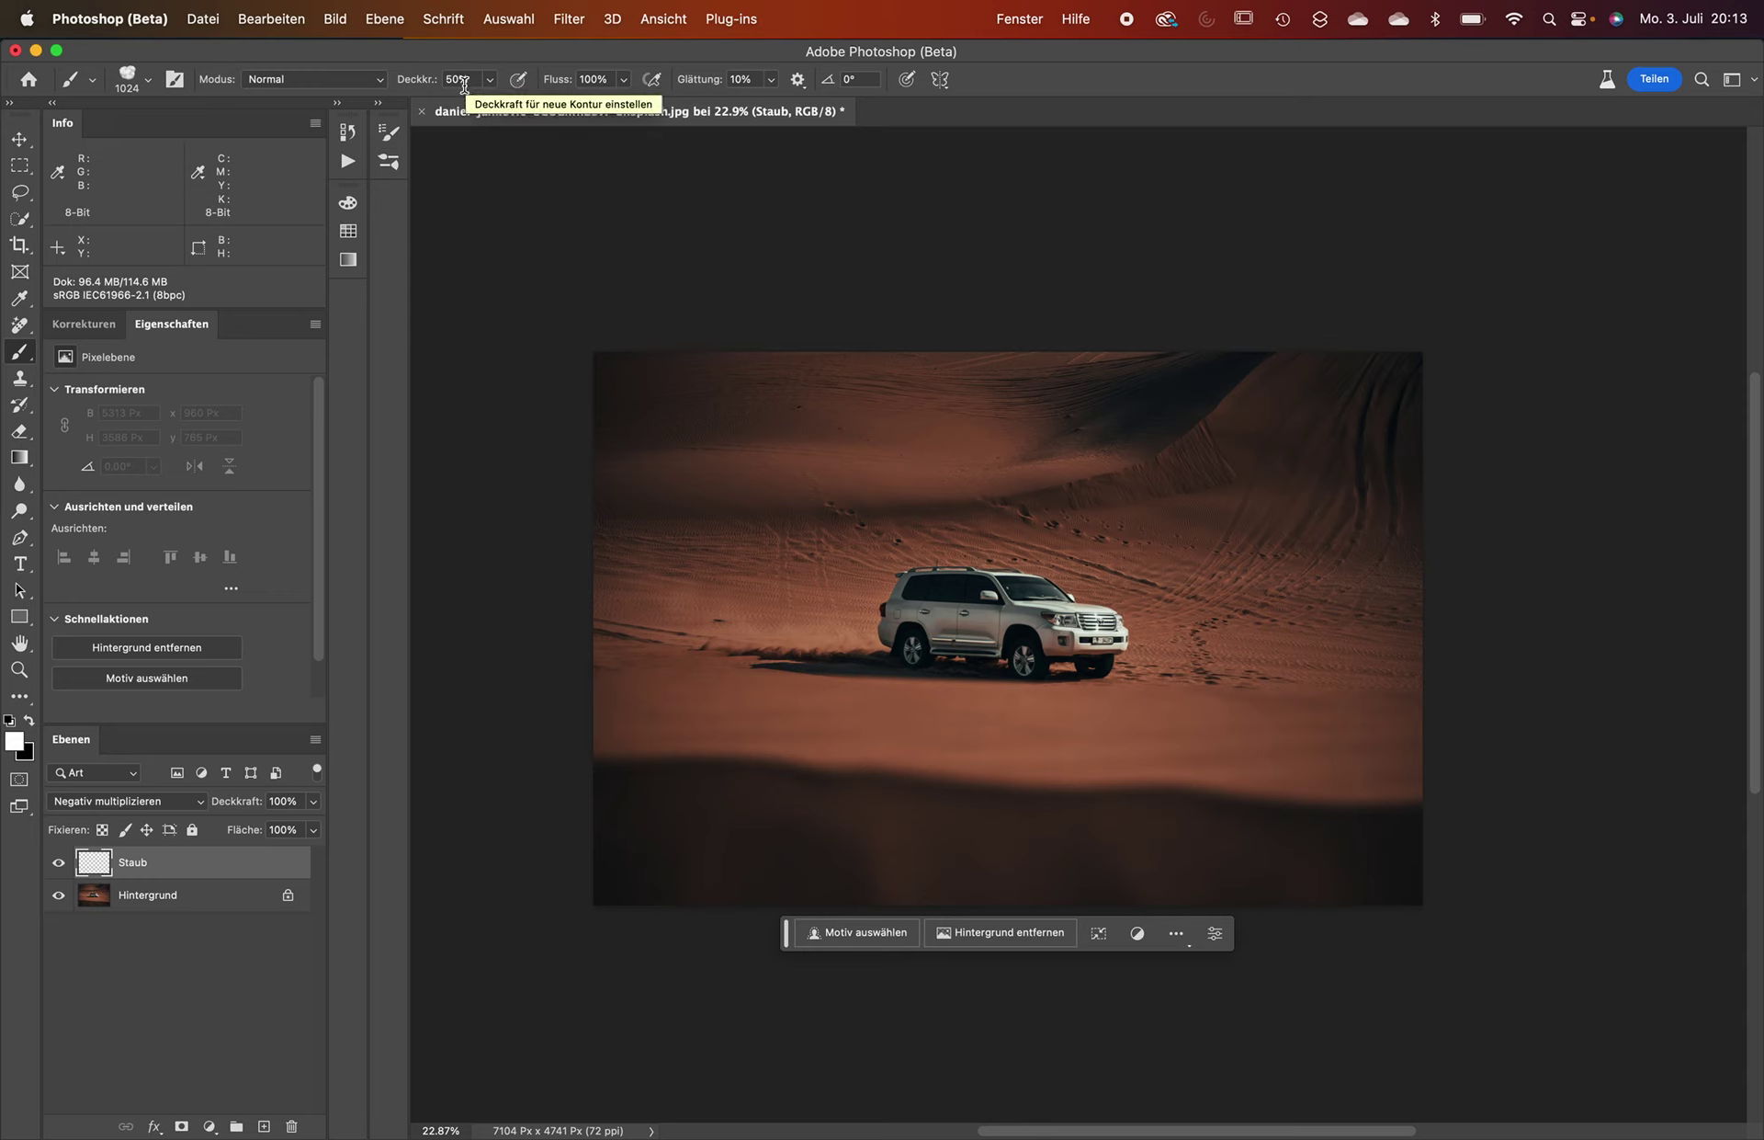
drag(1287, 670, 487, 689)
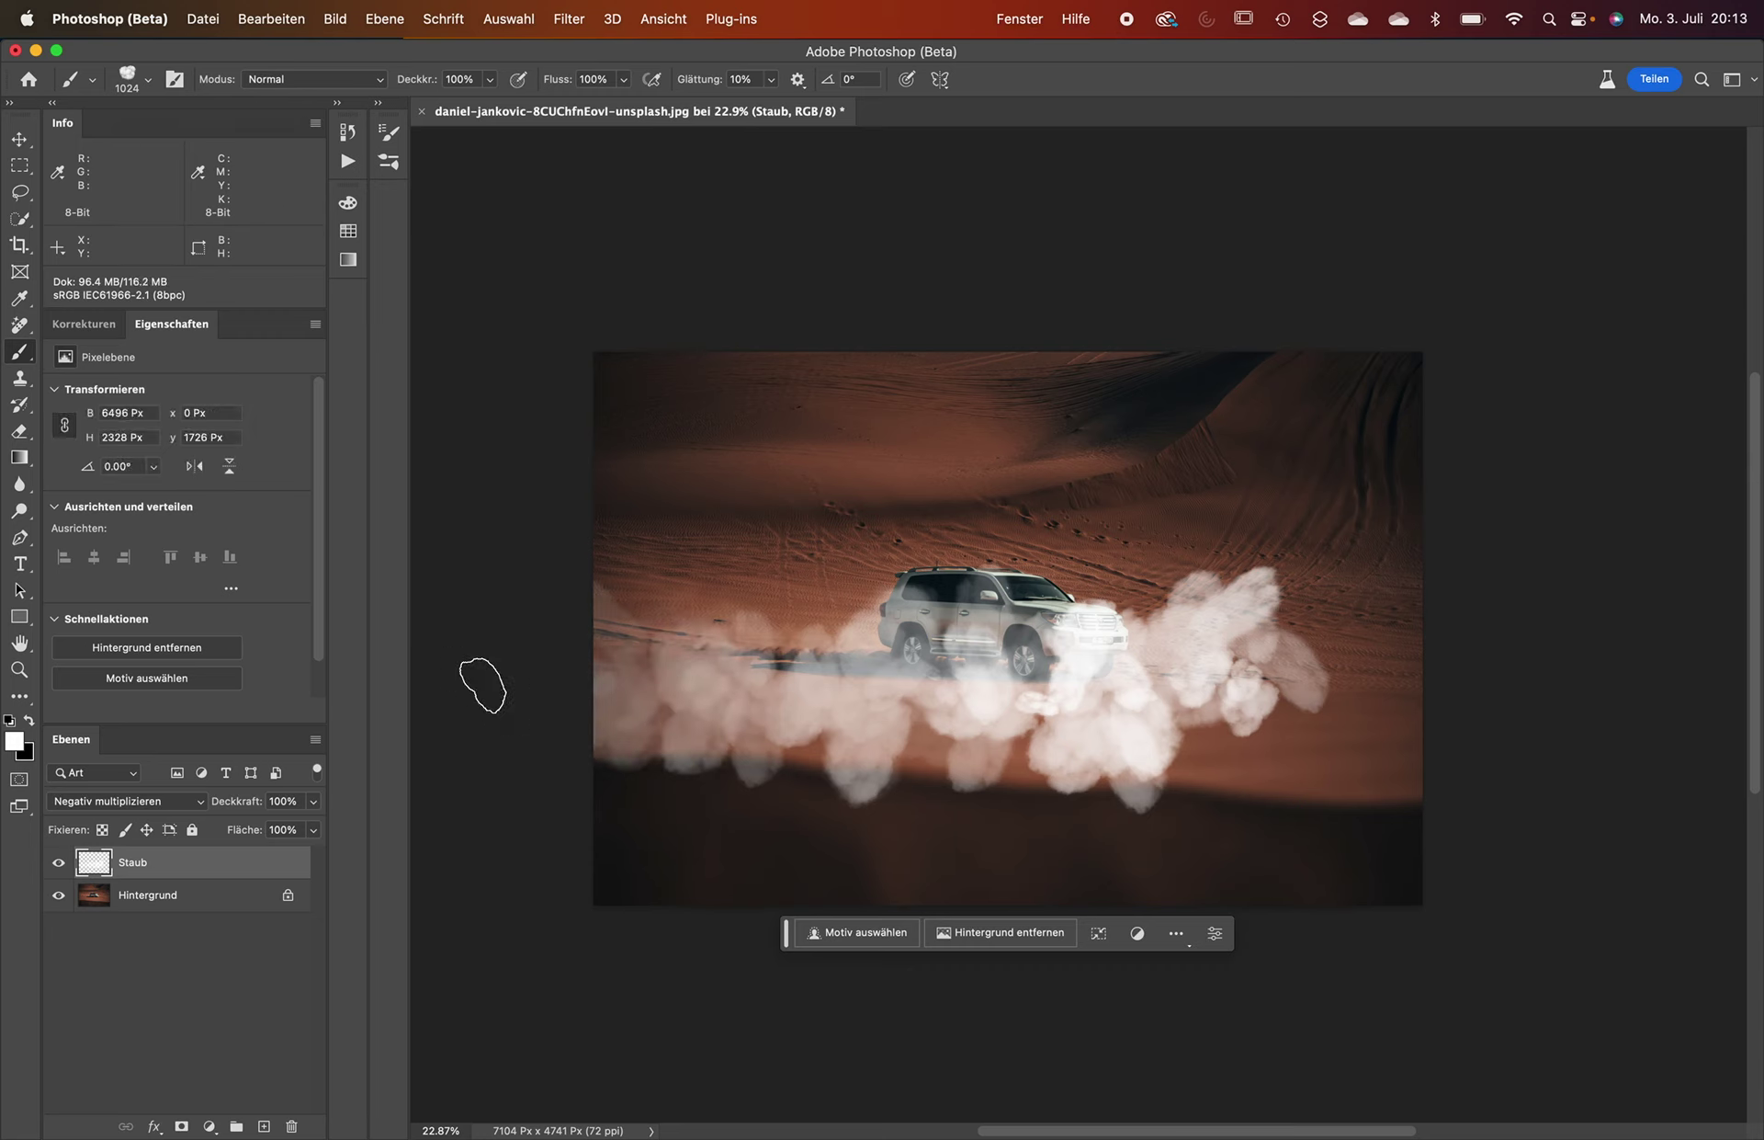
key(ctrl+z)
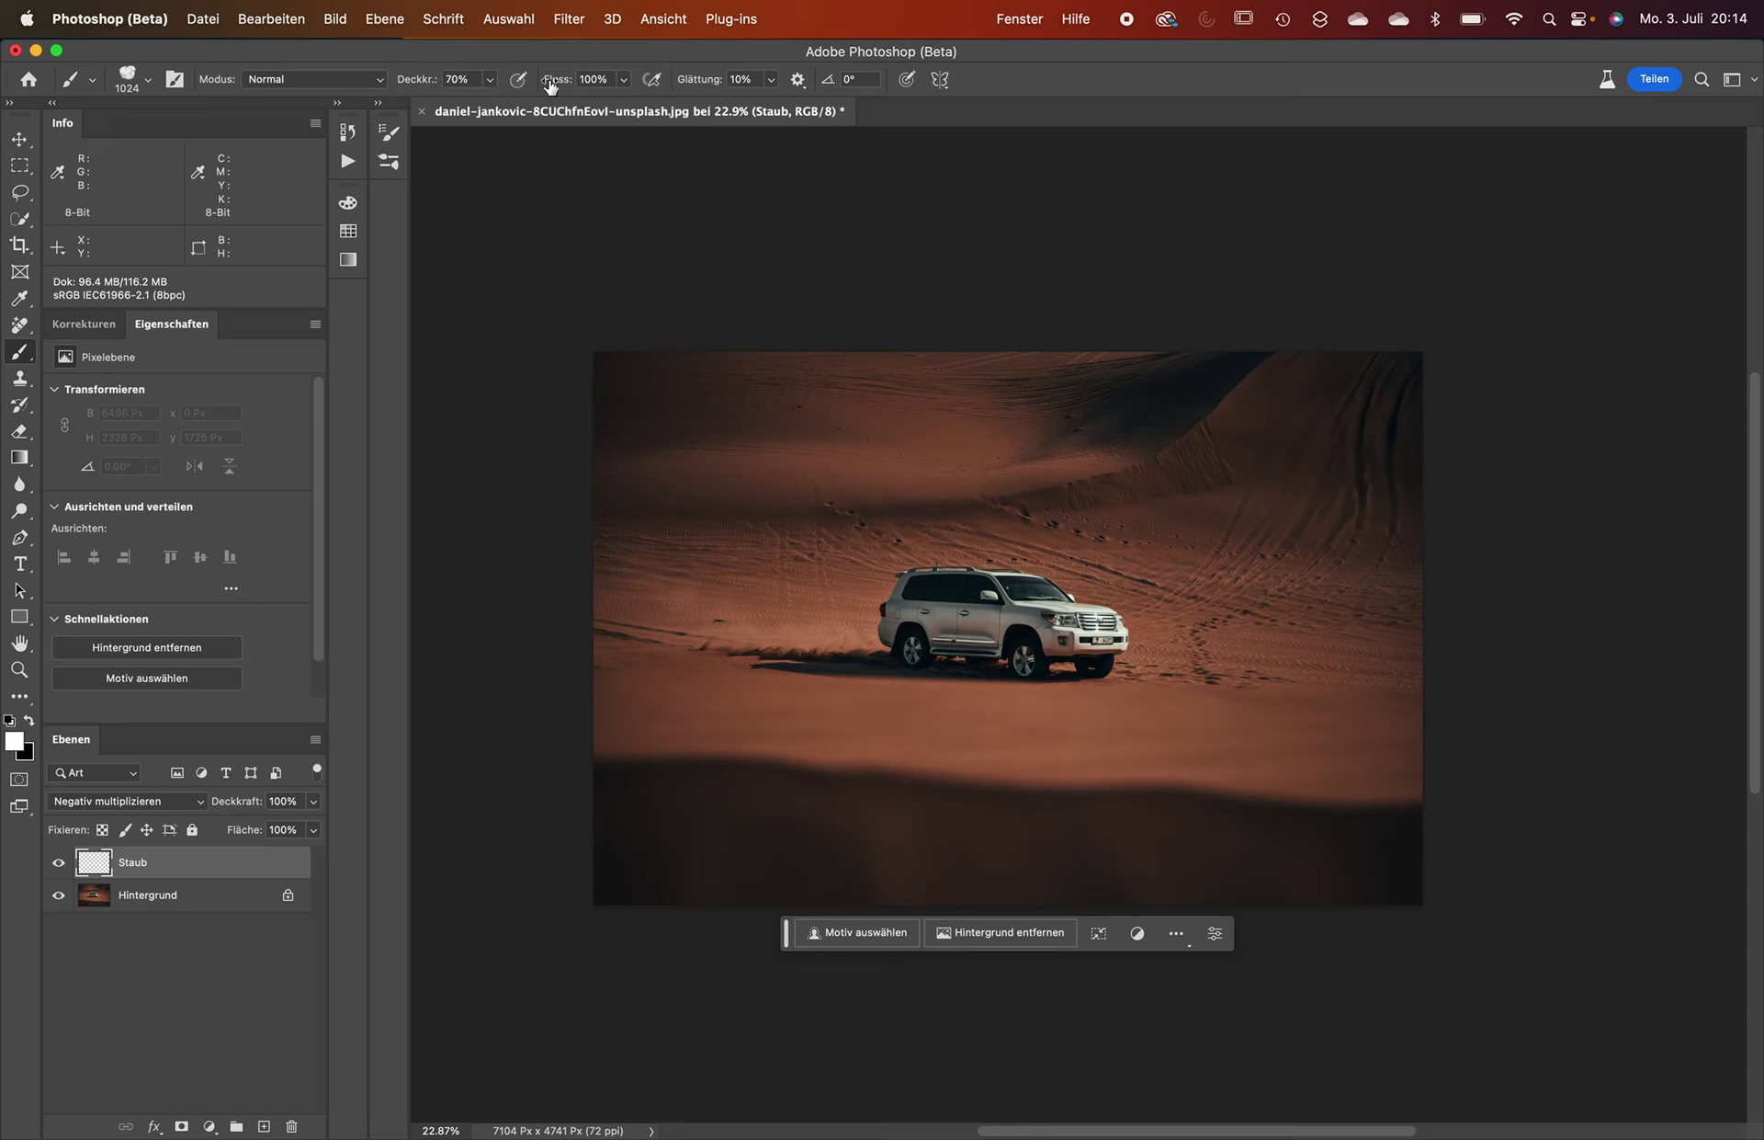
Lower brush flow to 50% and size to about 431 px, undoing trial strokes.
key(shift+5)
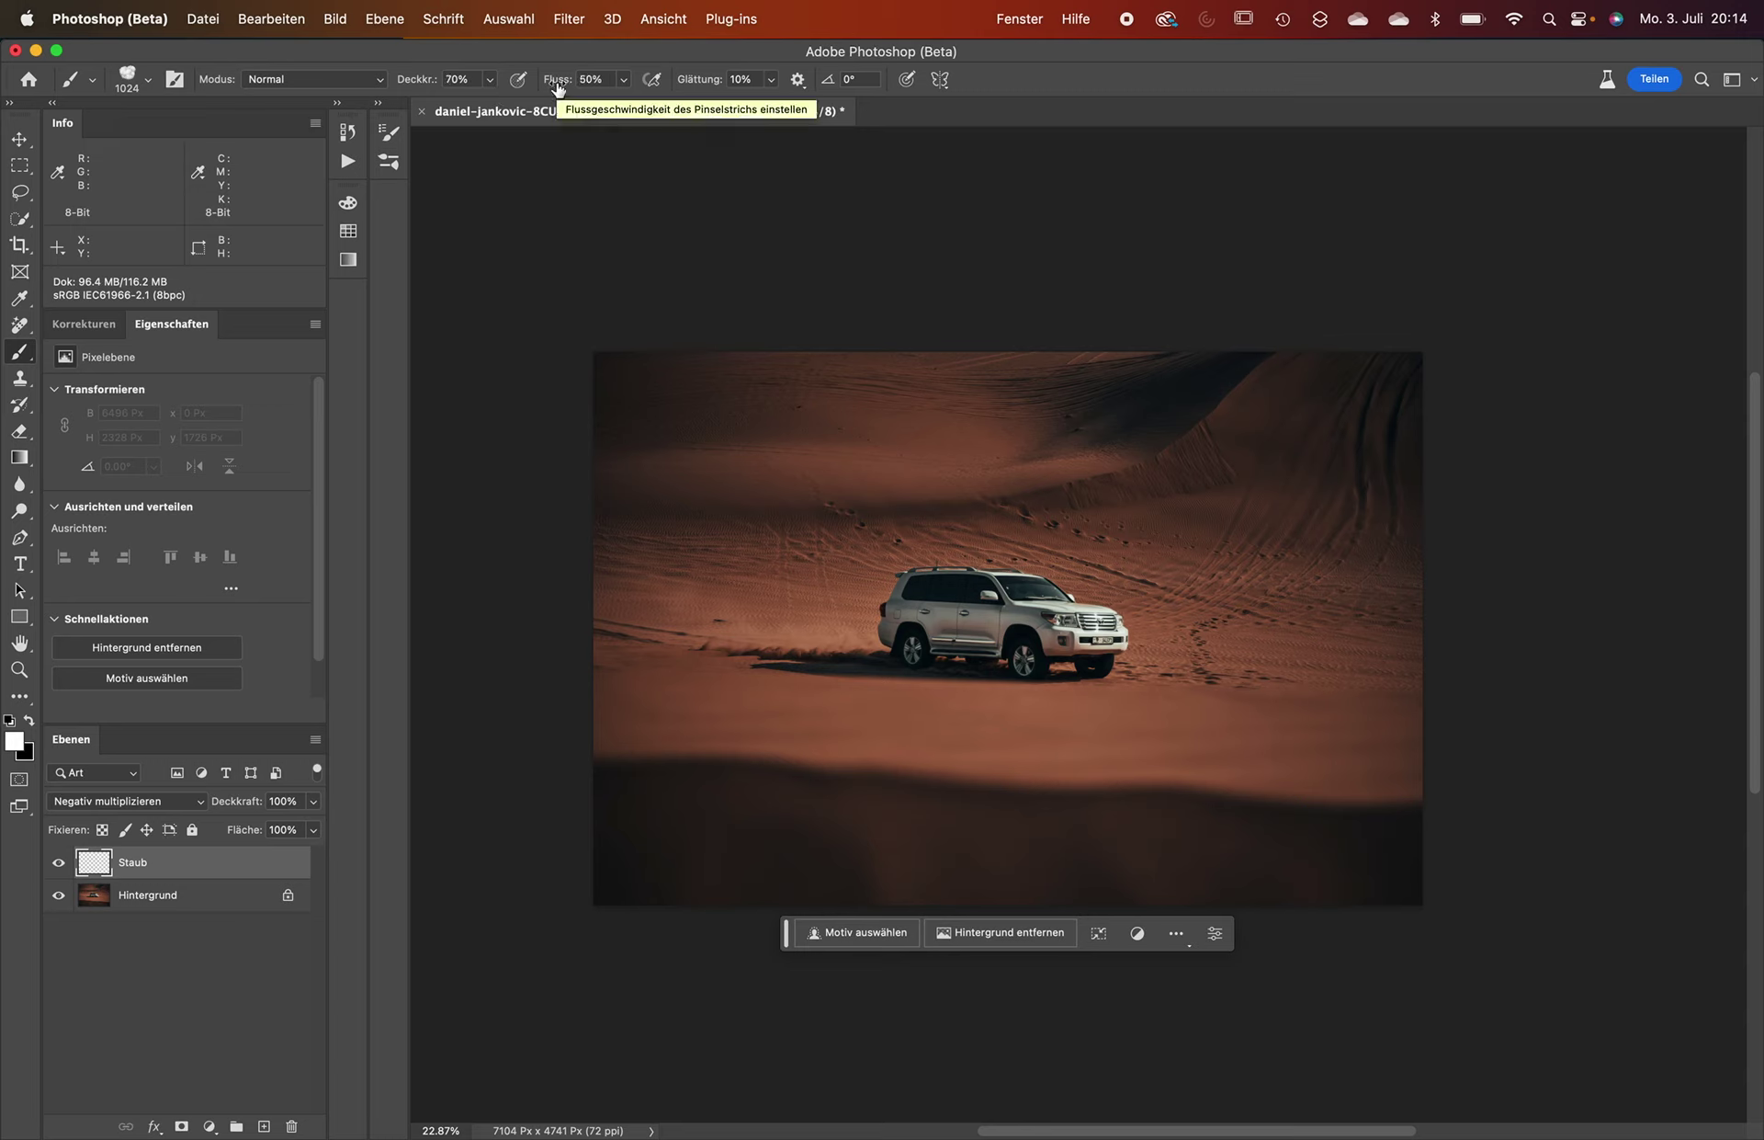
drag(1108, 662, 485, 632)
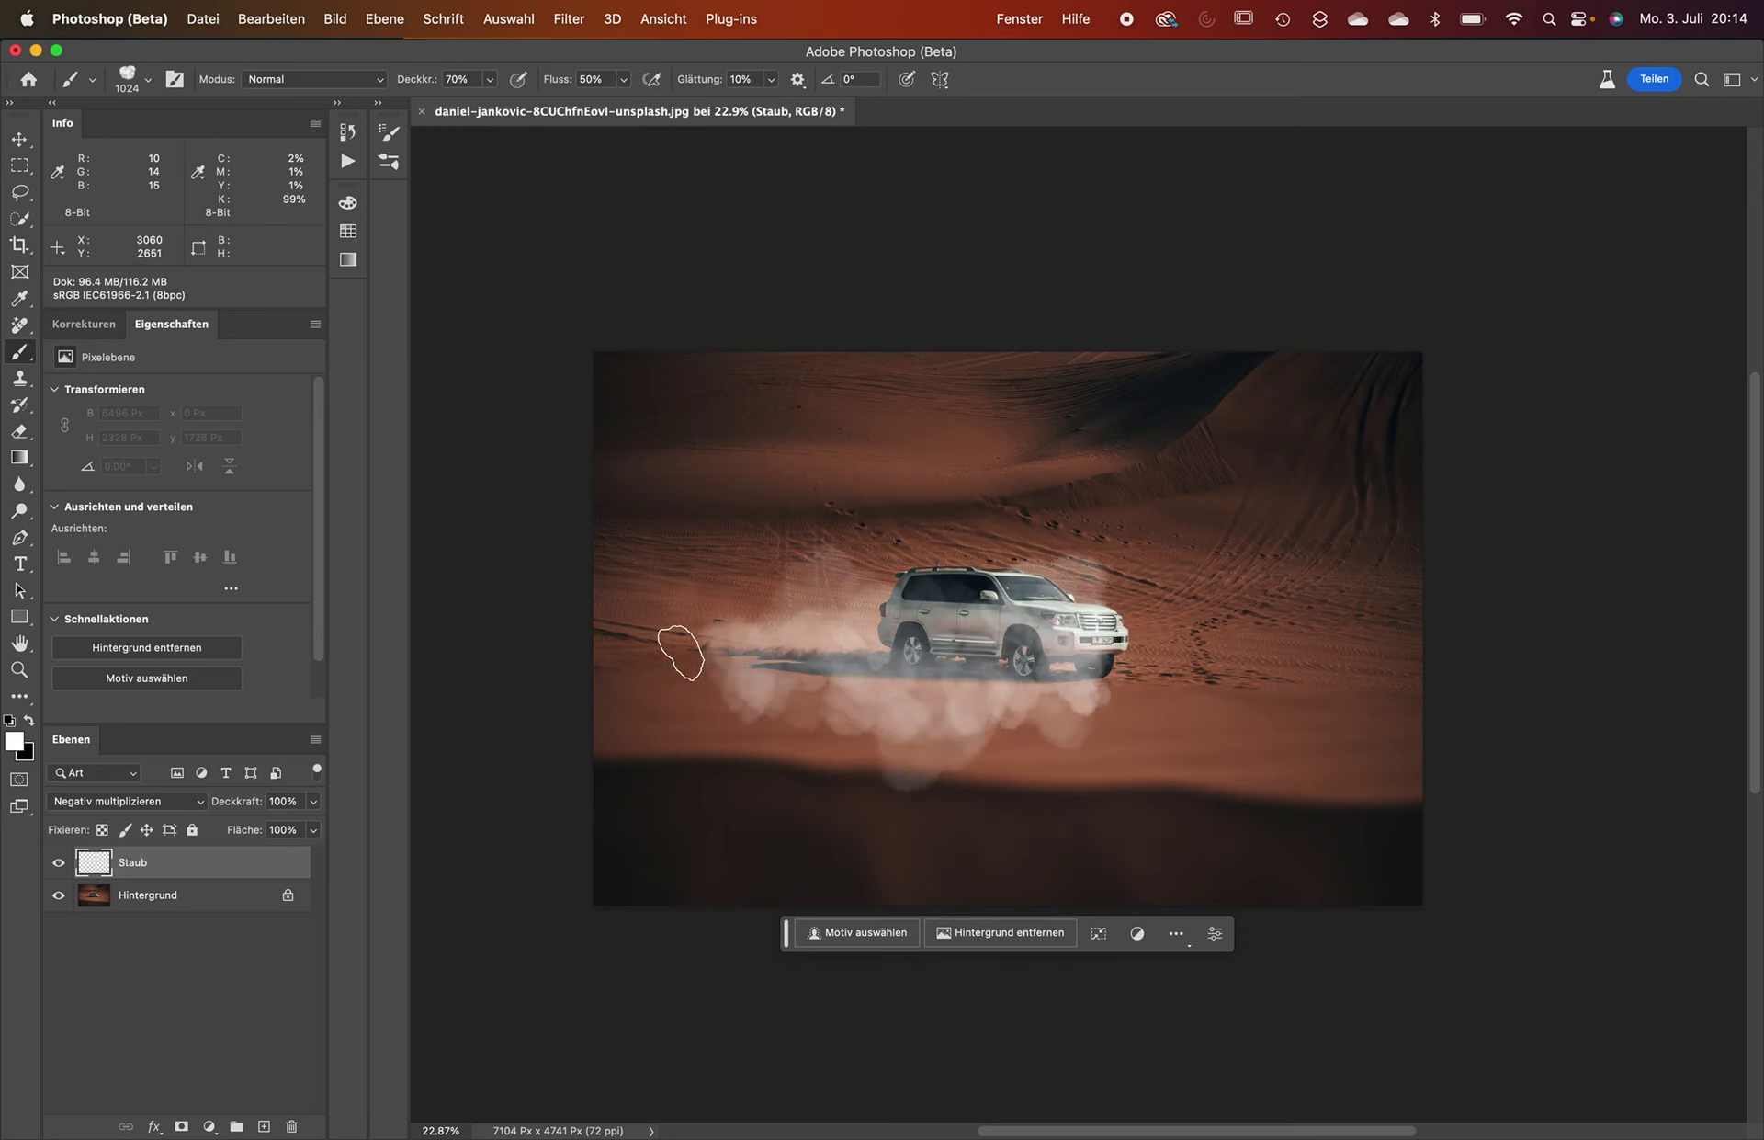
key(super+z)
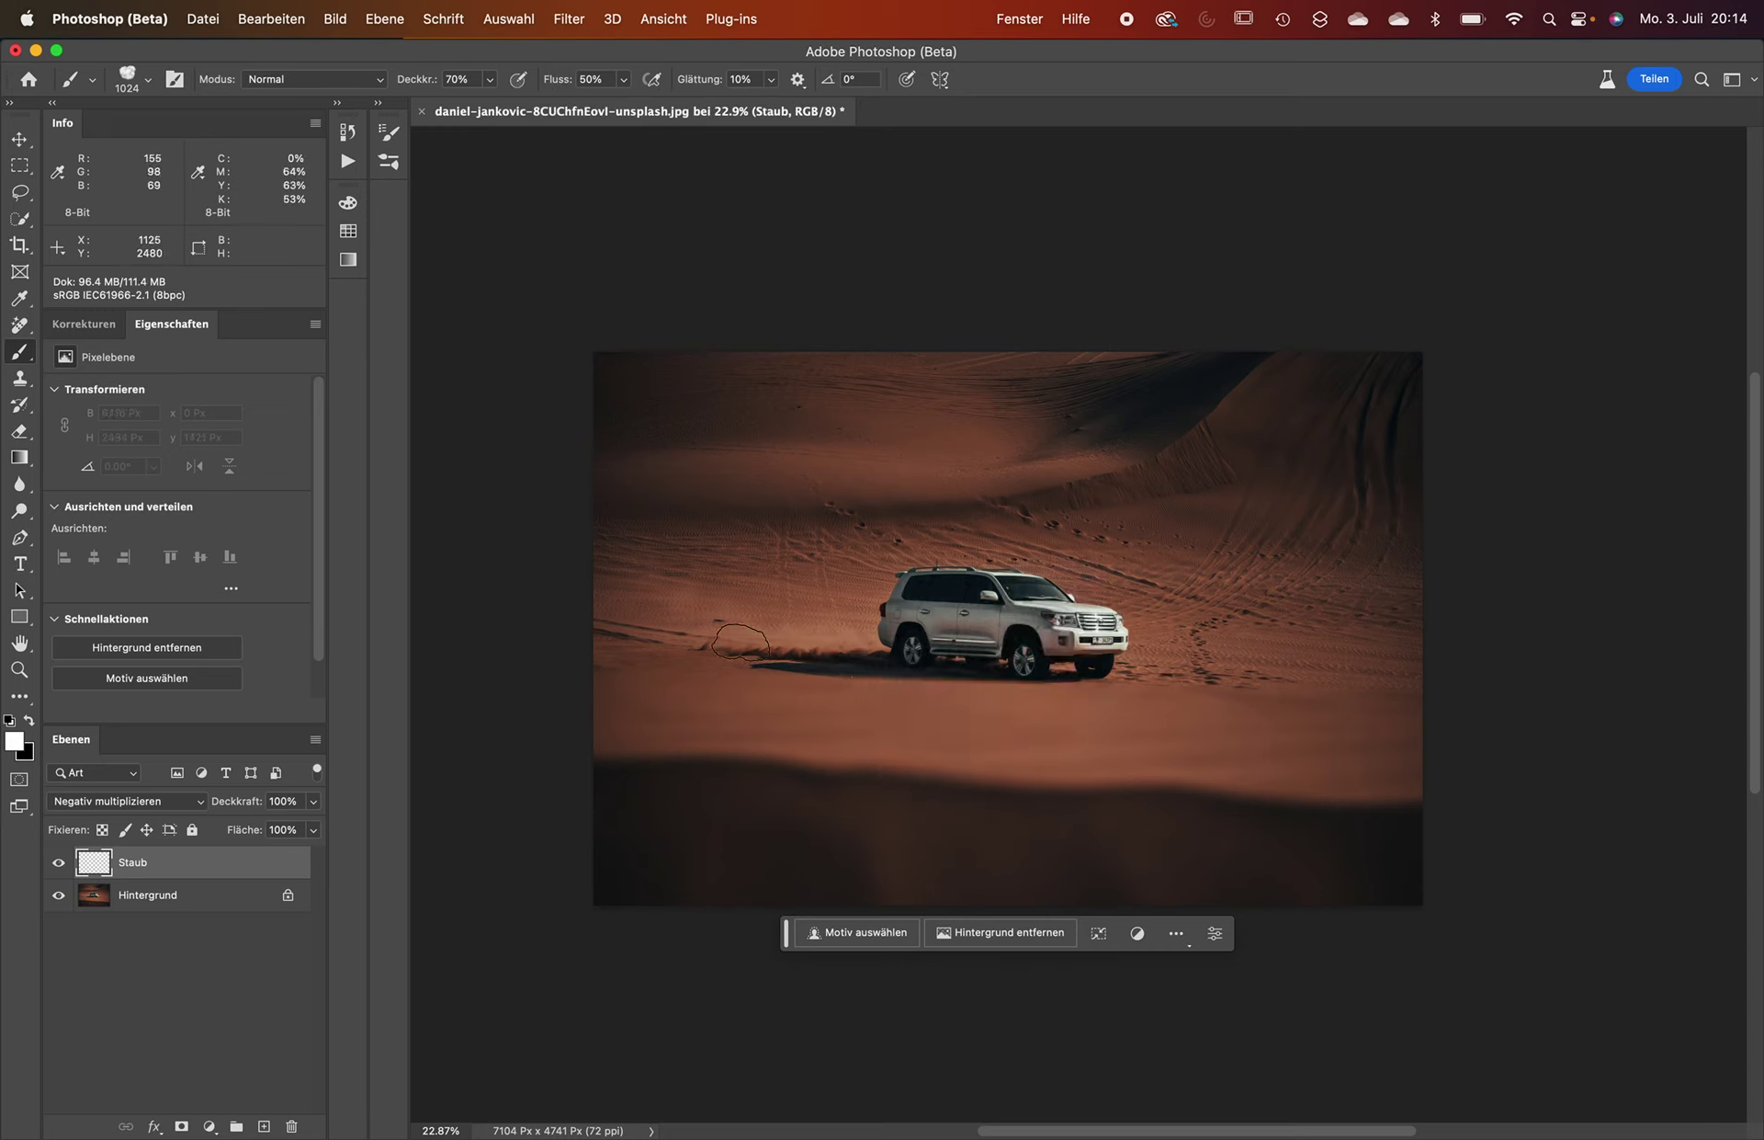
drag(983, 703, 745, 646)
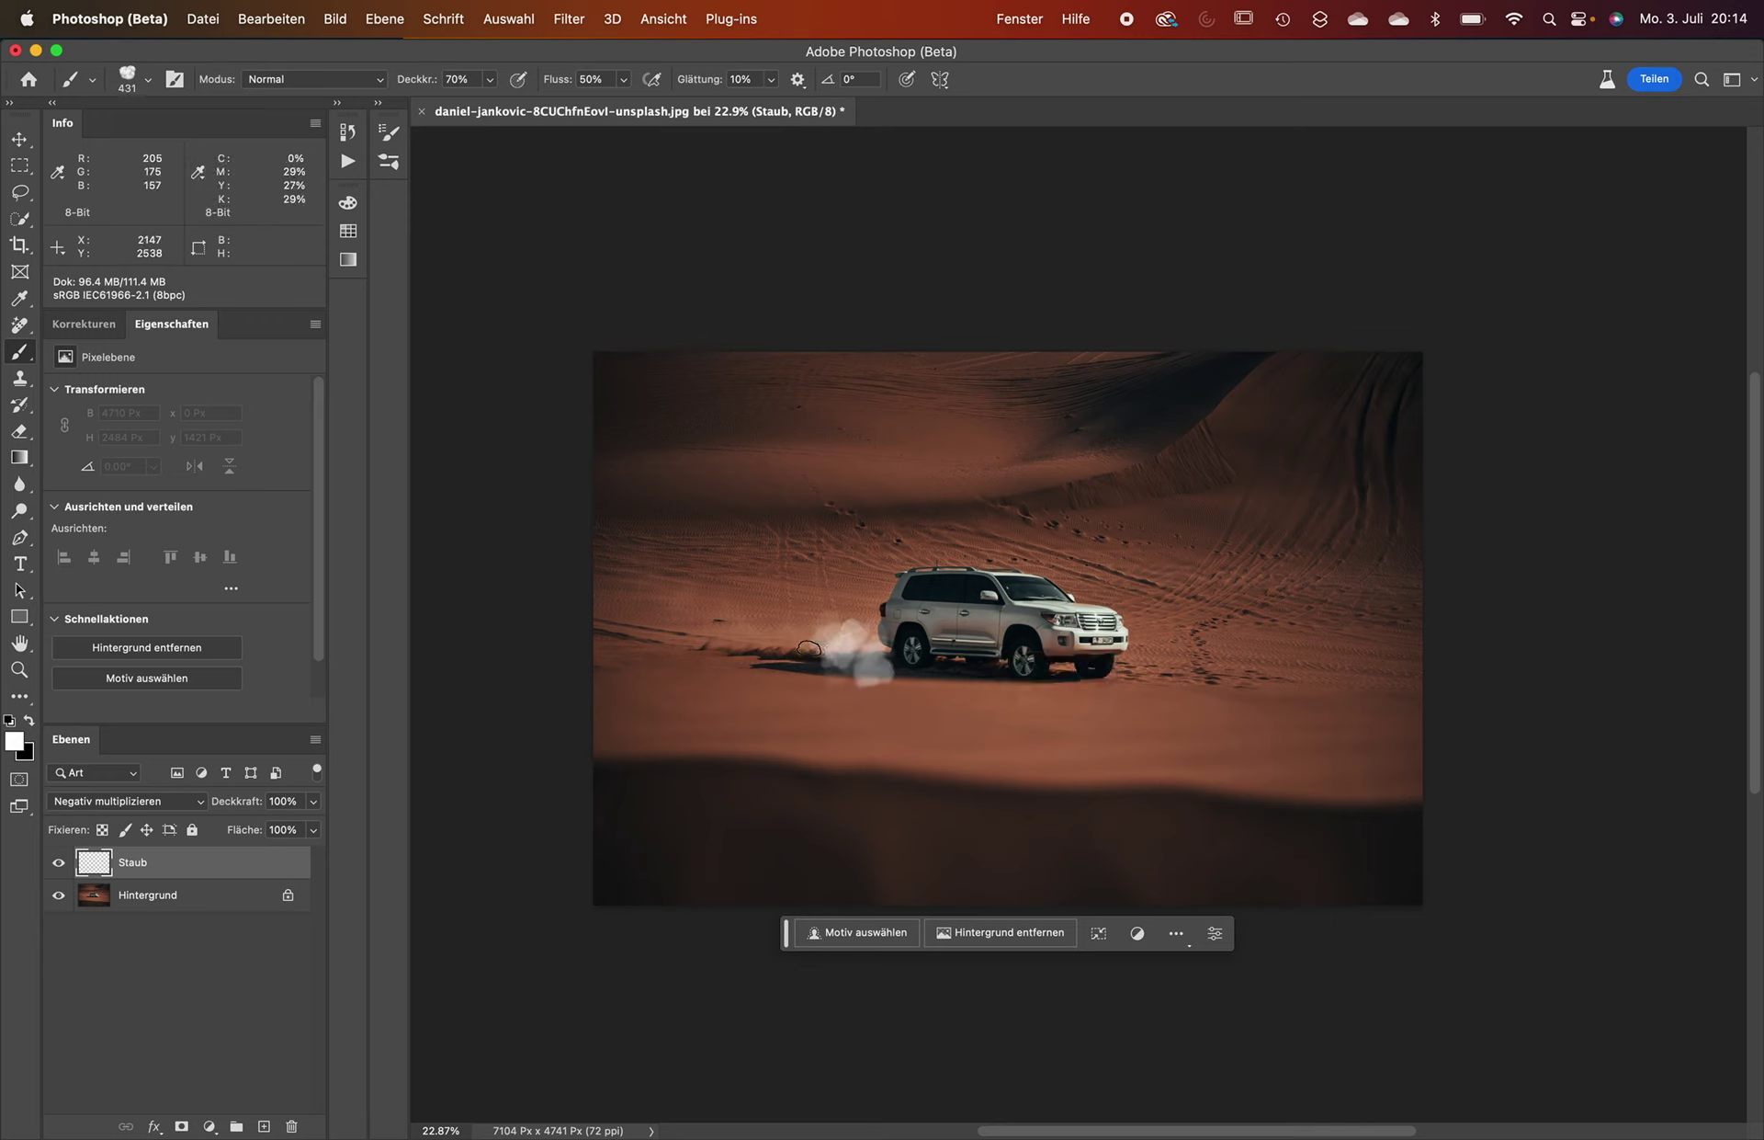
key(super+z)
With a ~270 px brush, paint dust behind the car toward the left edge.
drag(883, 656, 703, 634)
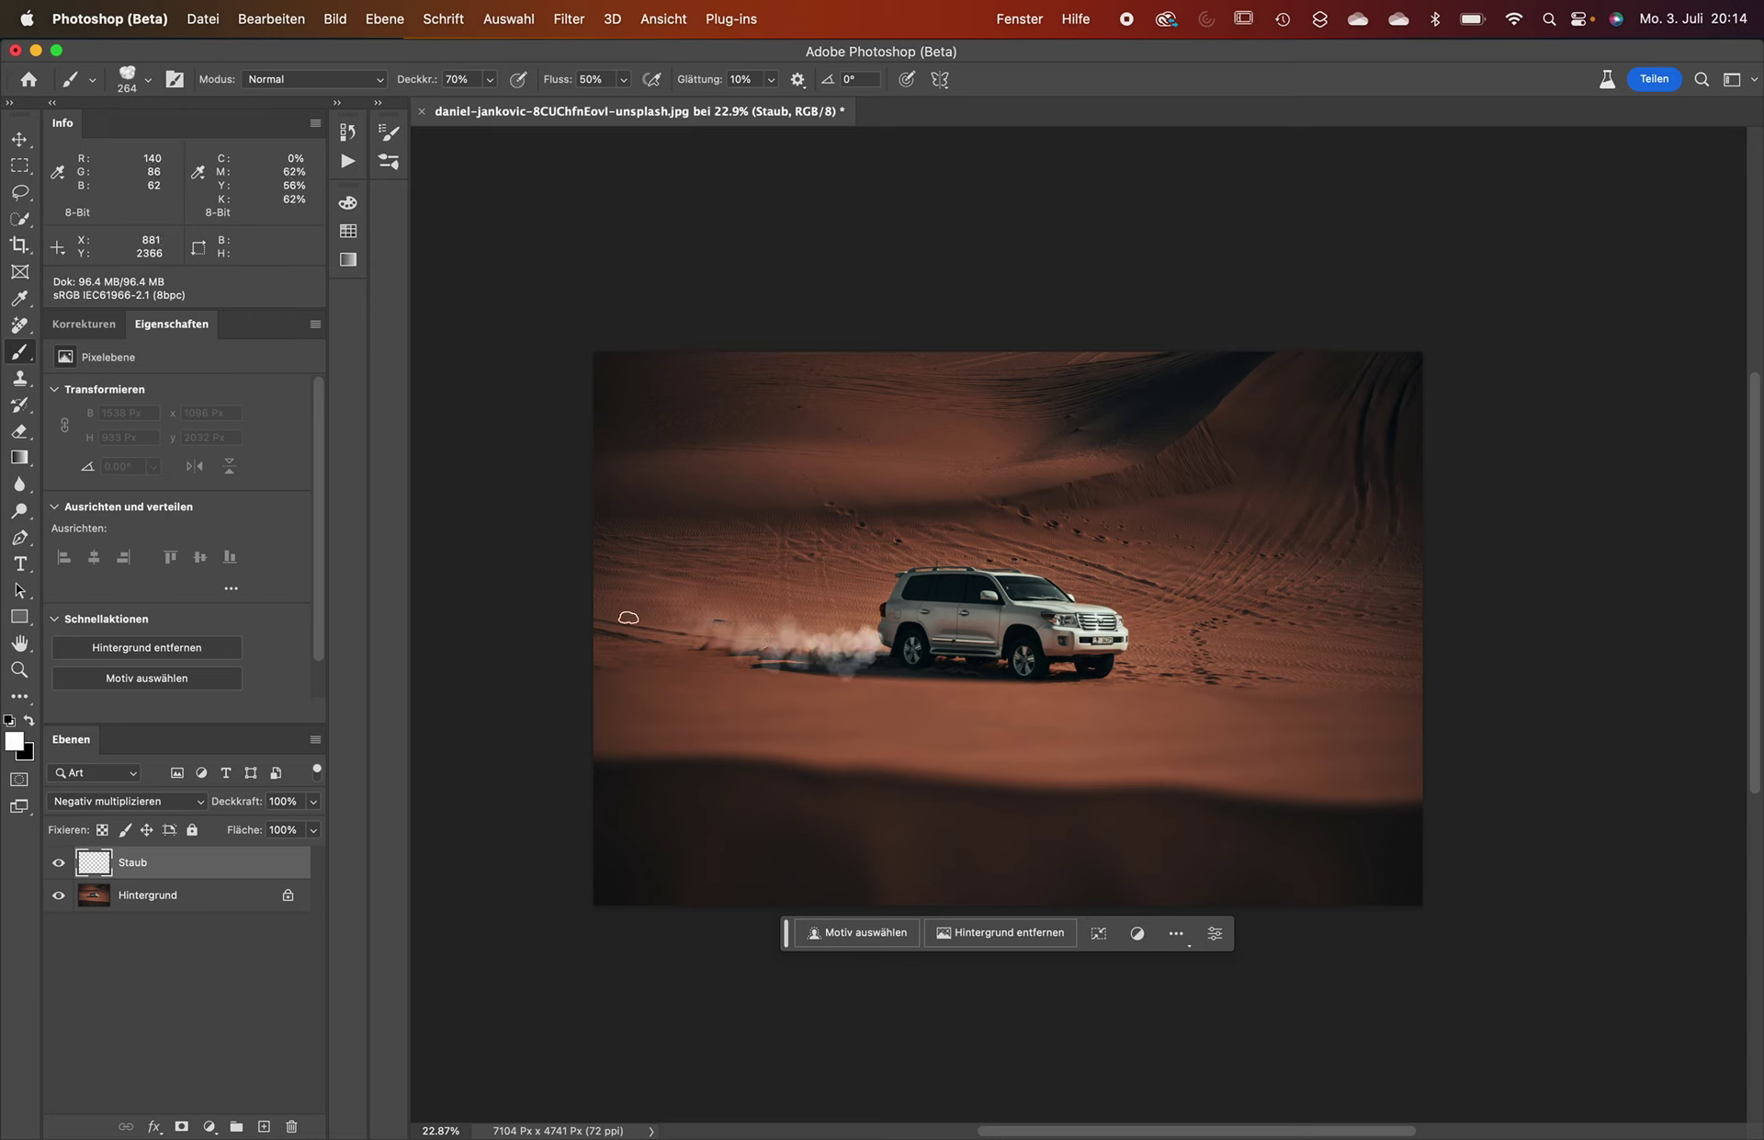
drag(827, 648, 620, 634)
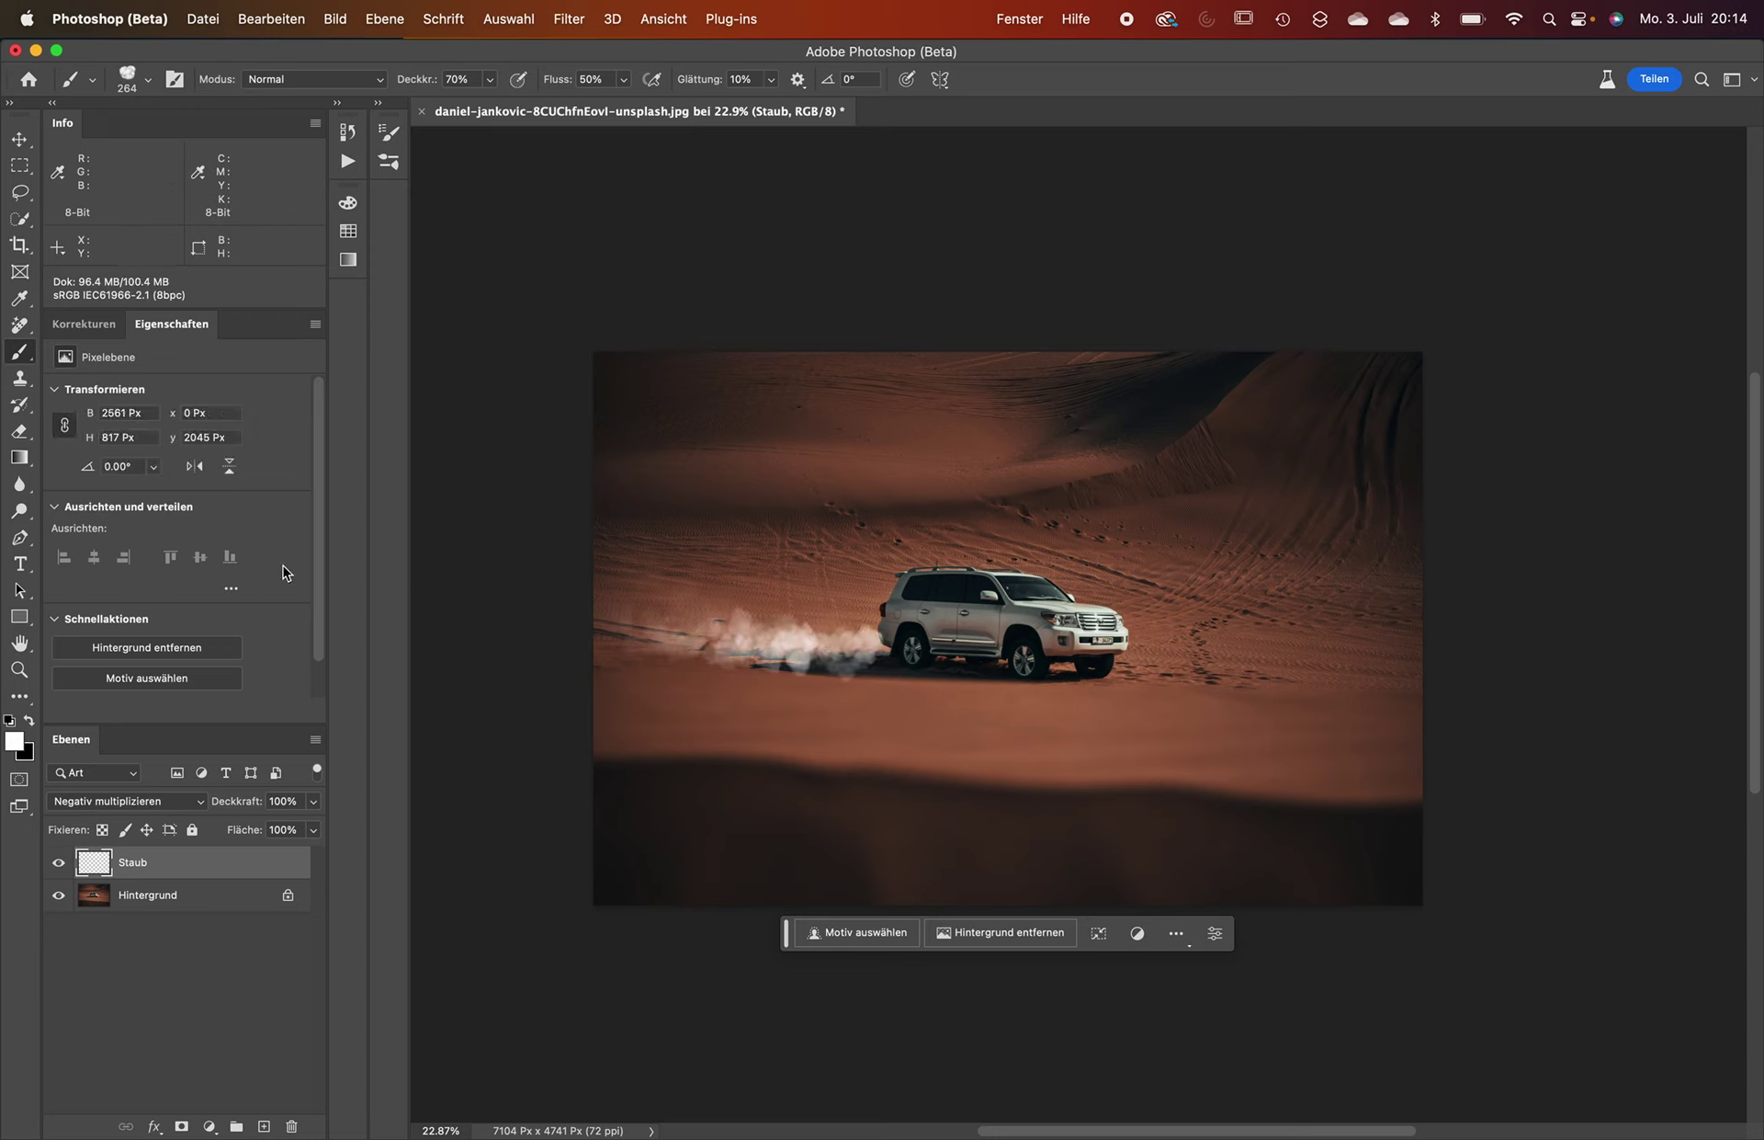
drag(758, 648, 430, 658)
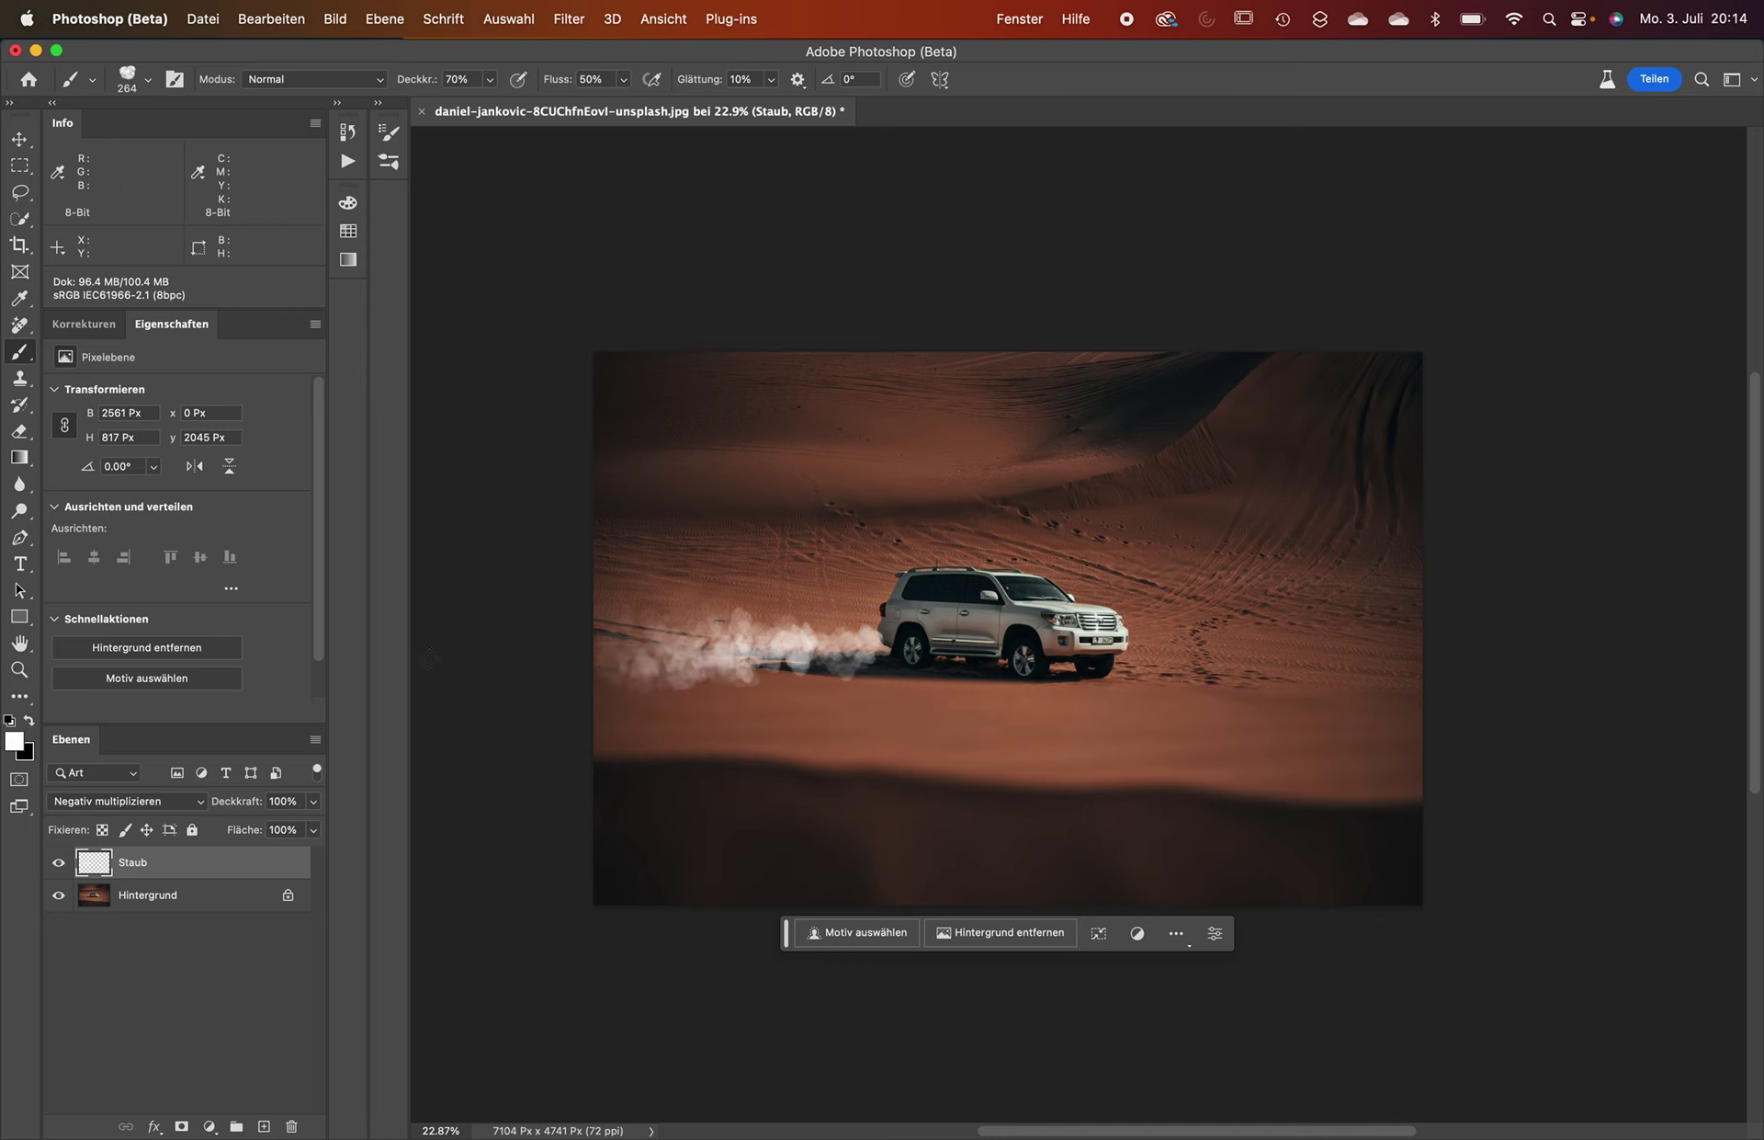
key(super+z)
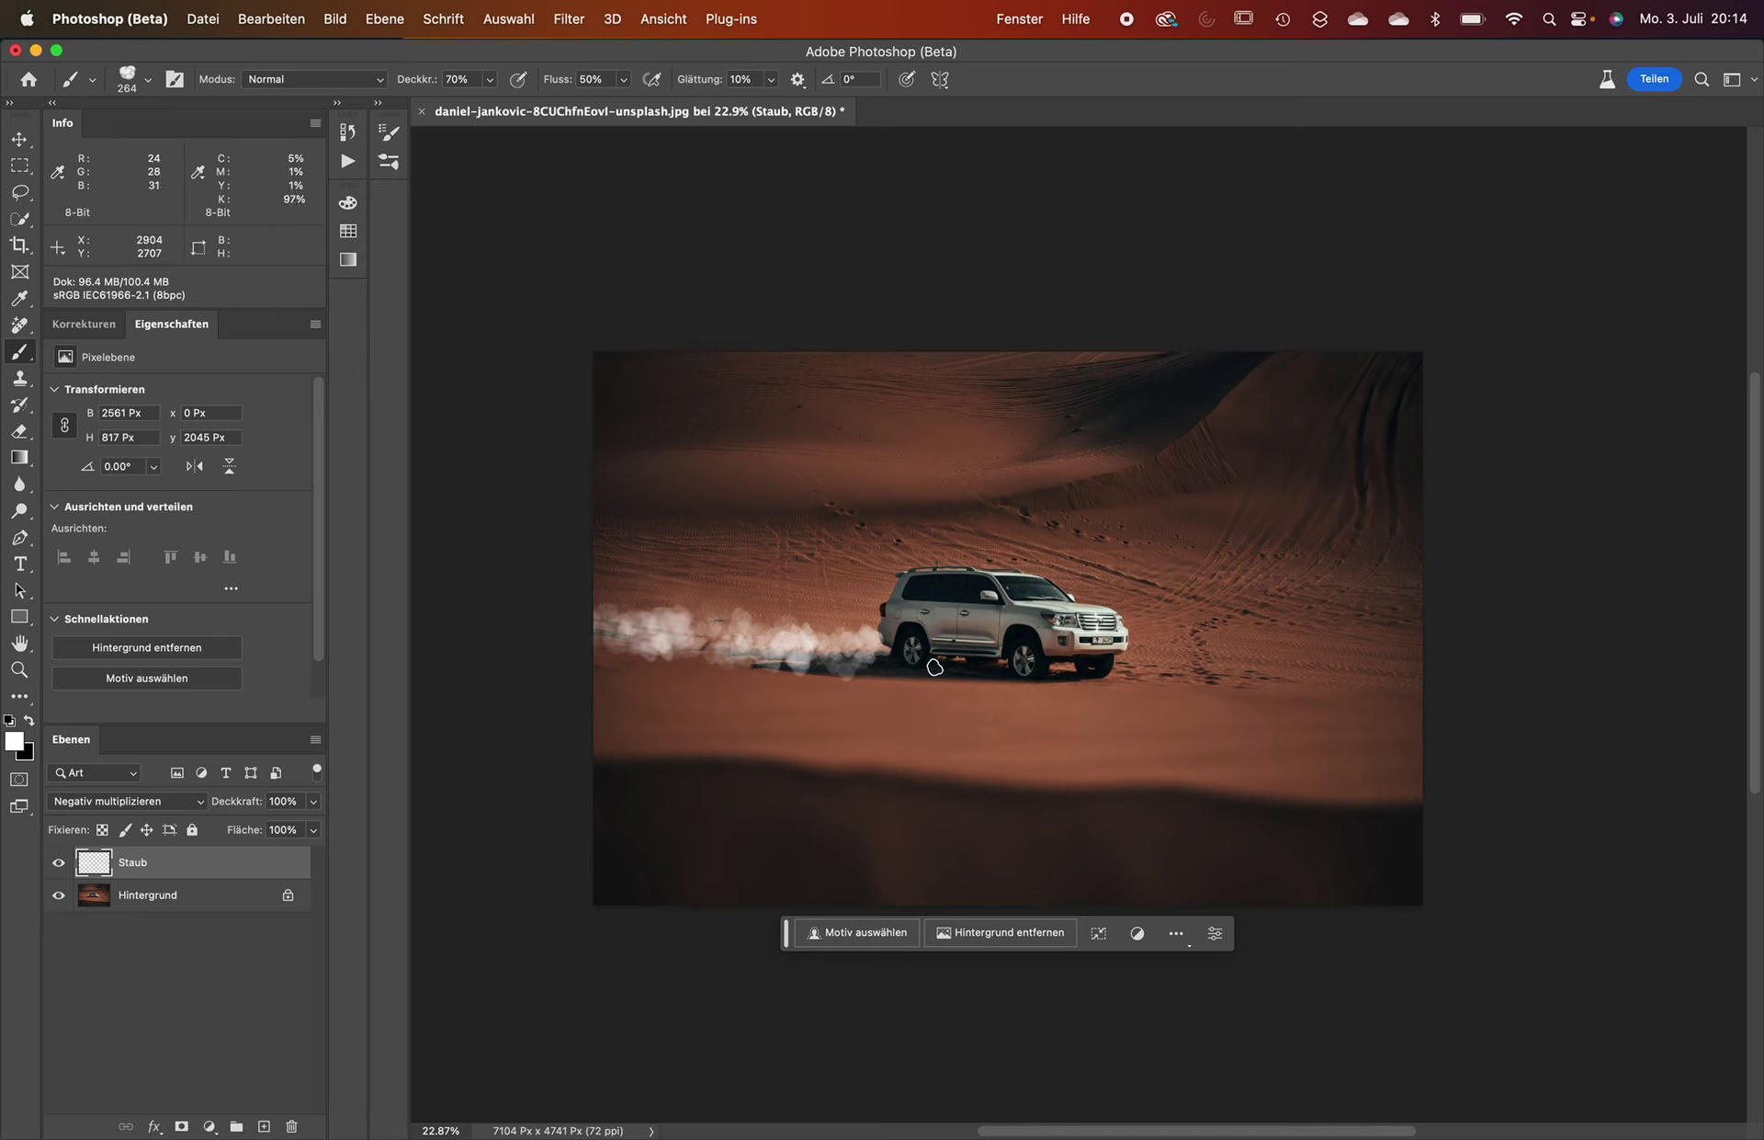
With a ~98 px brush, add small dust puffs along the trail and under the wheels.
drag(1031, 684, 1042, 678)
drag(1078, 675, 821, 661)
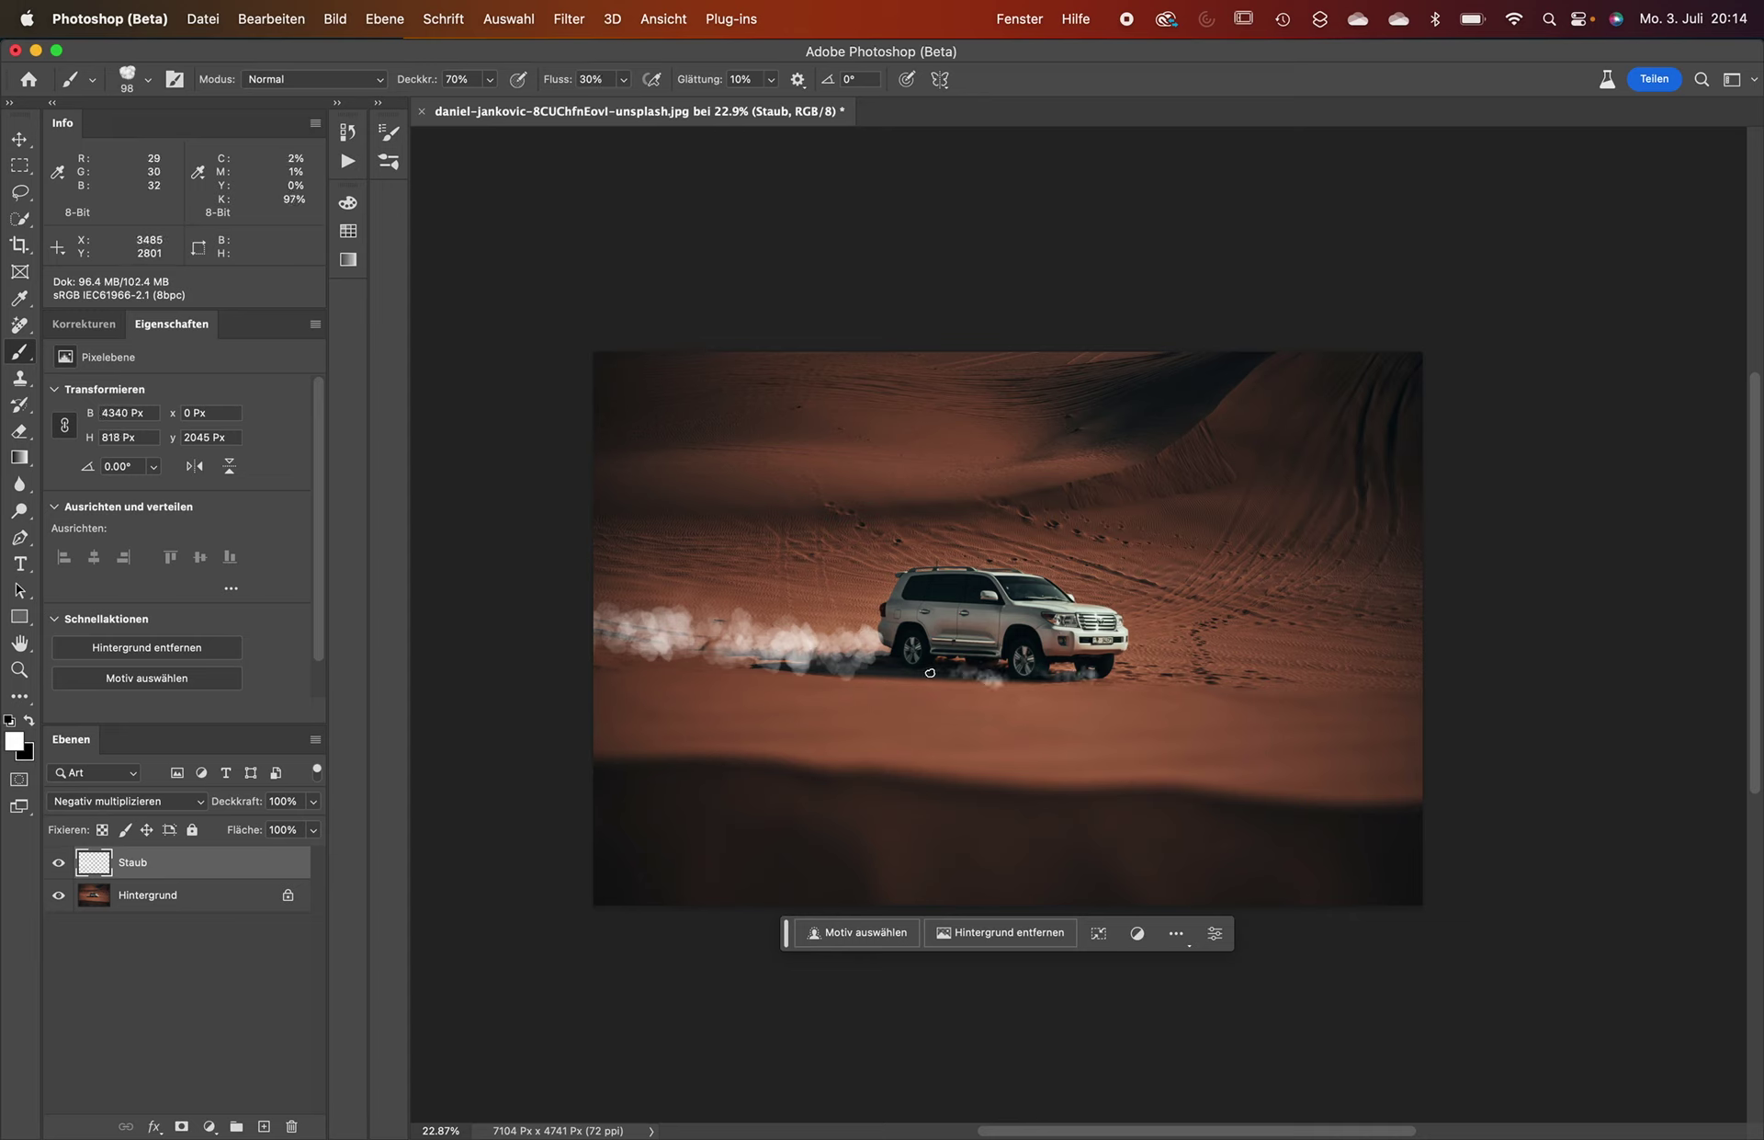
mouse_move(1011, 680)
mouse_down()
mouse_move(860, 669)
mouse_move(921, 671)
mouse_up()
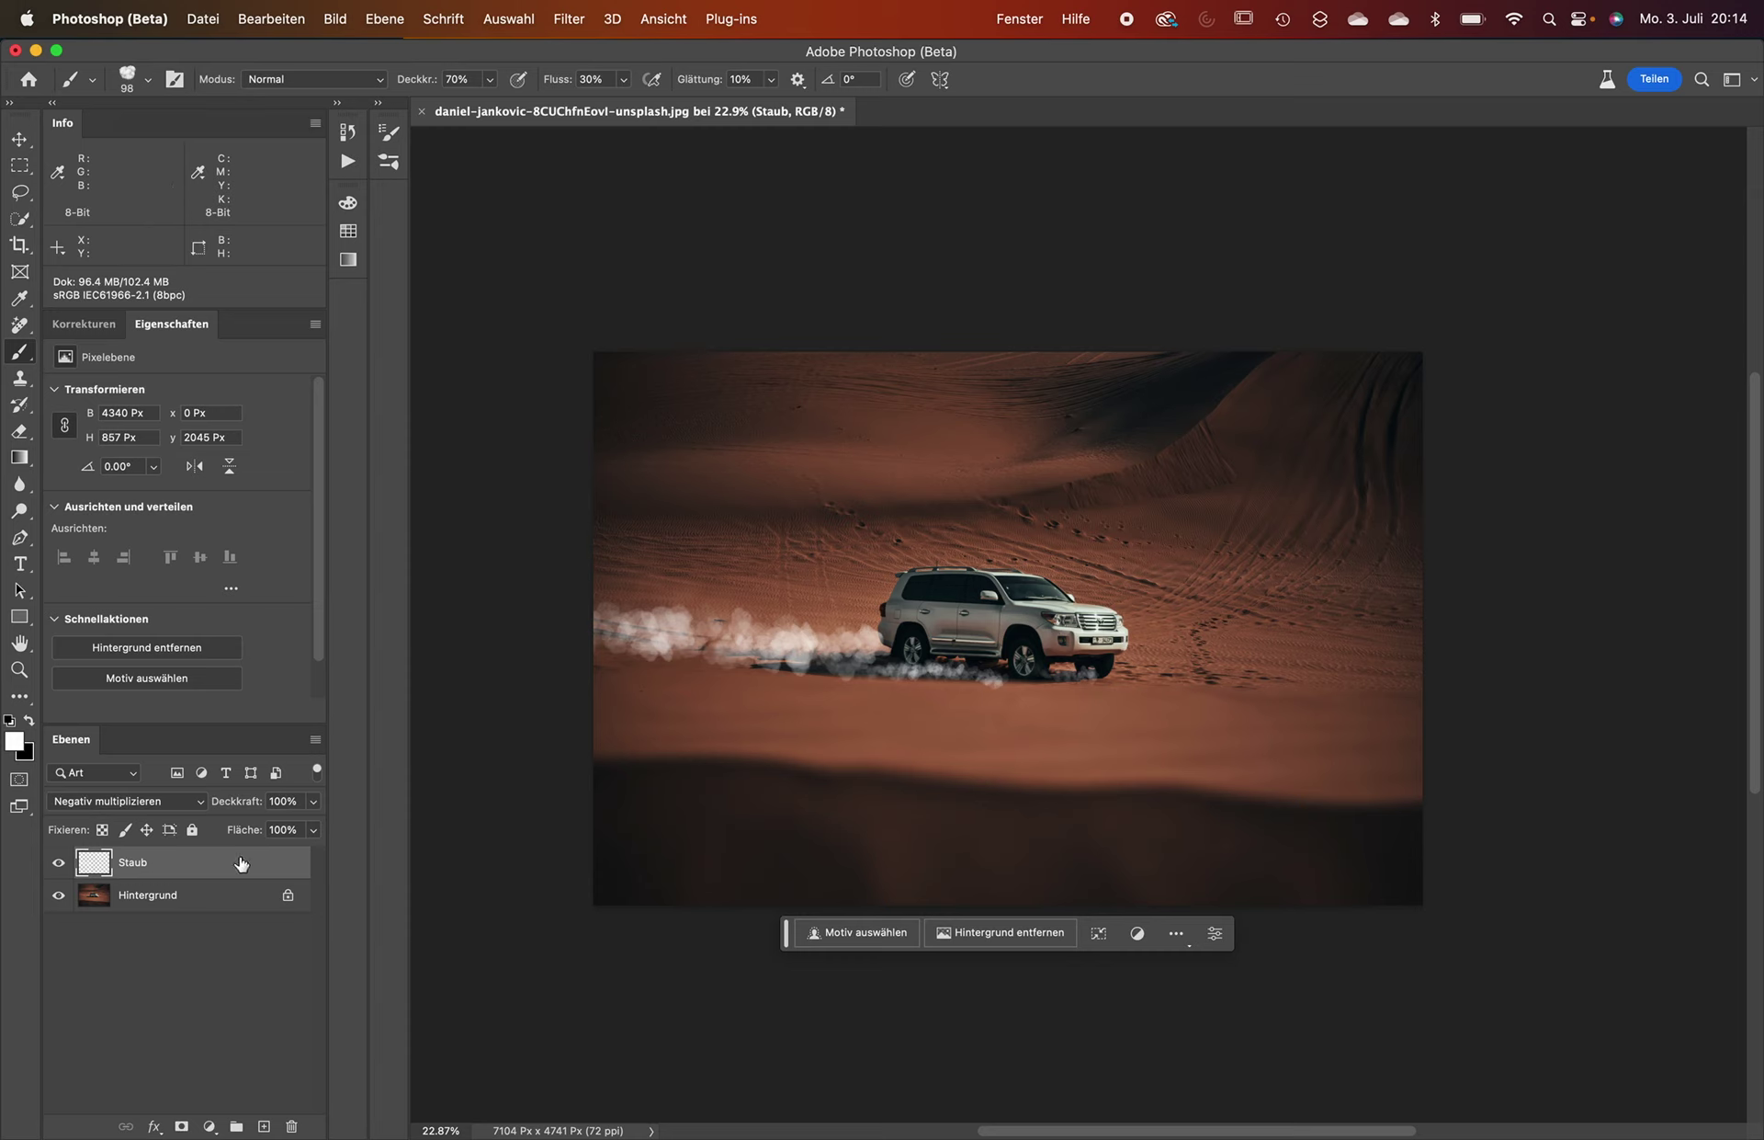
Group the dust layer and name the group Staub.
key(ctrl+g)
double_click(147, 858)
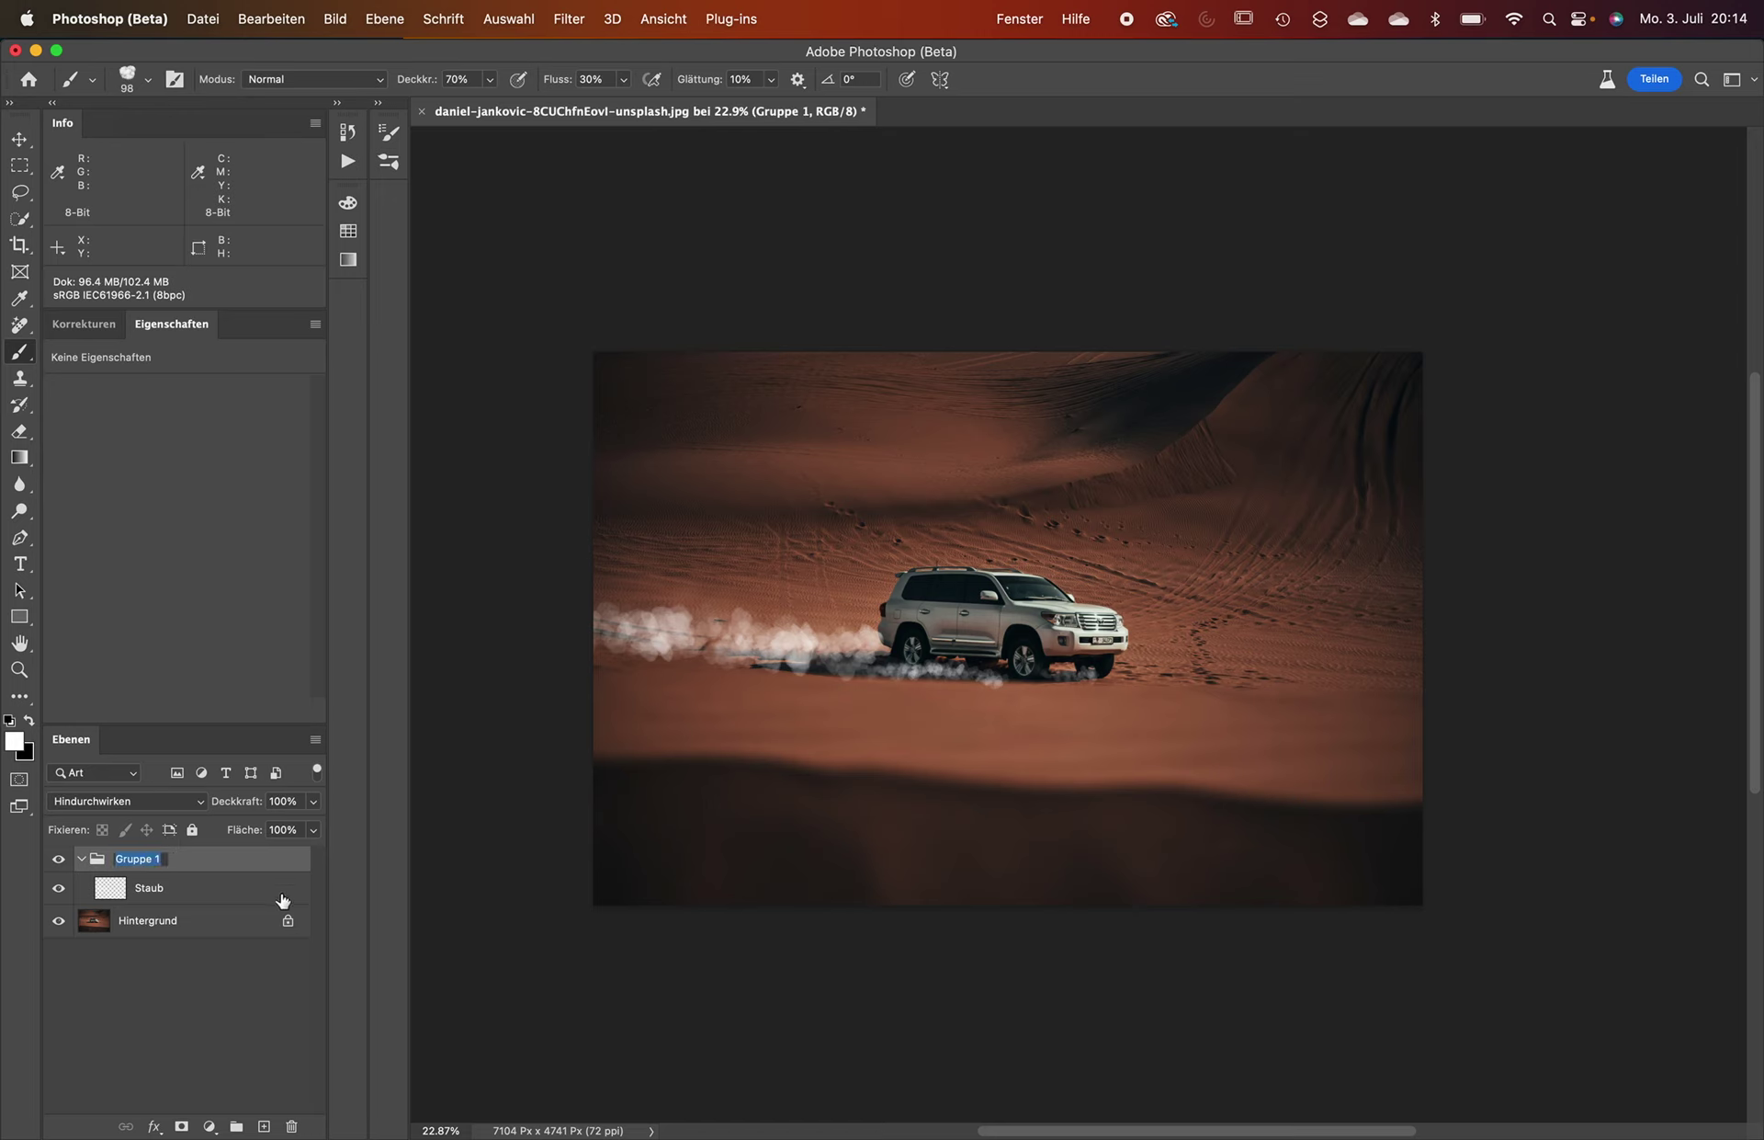
text(Staub)
key(Return)
click(190, 896)
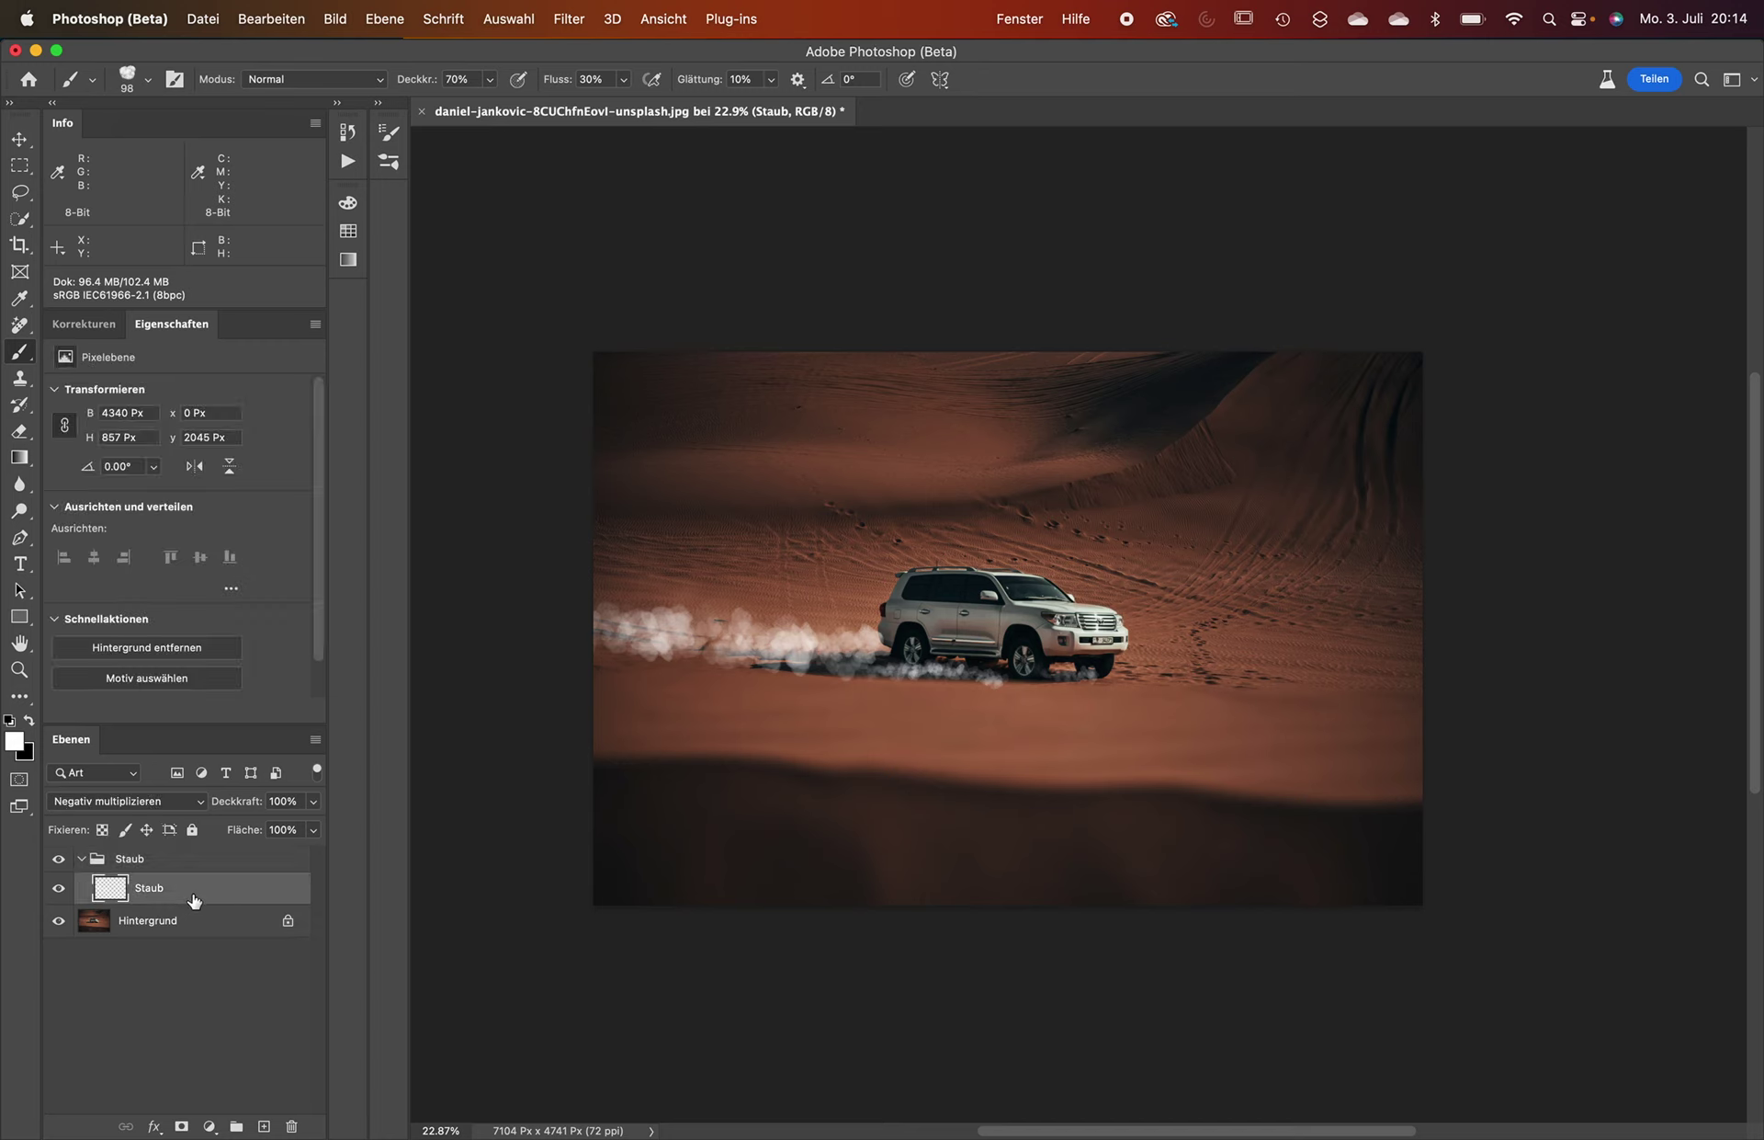
Add a Farbton/Sättigung adjustment layer clipped to the Staub dust layer.
click(82, 324)
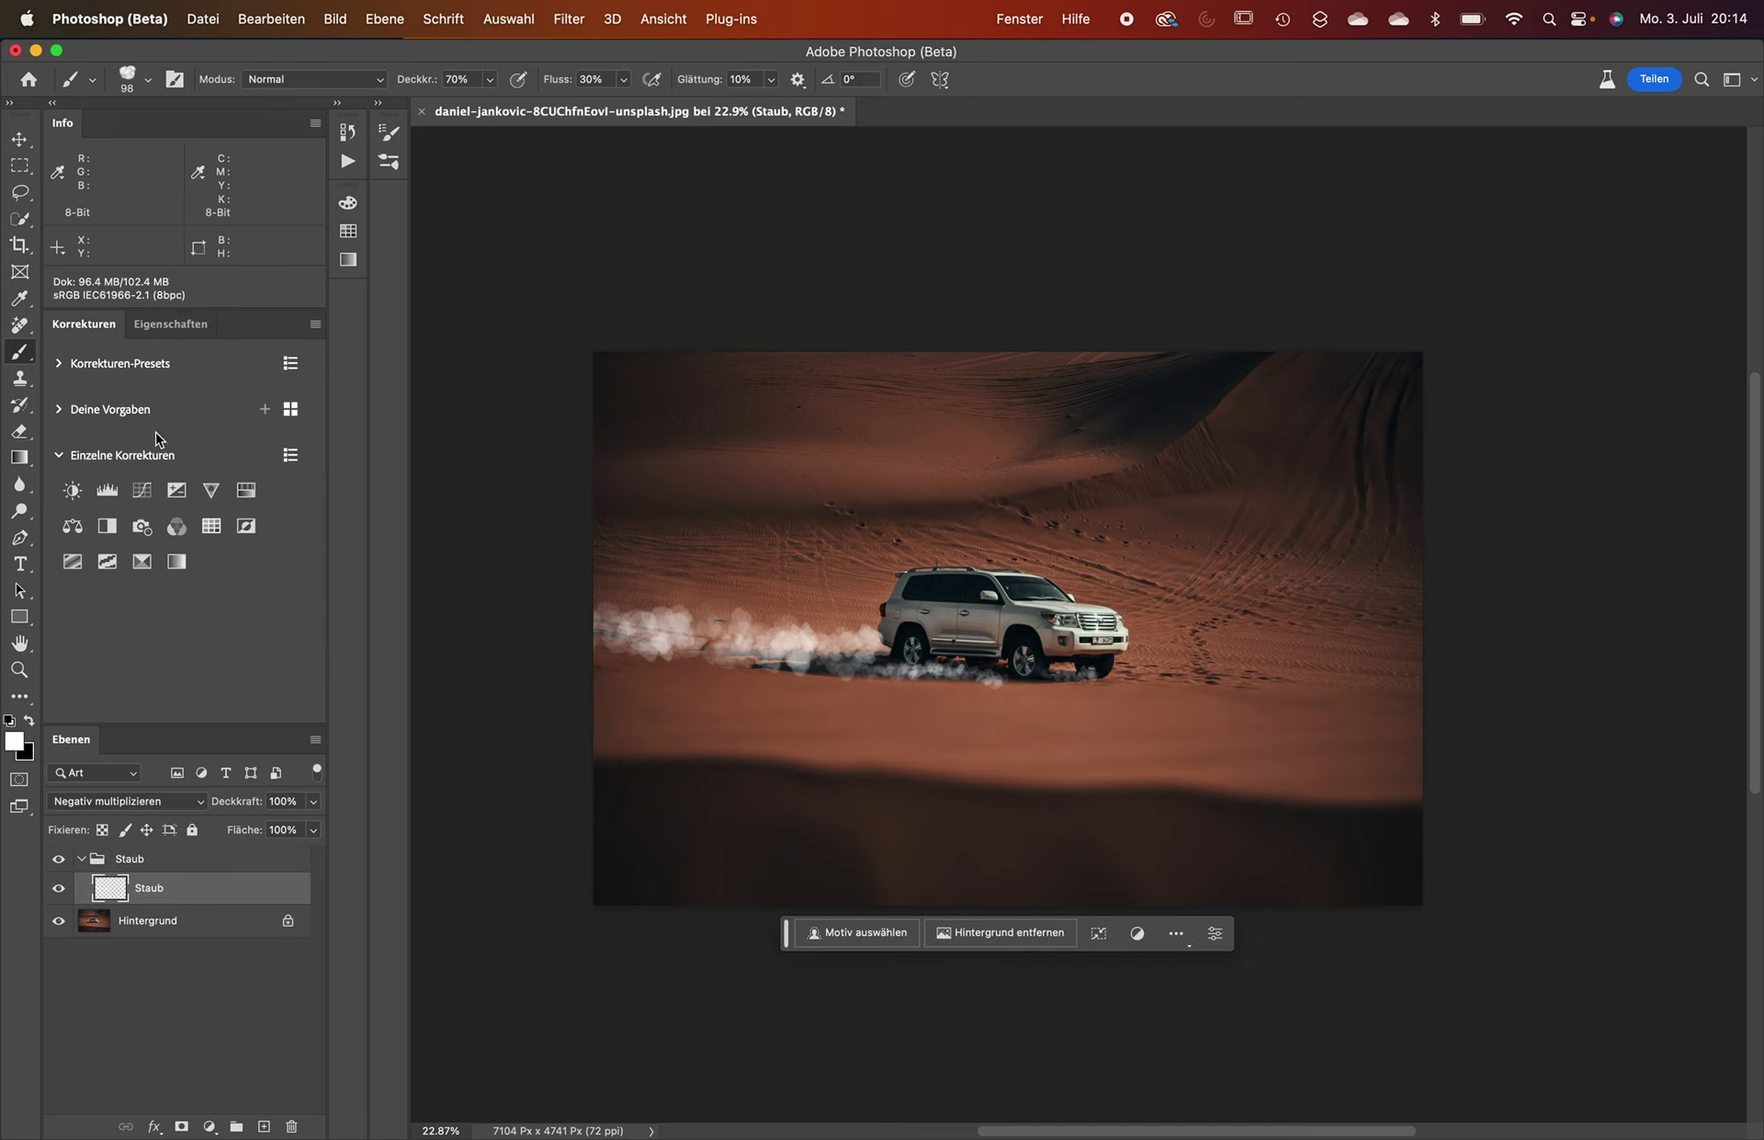
click(107, 526)
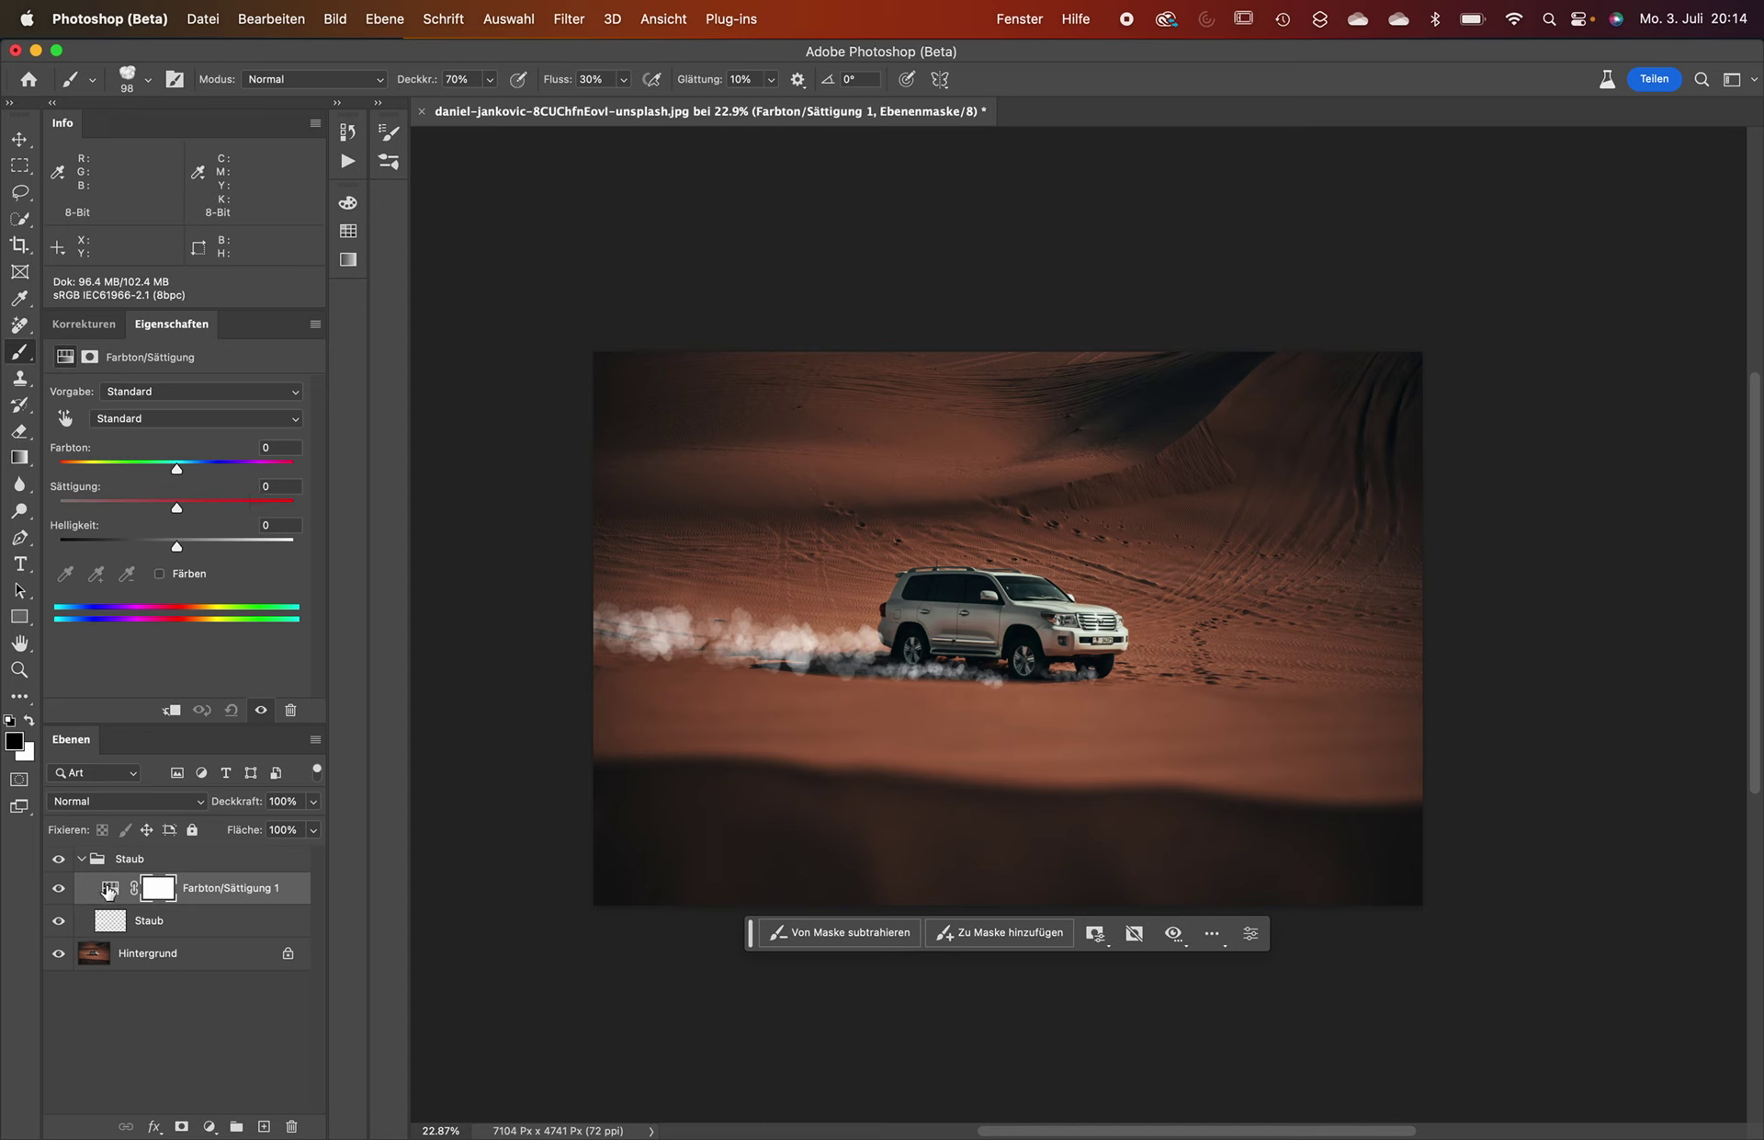
click(108, 889)
key(ctrl+alt+g)
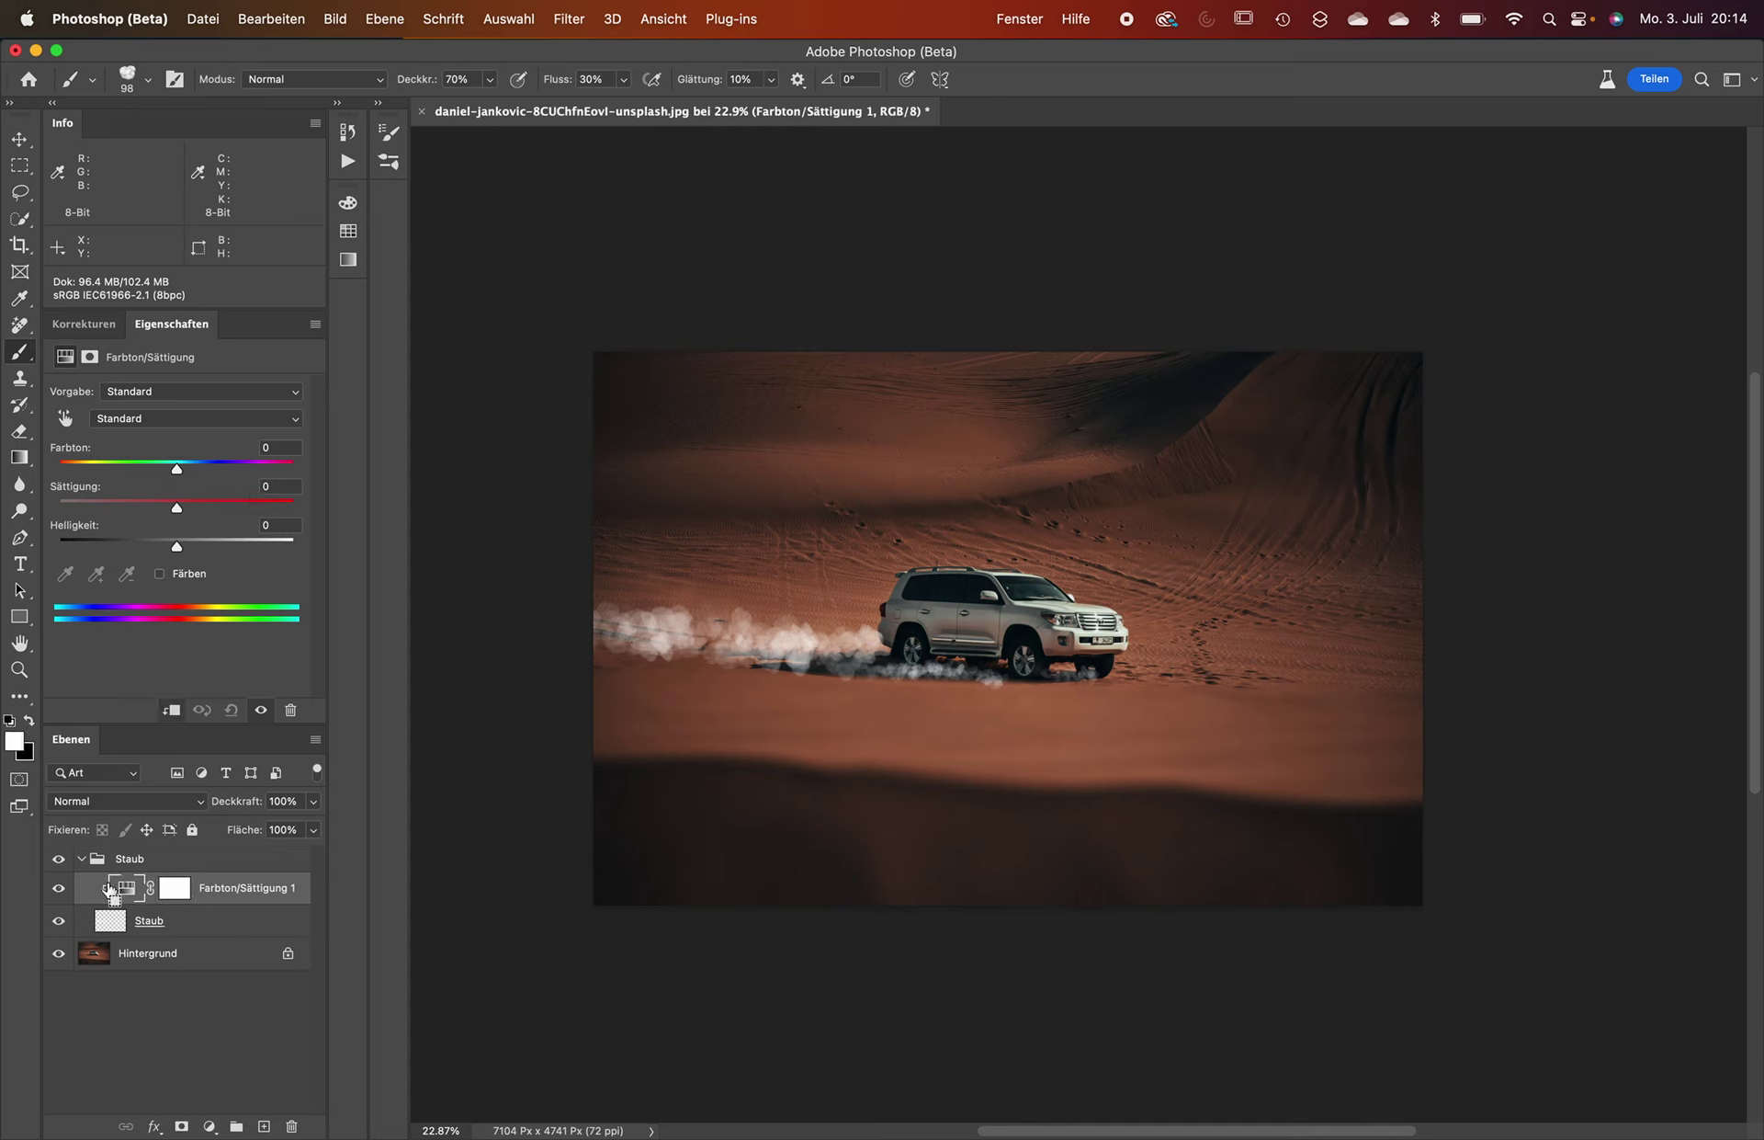
Colorize the adjustment with Hue 22, Saturation 41 and Lightness −45.
click(173, 577)
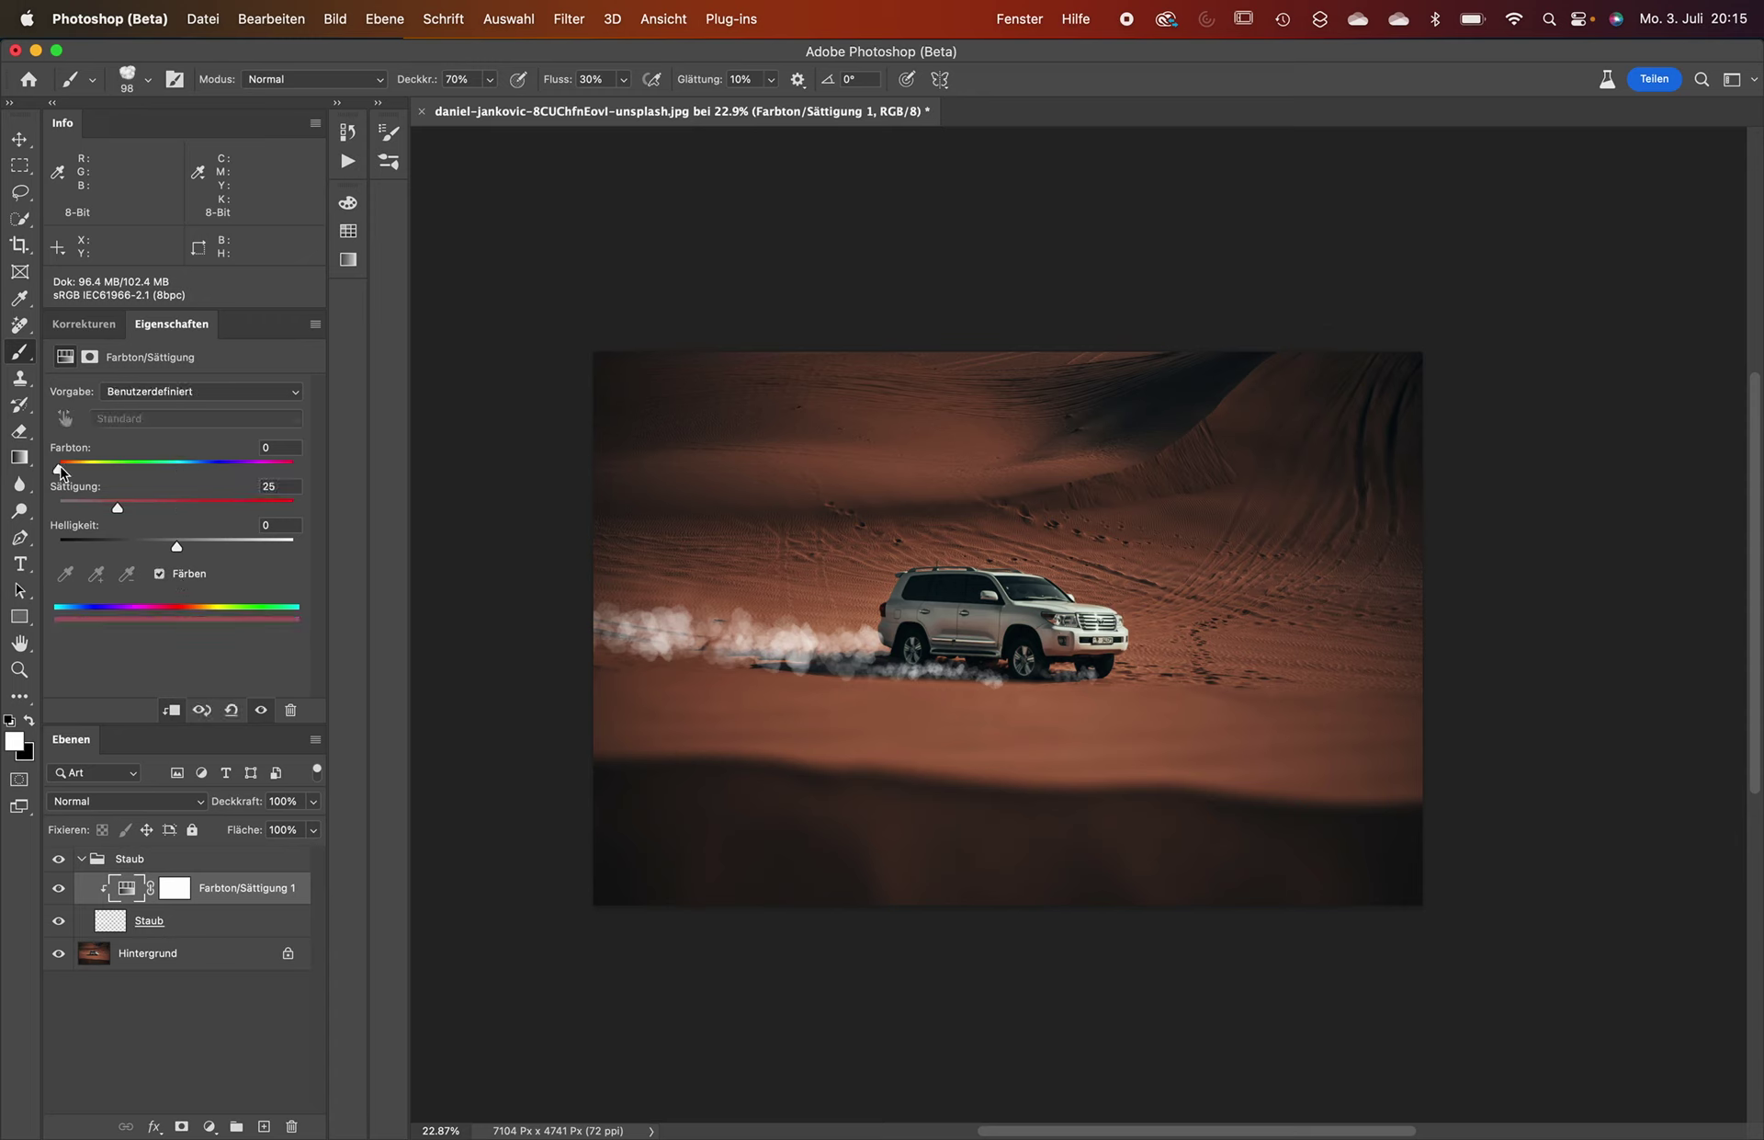
drag(60, 469, 86, 469)
mouse_move(177, 549)
mouse_down()
mouse_move(144, 548)
mouse_move(158, 511)
mouse_move(75, 470)
mouse_up()
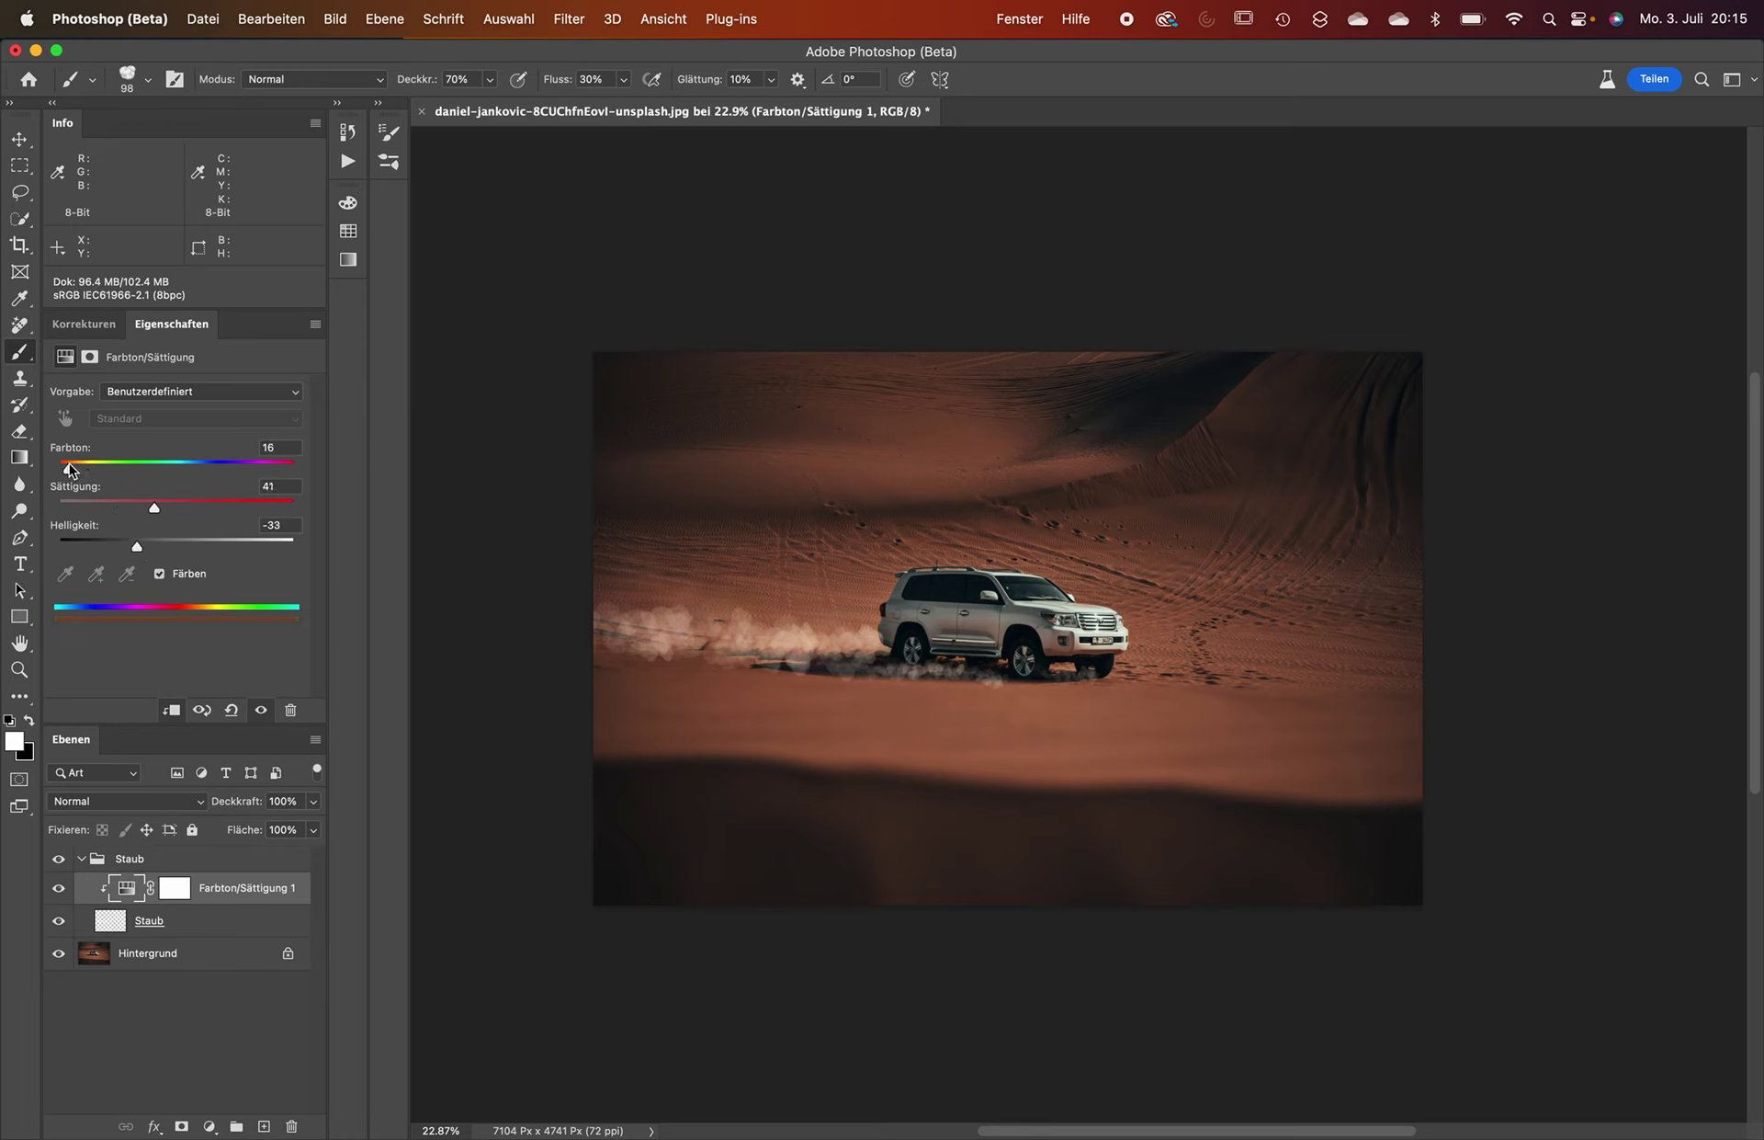
drag(66, 468, 73, 469)
mouse_move(138, 549)
mouse_down()
mouse_move(202, 549)
mouse_move(117, 537)
mouse_up()
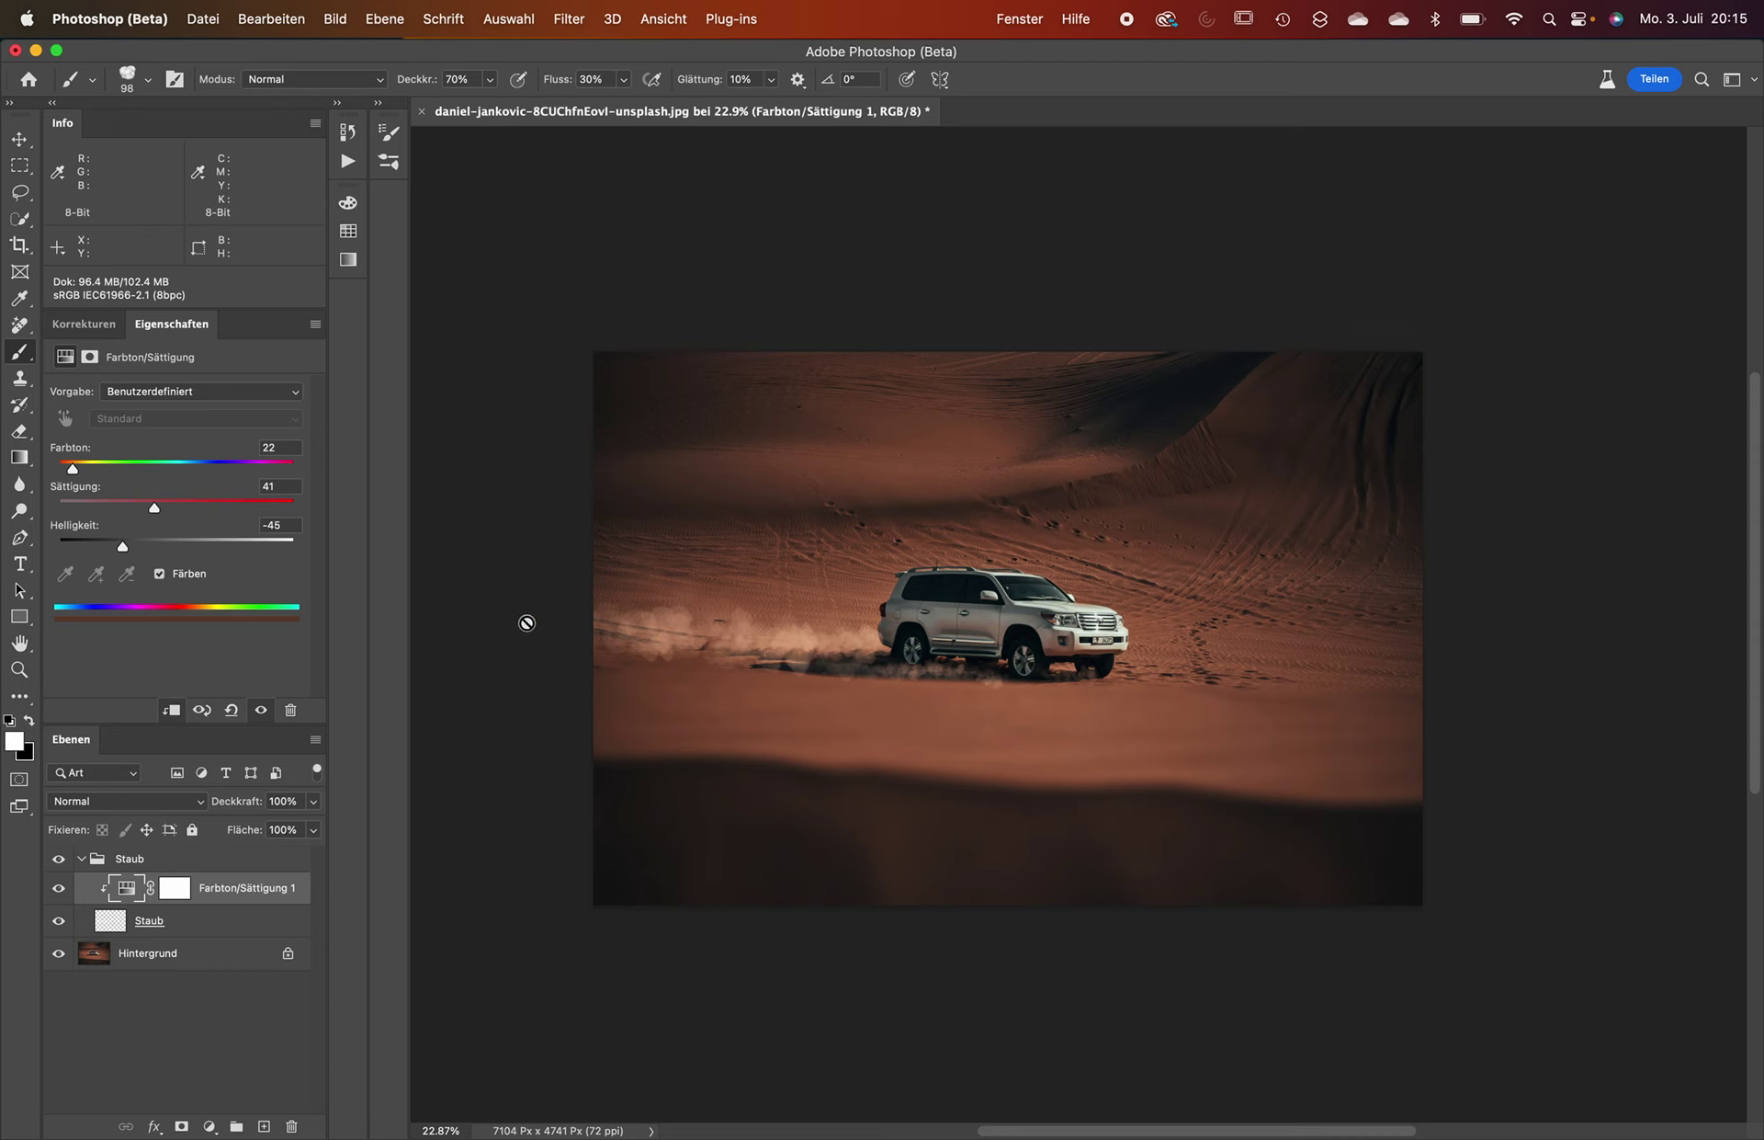
Create a new layer Ebene 1 above the adjustment, released from clipping.
click(236, 929)
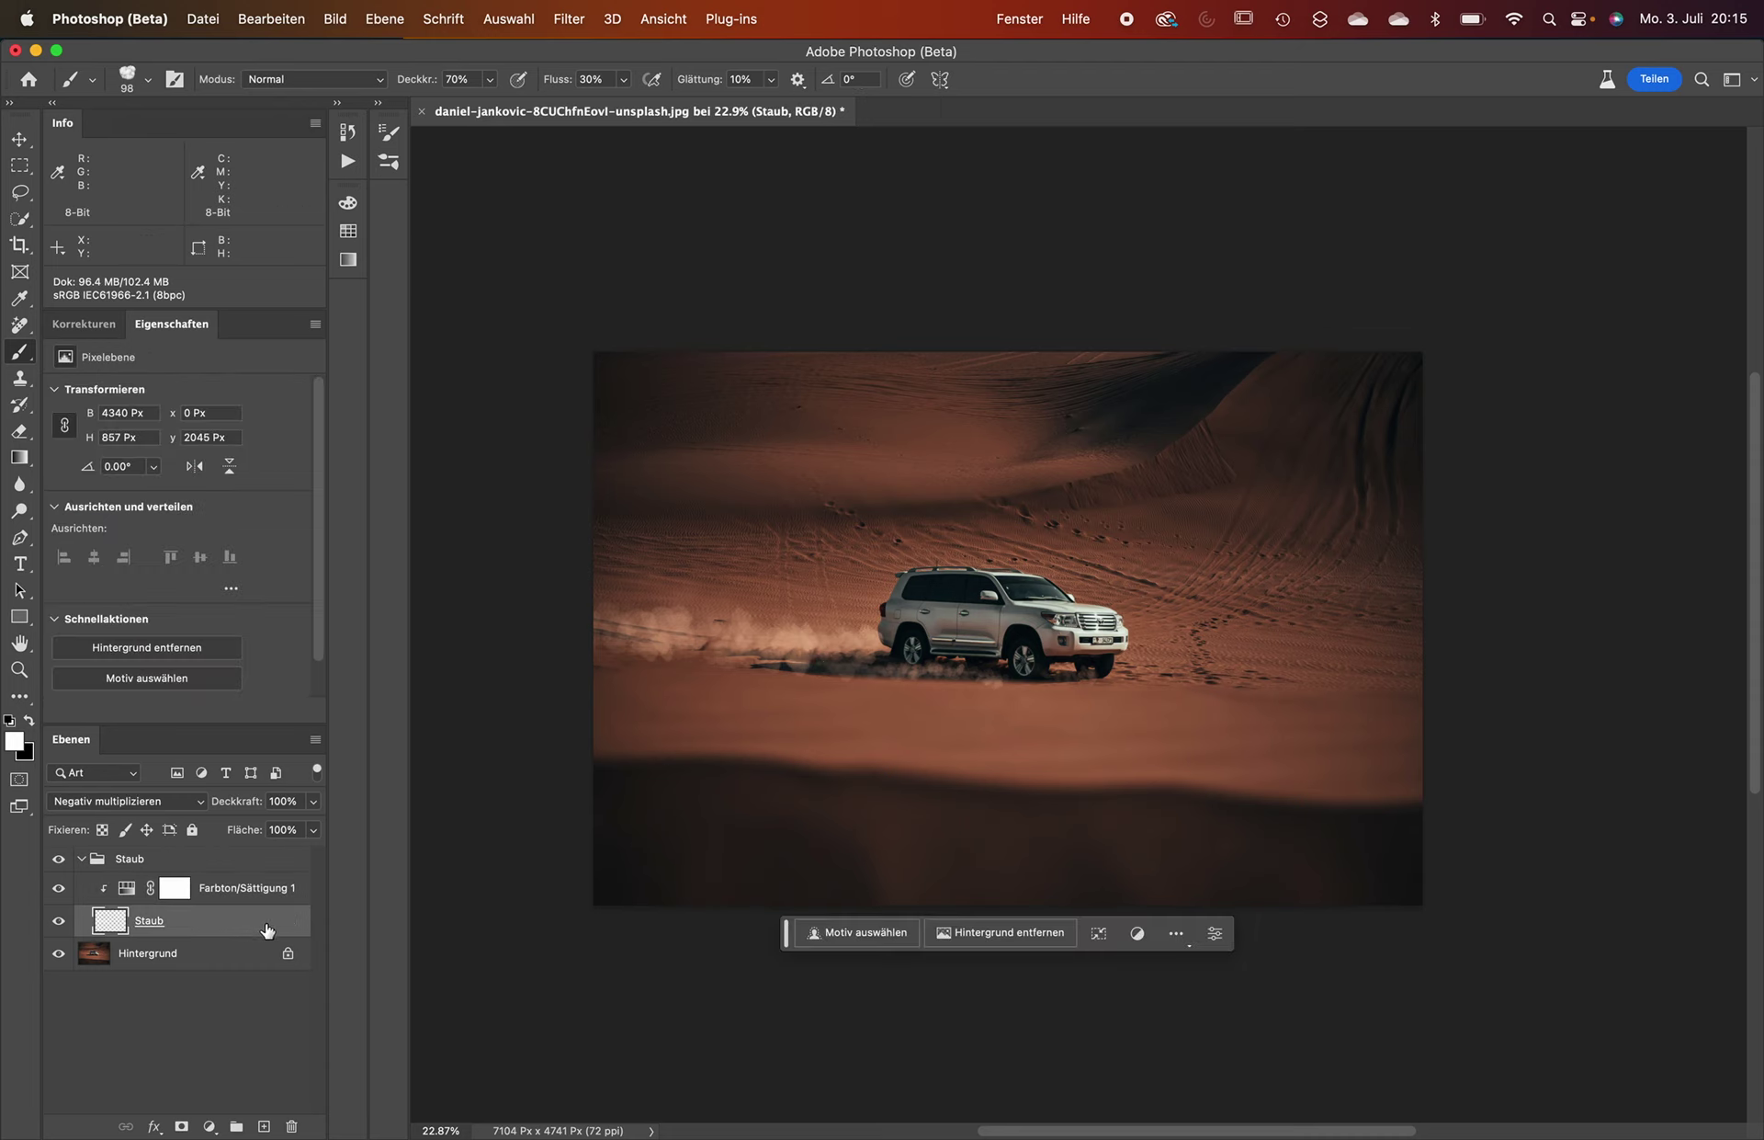
key(super+shift+n)
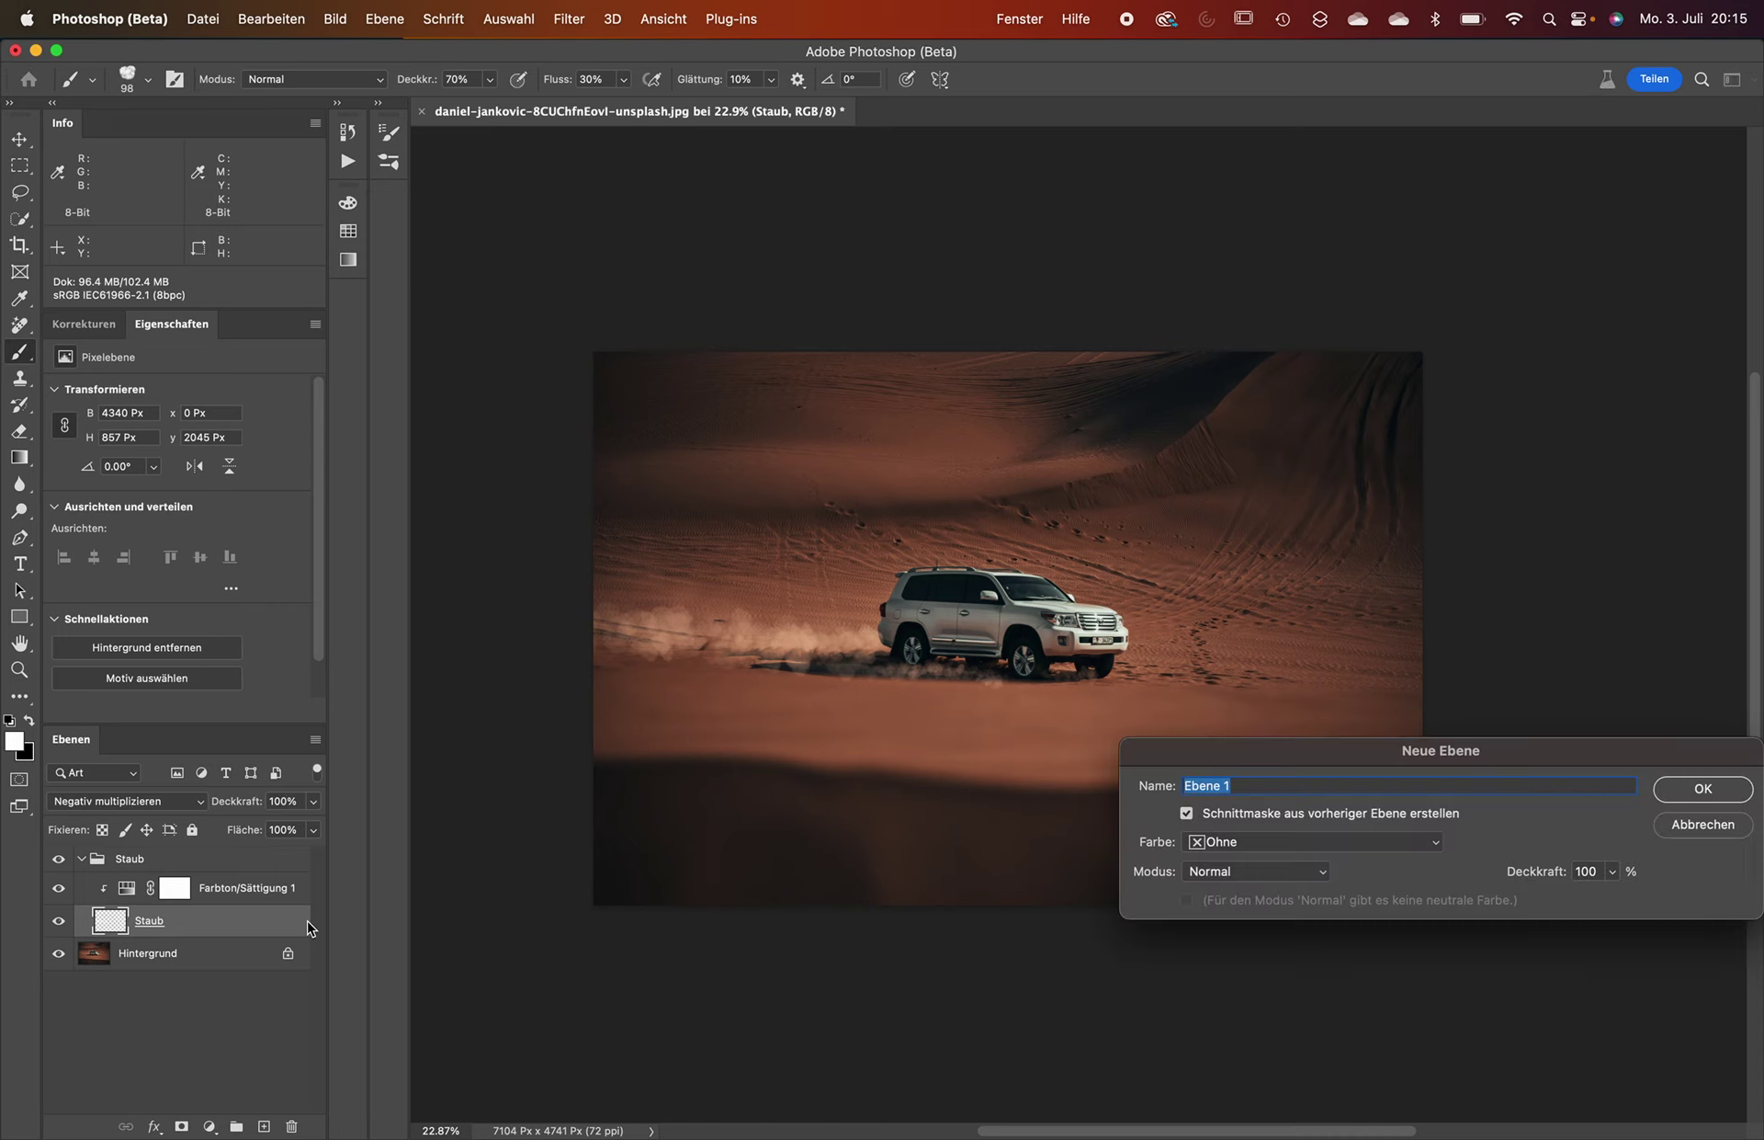
key(Return)
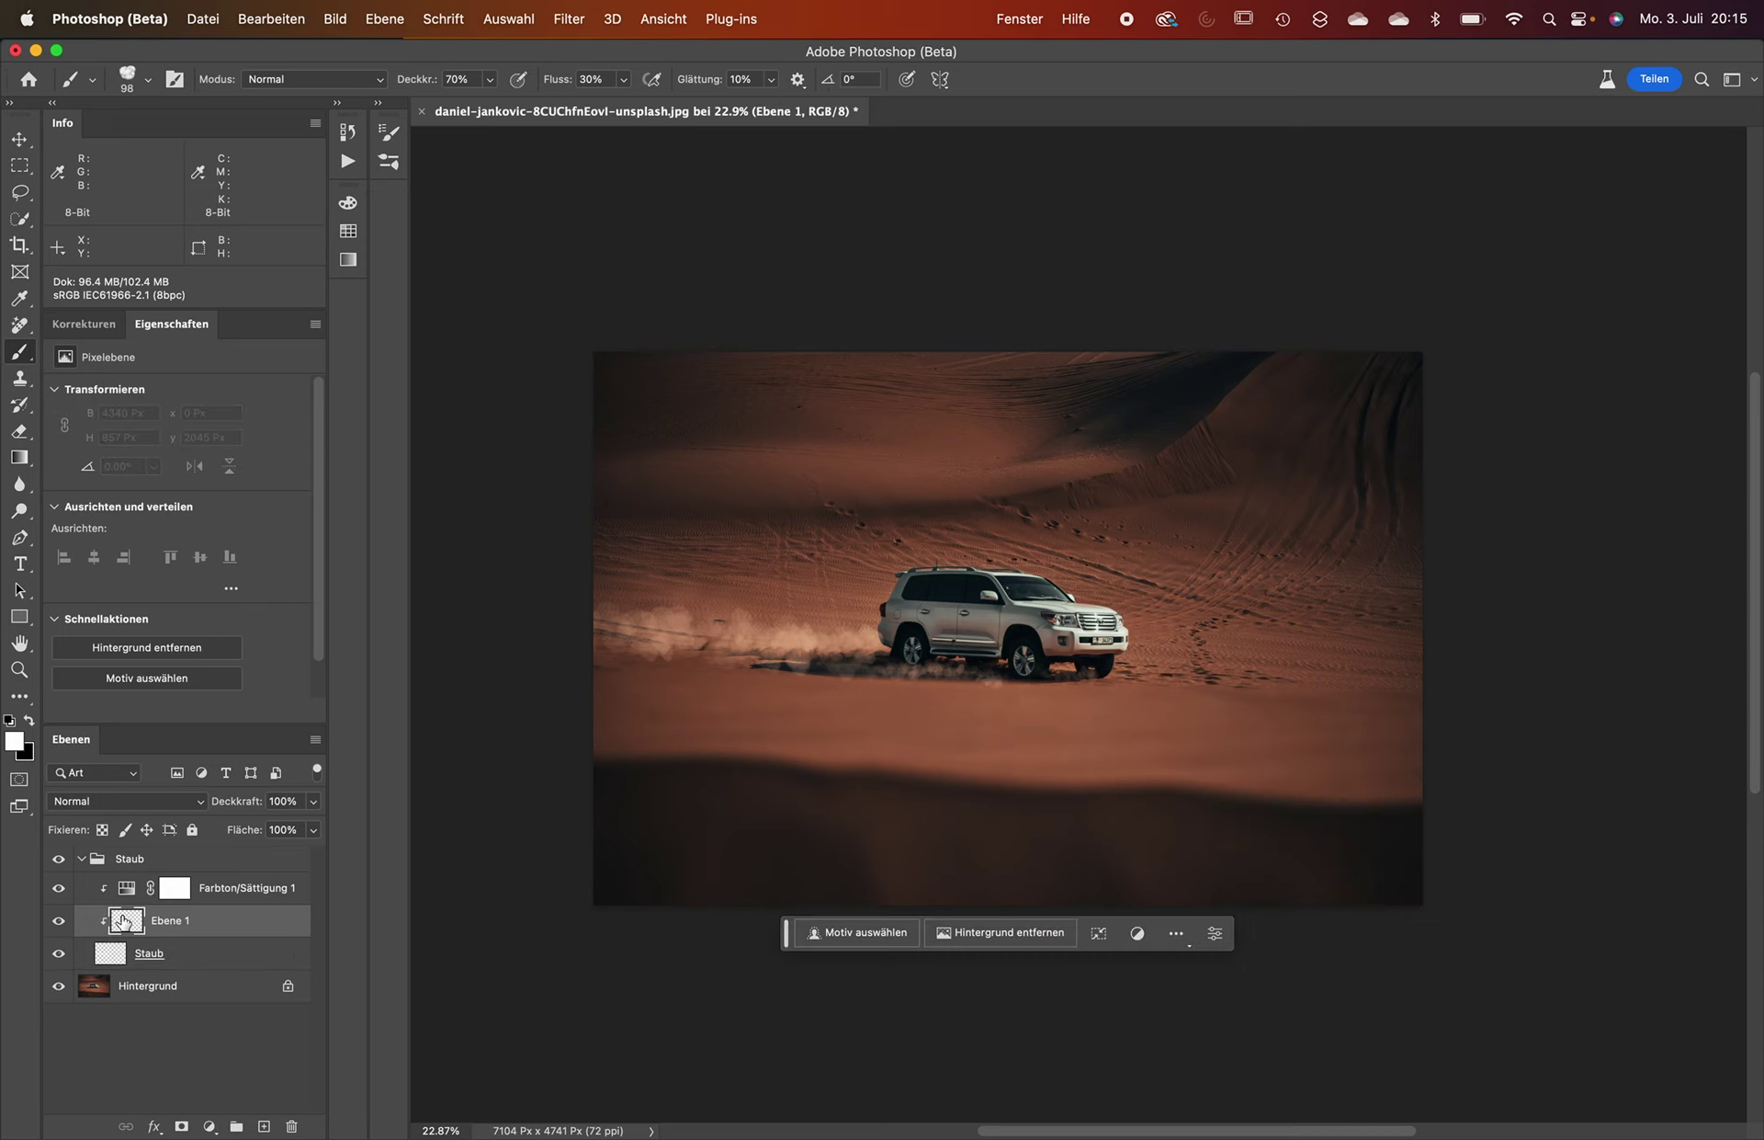
key(super+alt+g)
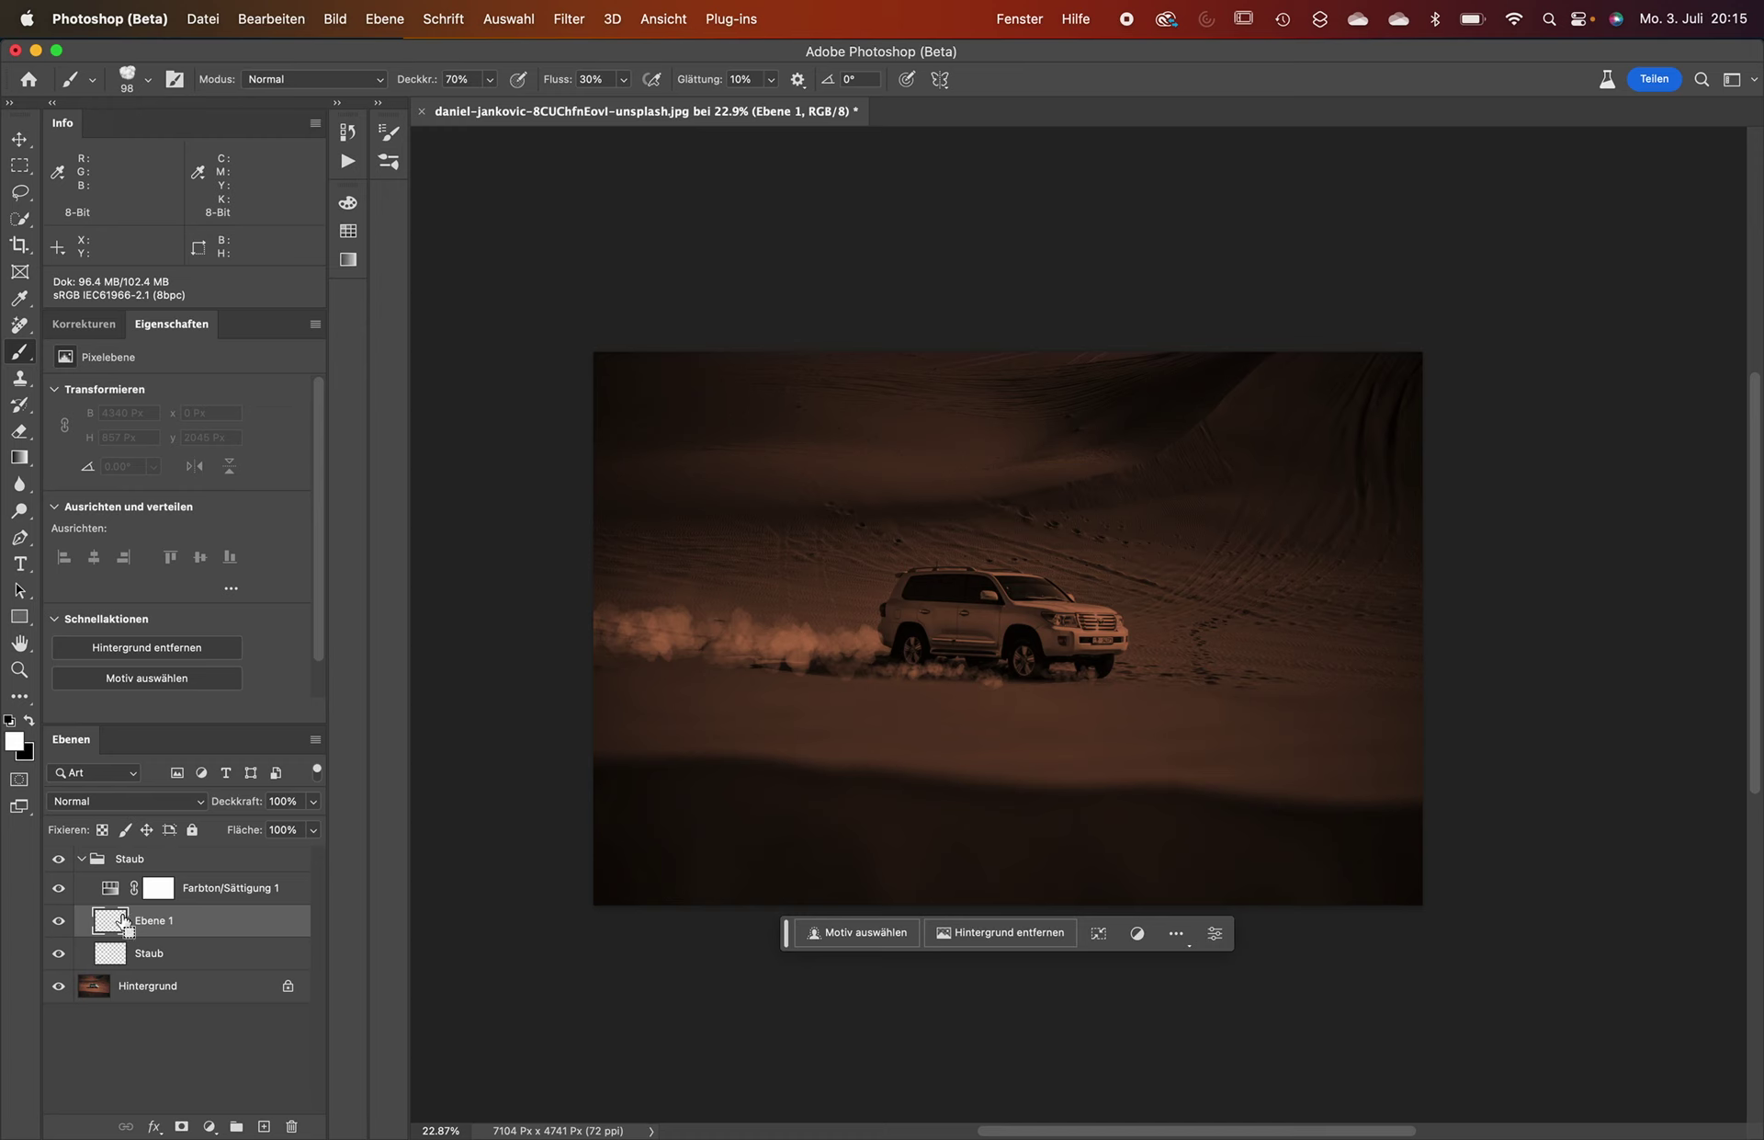
key(super+z)
drag(125, 920, 176, 896)
key(super+alt+g)
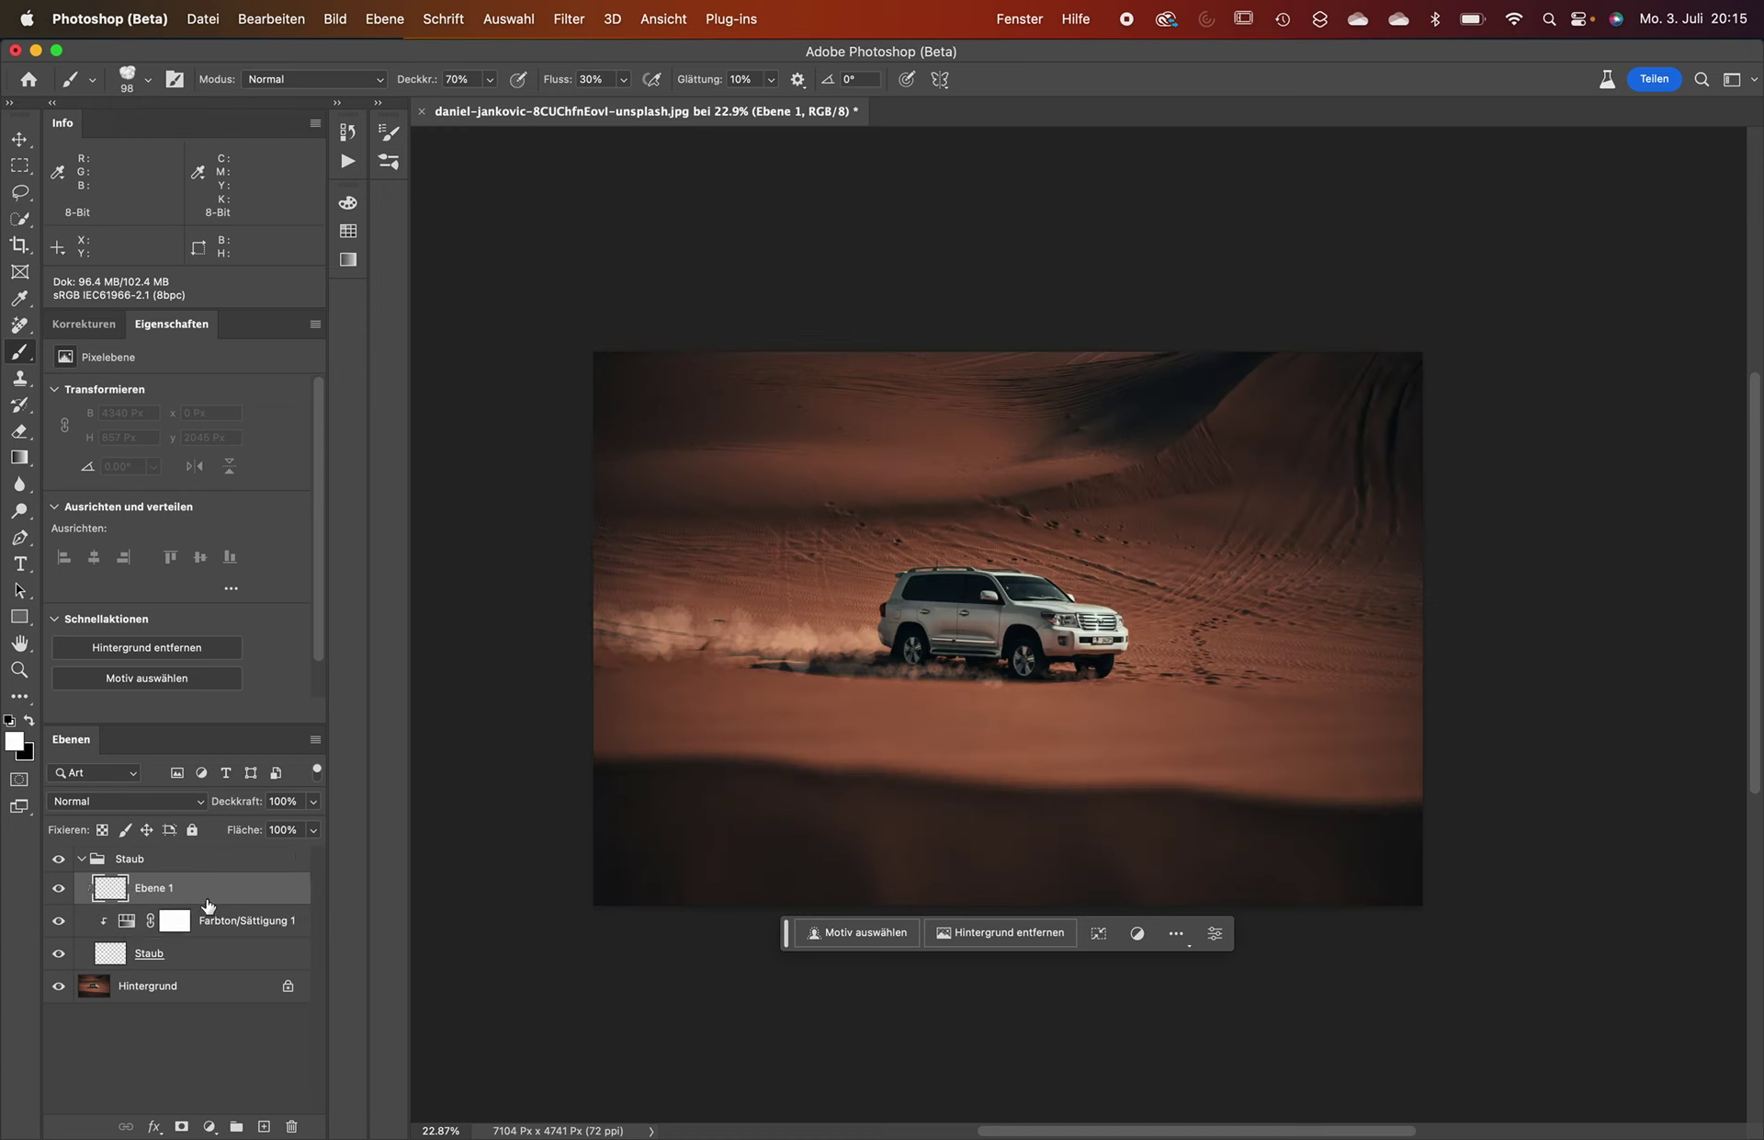
Set Ebene 1 to Negativ multiplizieren and paint white haze with a ~5000 px brush at 95% opacity.
click(183, 801)
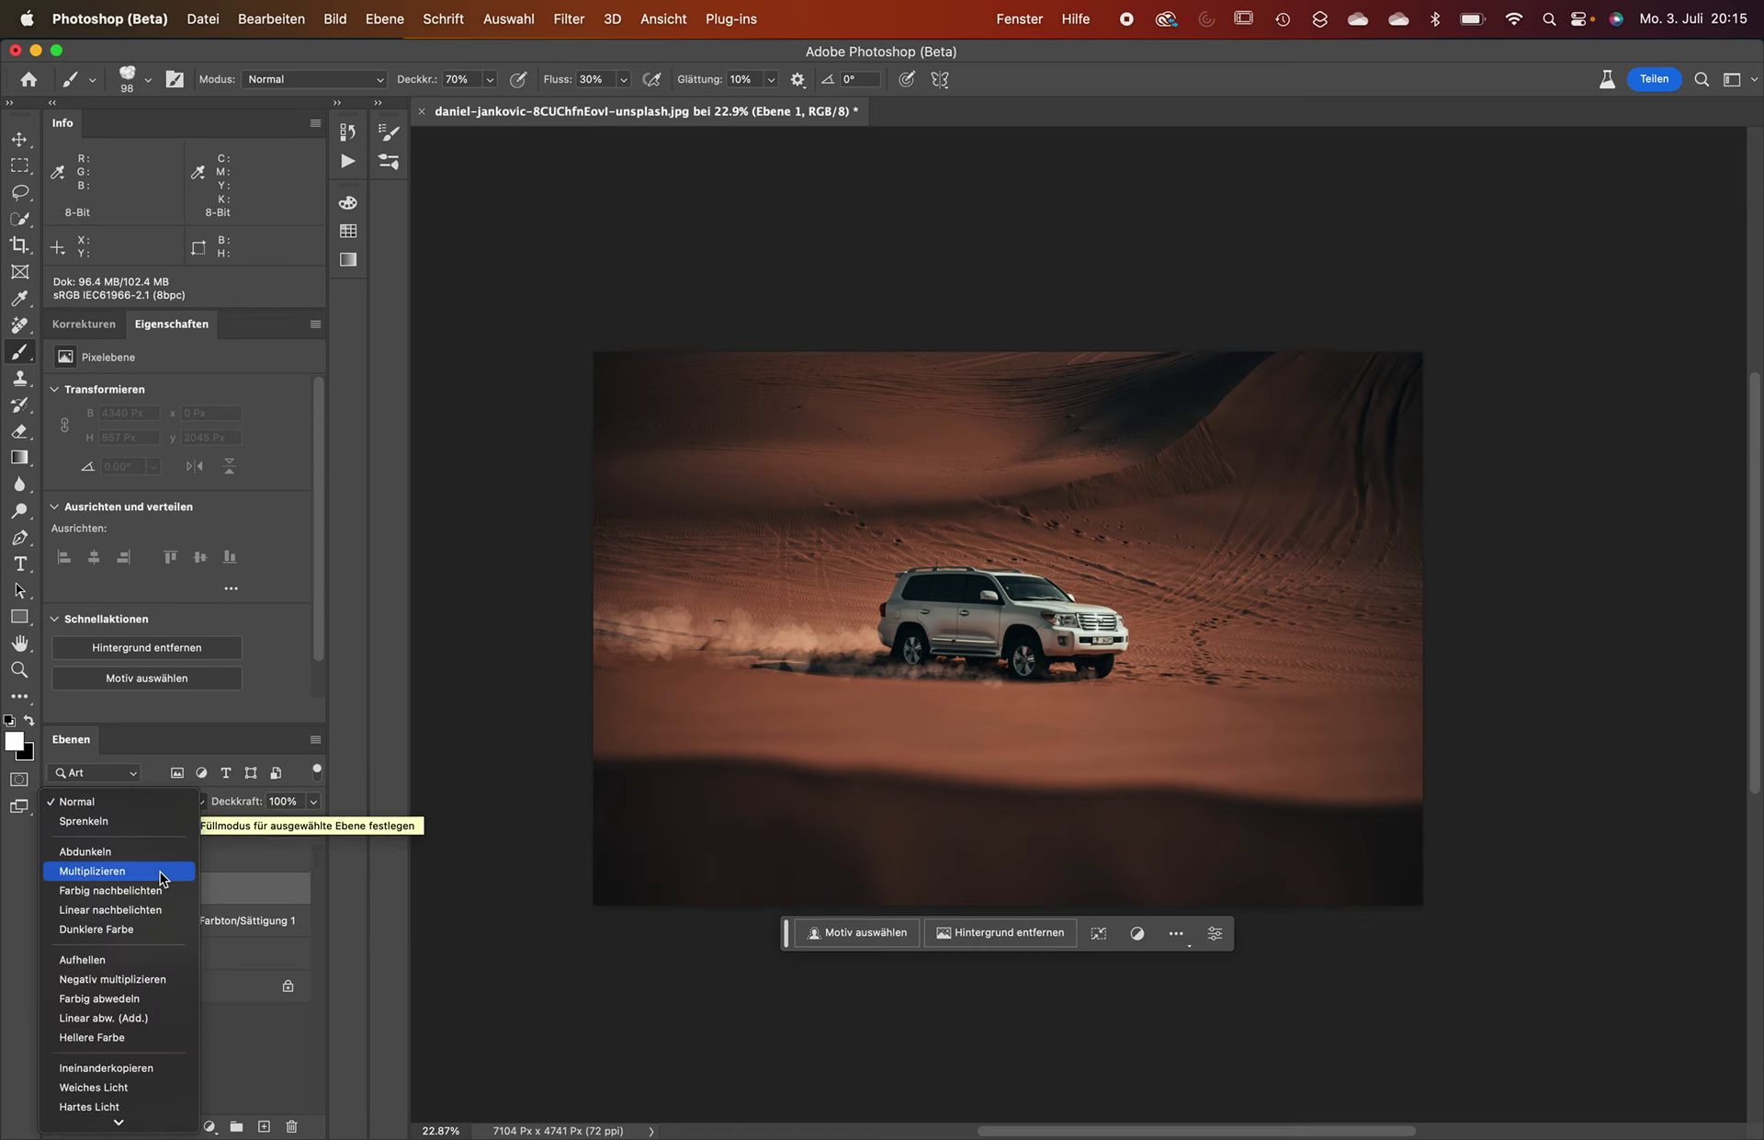
click(147, 979)
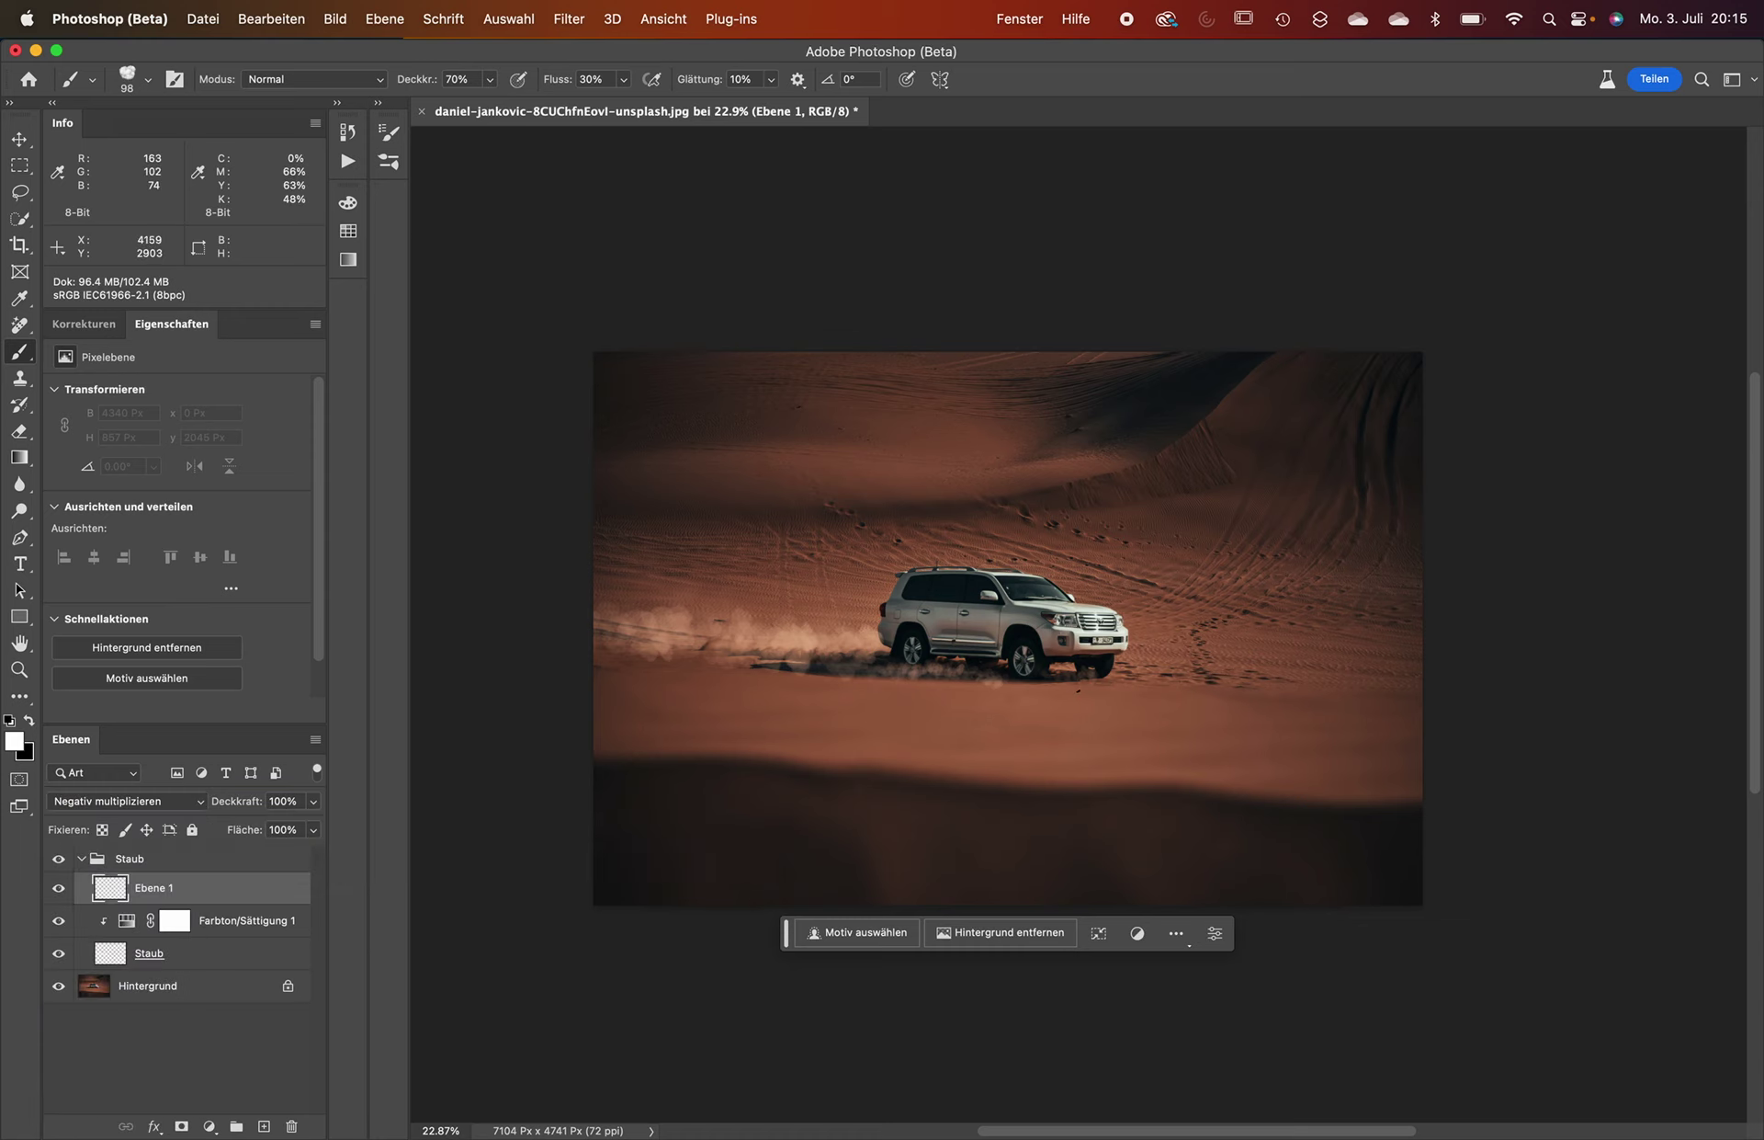
key(super+minus)
drag(1078, 695, 1323, 657)
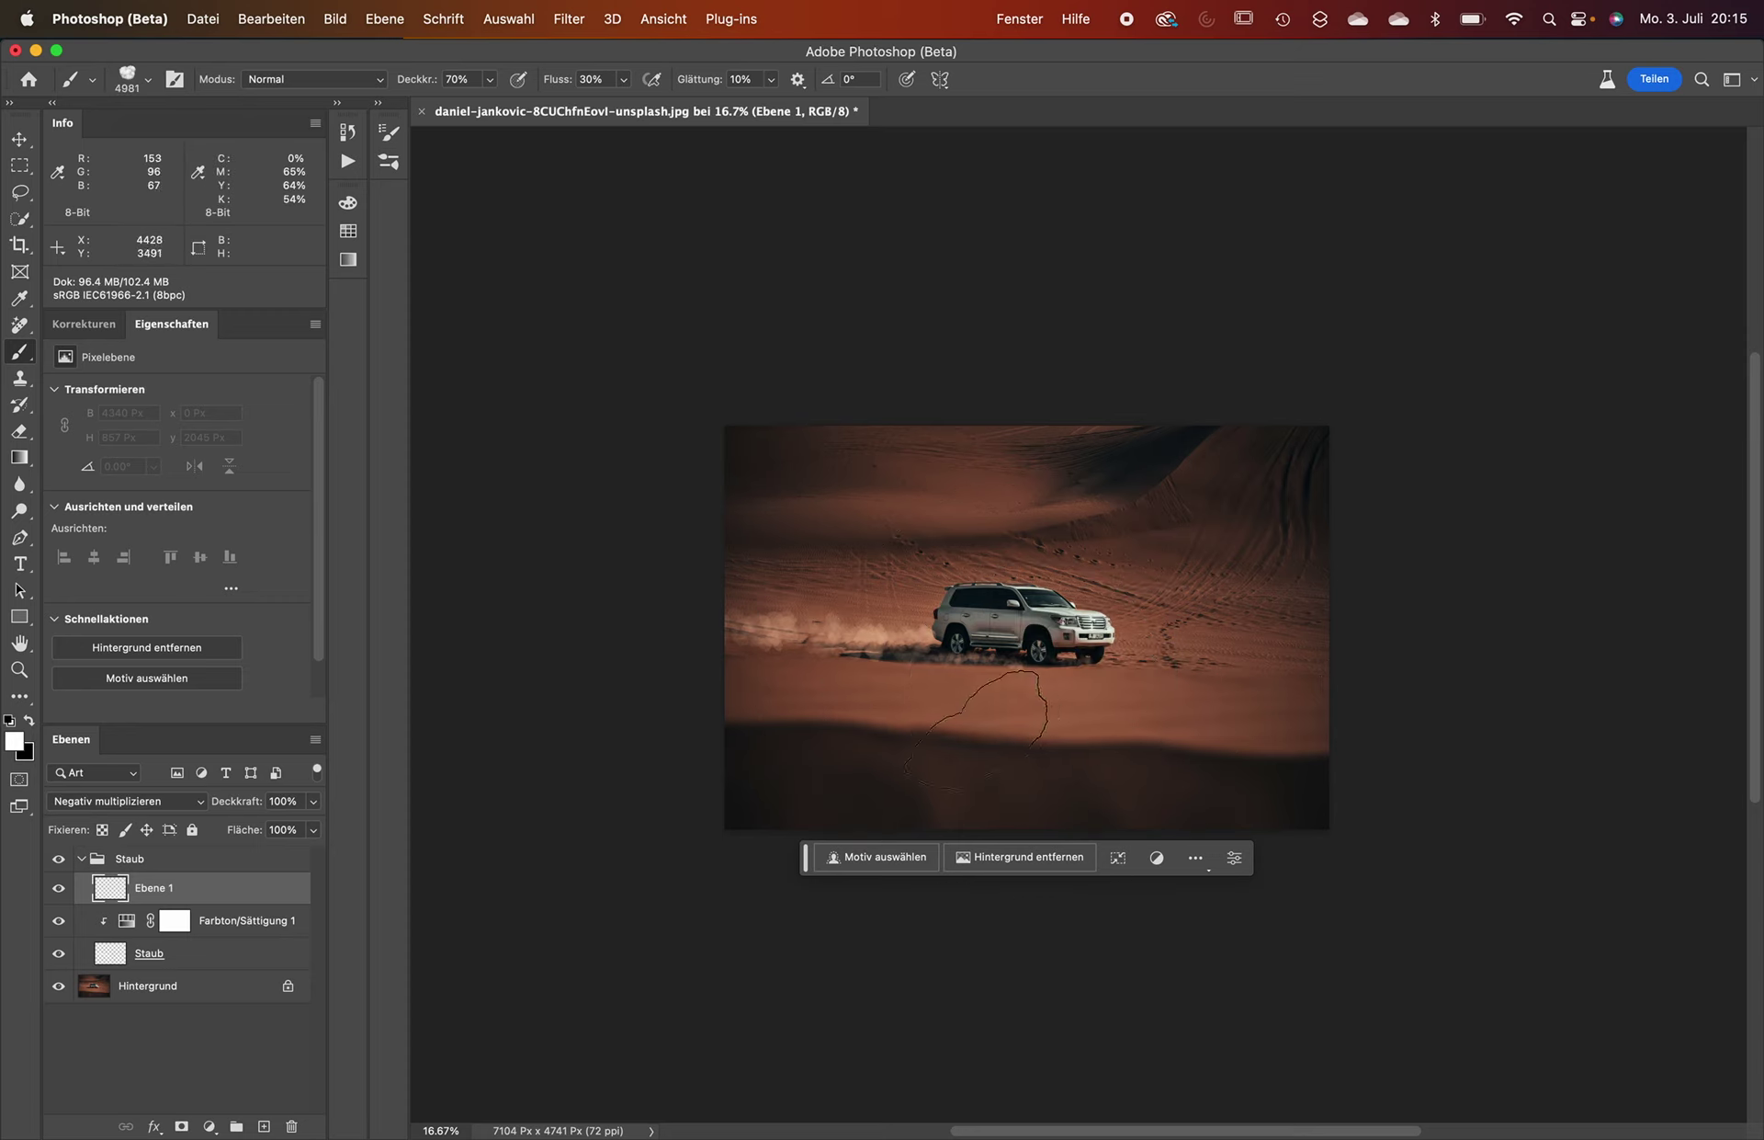
mouse_move(1021, 699)
mouse_down()
mouse_move(804, 657)
mouse_move(1195, 661)
mouse_up()
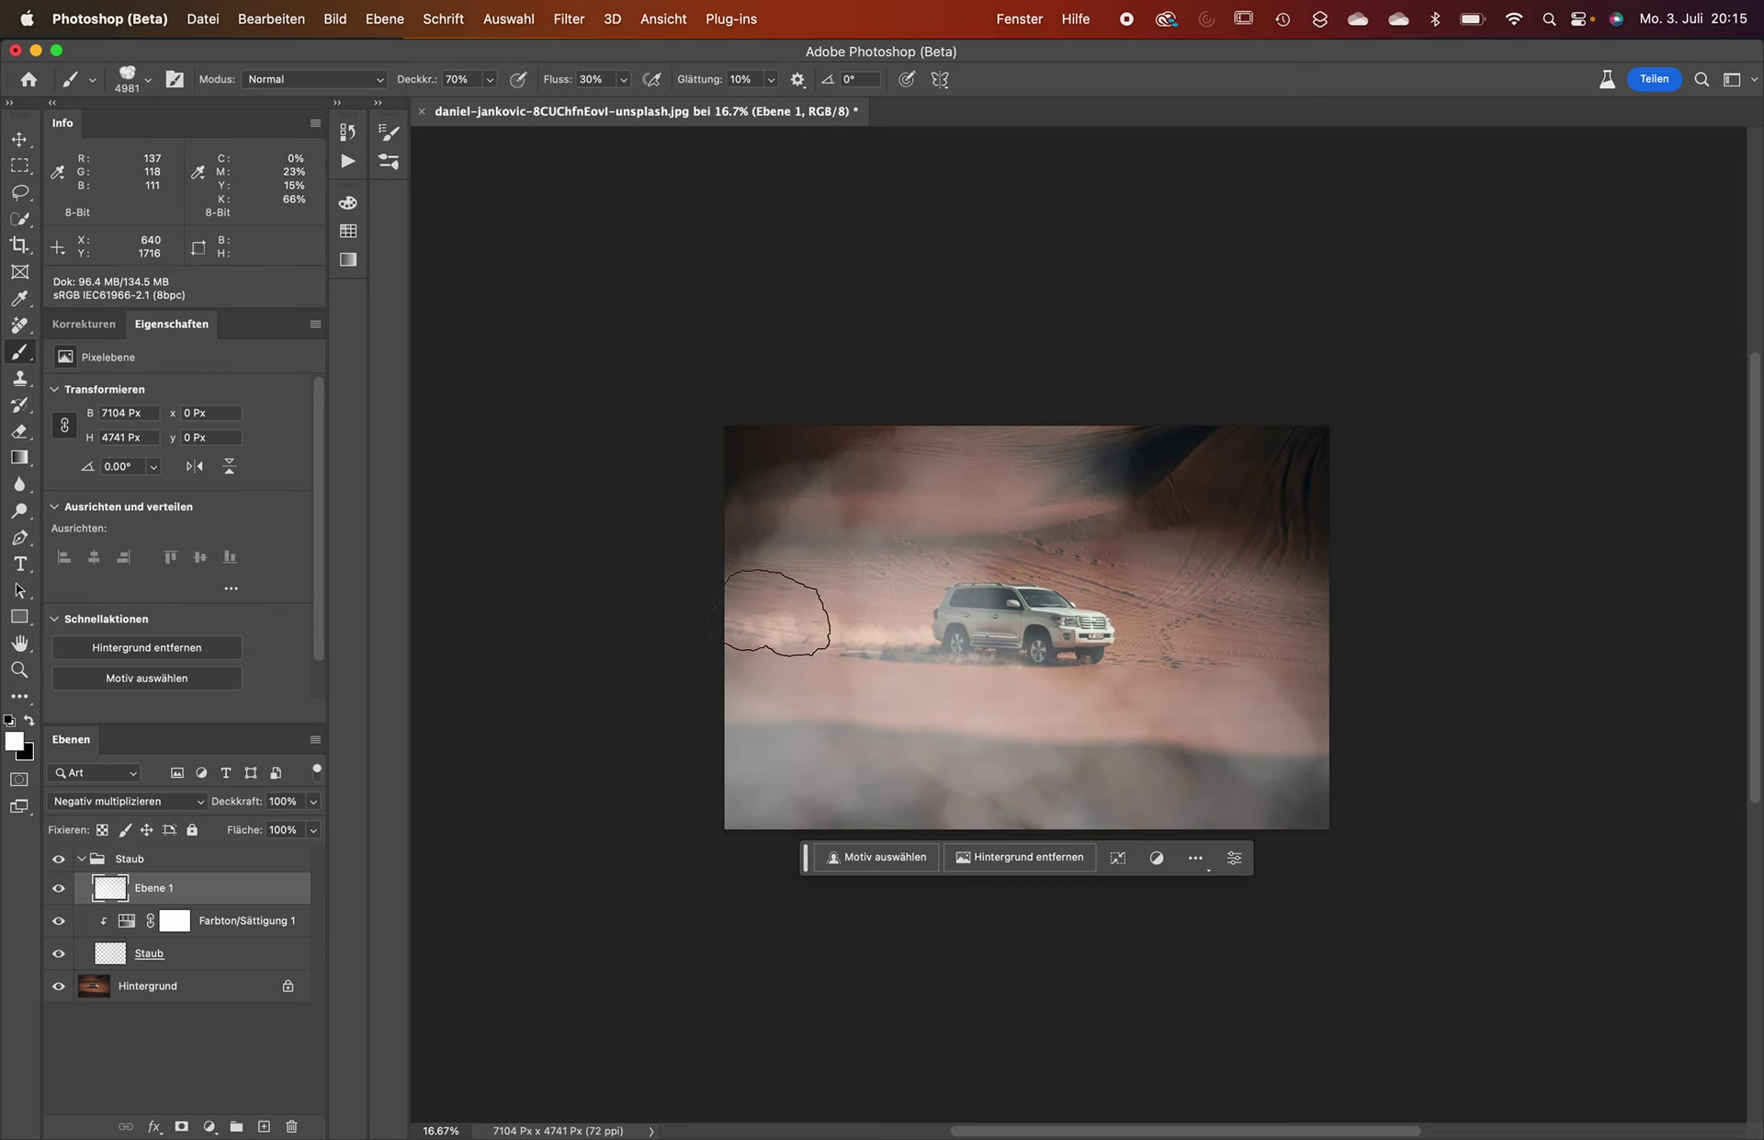
drag(237, 804, 240, 806)
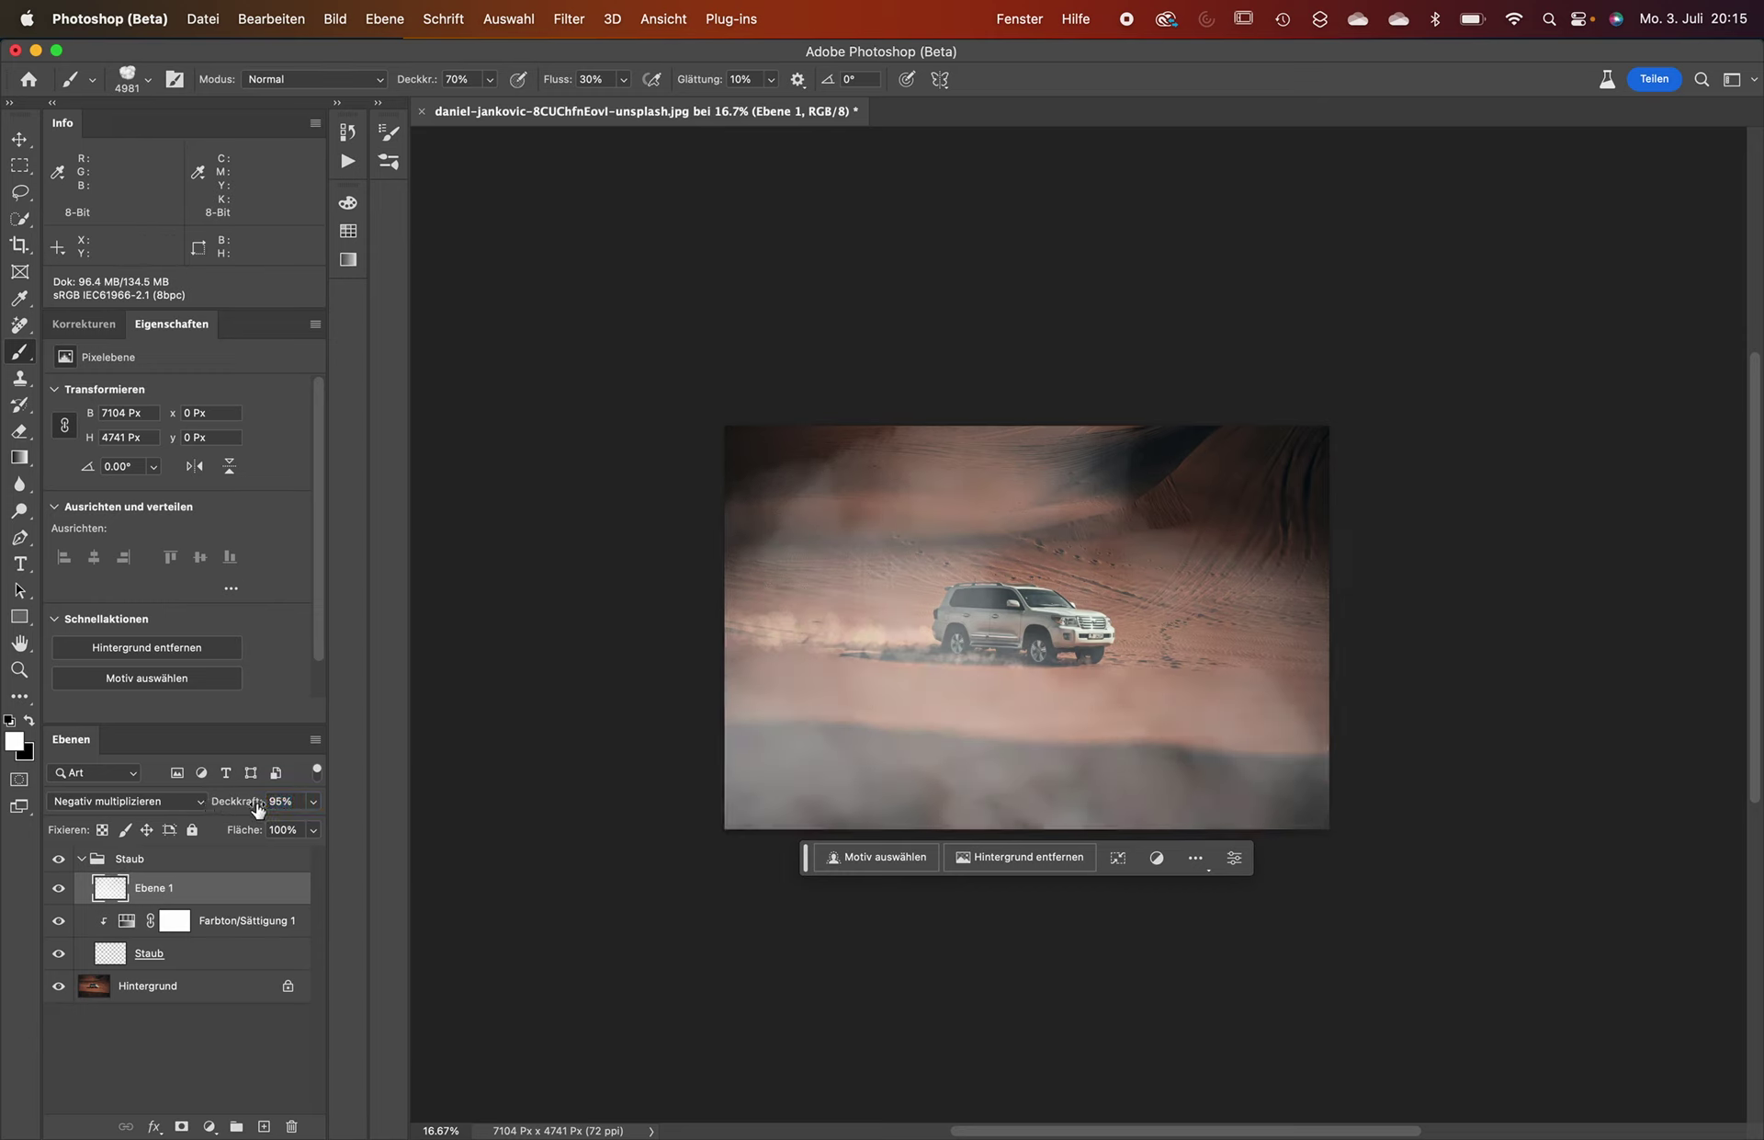
Split Ebene 1's Darunter liegende Ebene blend-if sliders so the haze drops out over darker tones.
double_click(271, 885)
key(alt)
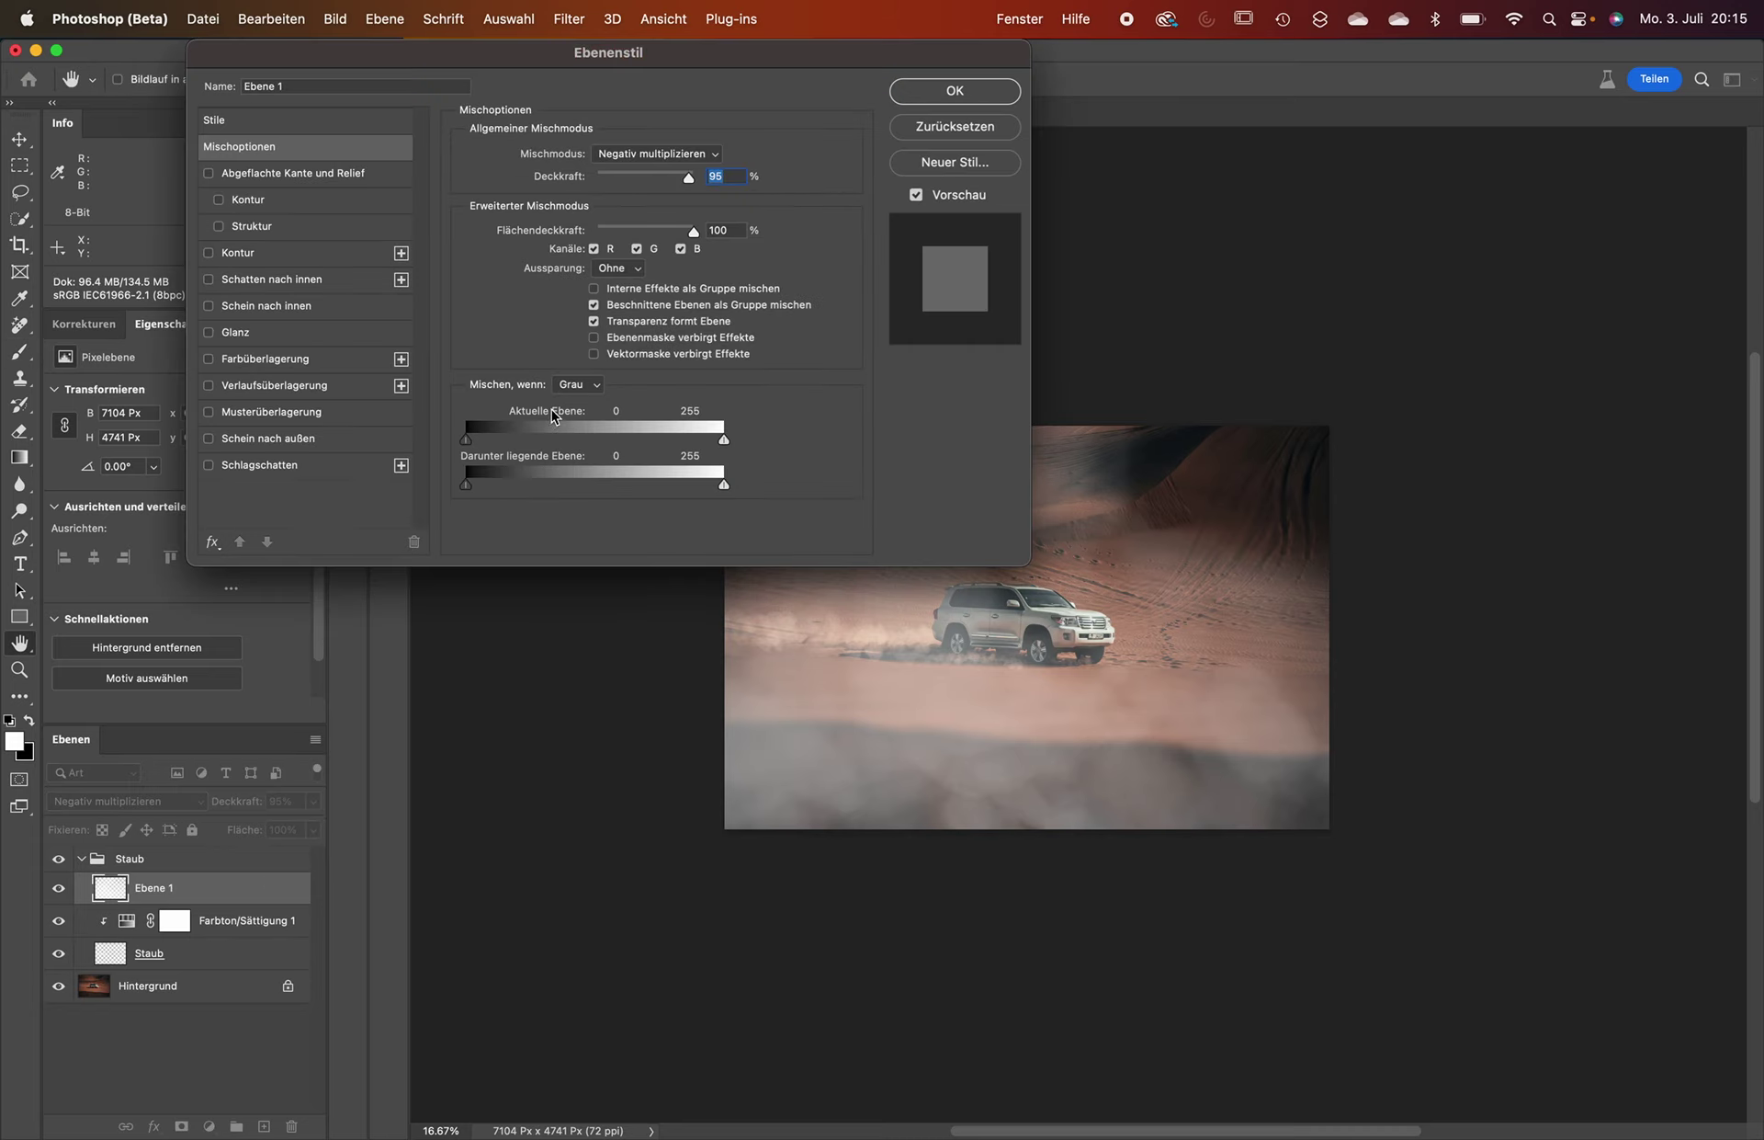
drag(467, 485, 563, 482)
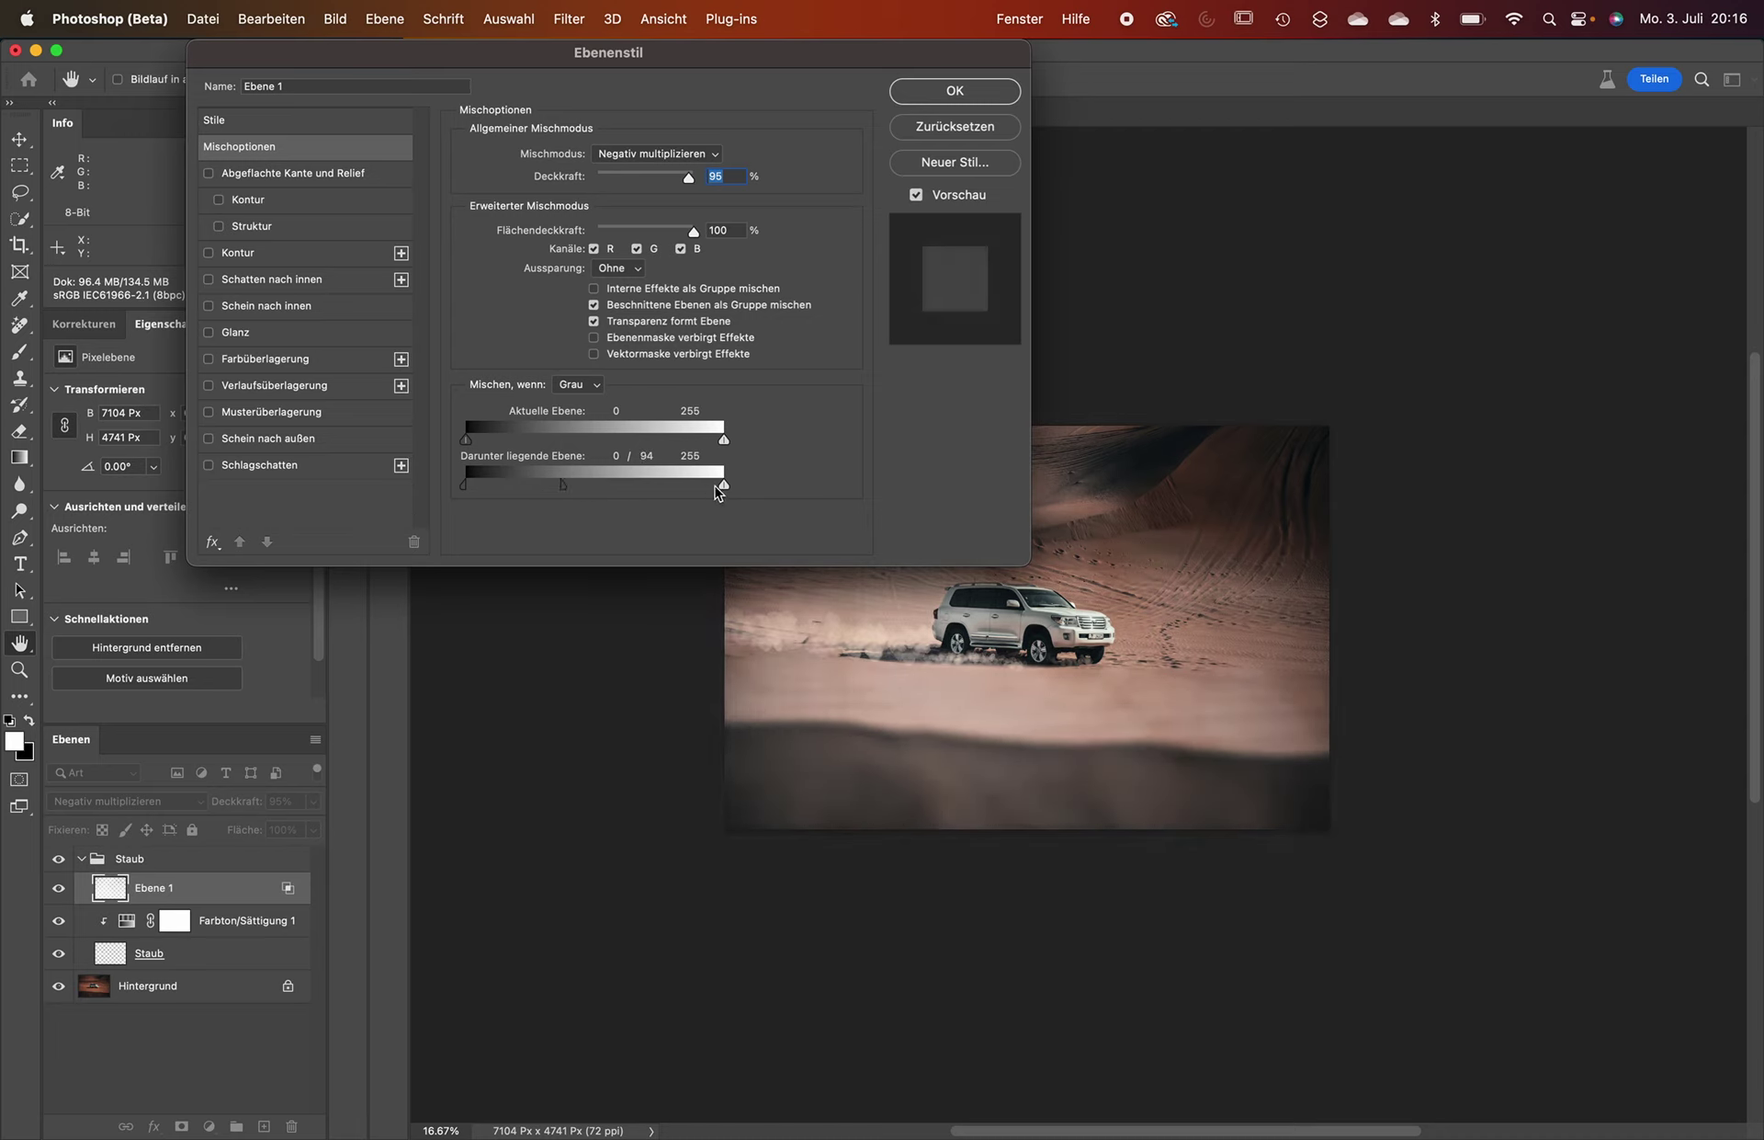
drag(721, 487, 504, 485)
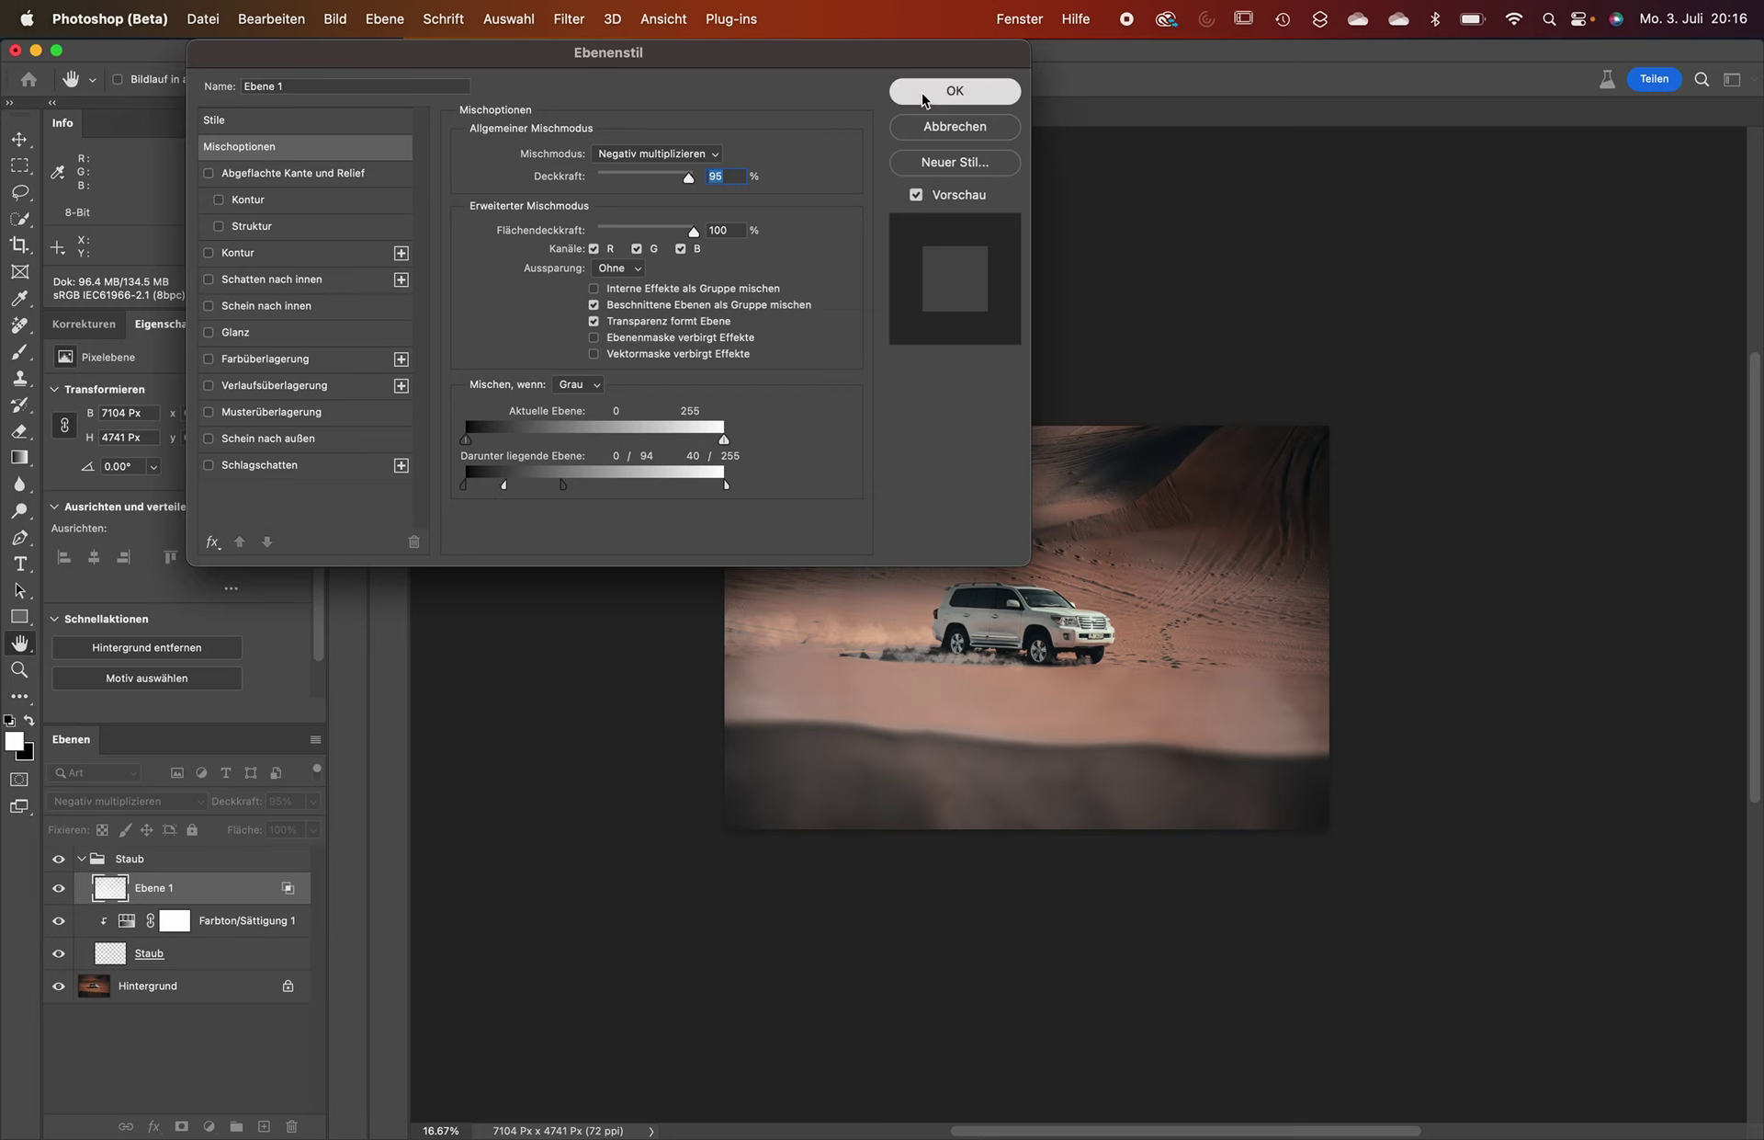
click(955, 91)
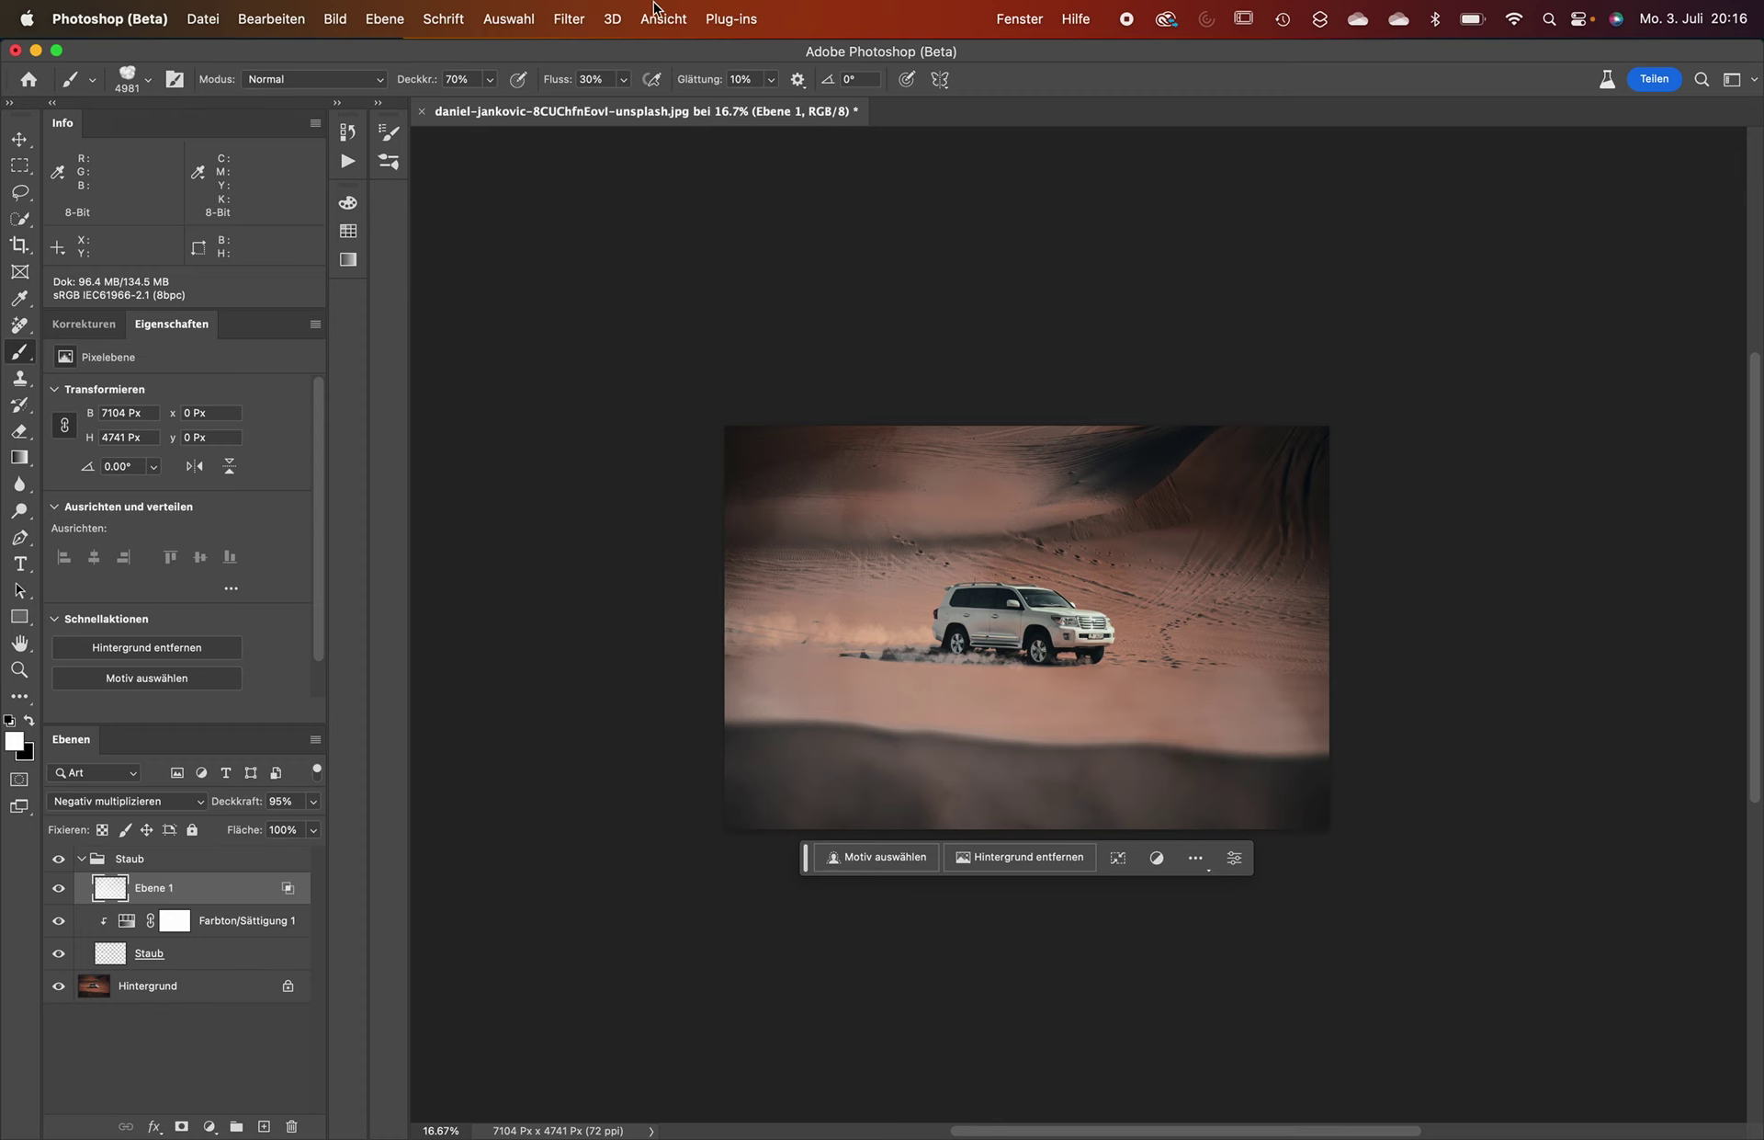
click(580, 13)
mouse_move(631, 435)
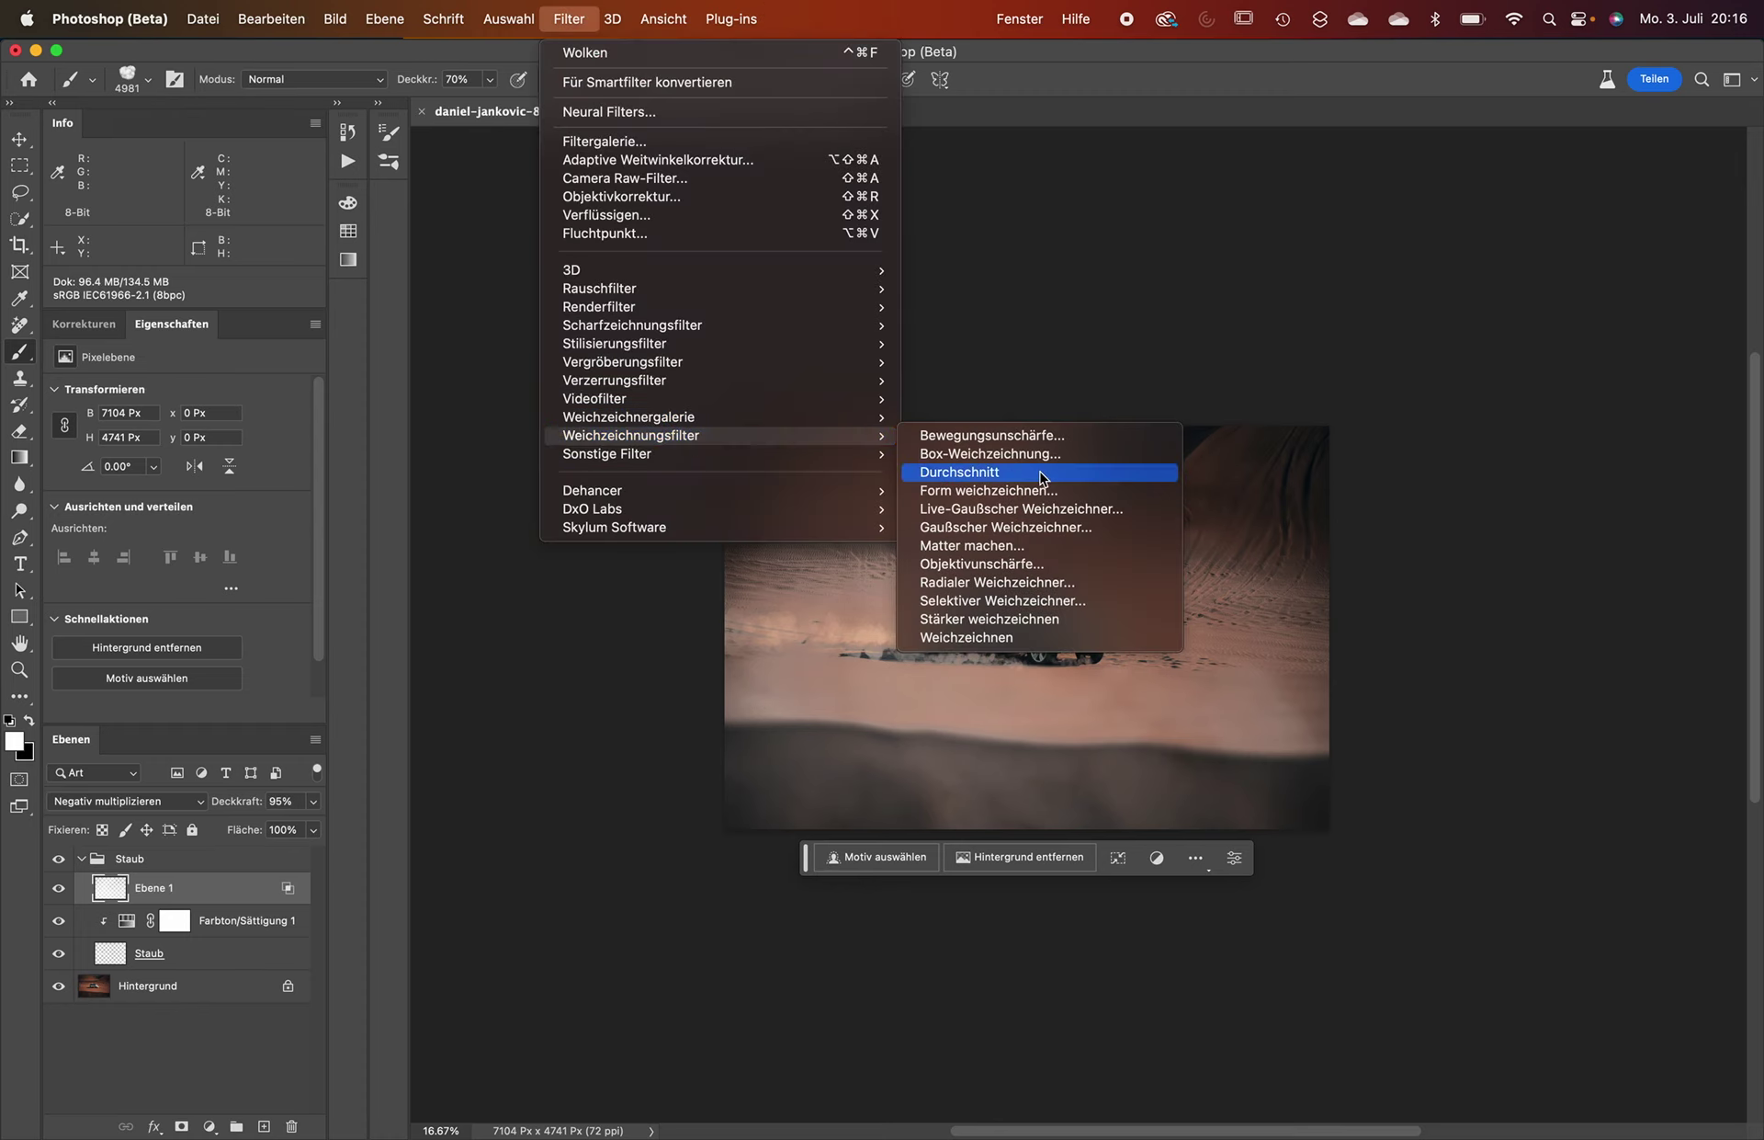
Apply a Gaußscher Weichzeichner of about 23.3 px radius to the haze on Ebene 1.
click(1054, 528)
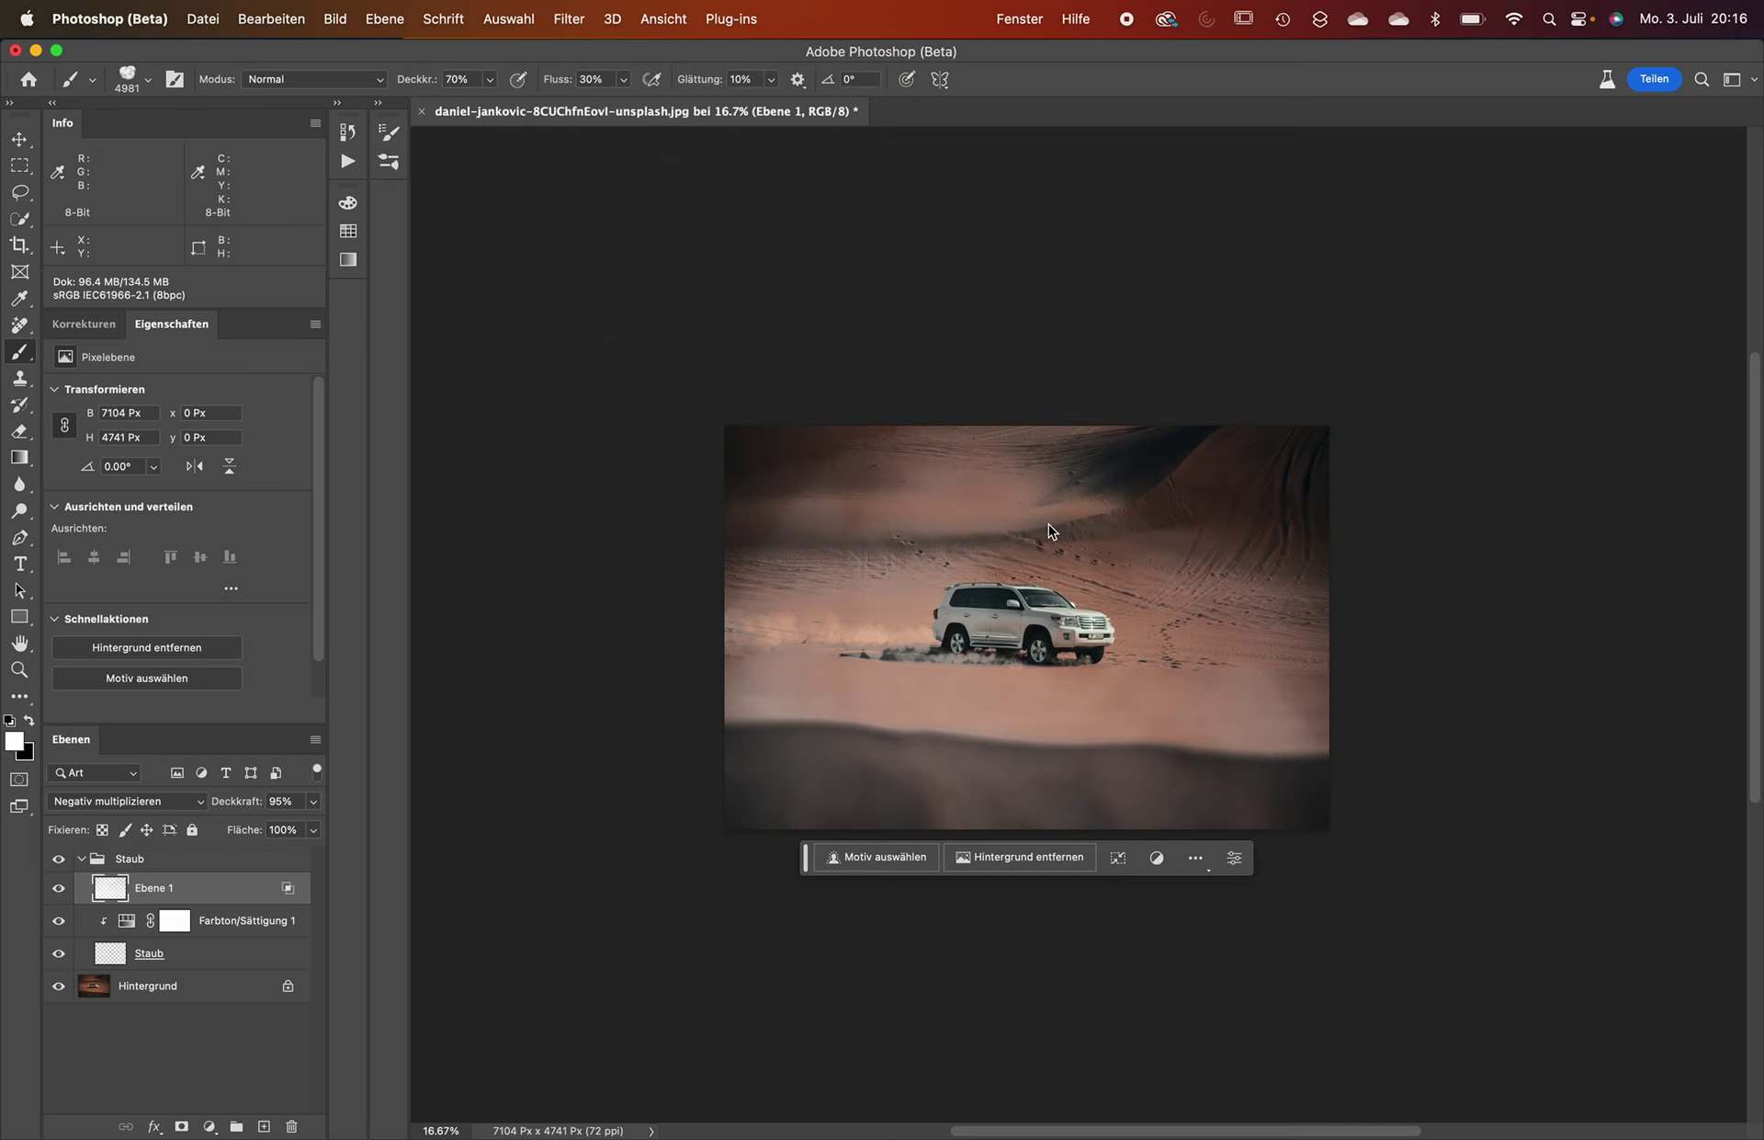
drag(841, 292, 608, 119)
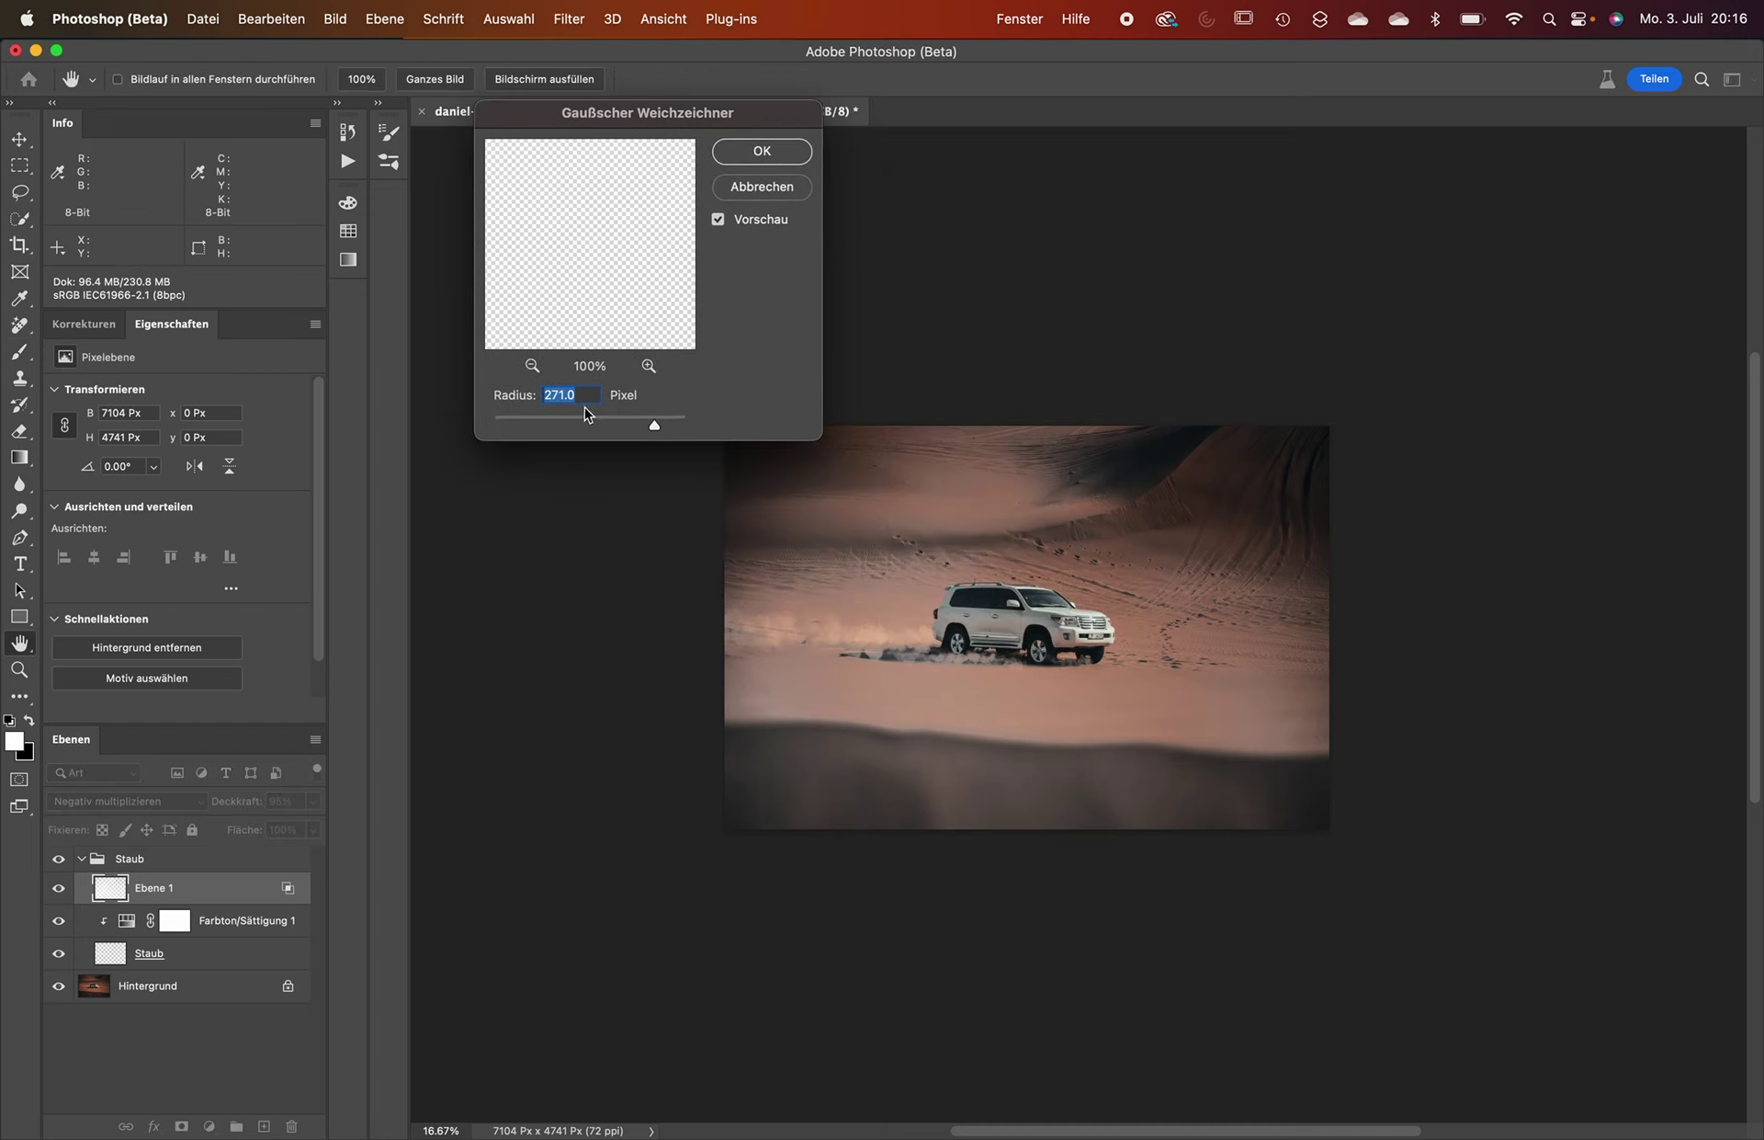
drag(654, 424, 608, 416)
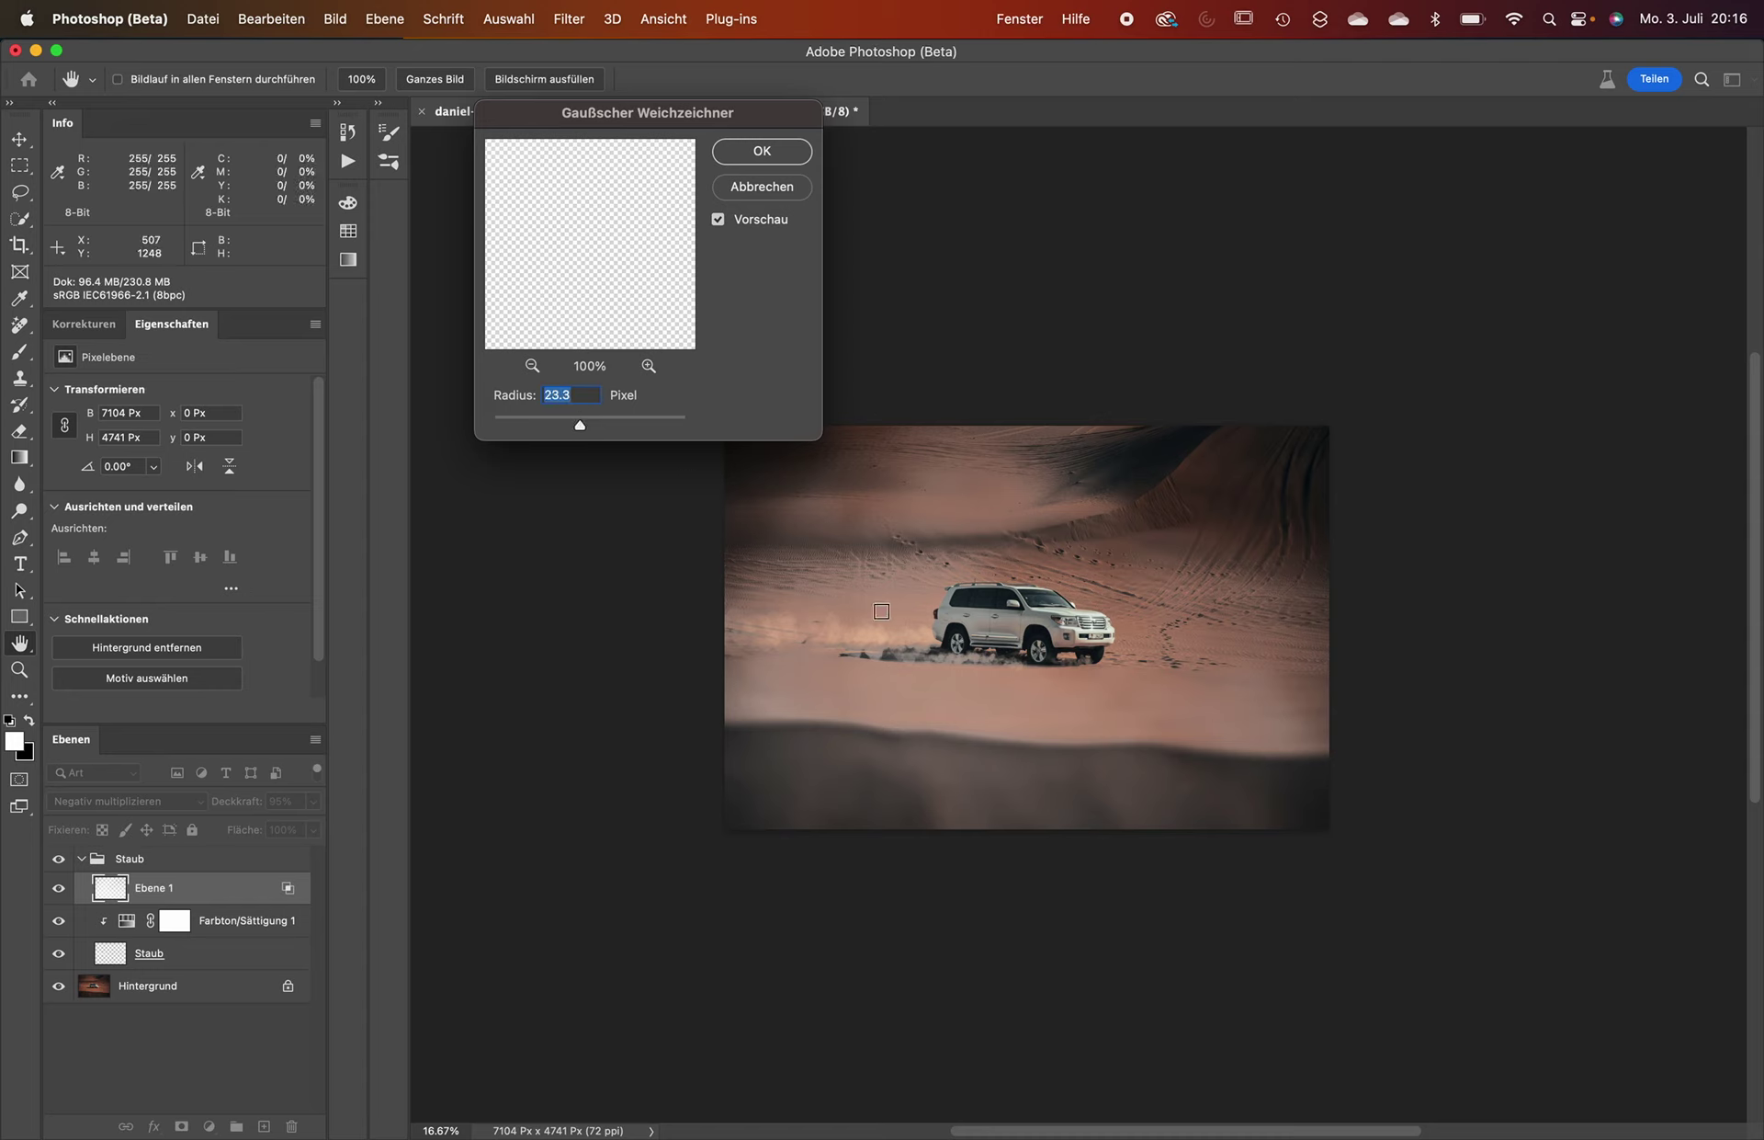
click(746, 152)
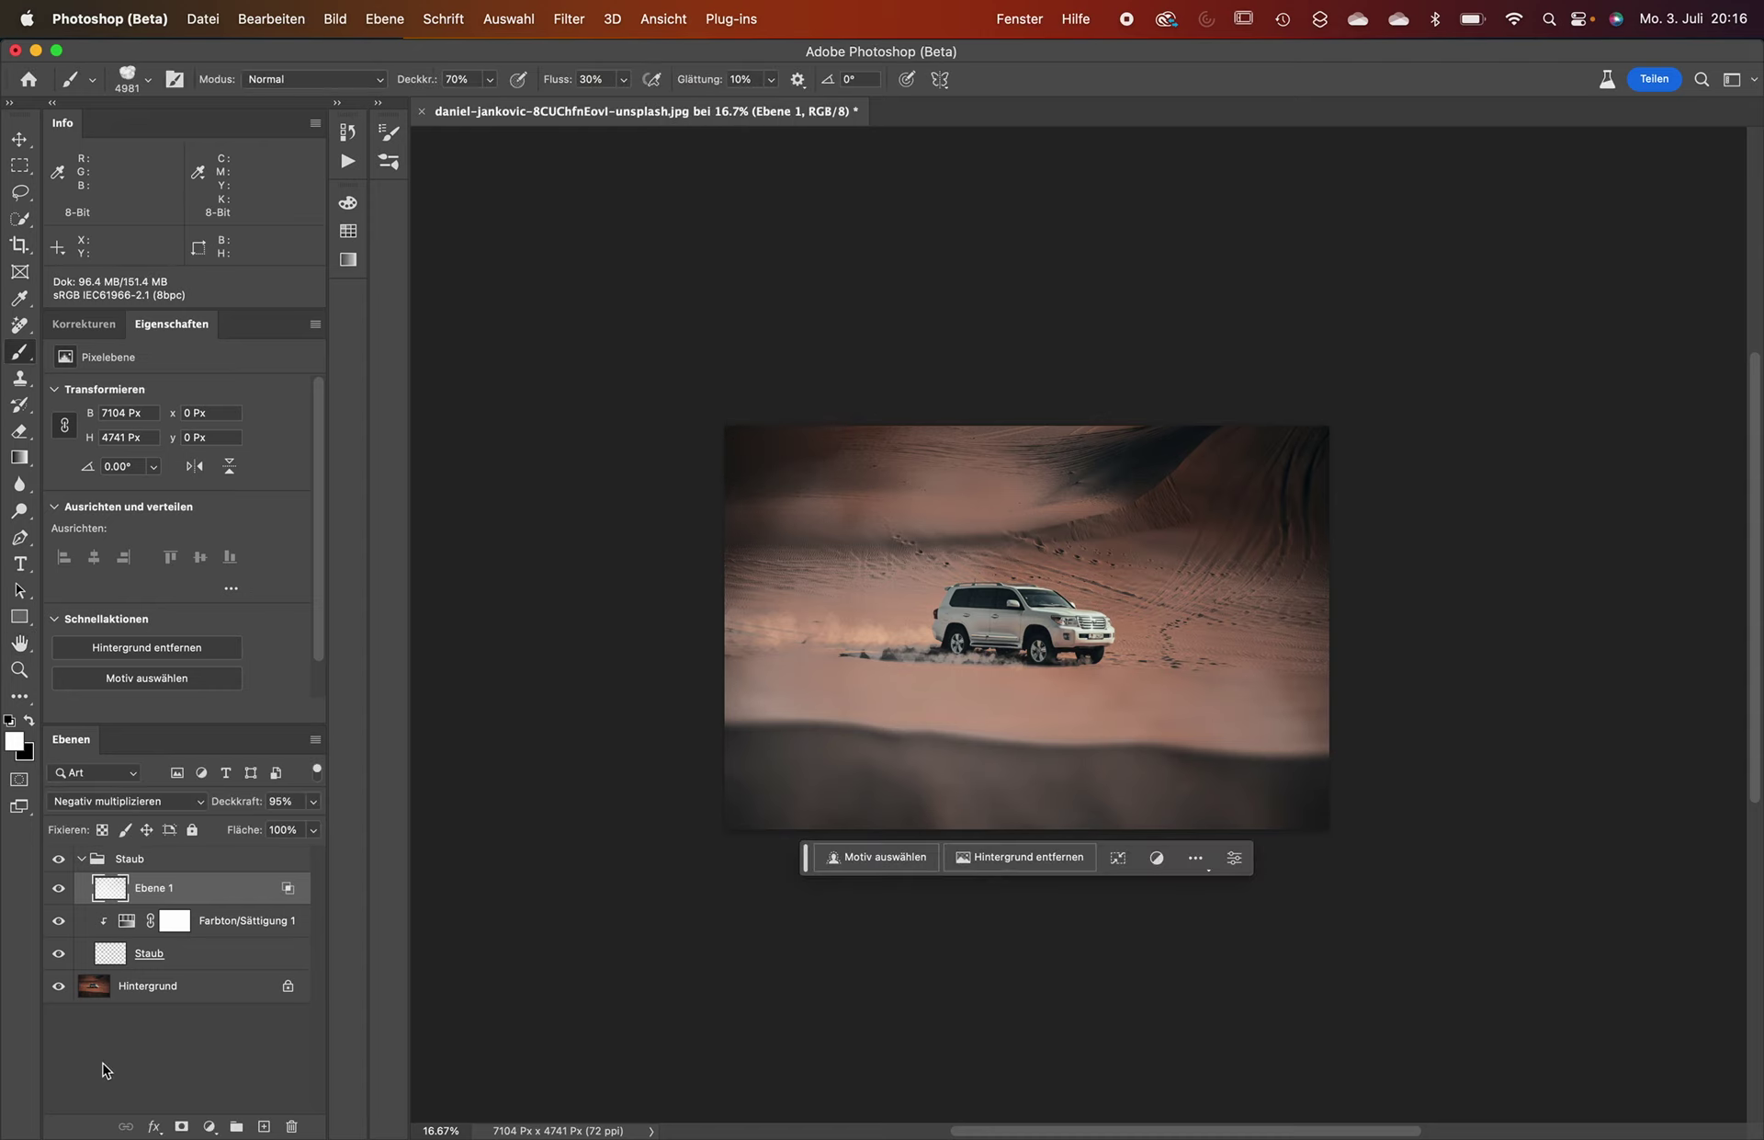
click(138, 921)
Duplicate the Hue/Saturation layer and clip the copy to Ebene 1 above it.
key(ctrl+g)
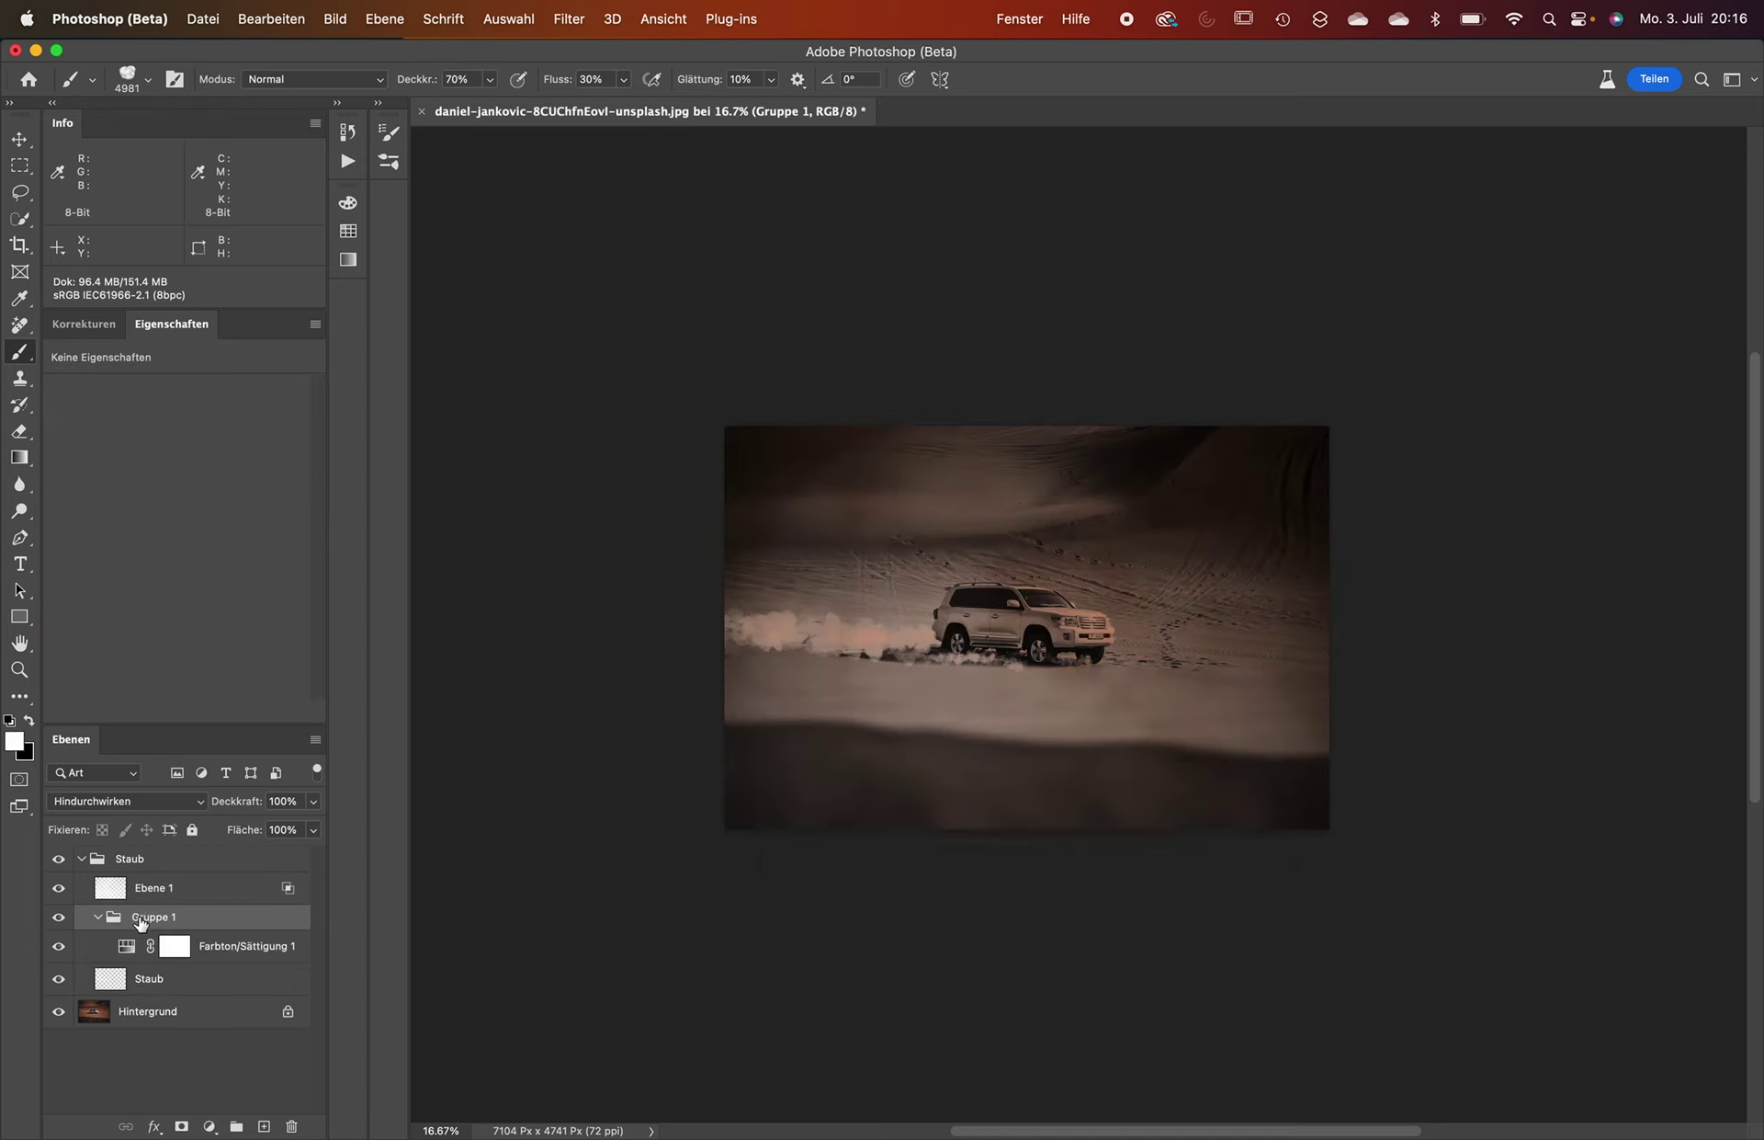
key(ctrl+z)
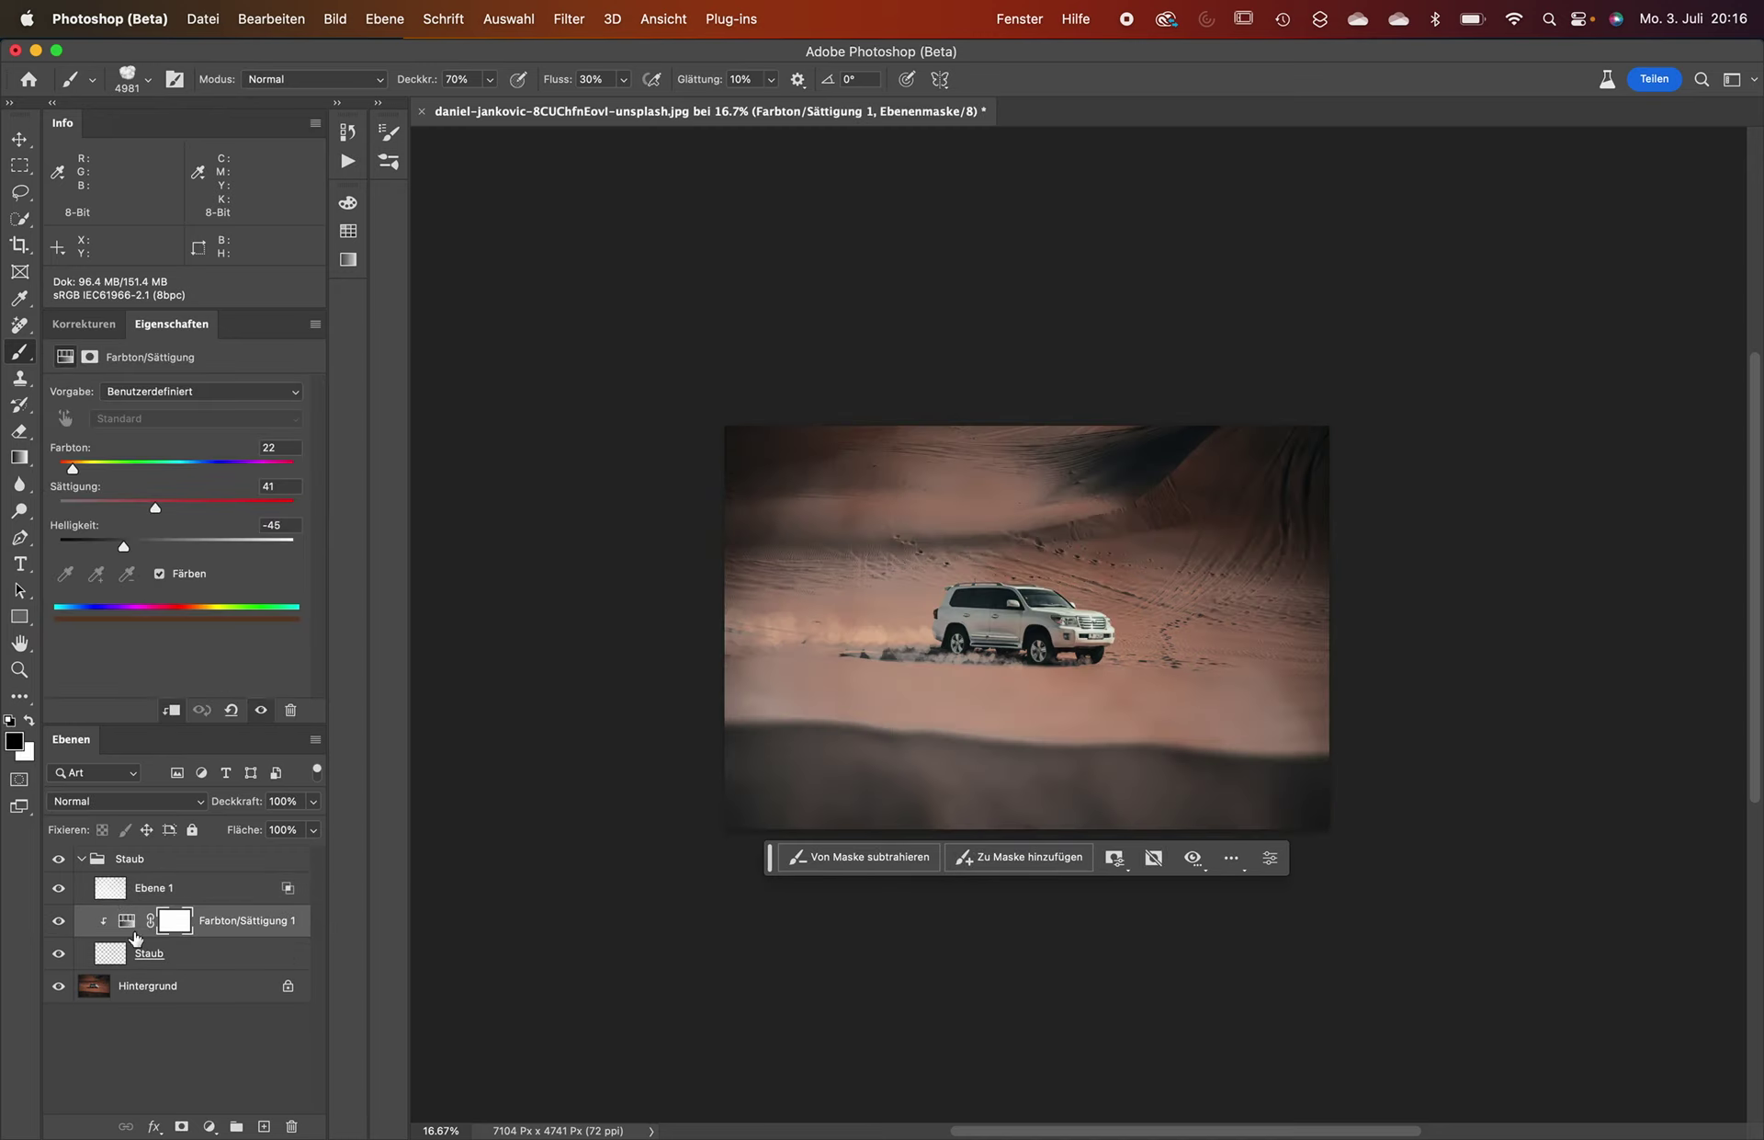
key(ctrl+j)
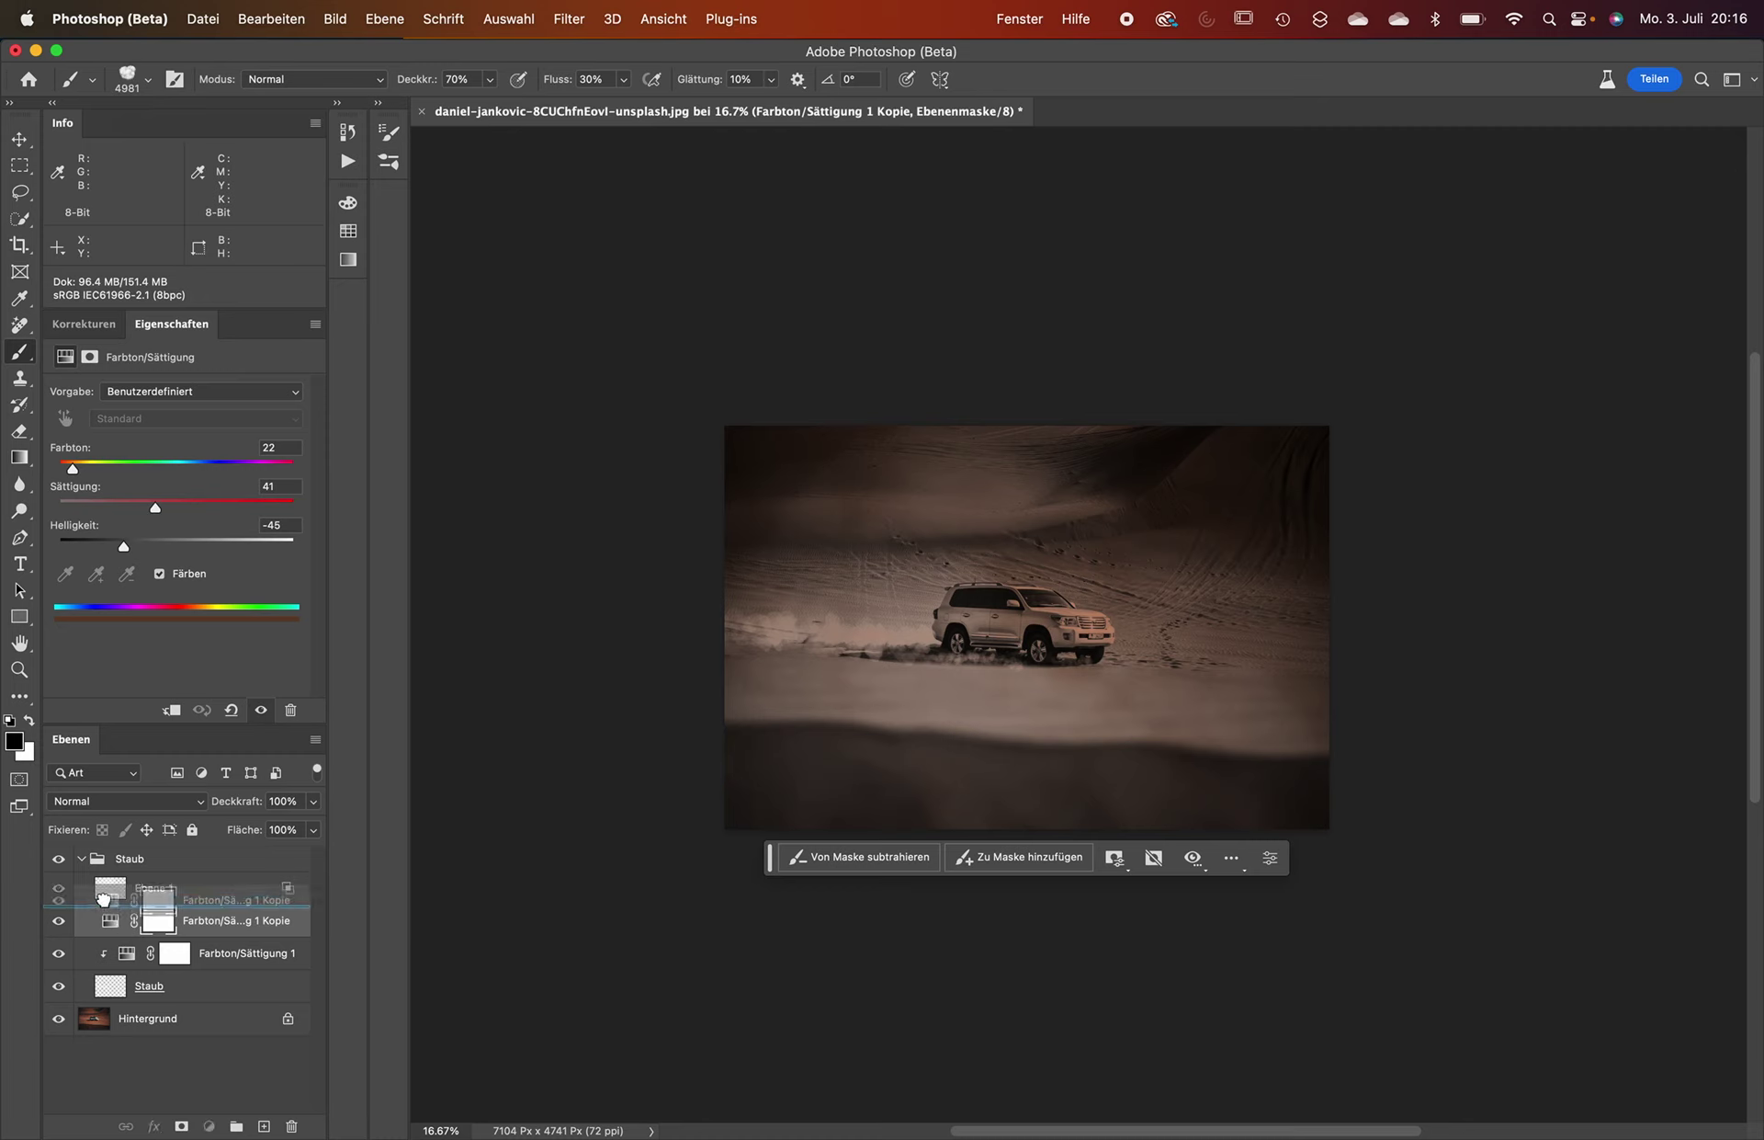
drag(119, 930, 209, 878)
key(ctrl+alt+g)
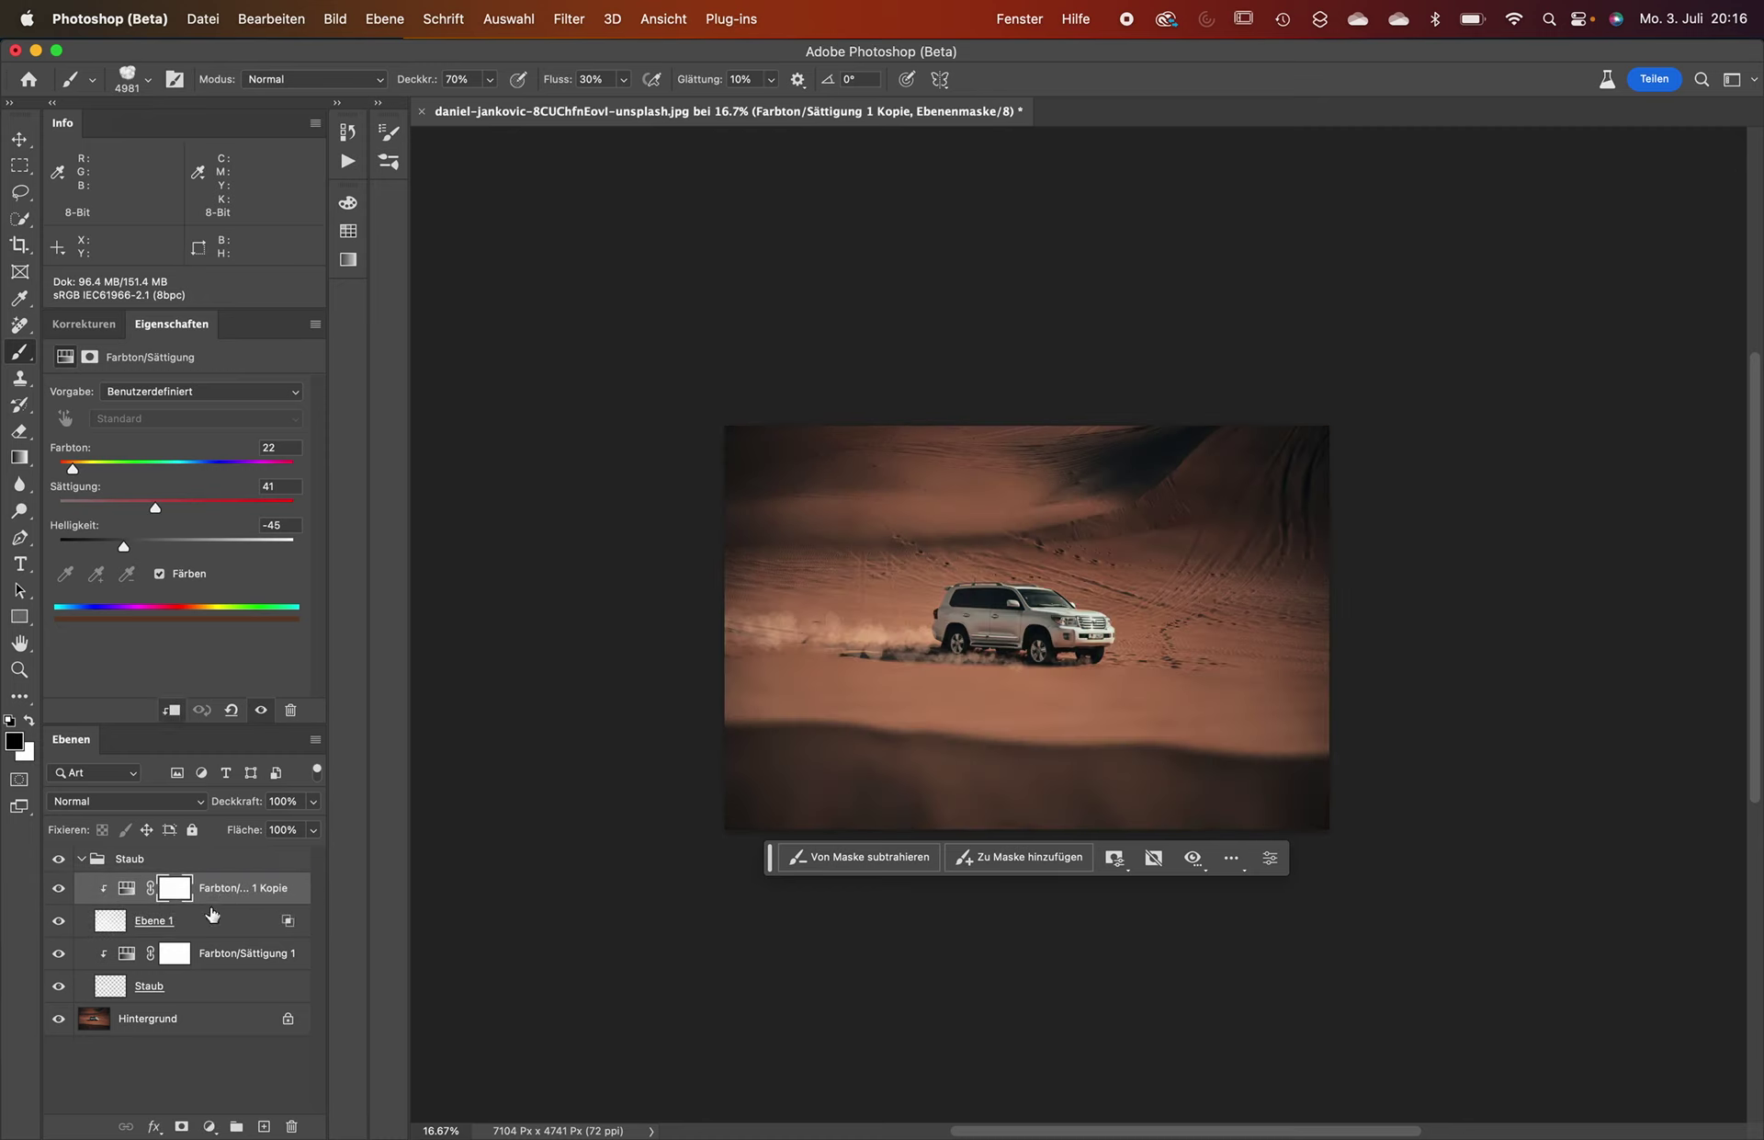
click(57, 923)
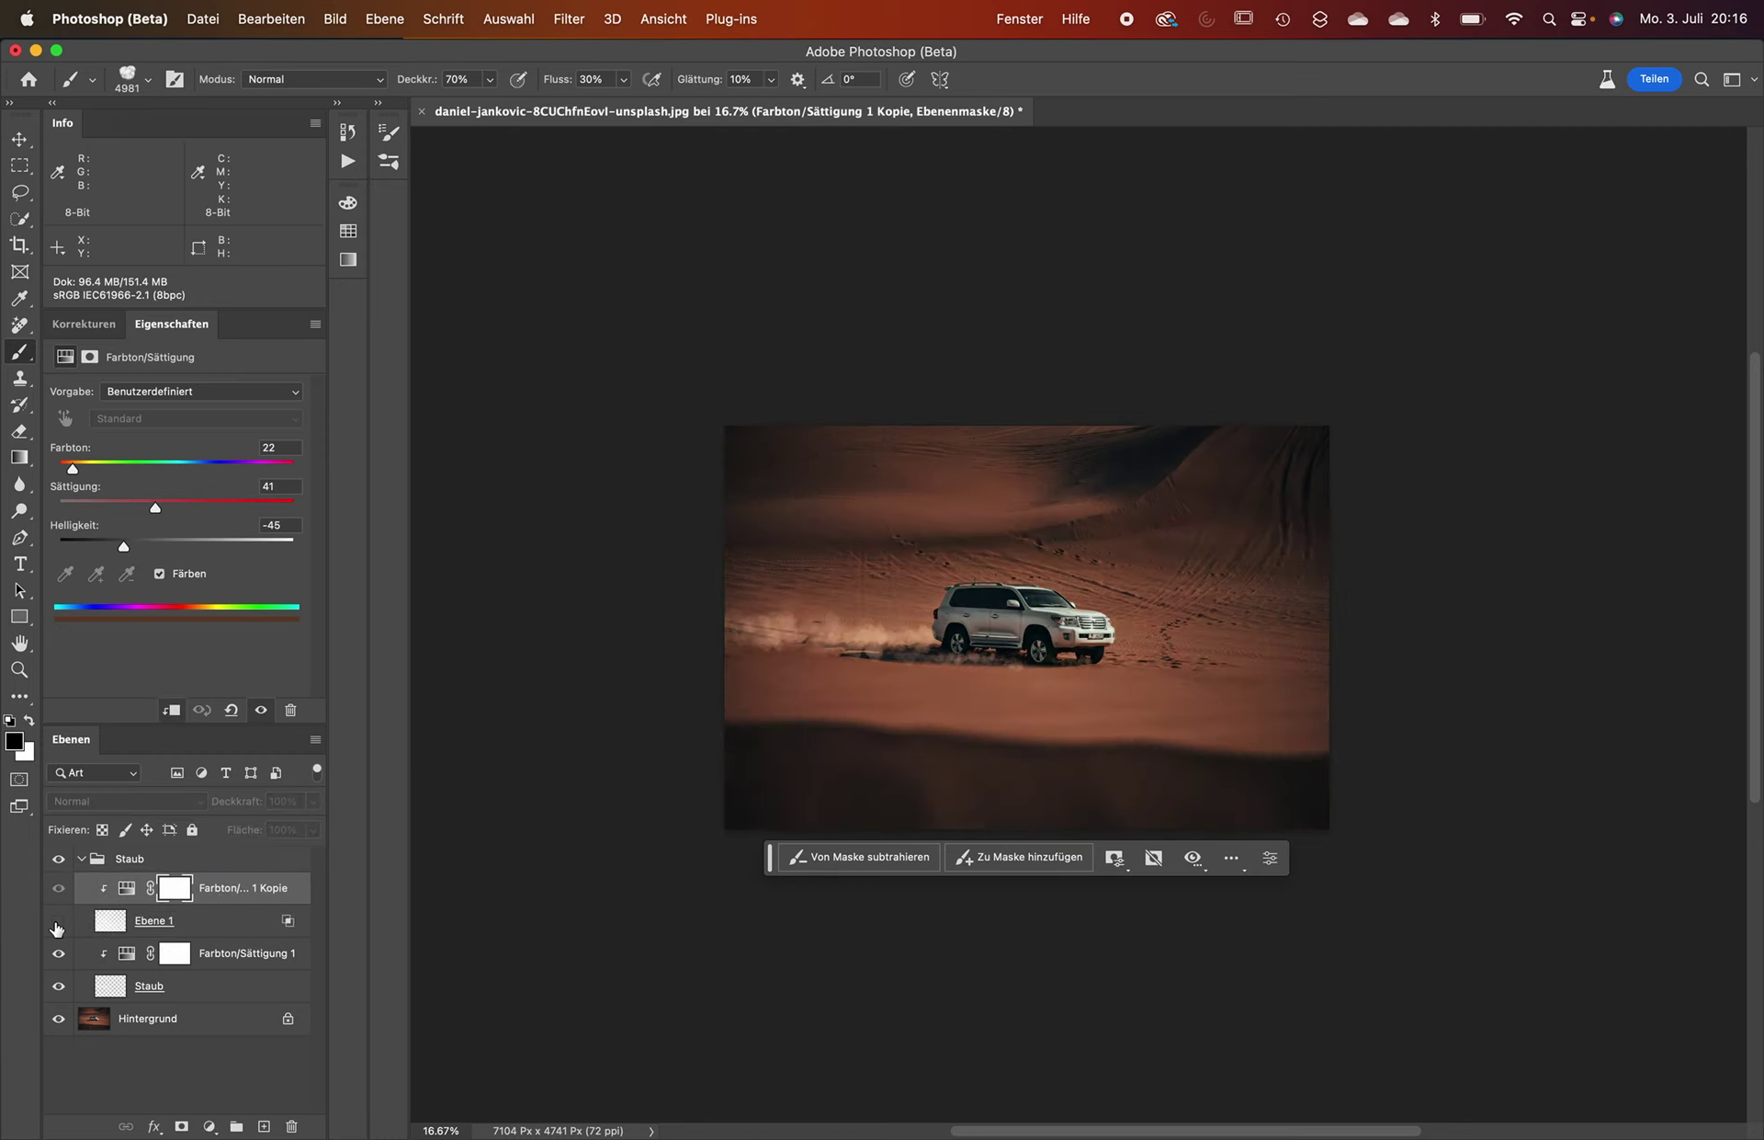
click(57, 923)
click(57, 923)
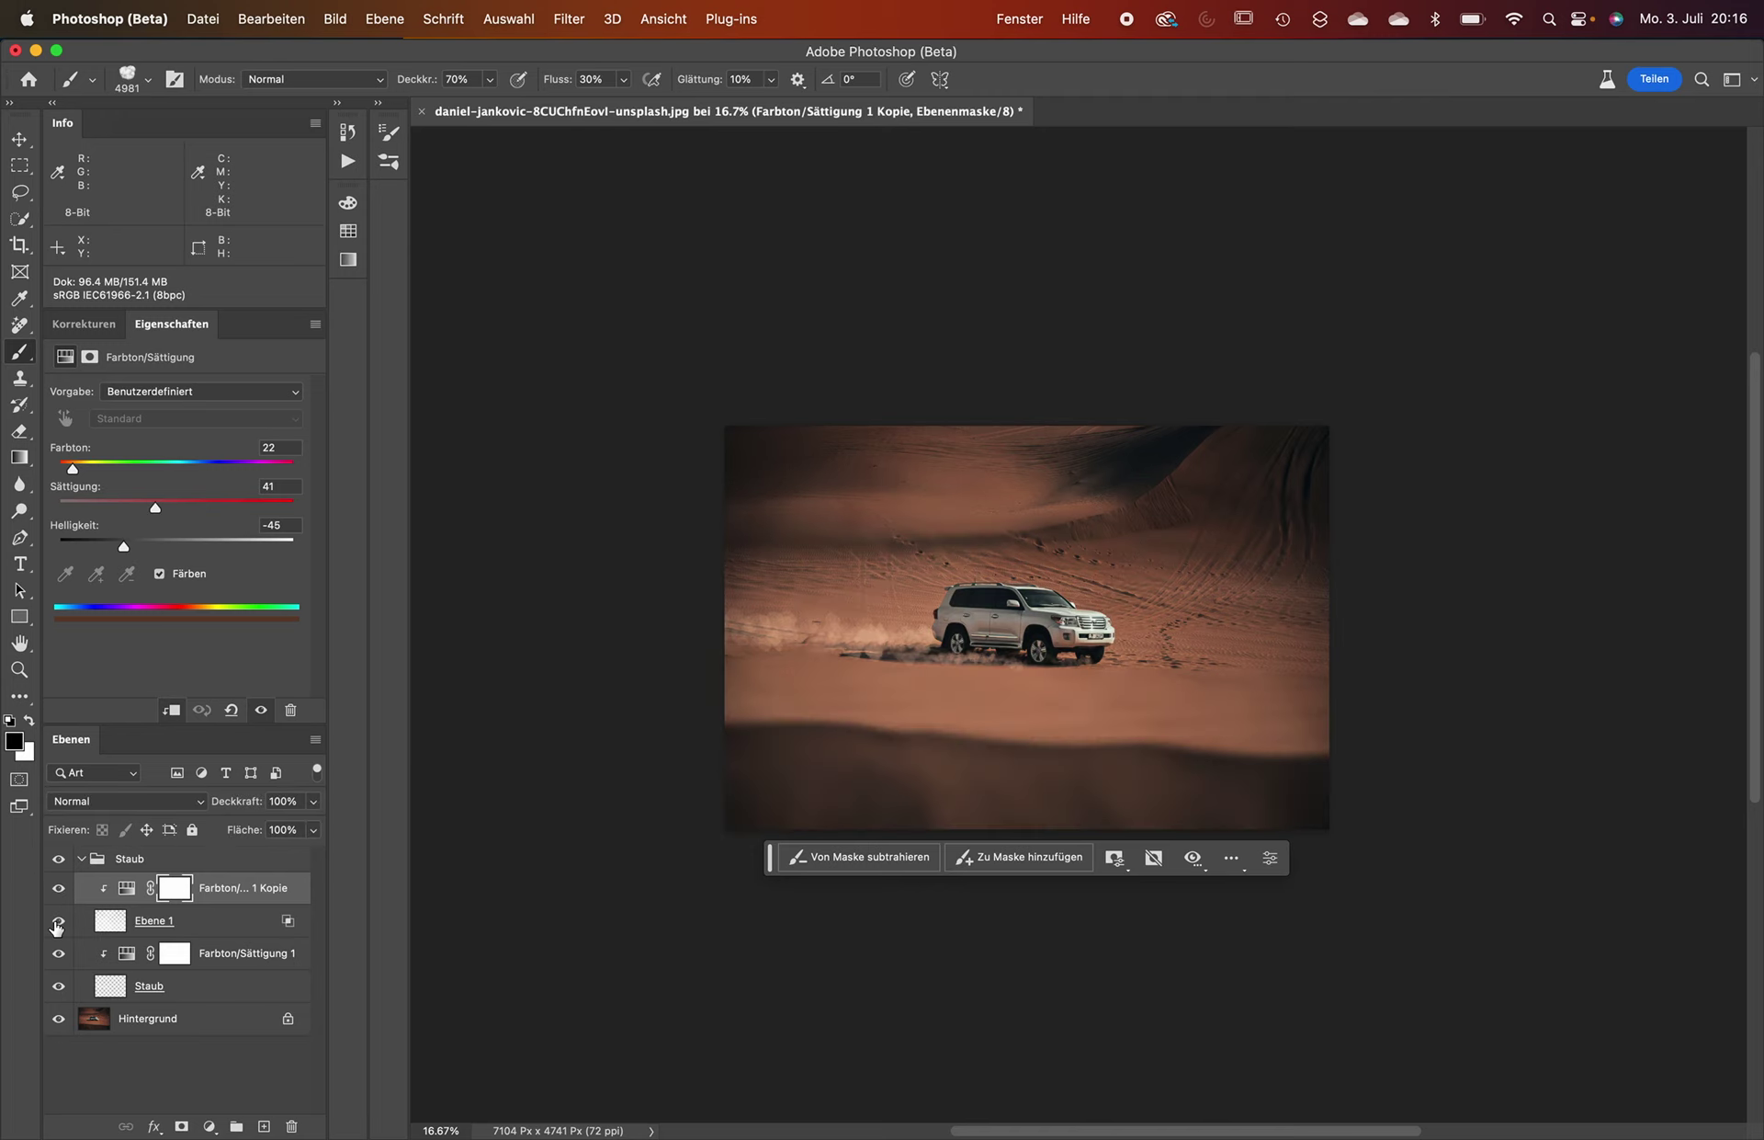
click(787, 858)
click(884, 443)
Scale Ebene 1 to about 212% and set its blend mode to Weiches Licht.
click(249, 918)
key(ctrl+t)
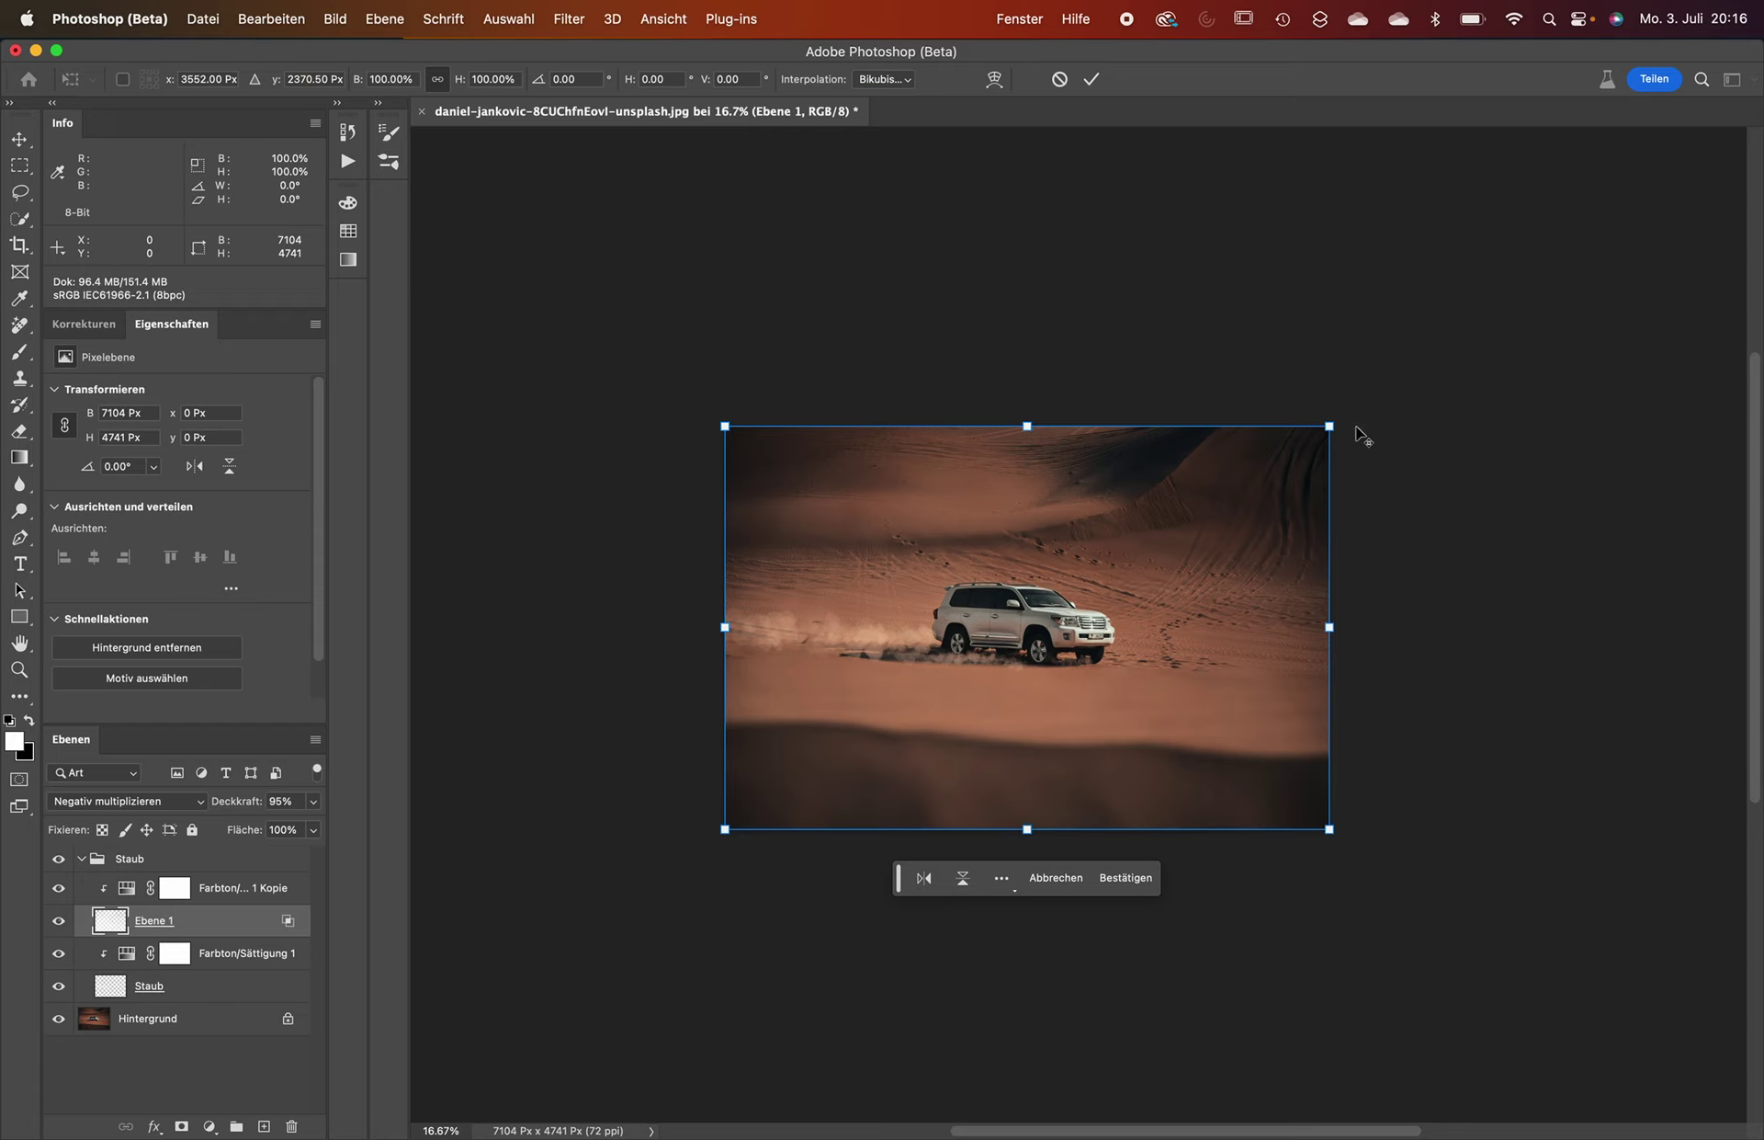
drag(1328, 424, 1683, 316)
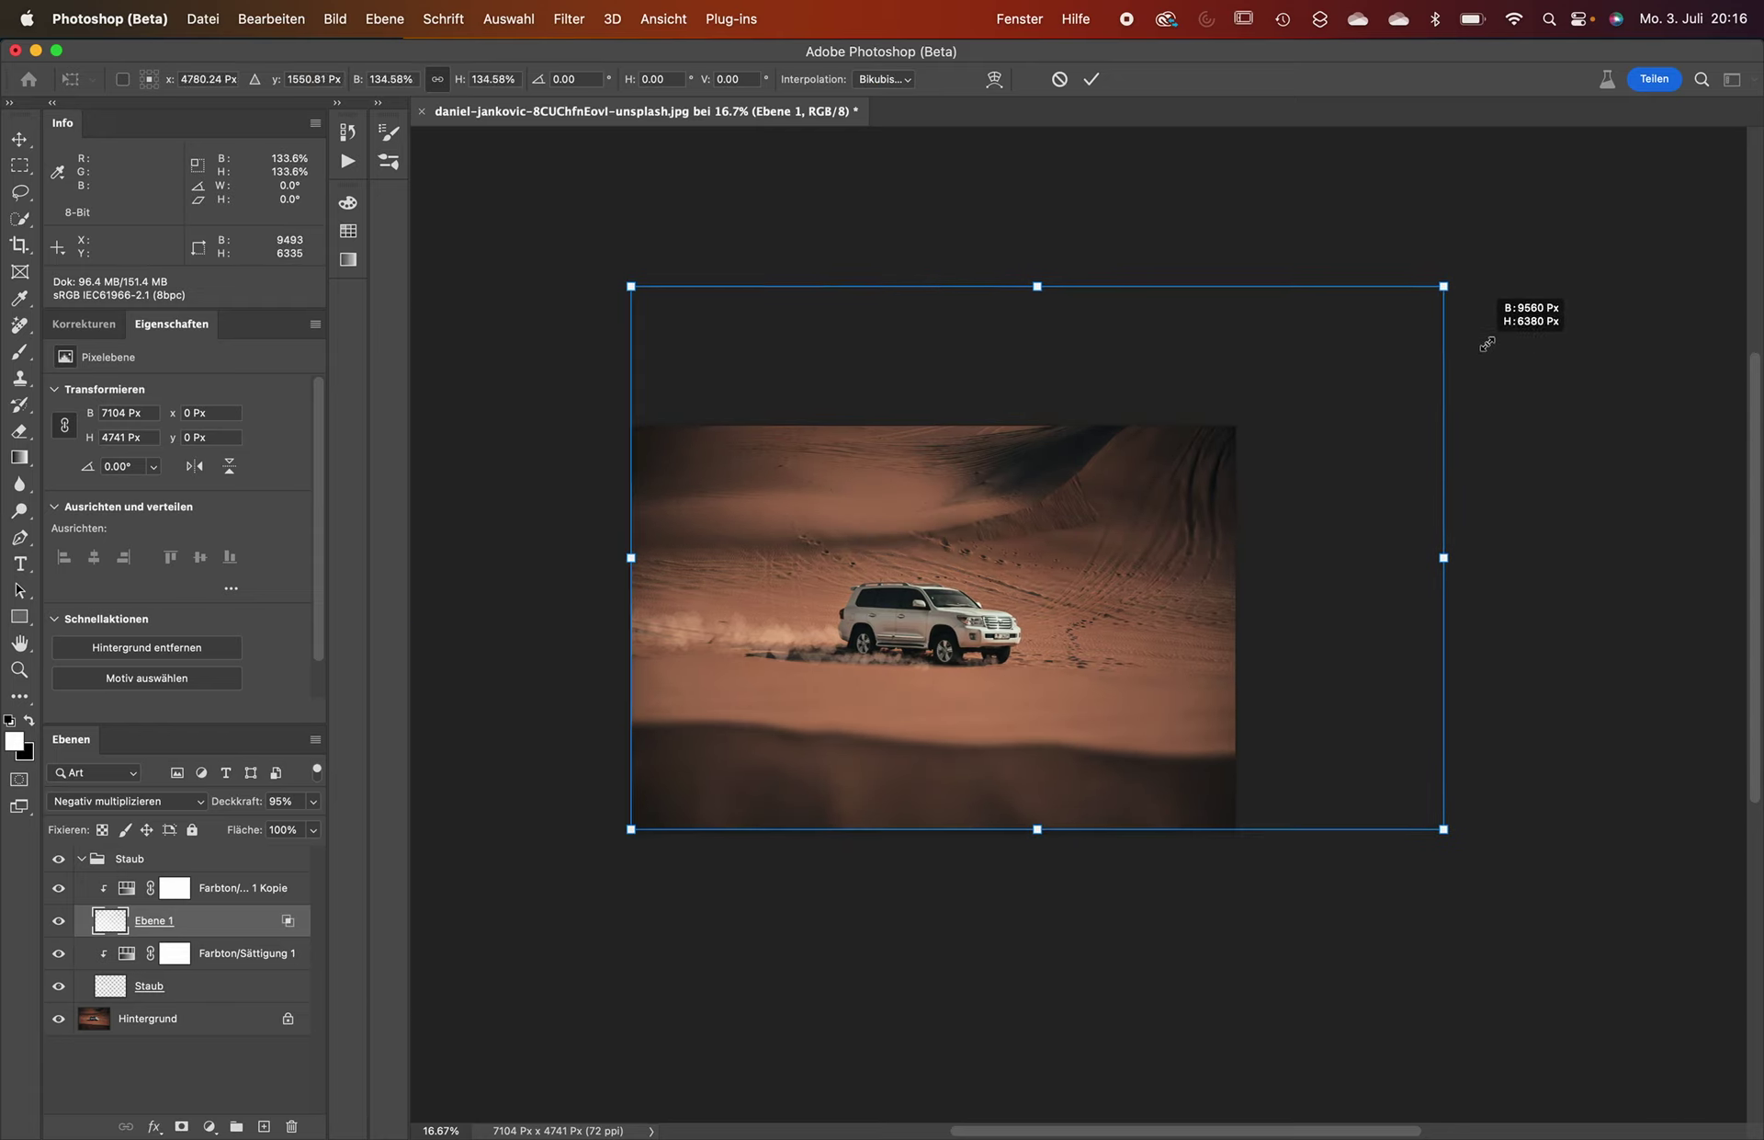
drag(1682, 316, 1659, 333)
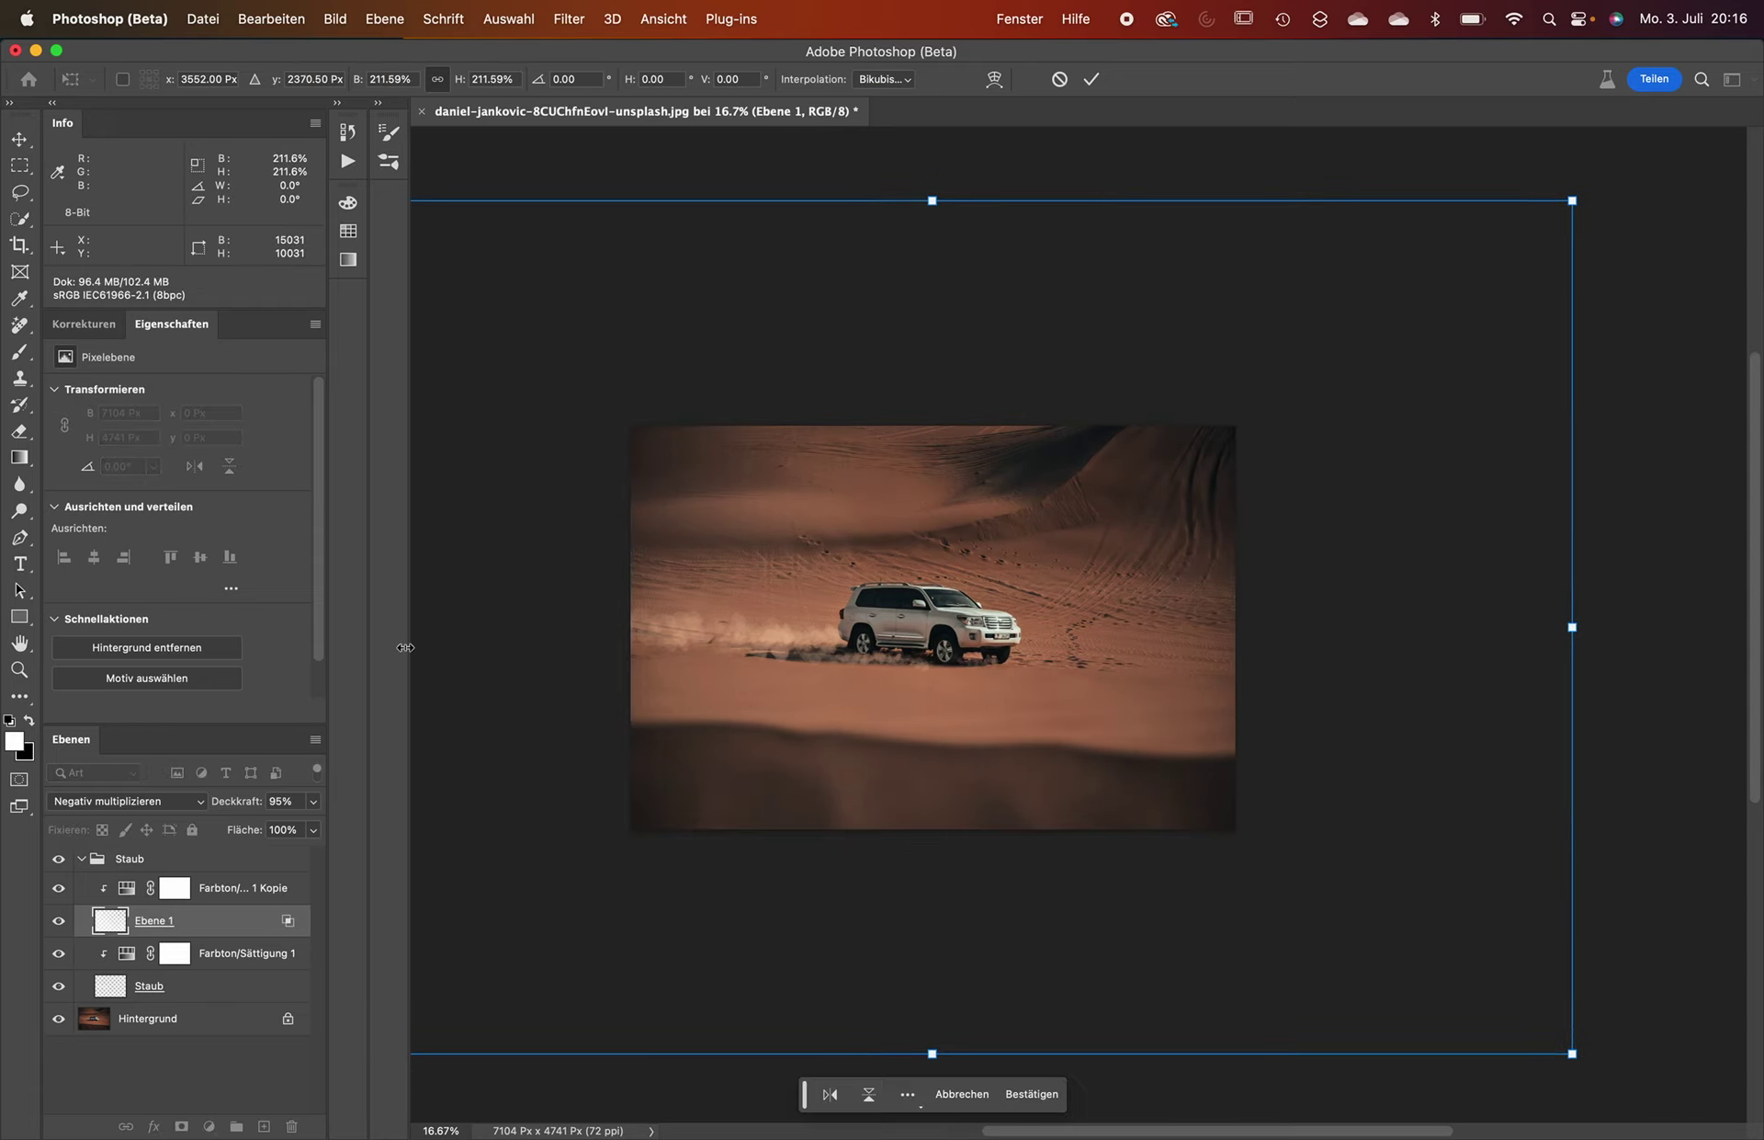
key(b)
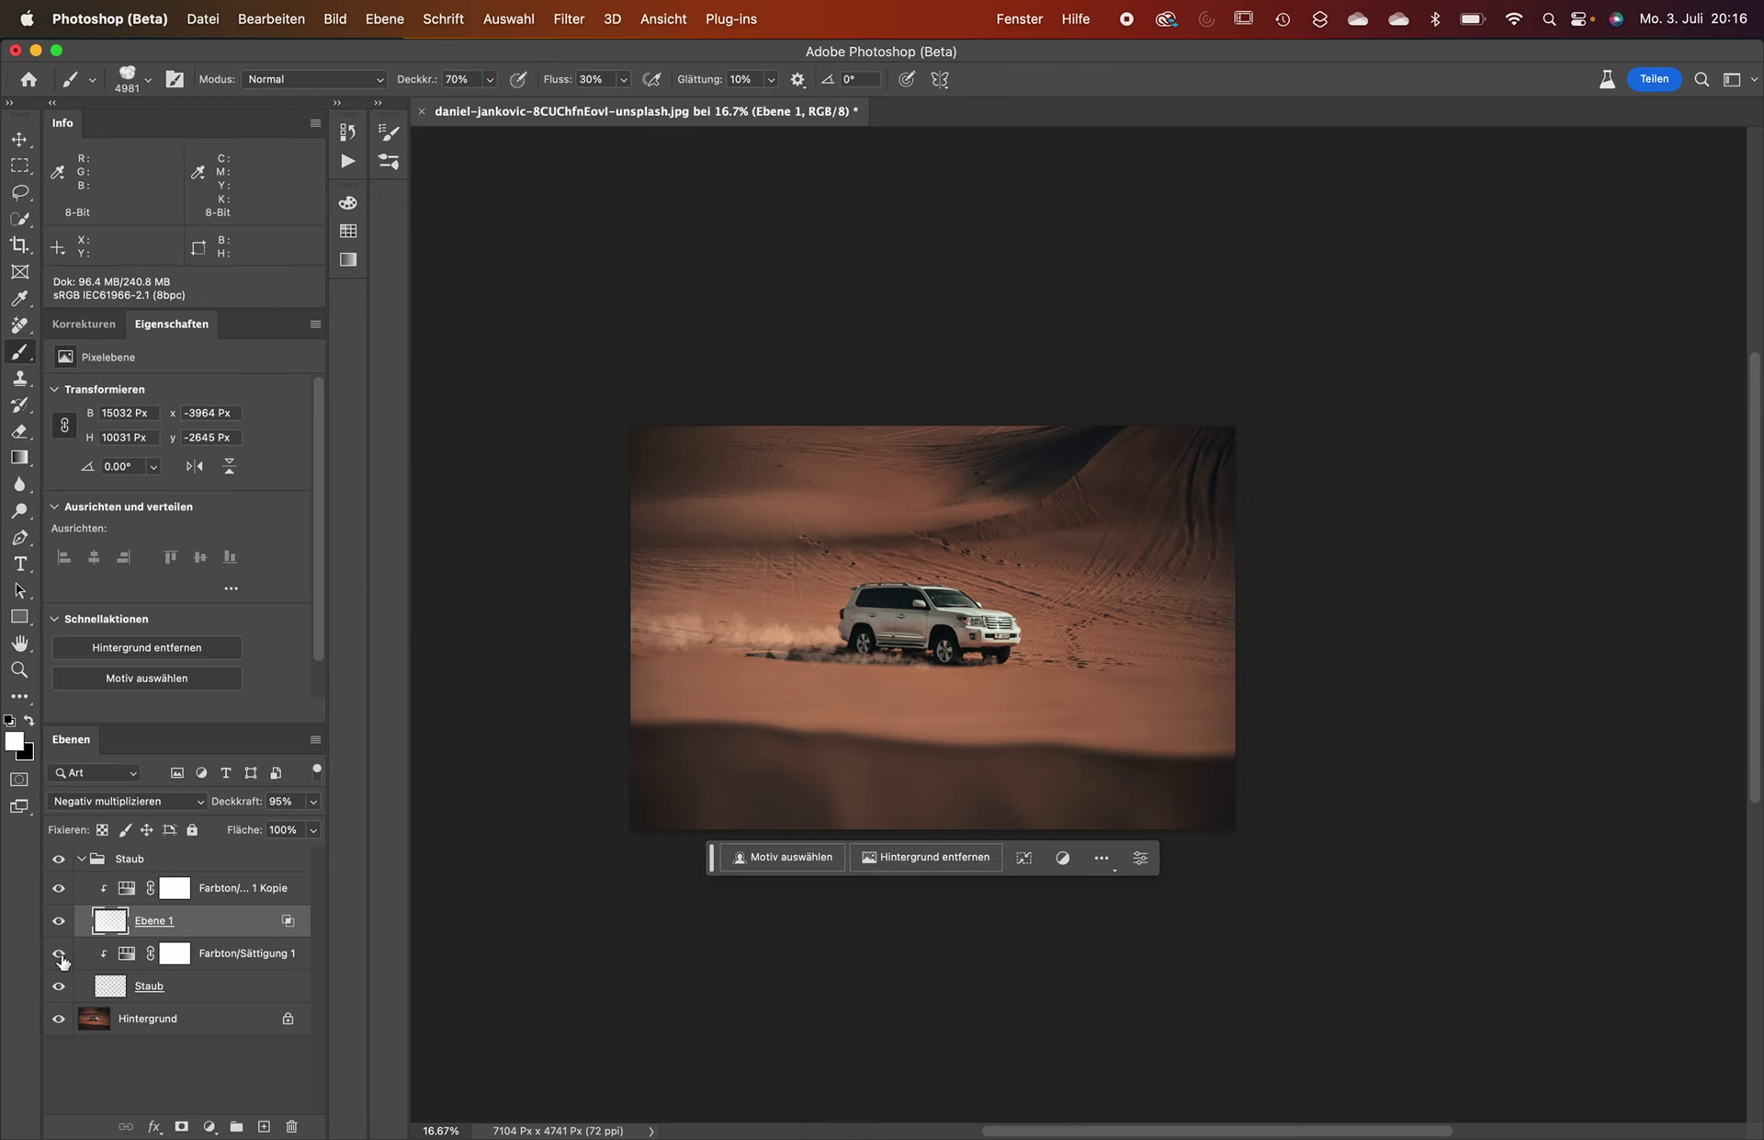
click(59, 923)
click(59, 923)
click(153, 807)
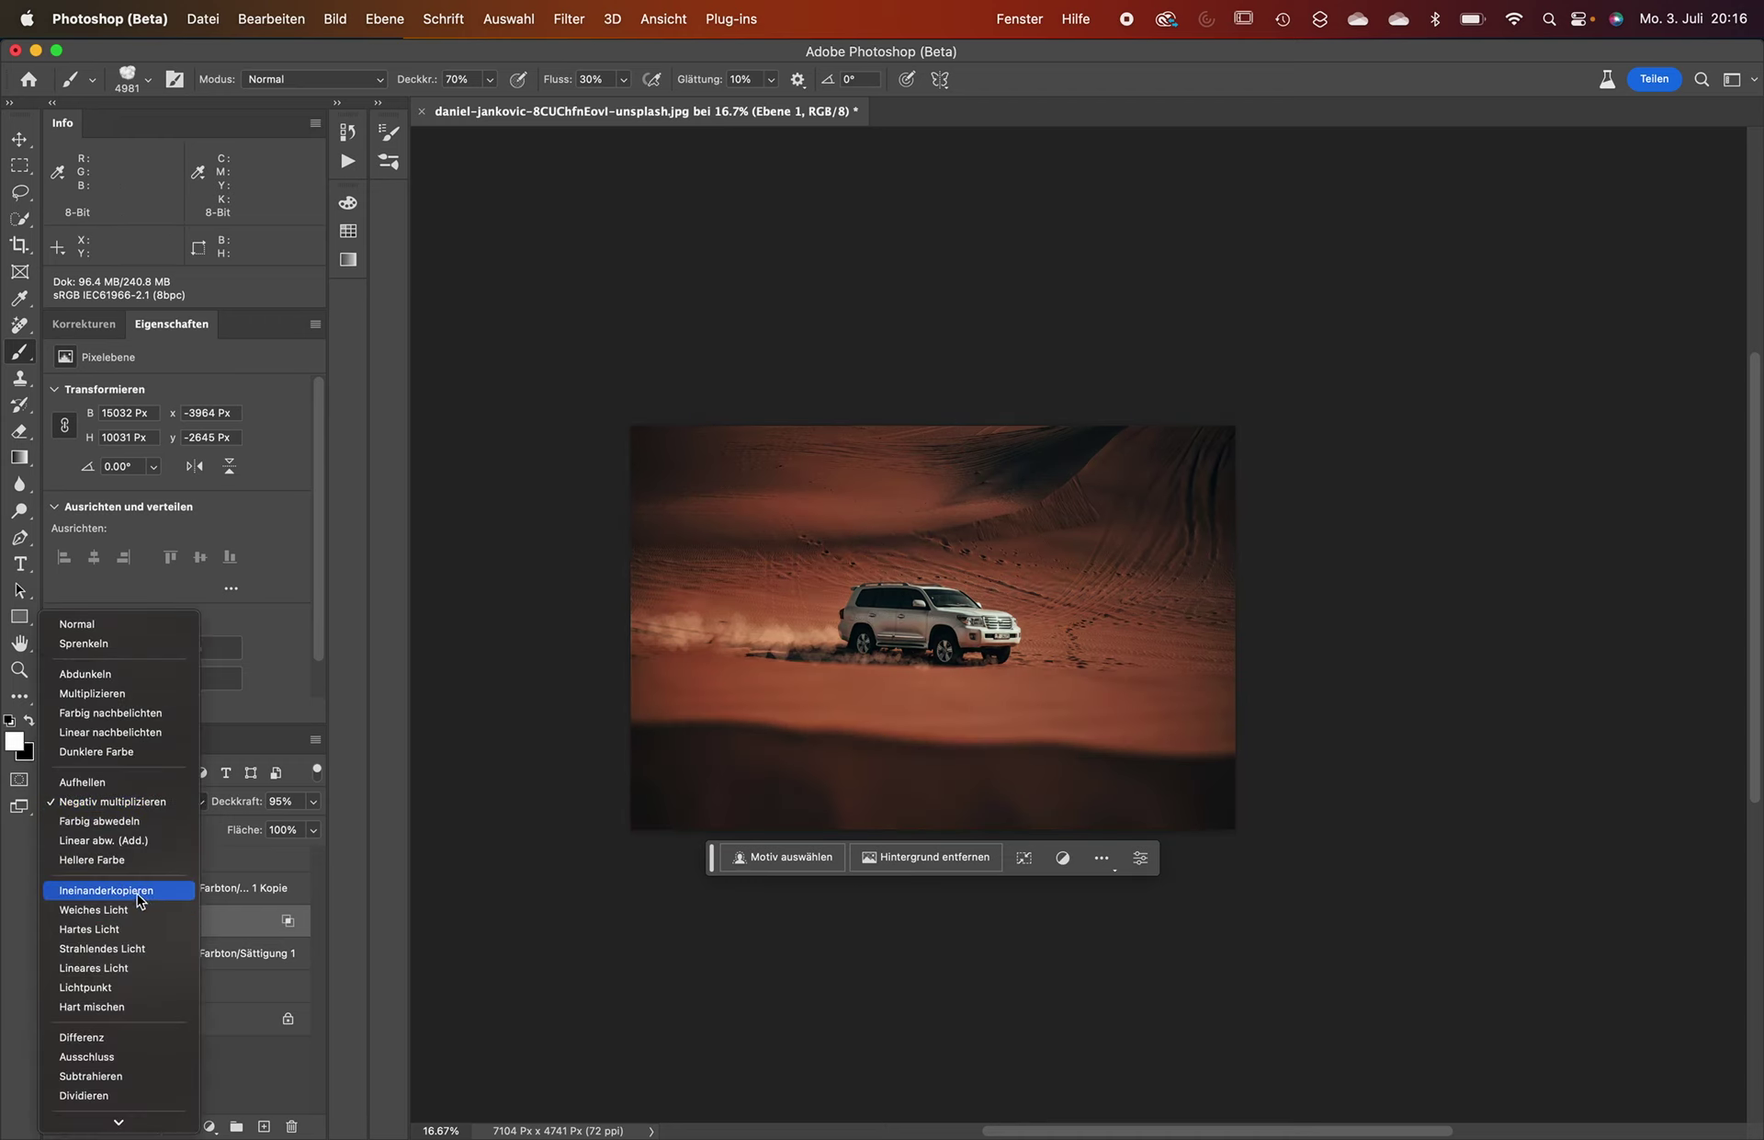
click(133, 914)
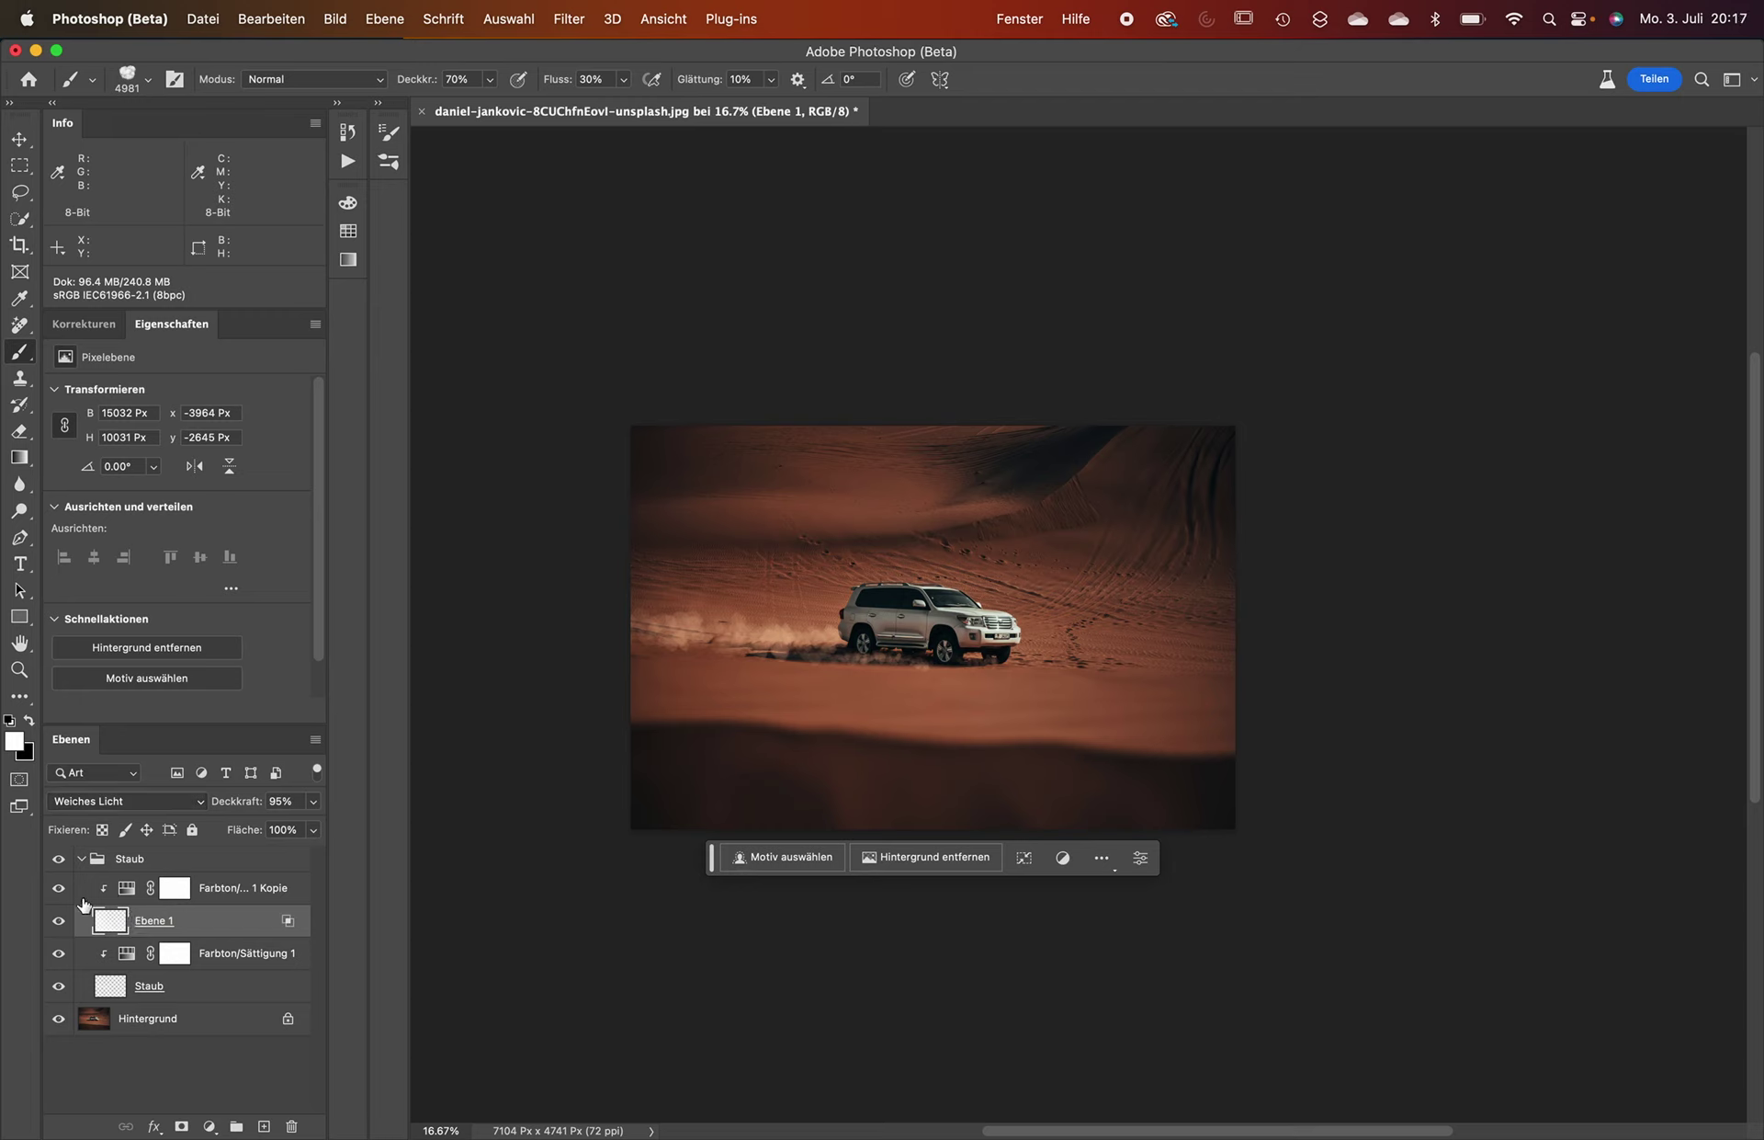
Convert the Staub dust layer into a smart object.
click(113, 986)
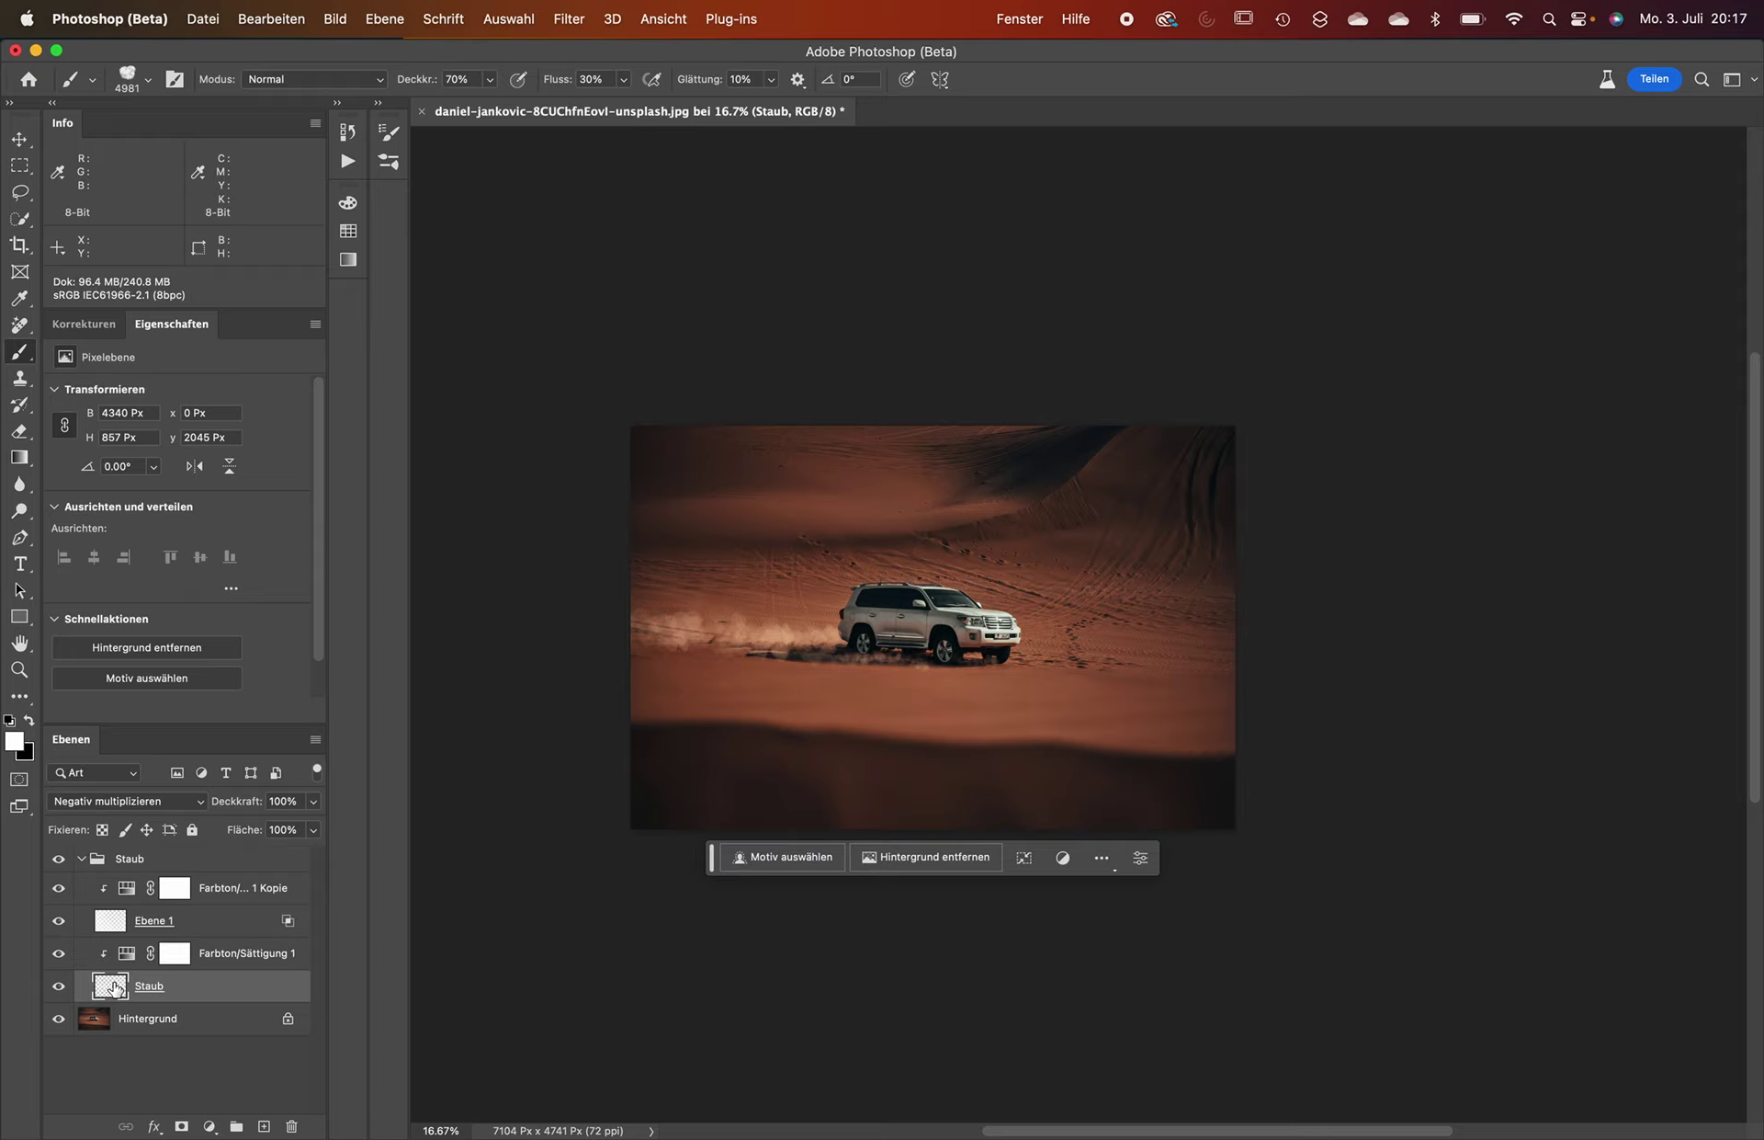
mouse_move(907, 695)
mouse_down()
mouse_move(1056, 541)
mouse_move(705, 500)
mouse_up()
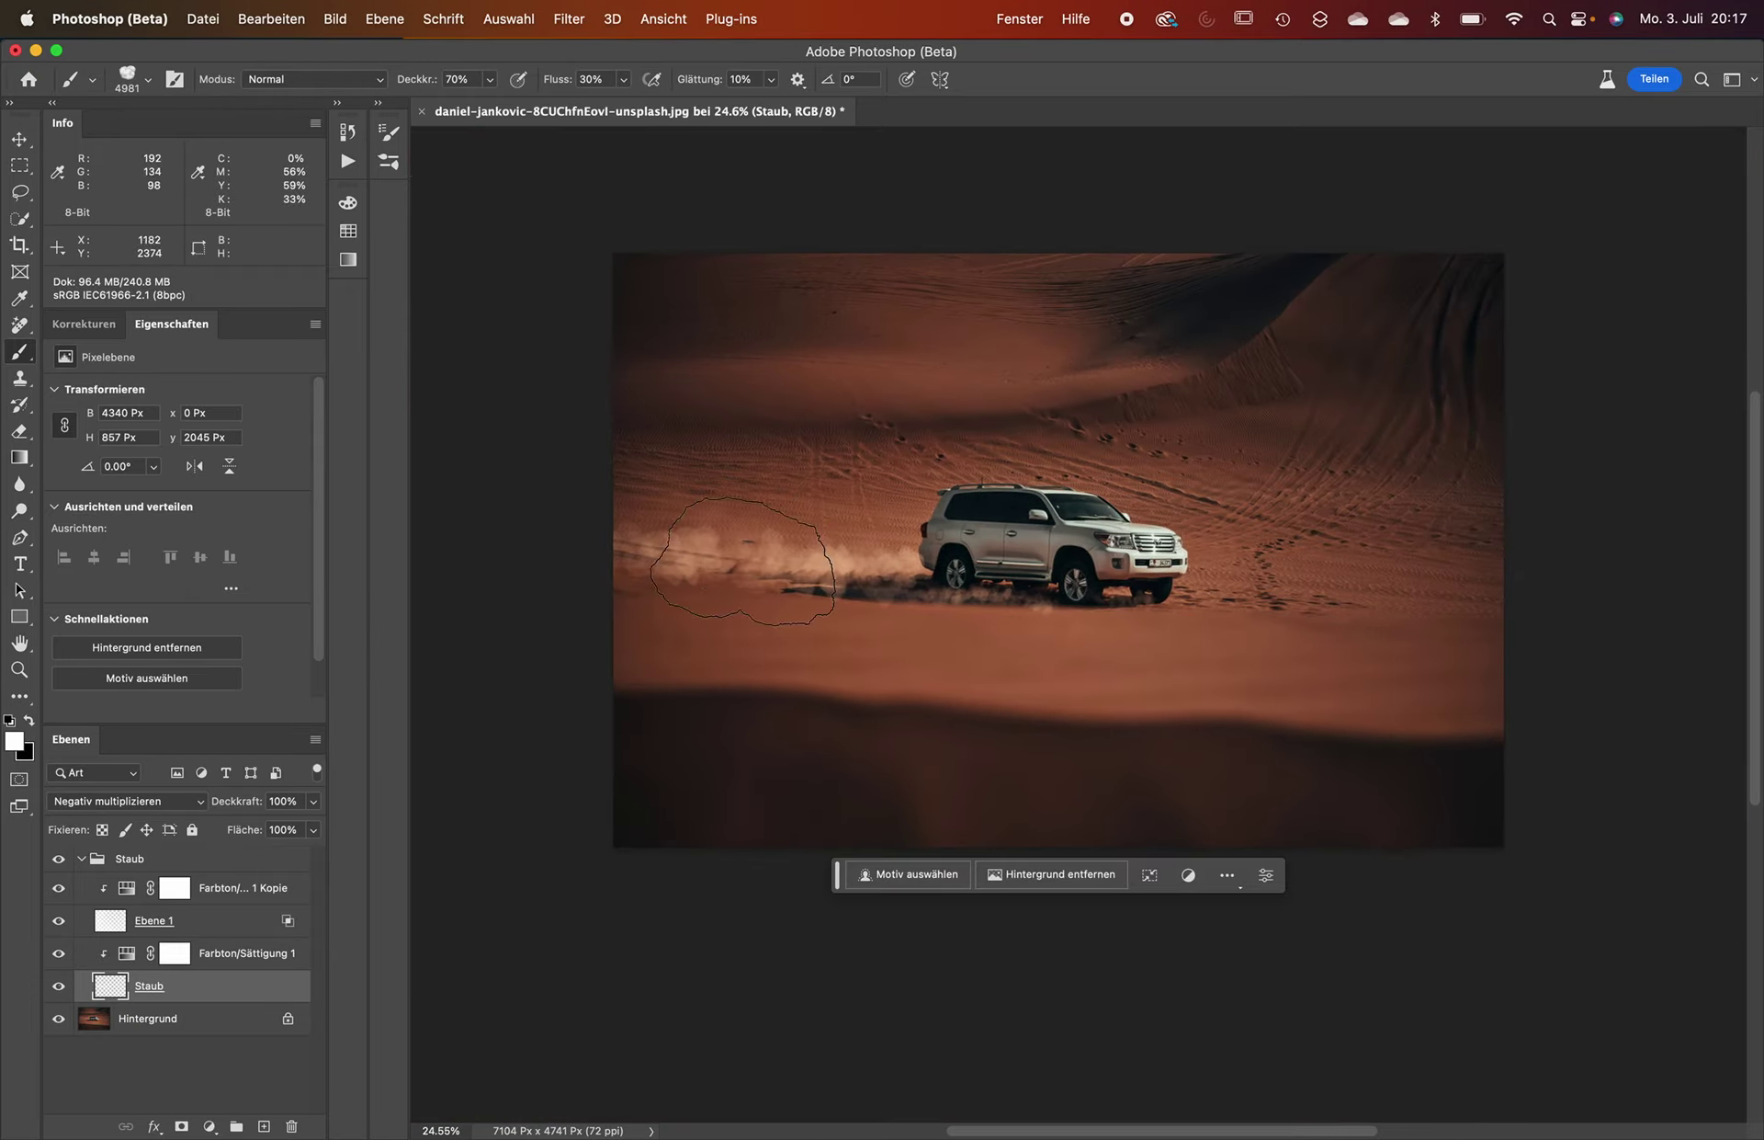
right_click(236, 996)
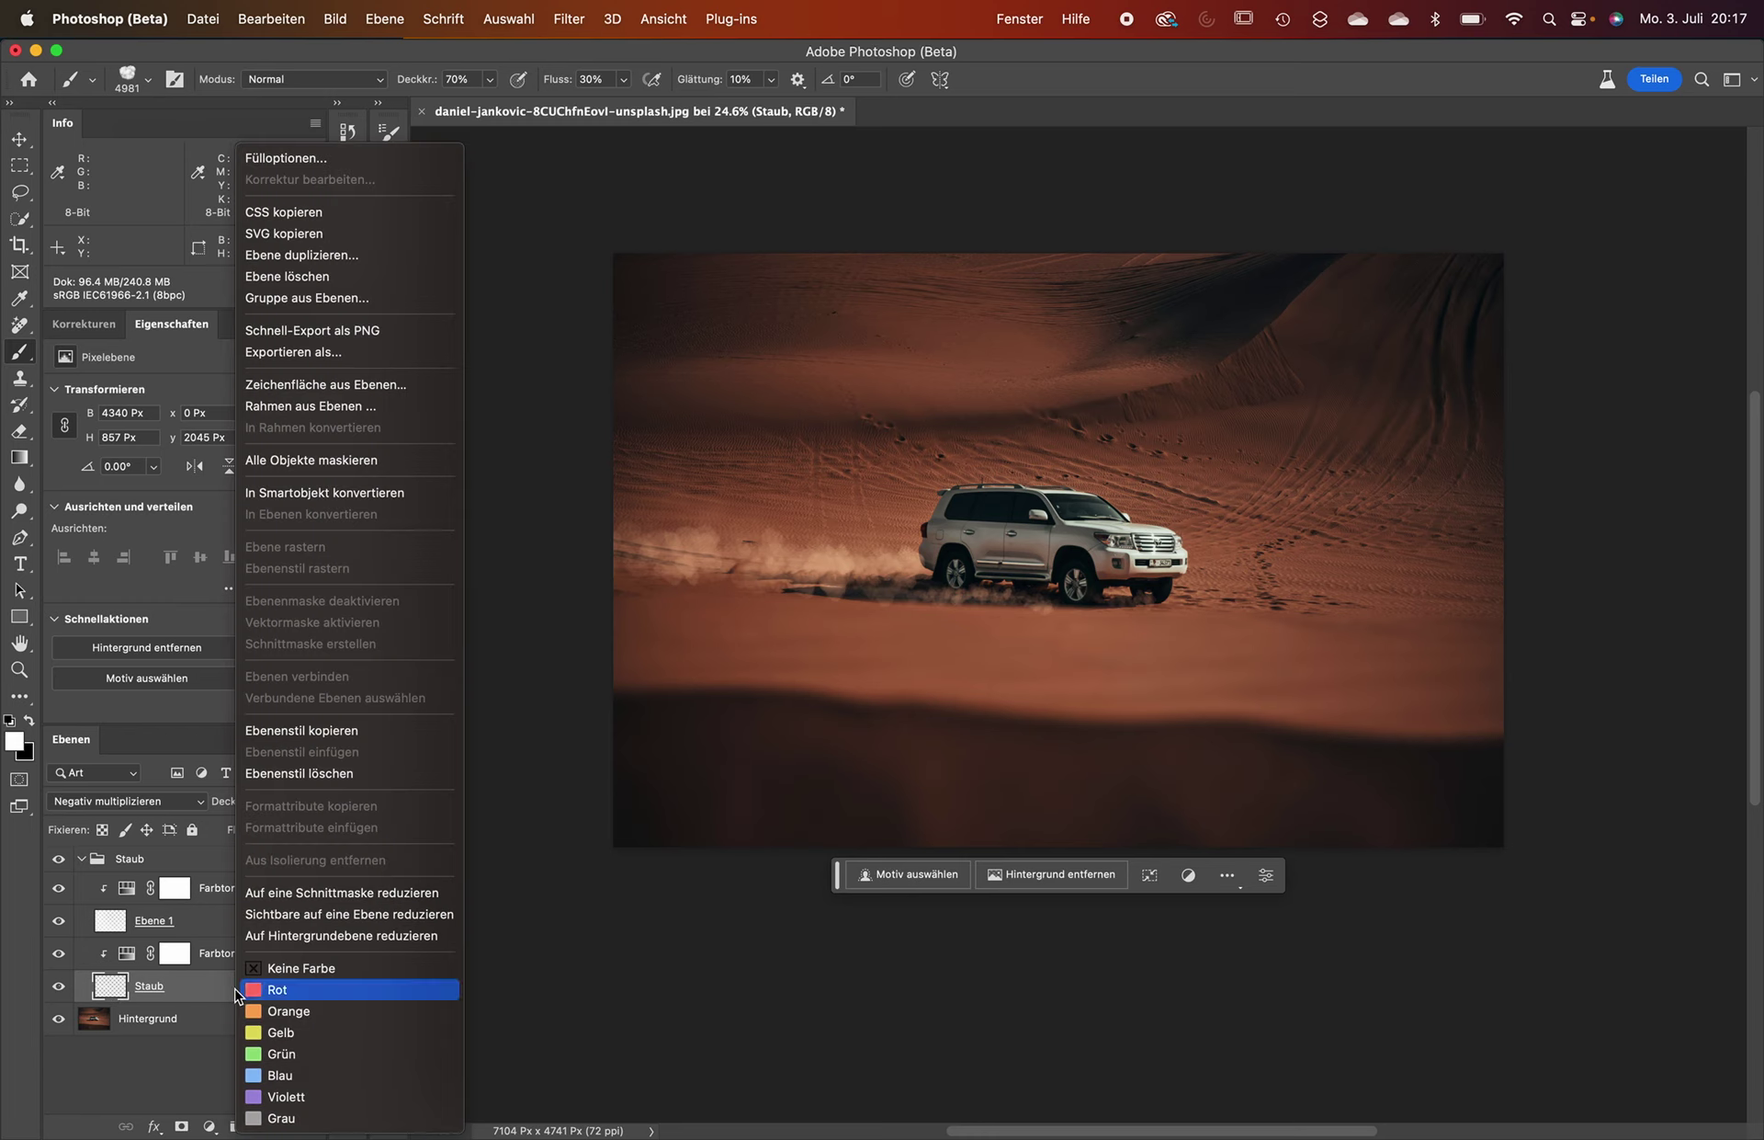
click(299, 501)
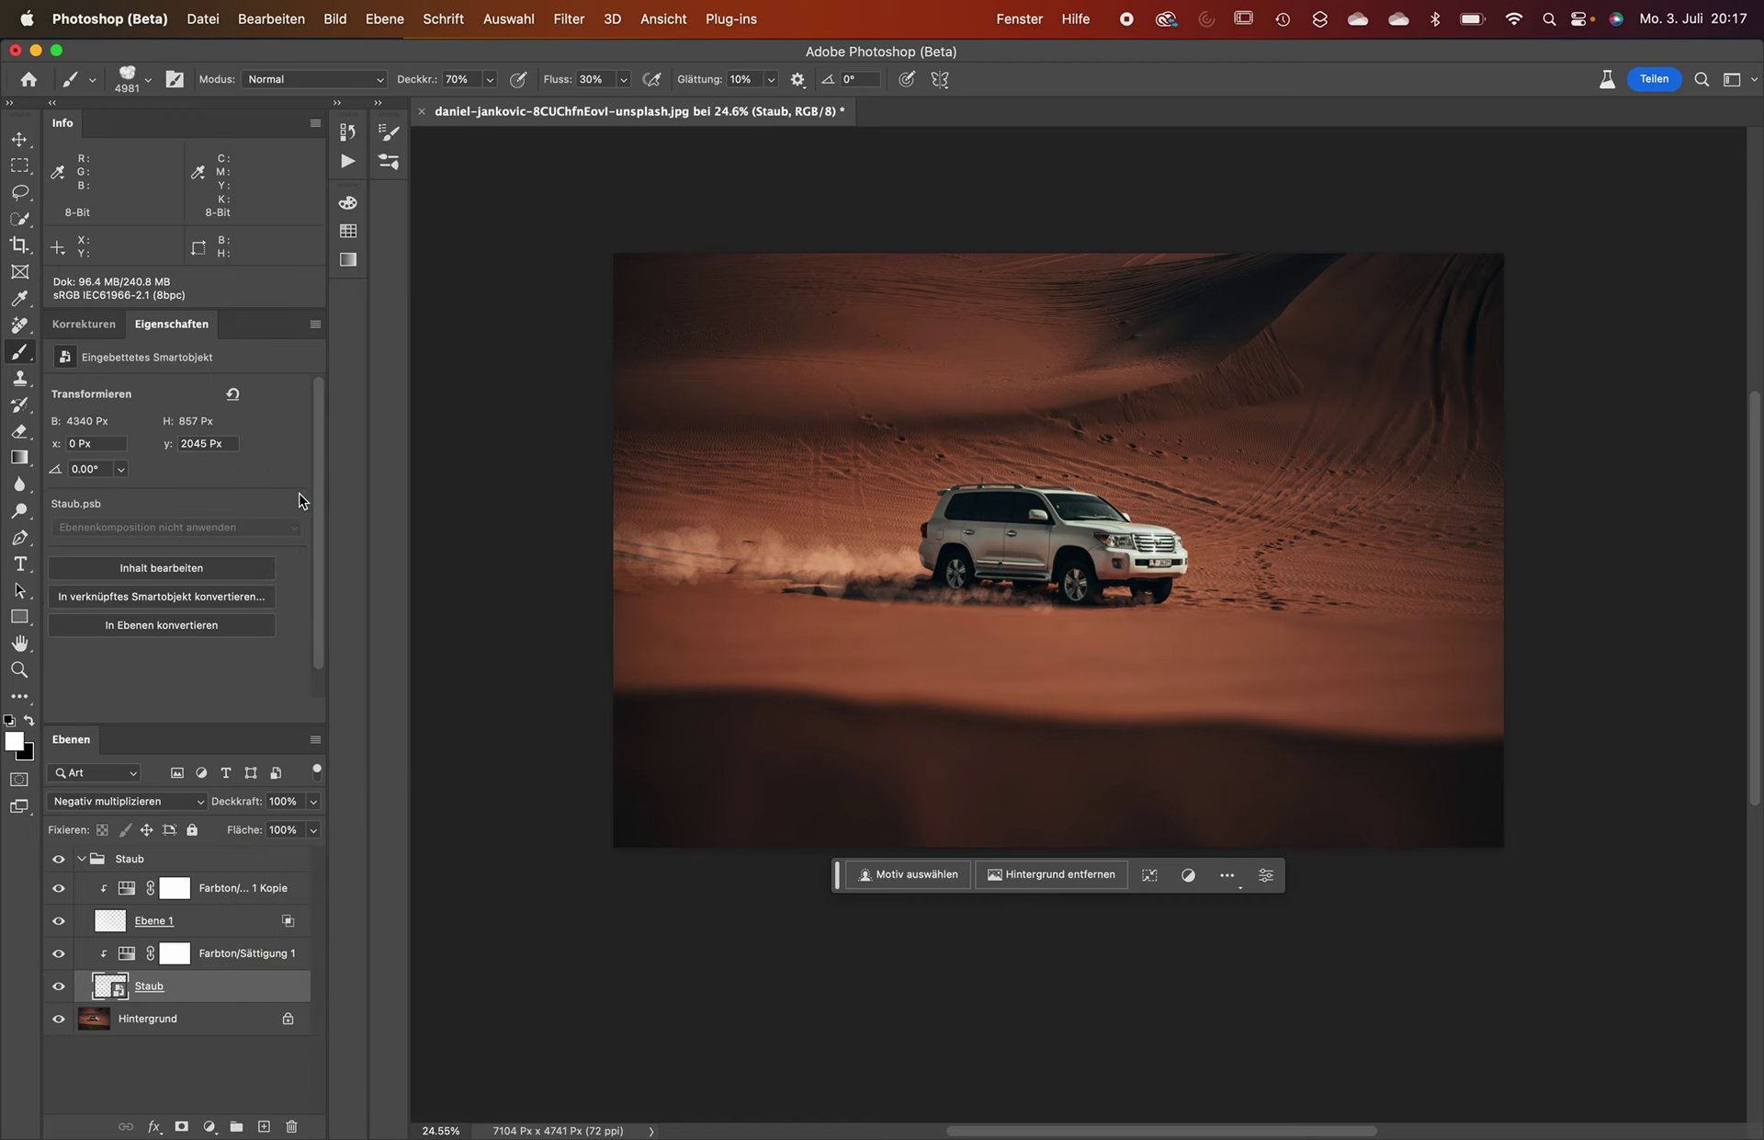
Apply a path blur curving left along the dust trail, about 23% speed, 137 px endpoint speed.
click(569, 18)
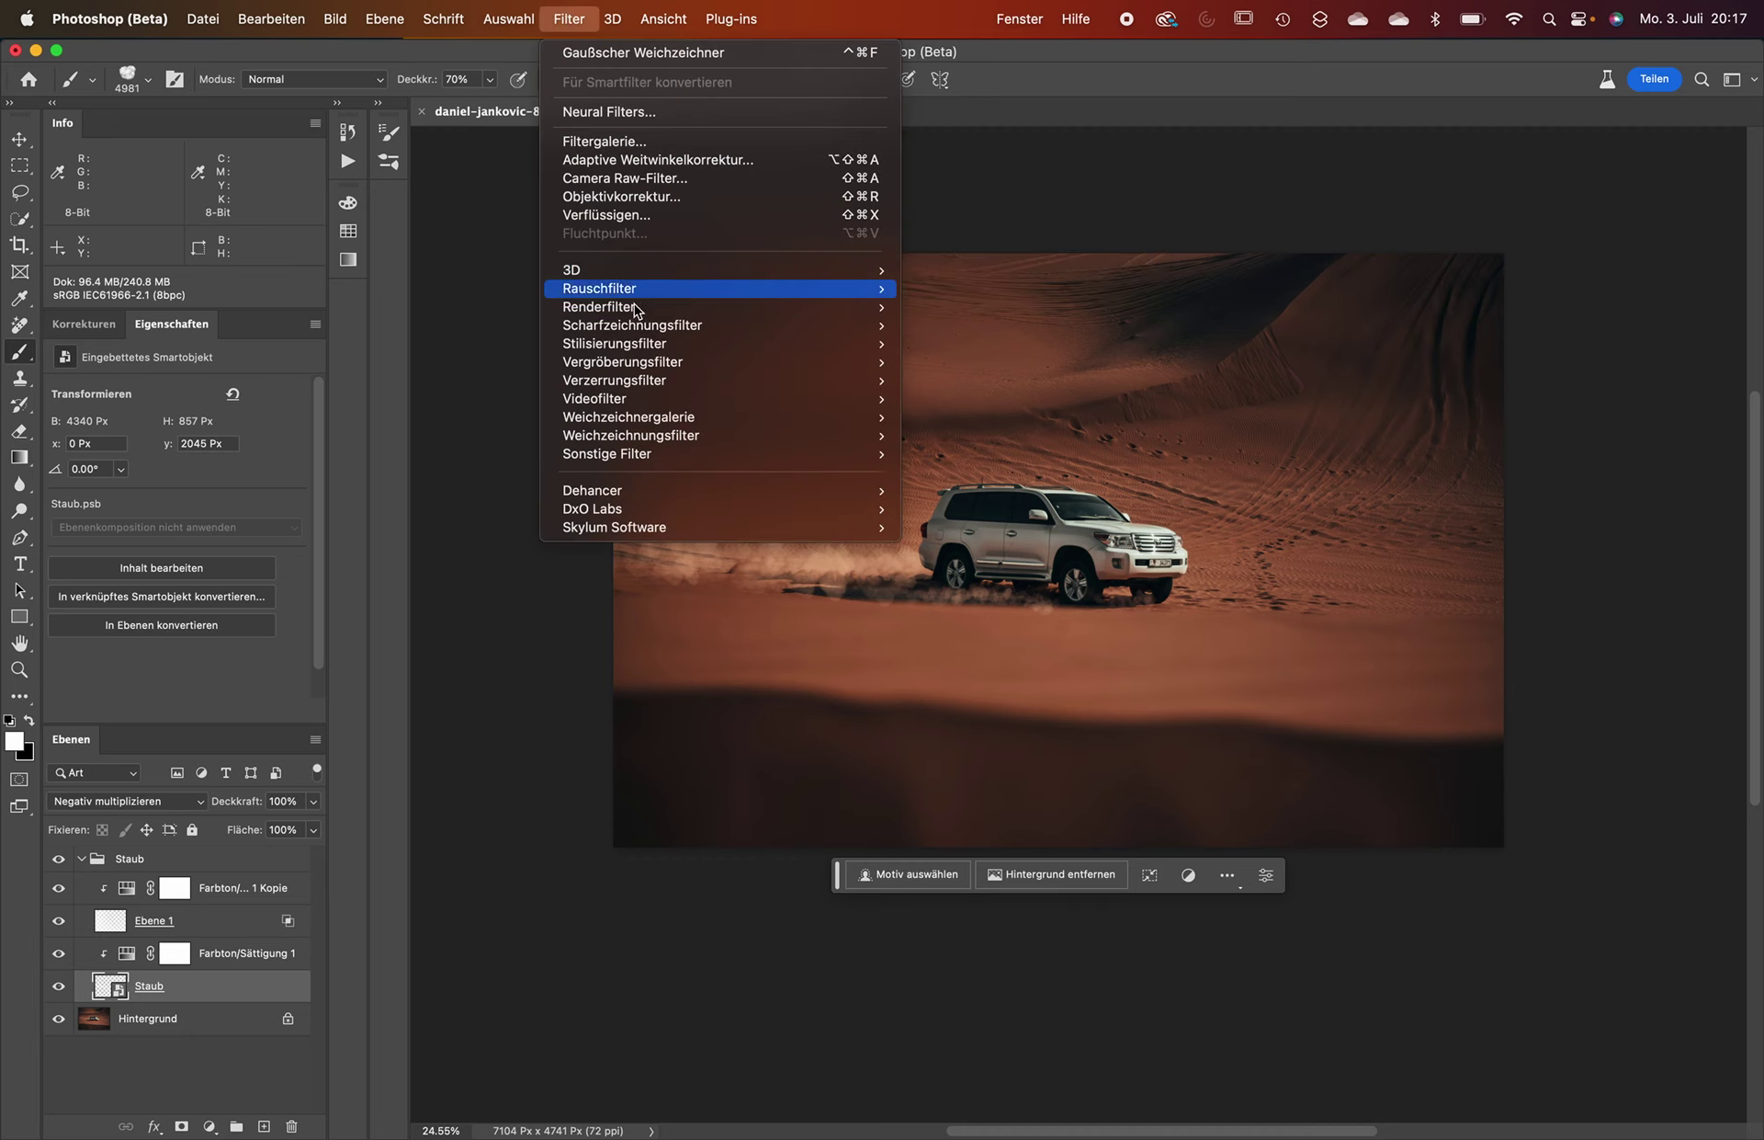
mouse_move(628, 416)
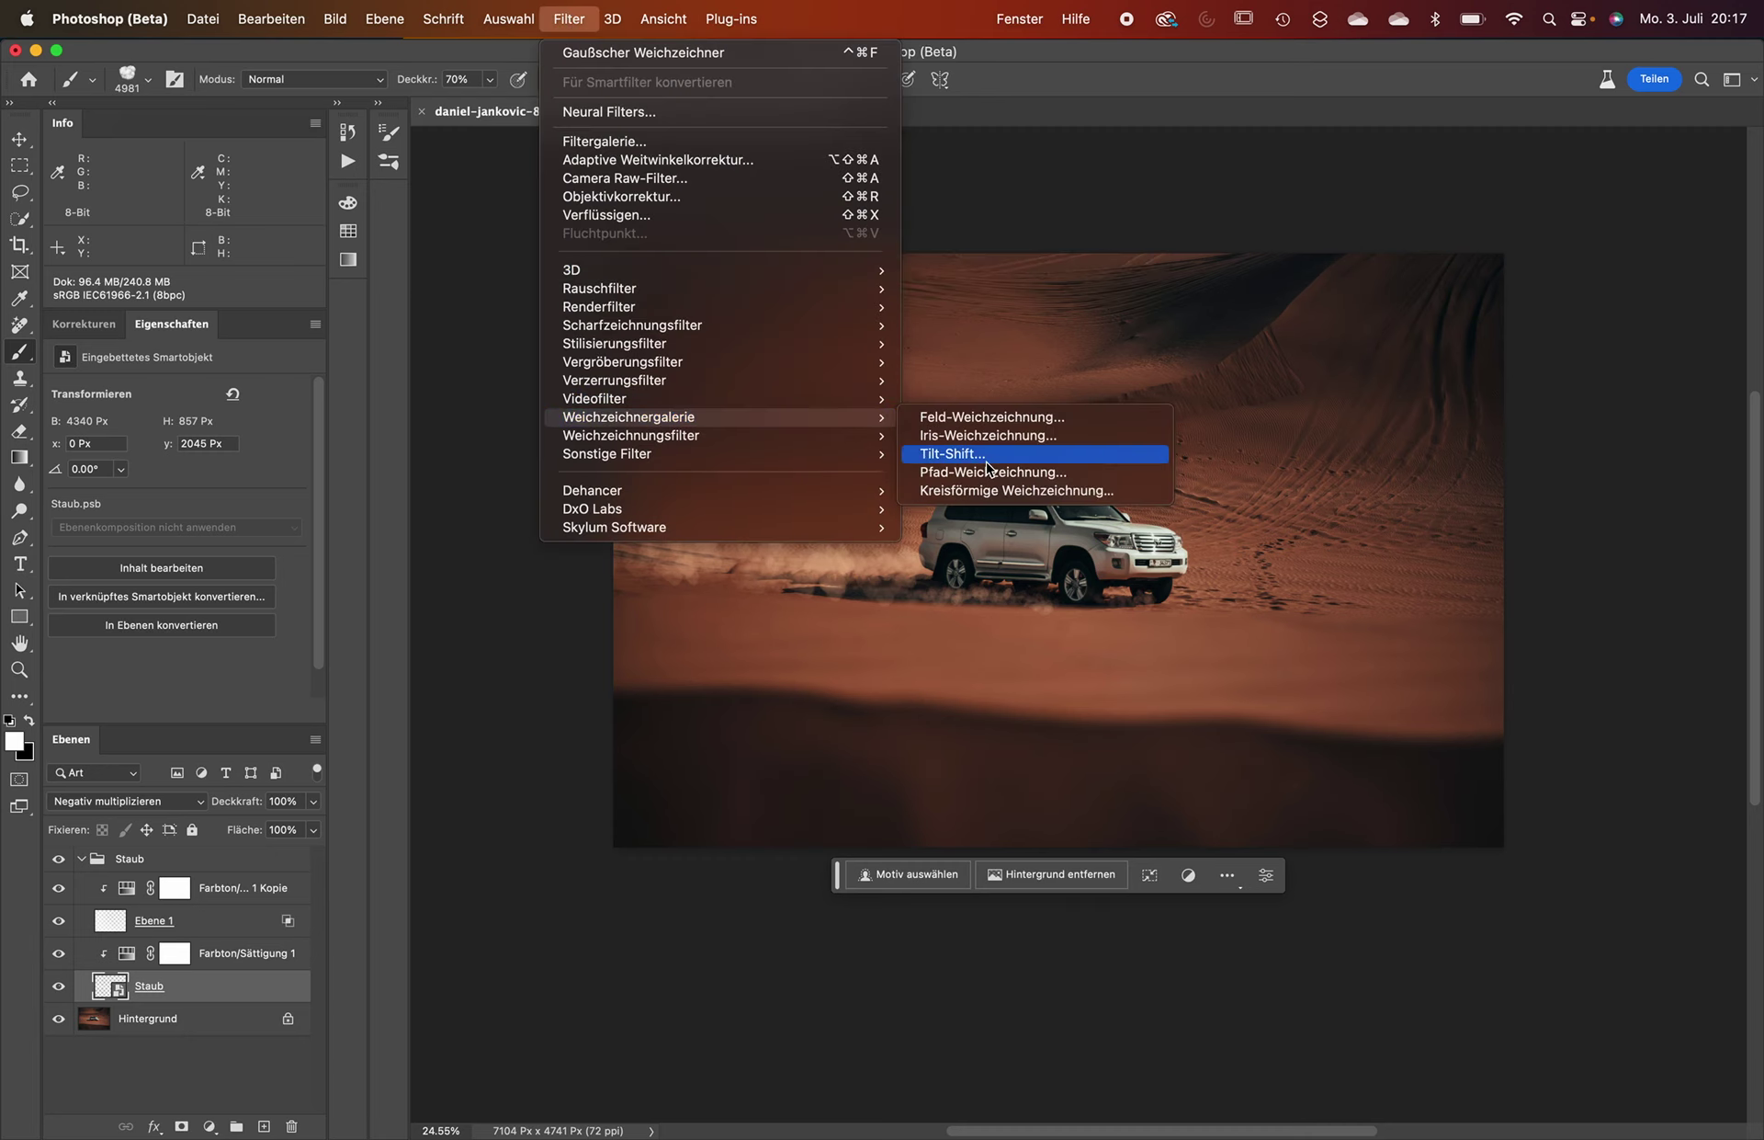
click(992, 472)
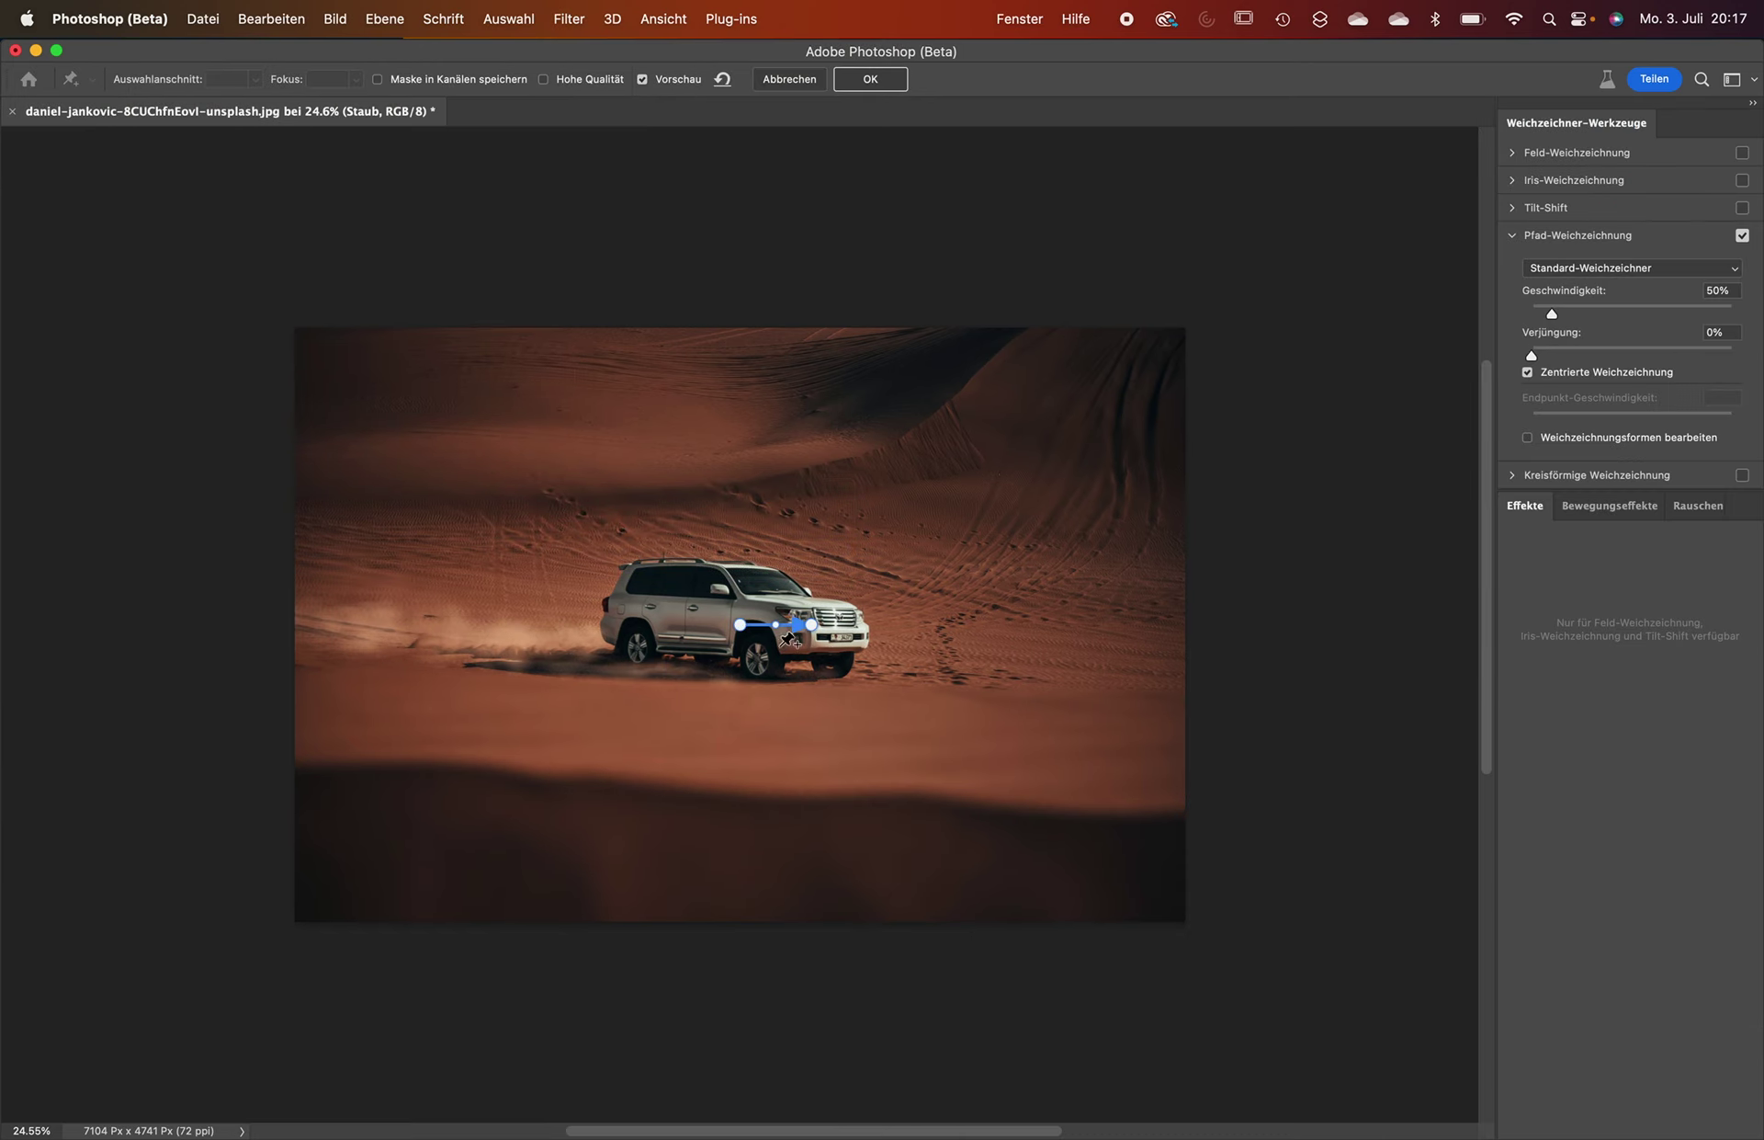
drag(740, 624, 721, 672)
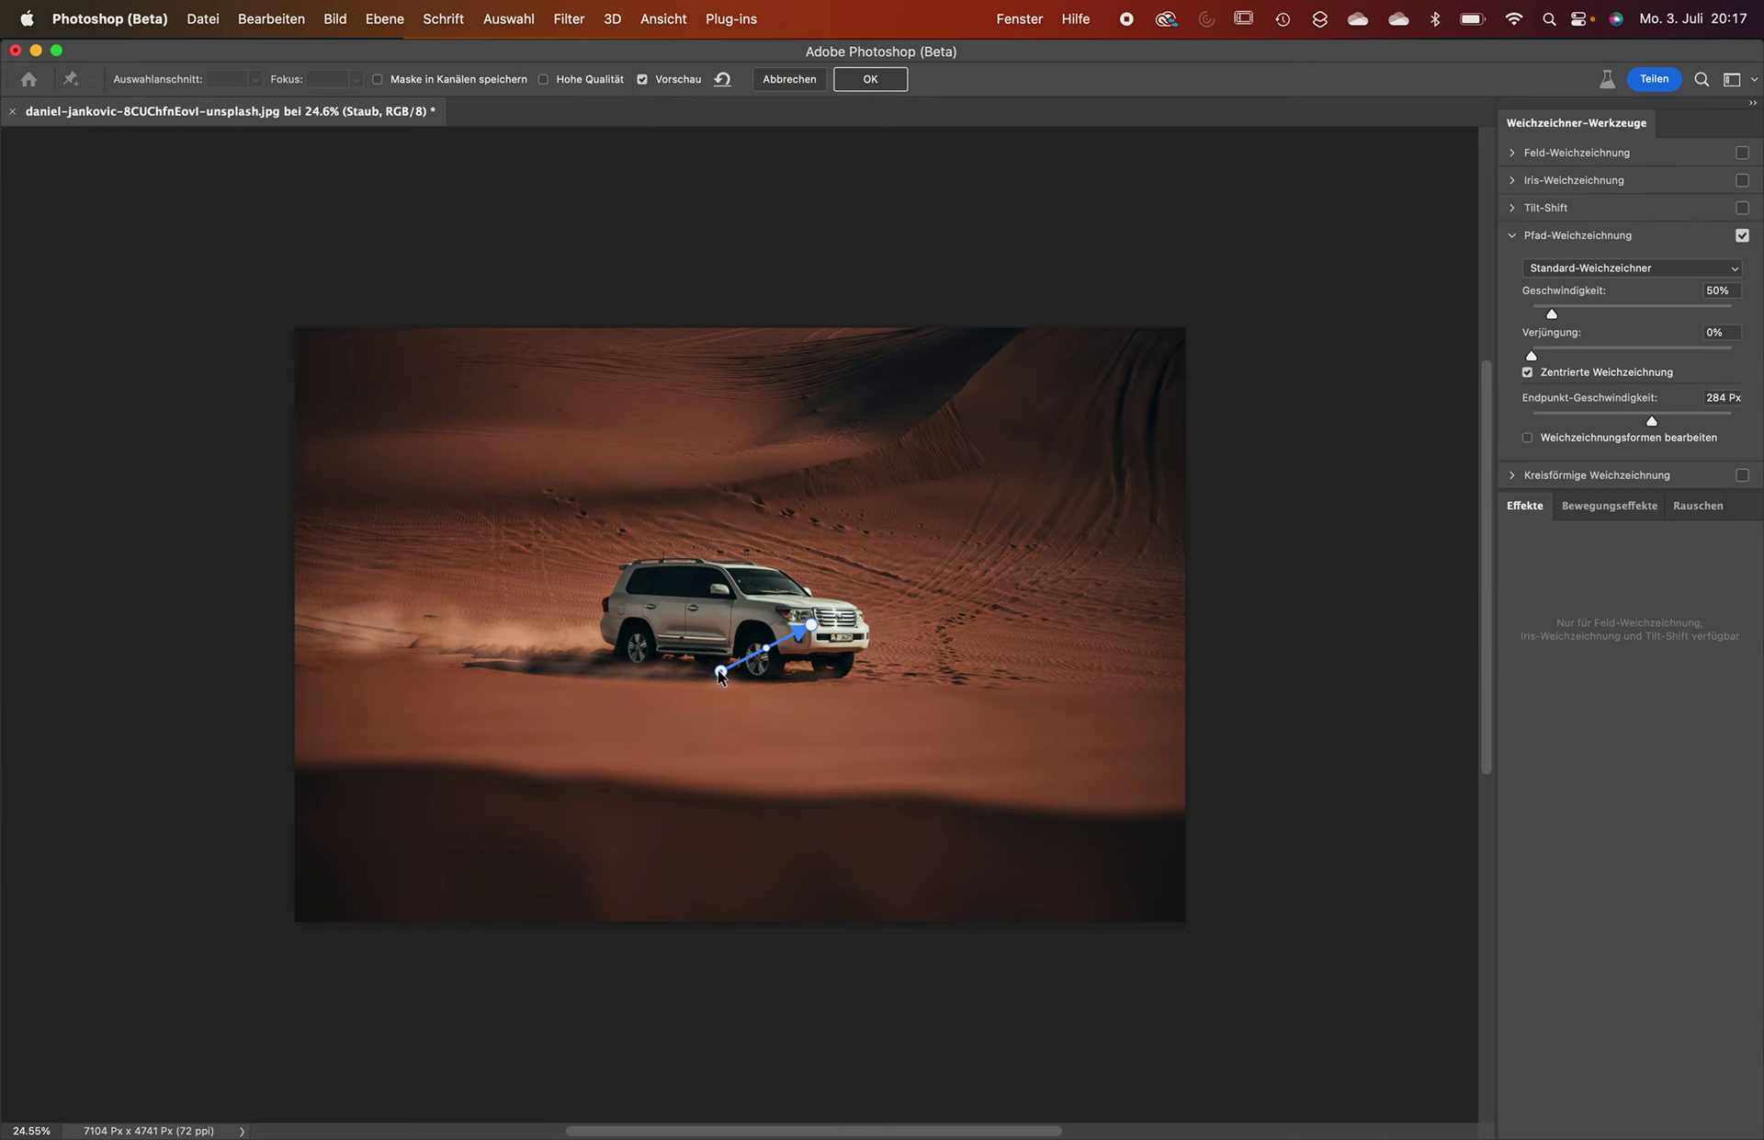
drag(812, 626, 281, 601)
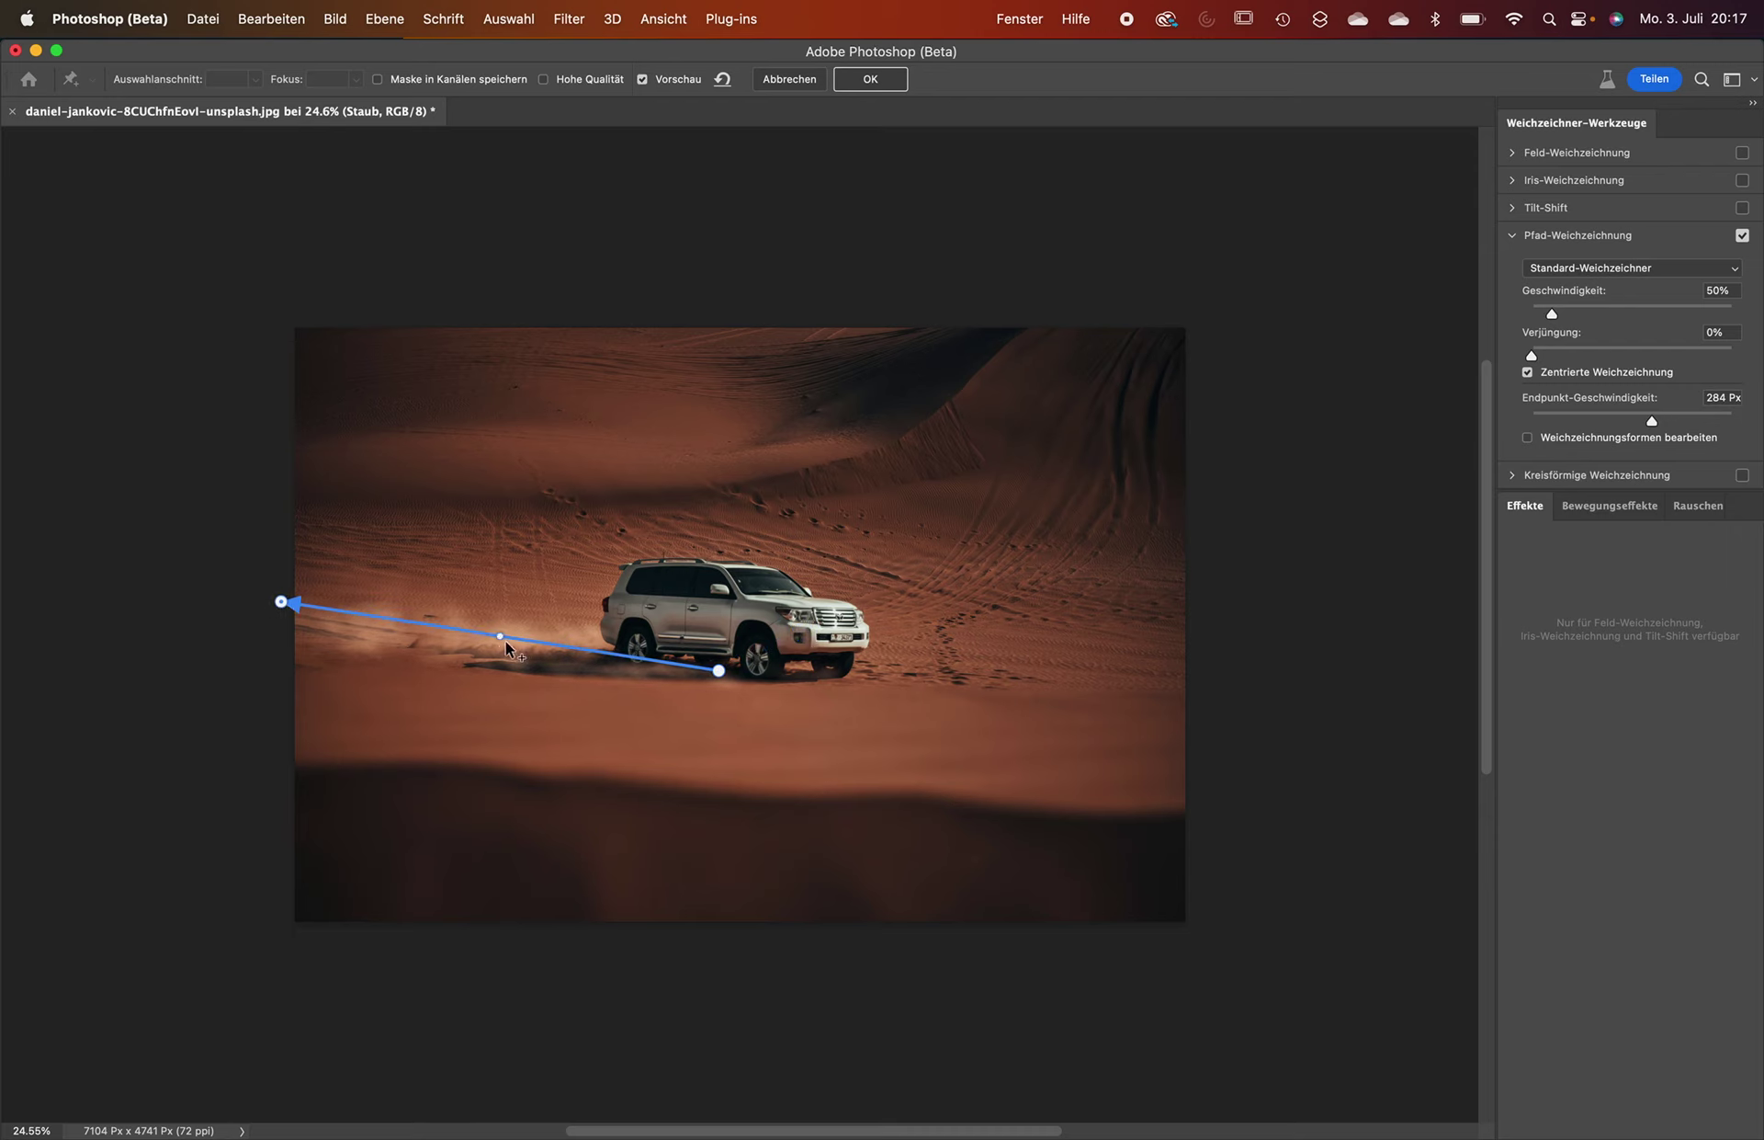
drag(519, 641, 493, 654)
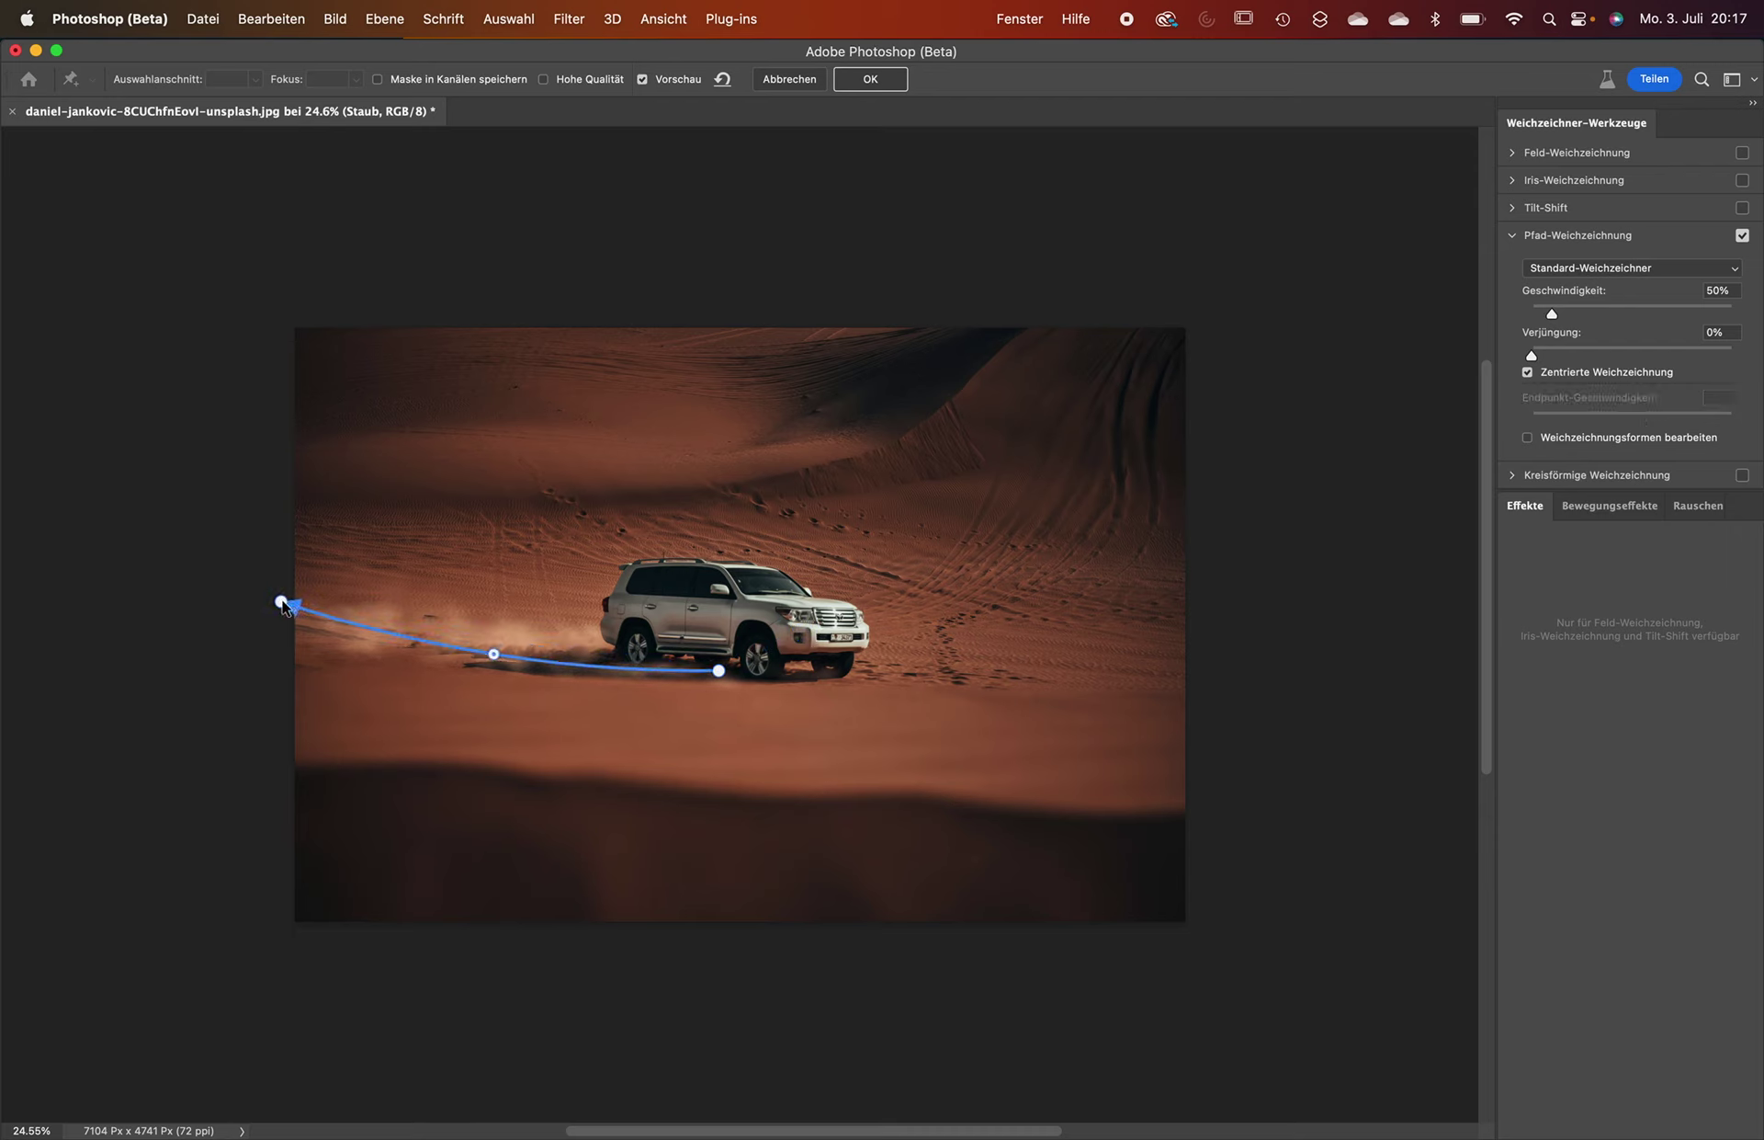
drag(281, 602, 262, 583)
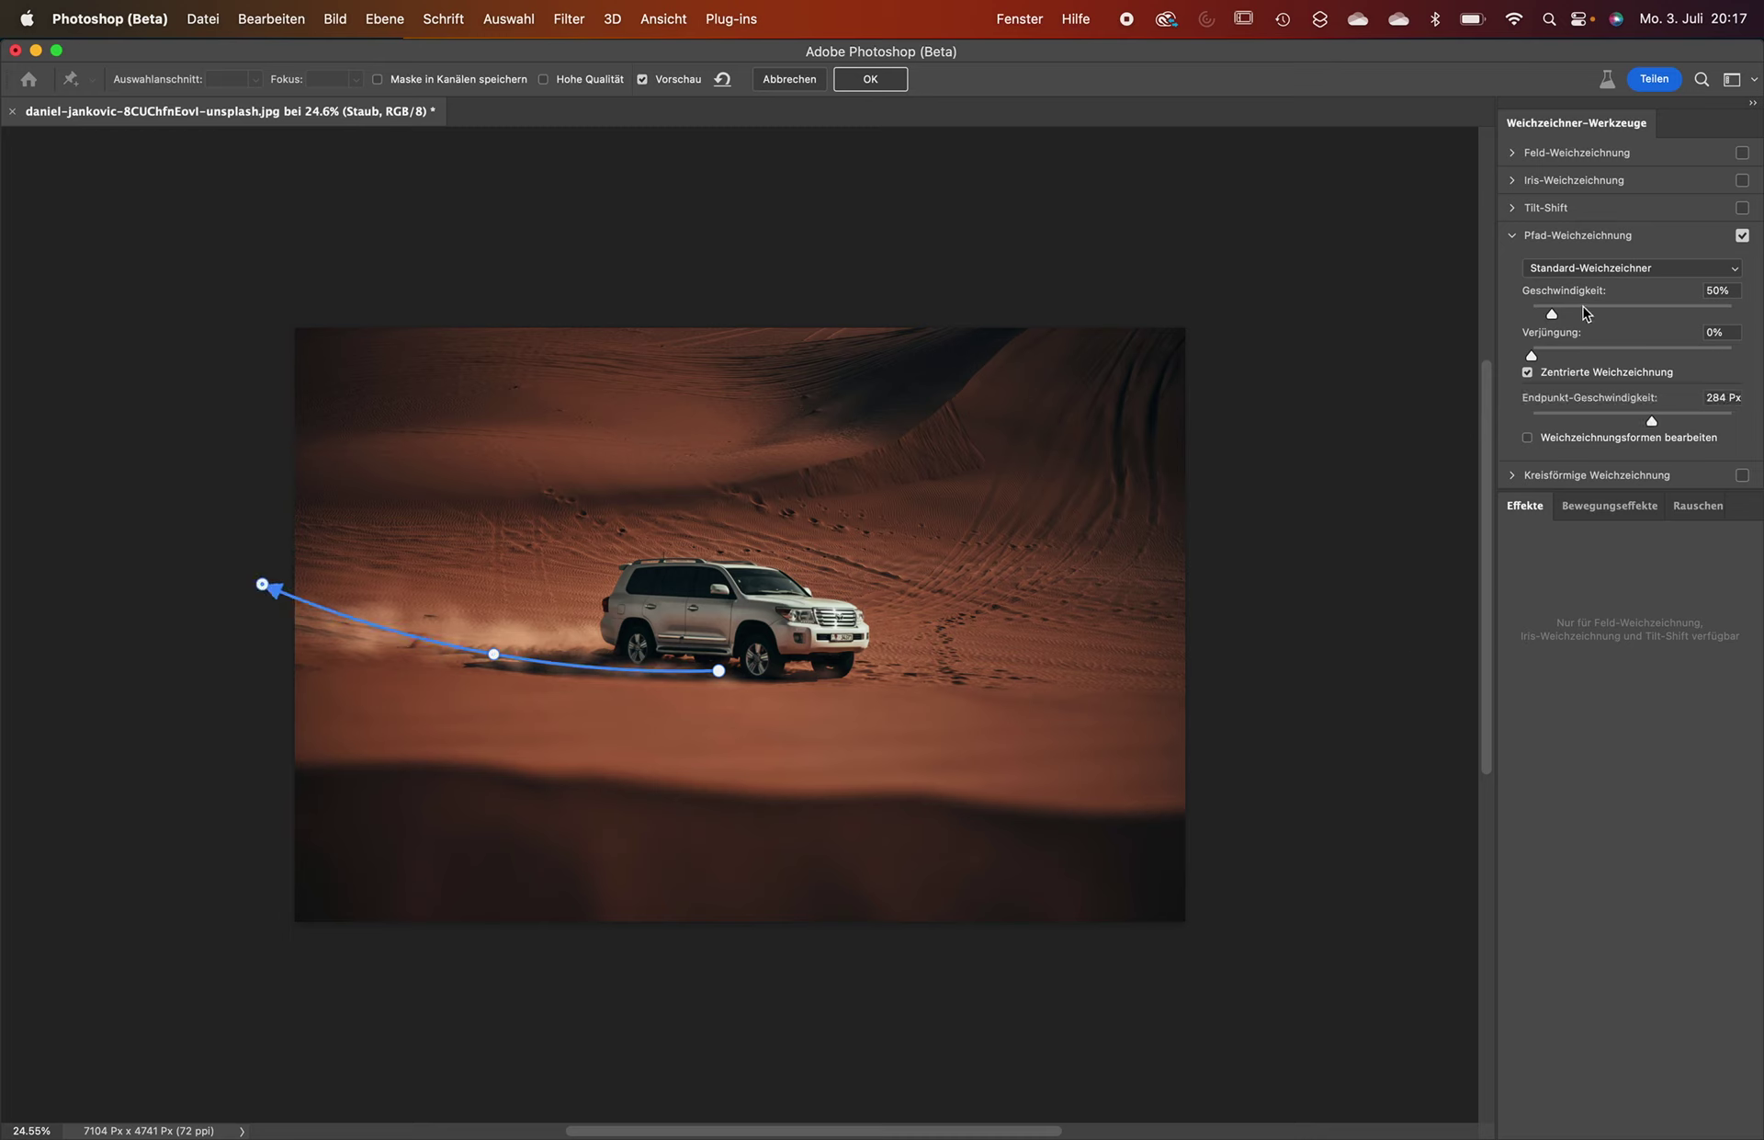
mouse_move(1562, 317)
mouse_down()
mouse_move(1544, 315)
mouse_move(1540, 357)
mouse_up()
drag(1654, 422, 1616, 418)
click(840, 83)
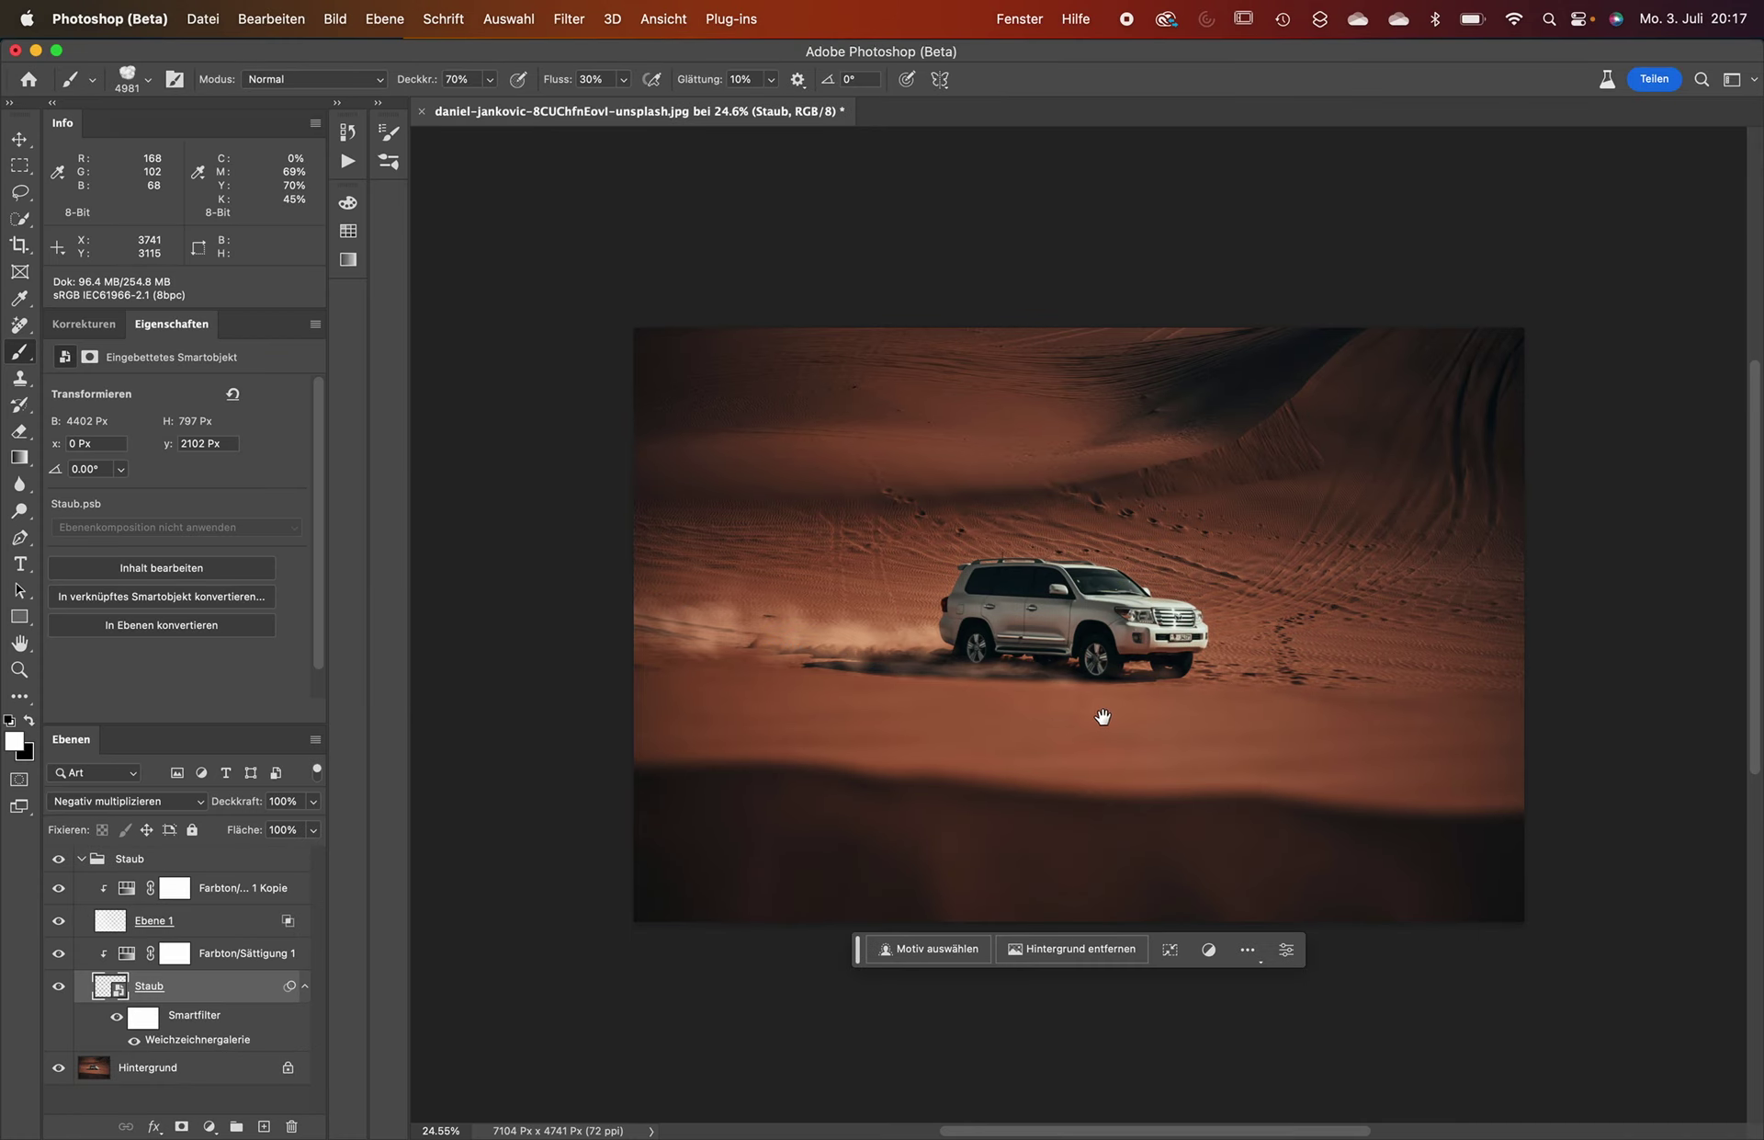
Warp the dust so its left end flares taller and its lower edge bends toward the car.
drag(1096, 717, 1008, 678)
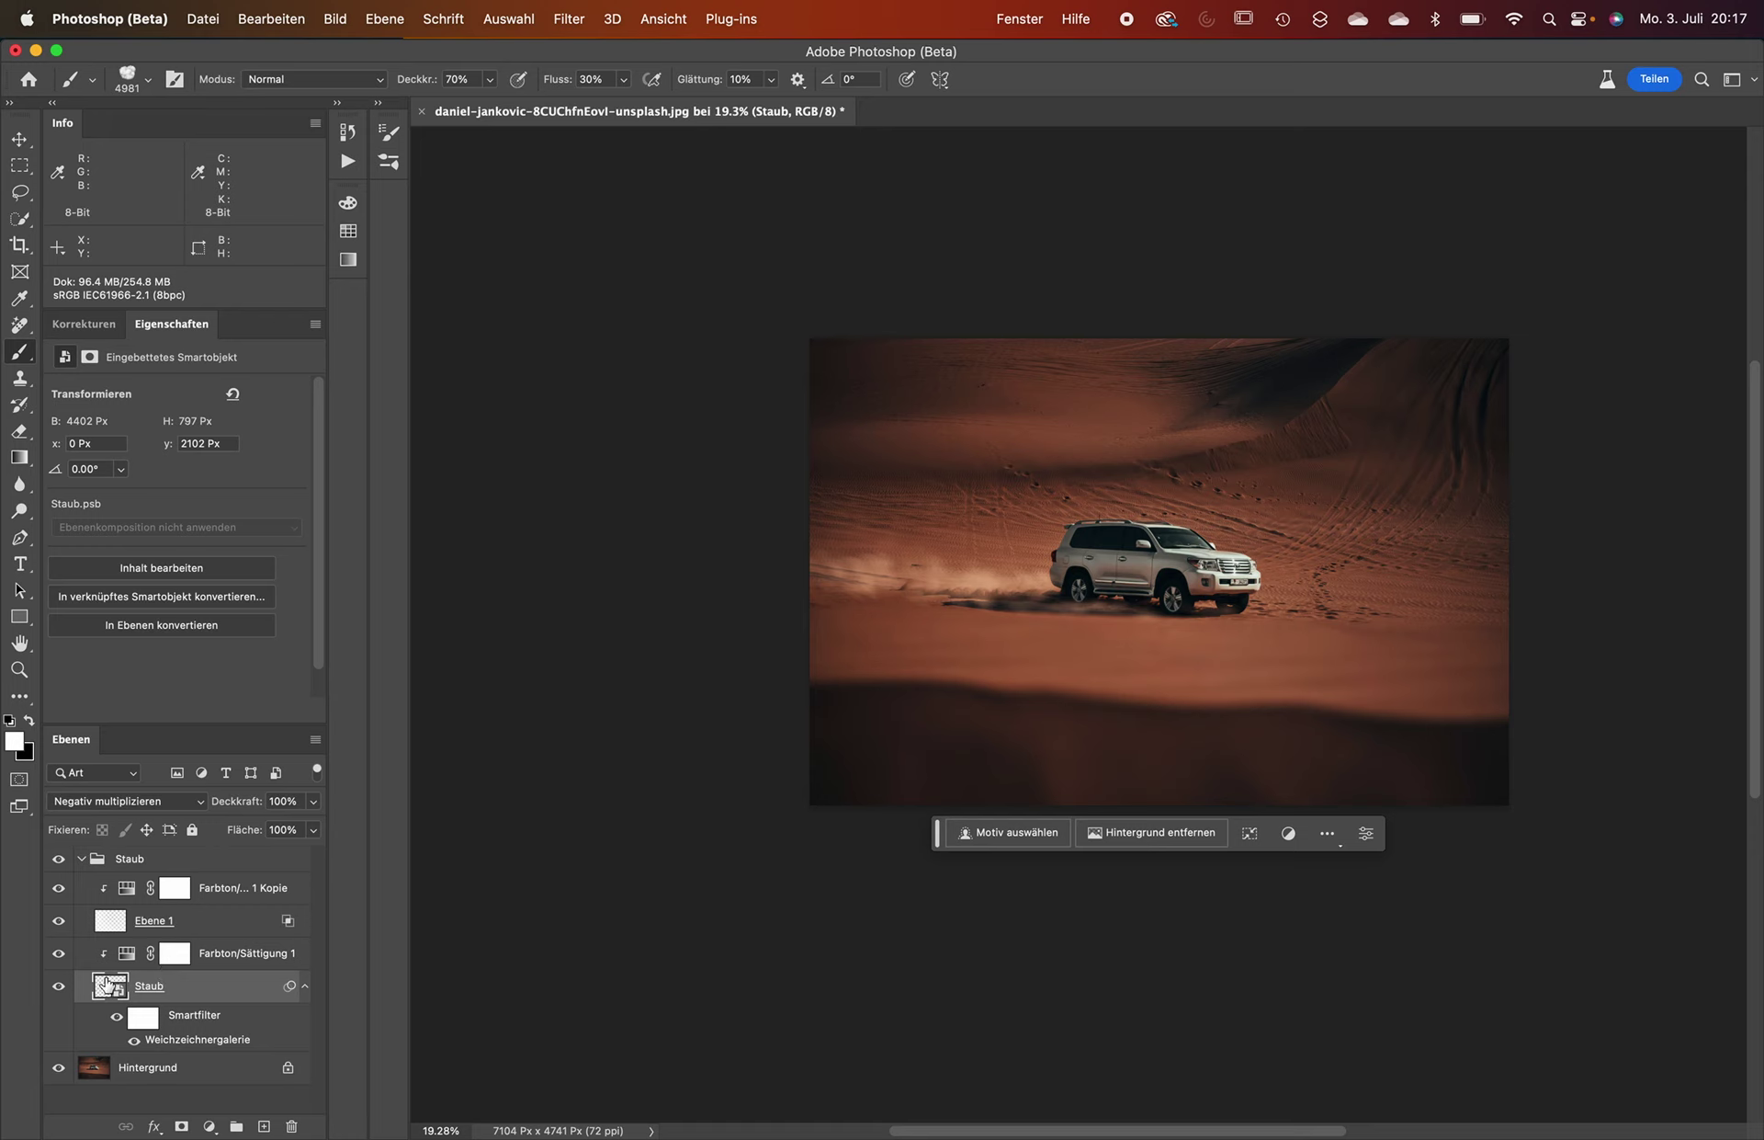
key(ctrl+t)
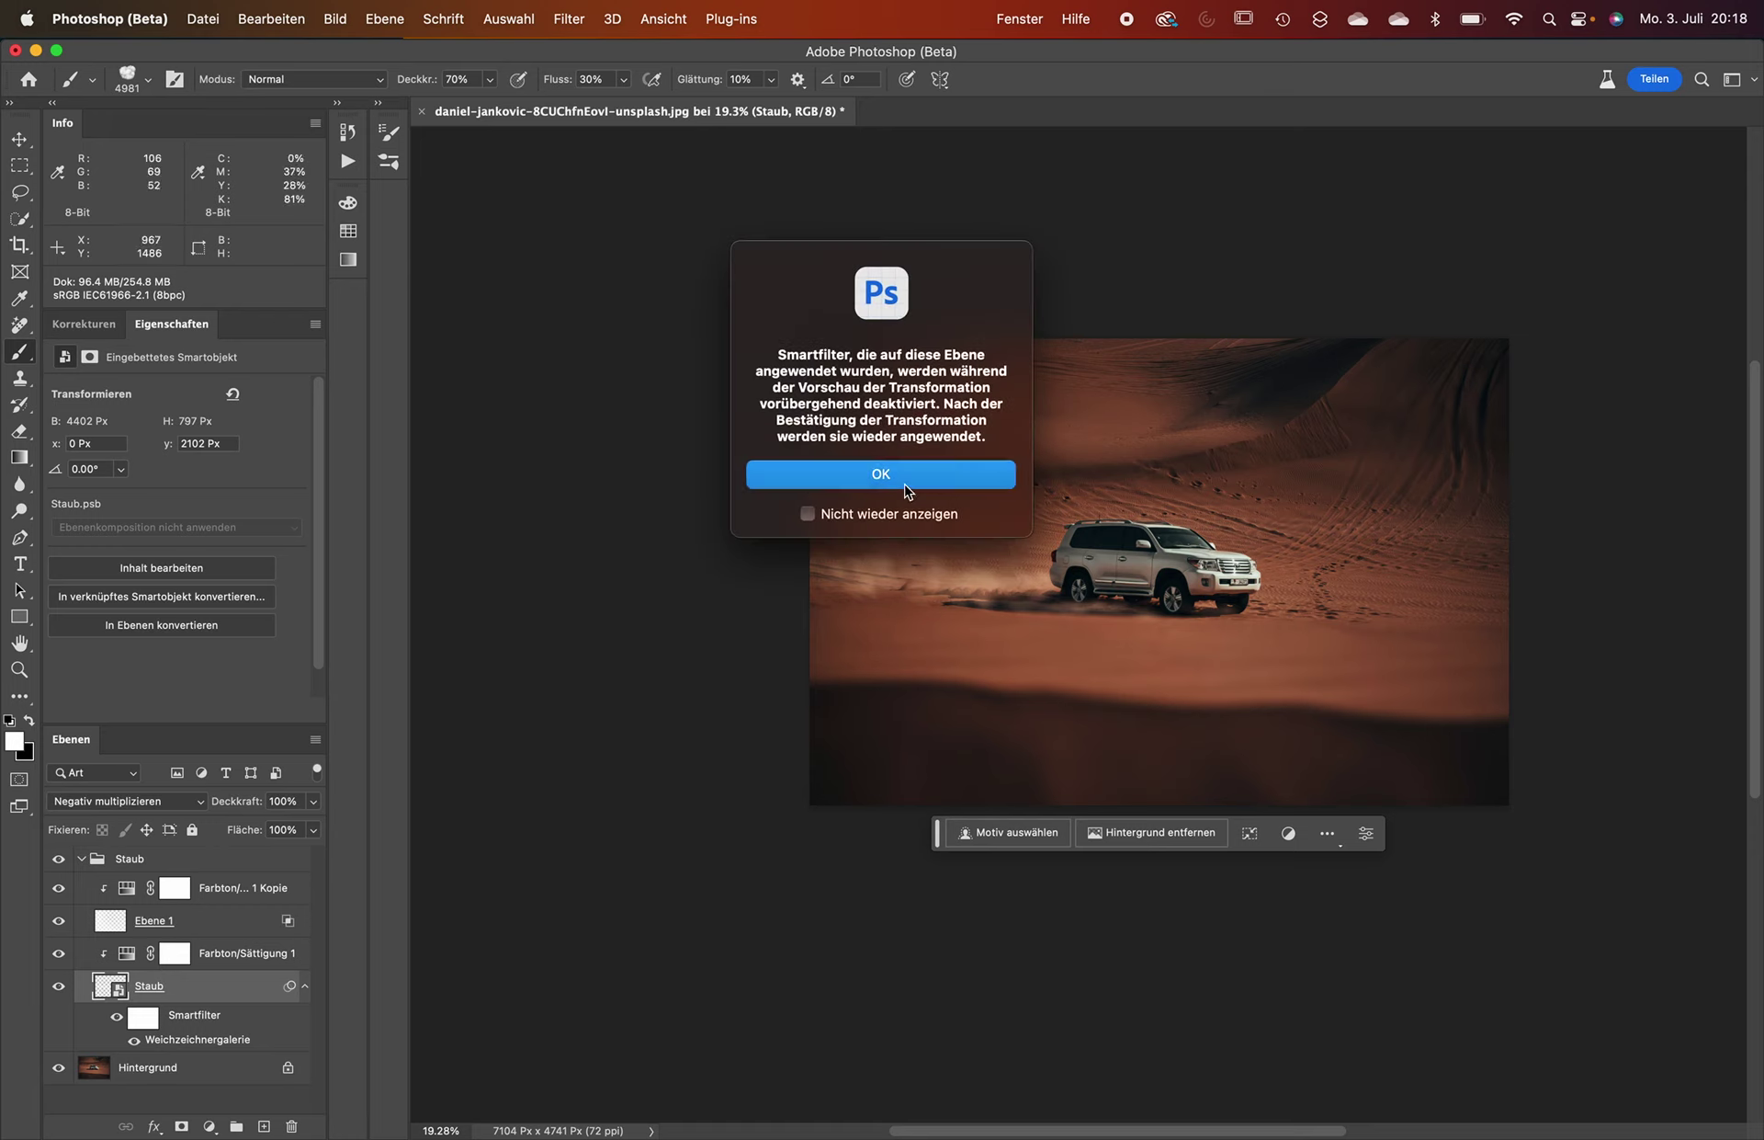
click(896, 477)
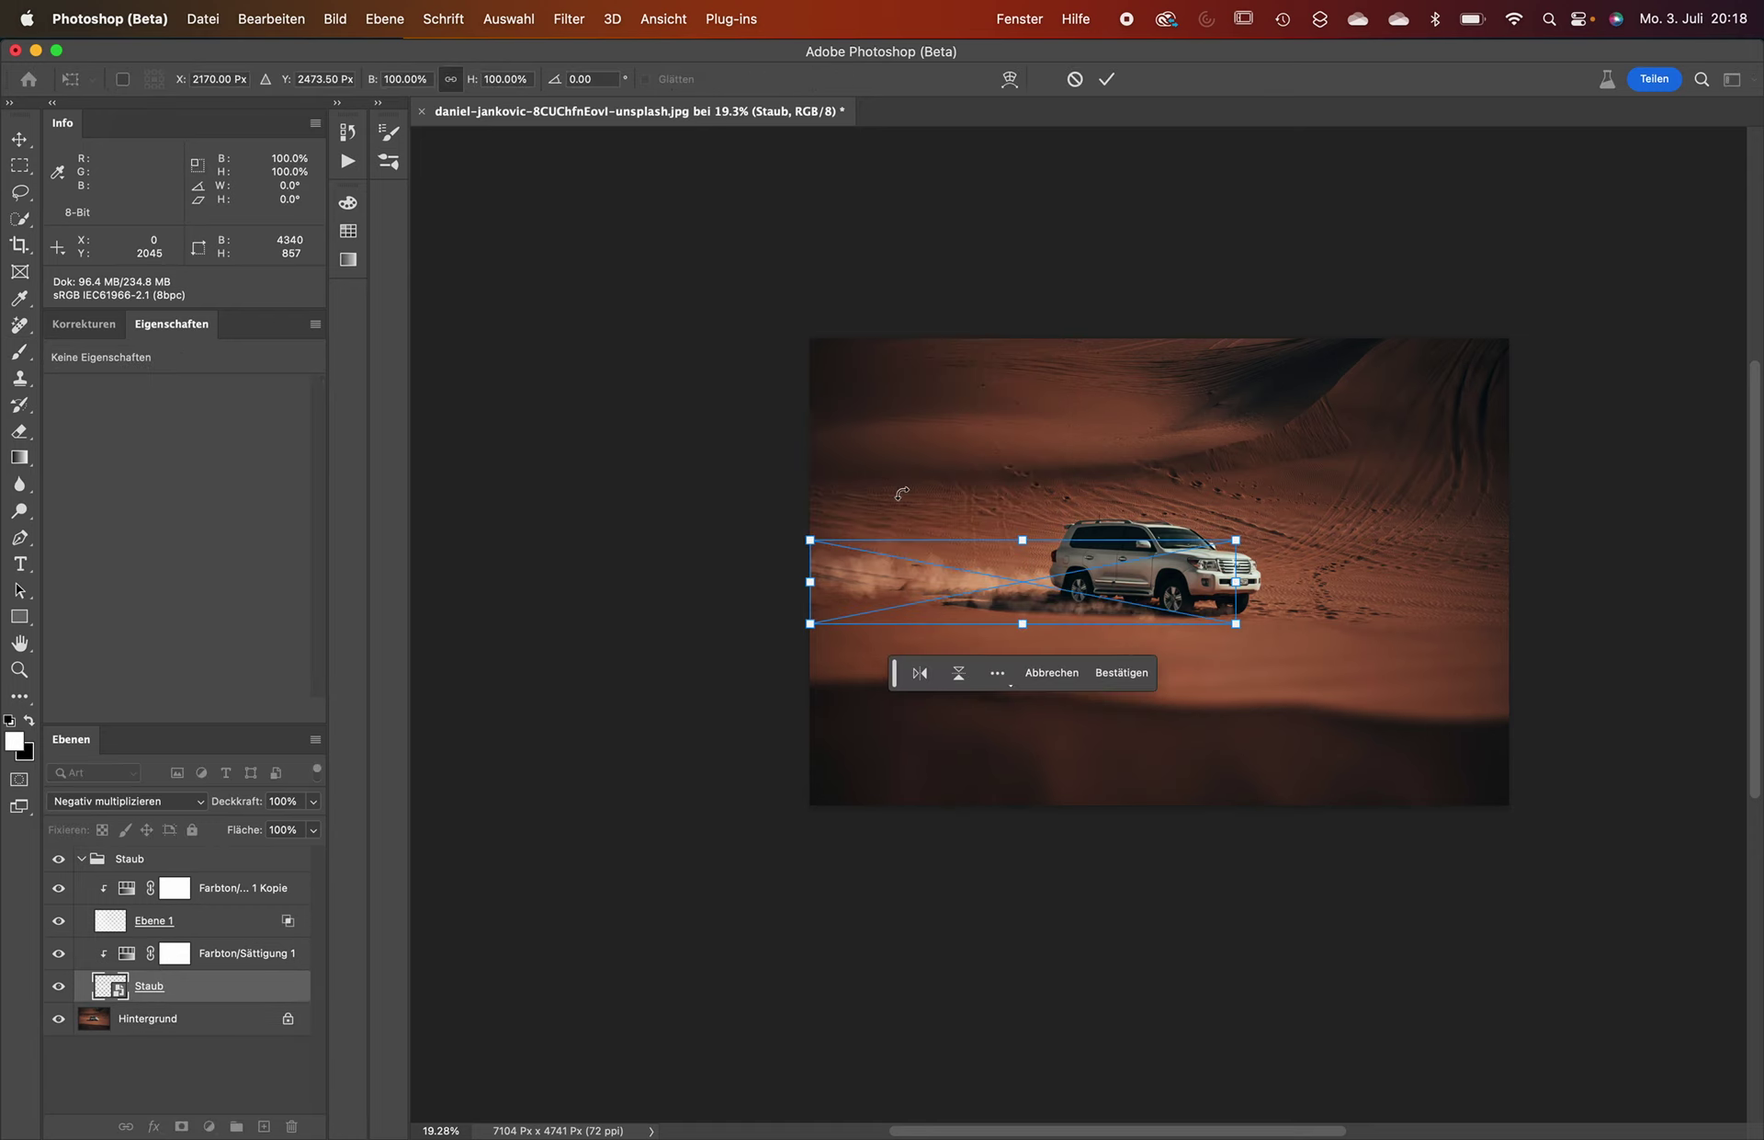
click(1010, 79)
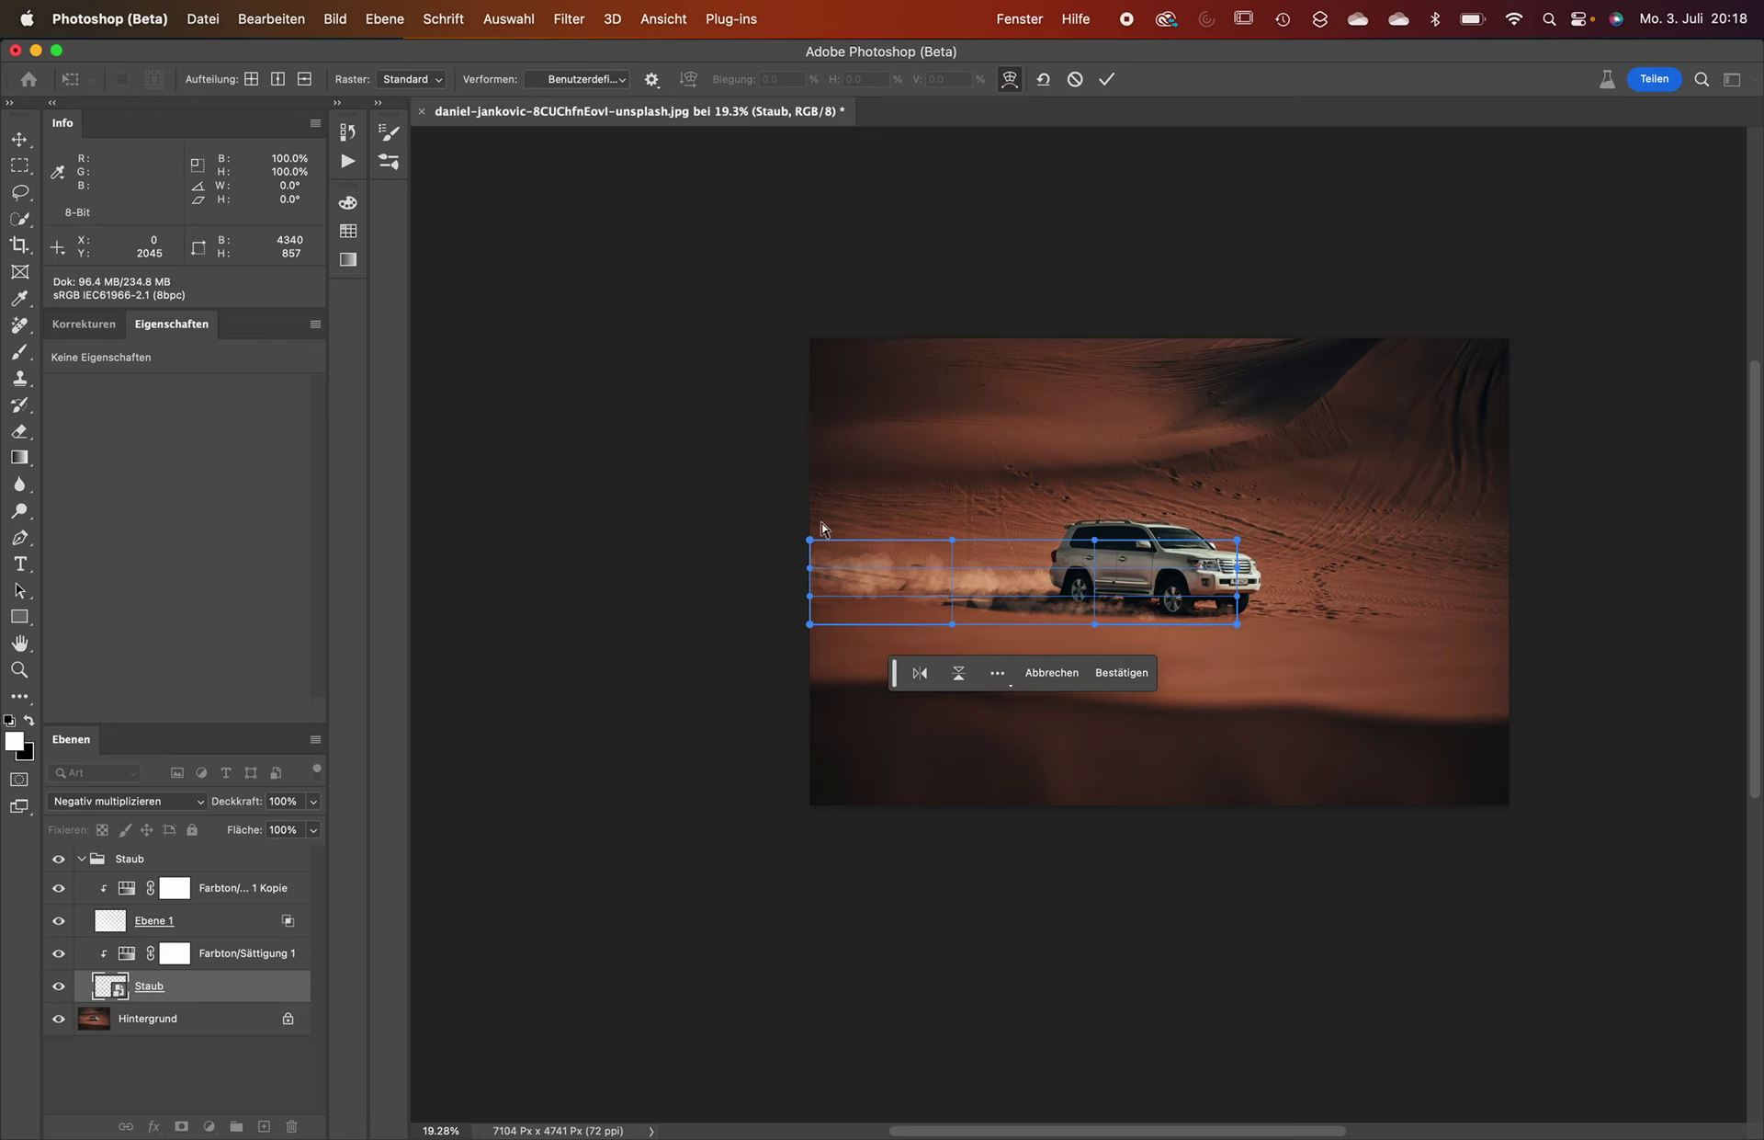
drag(810, 542, 803, 507)
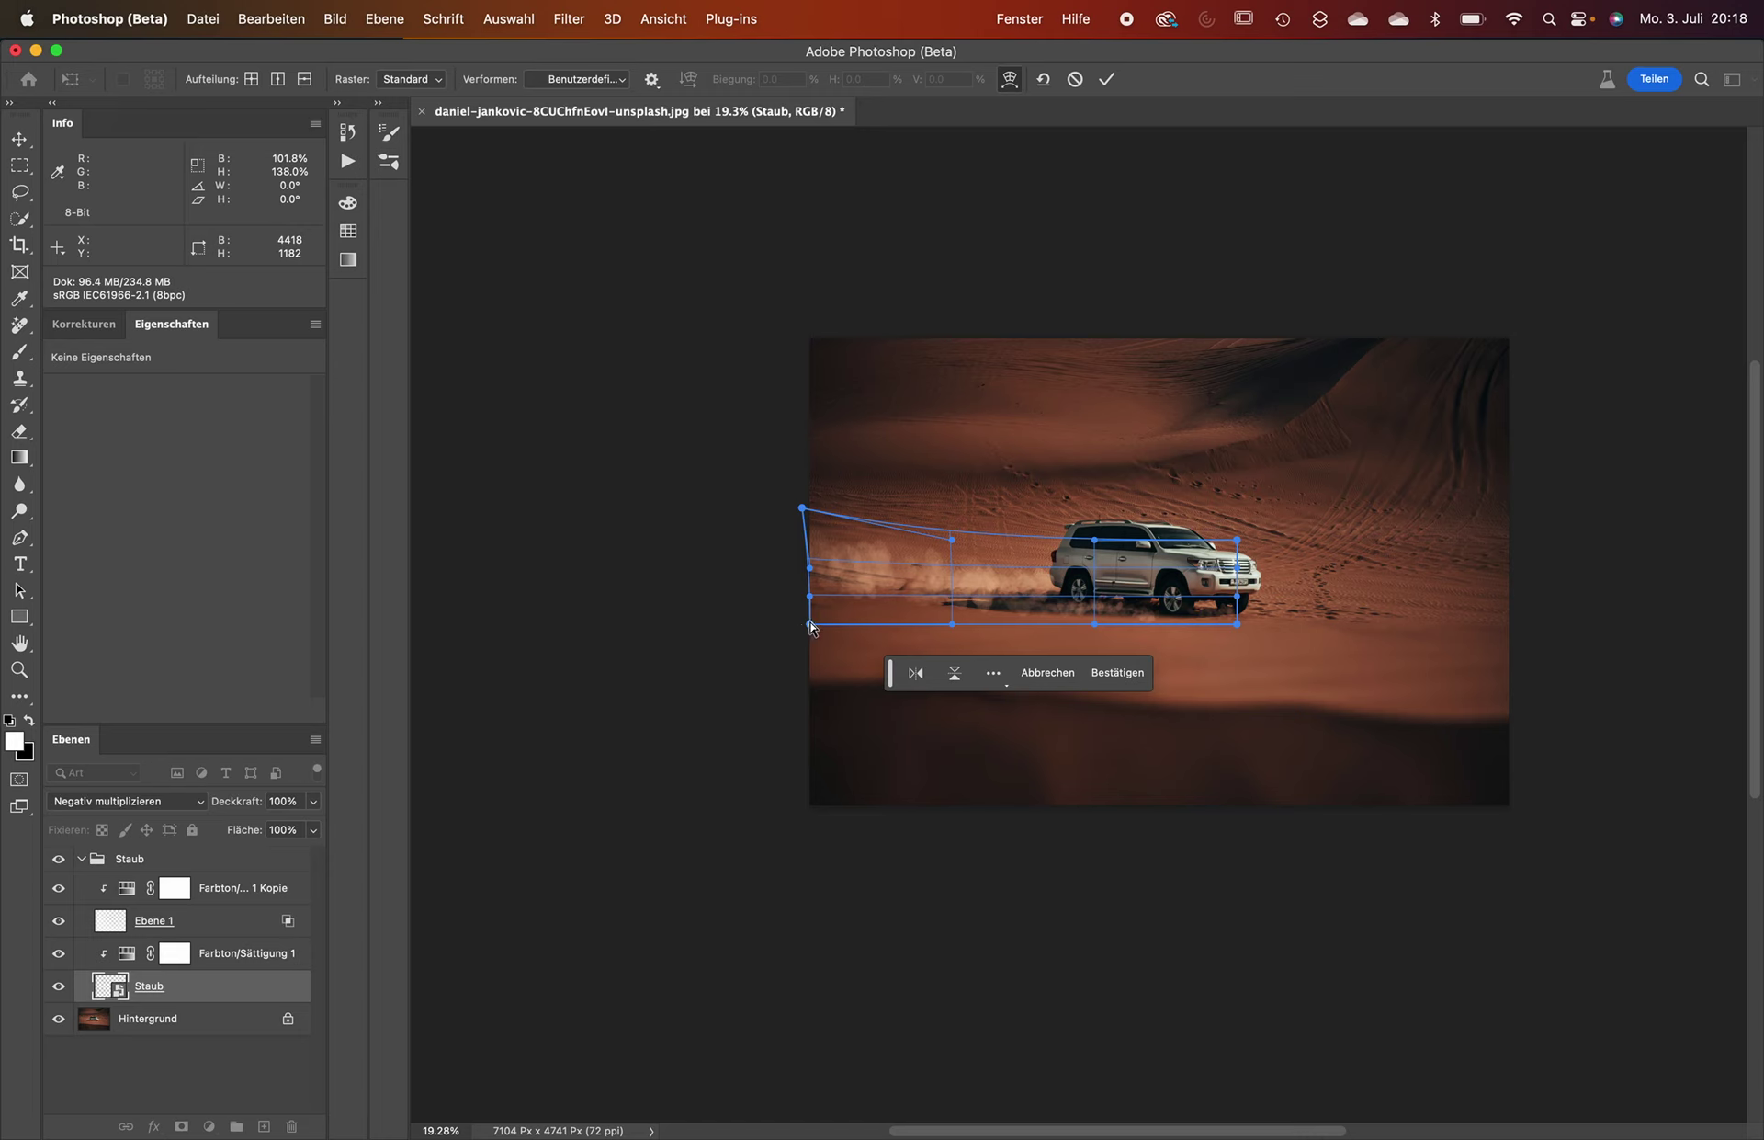
drag(810, 624, 801, 648)
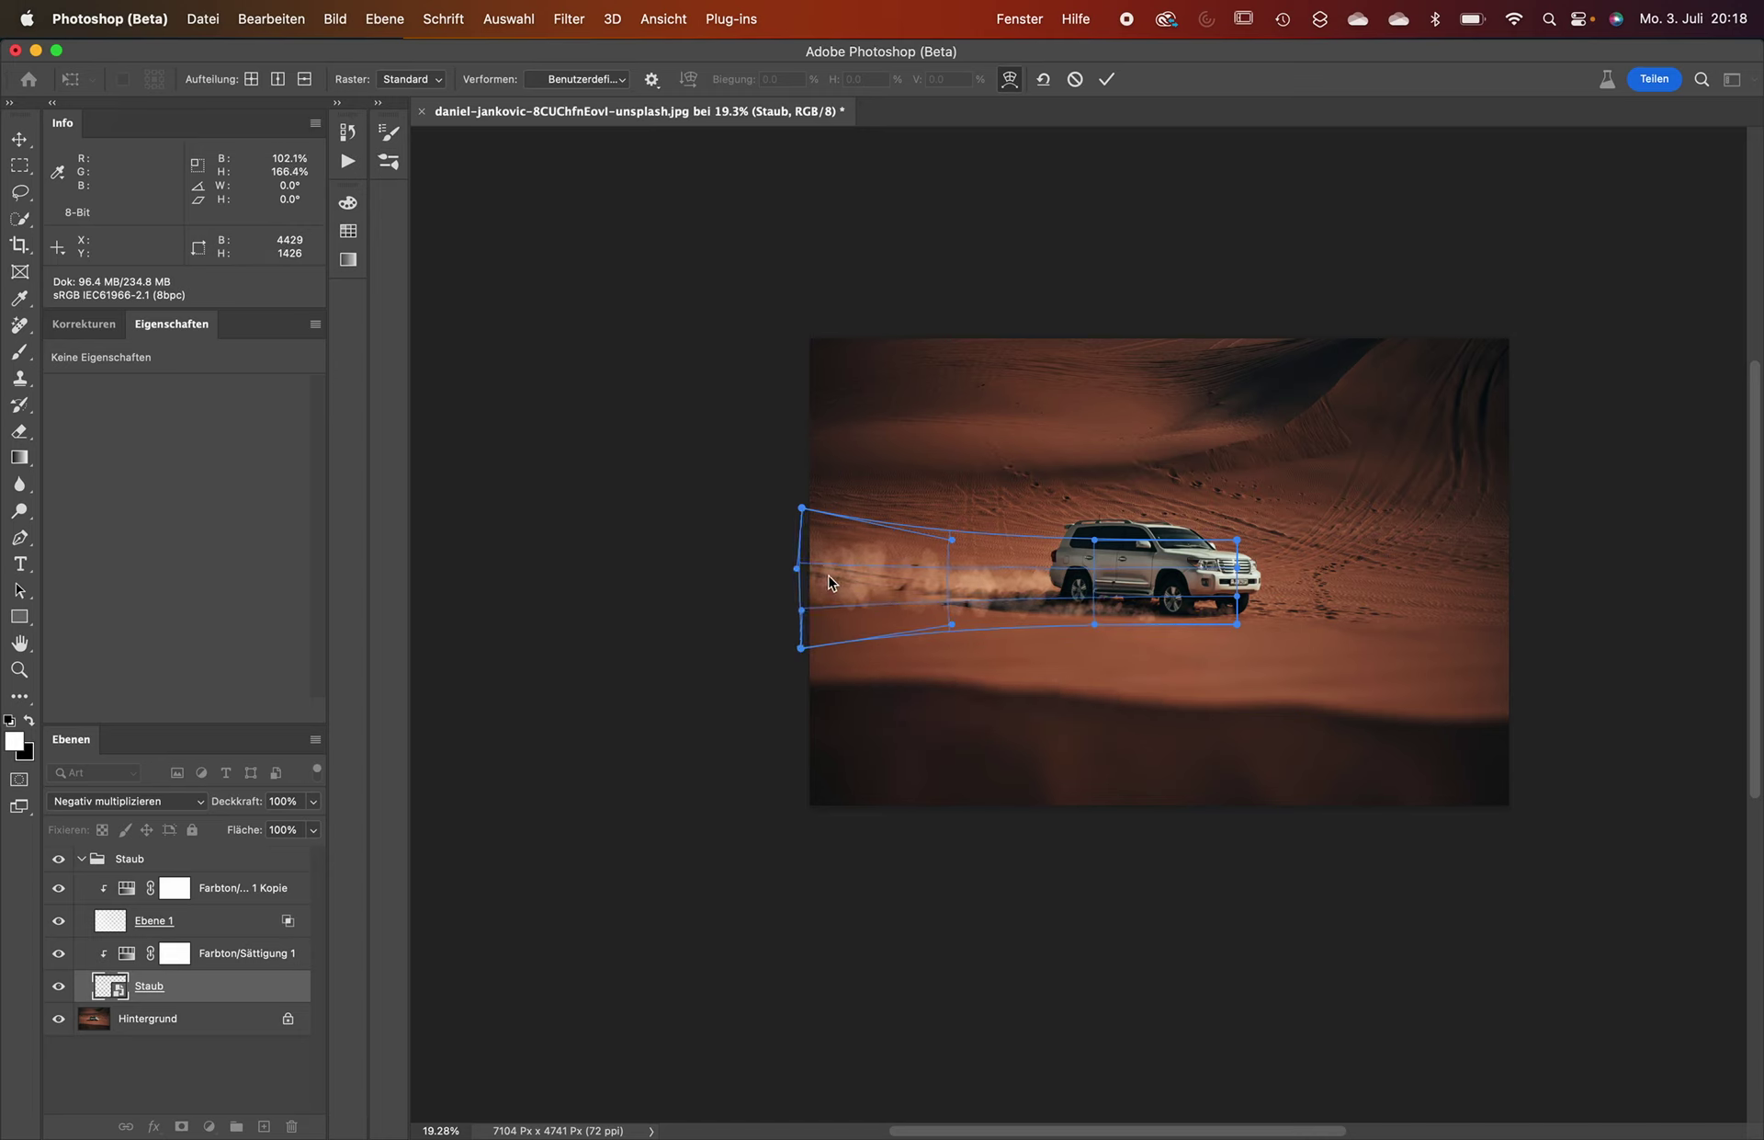
drag(828, 575, 823, 572)
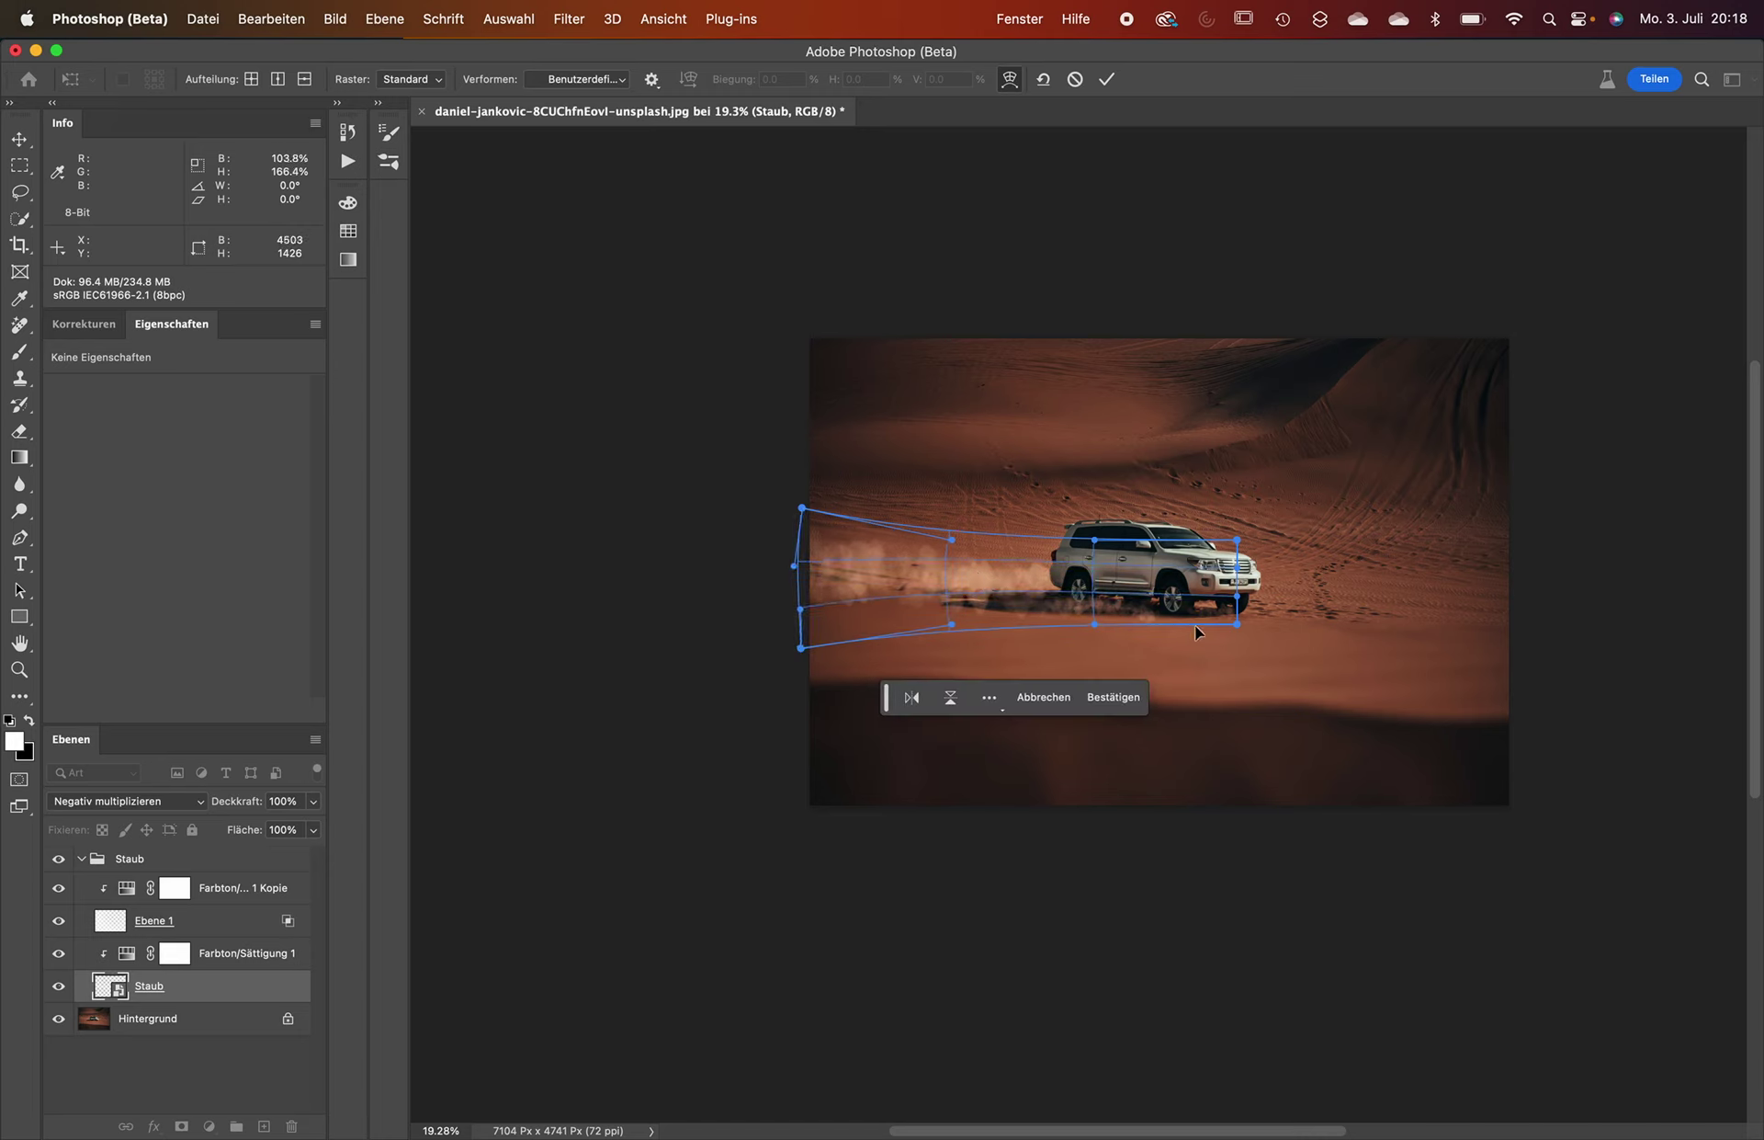
drag(1105, 627, 1272, 618)
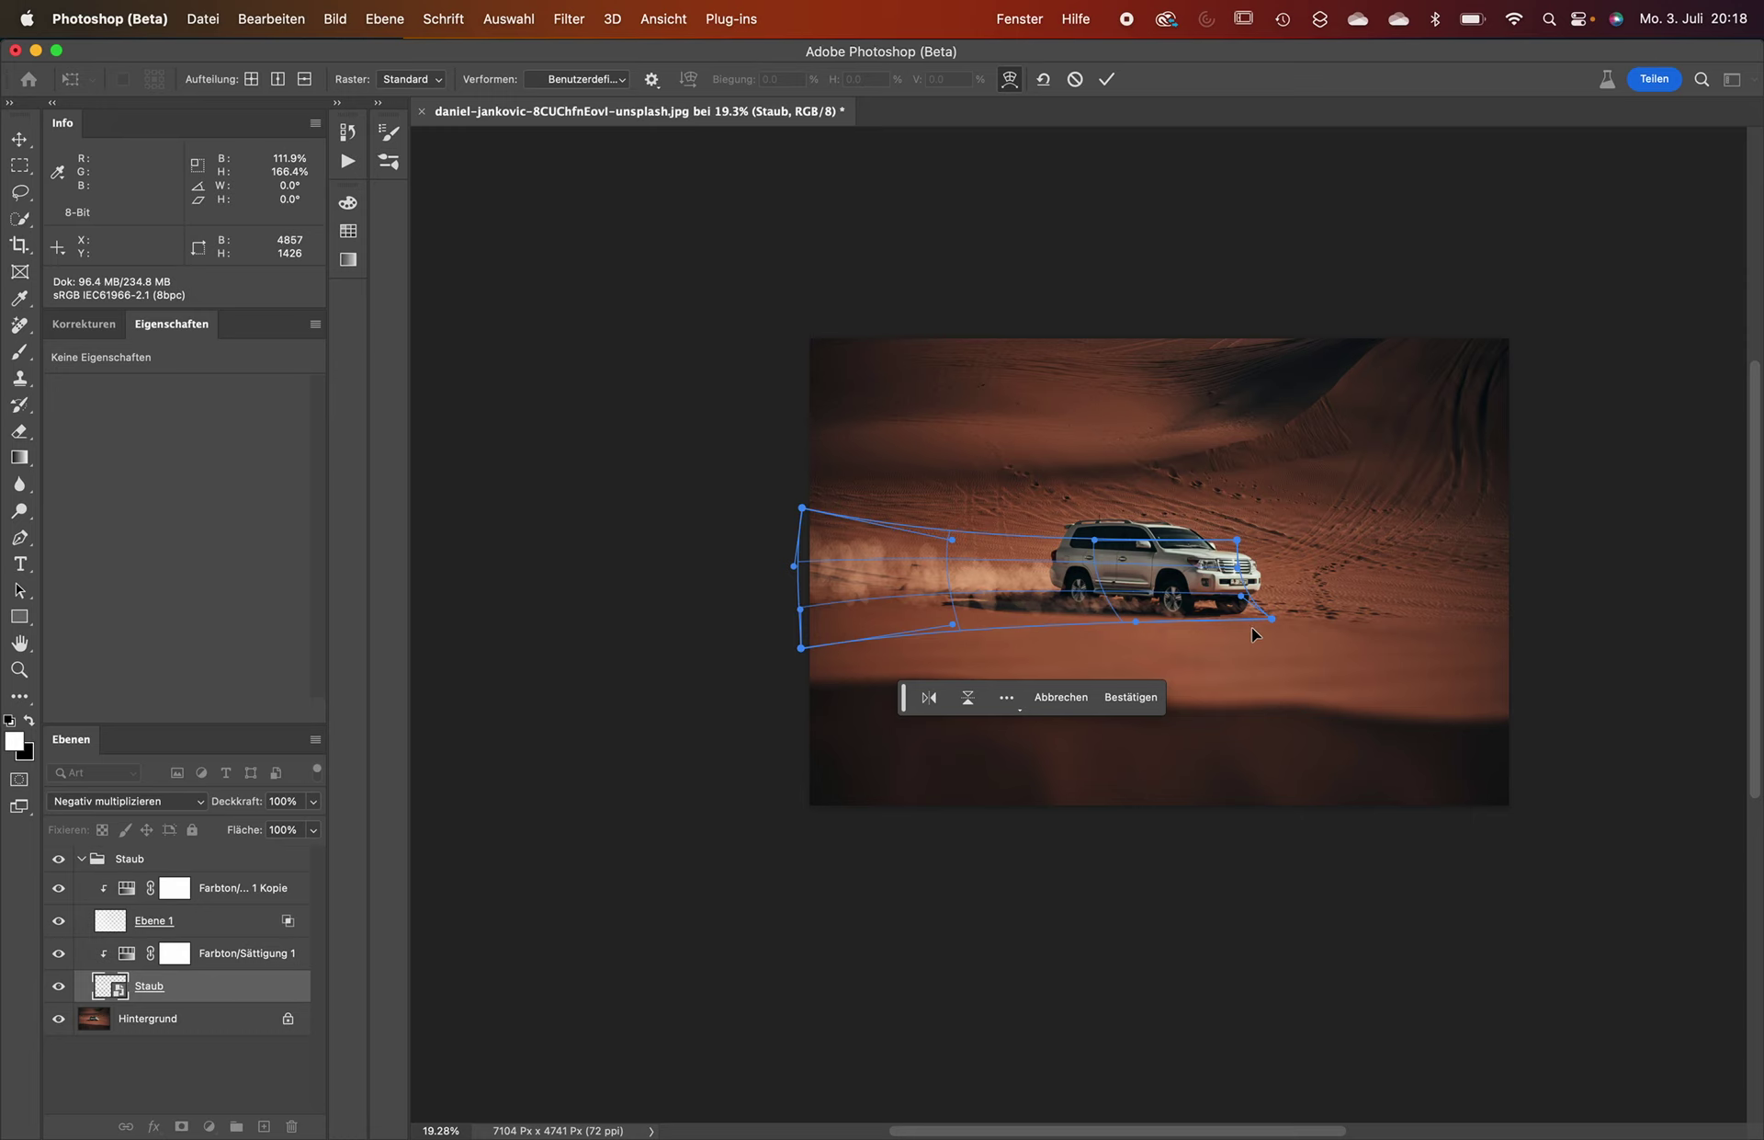
key(Return)
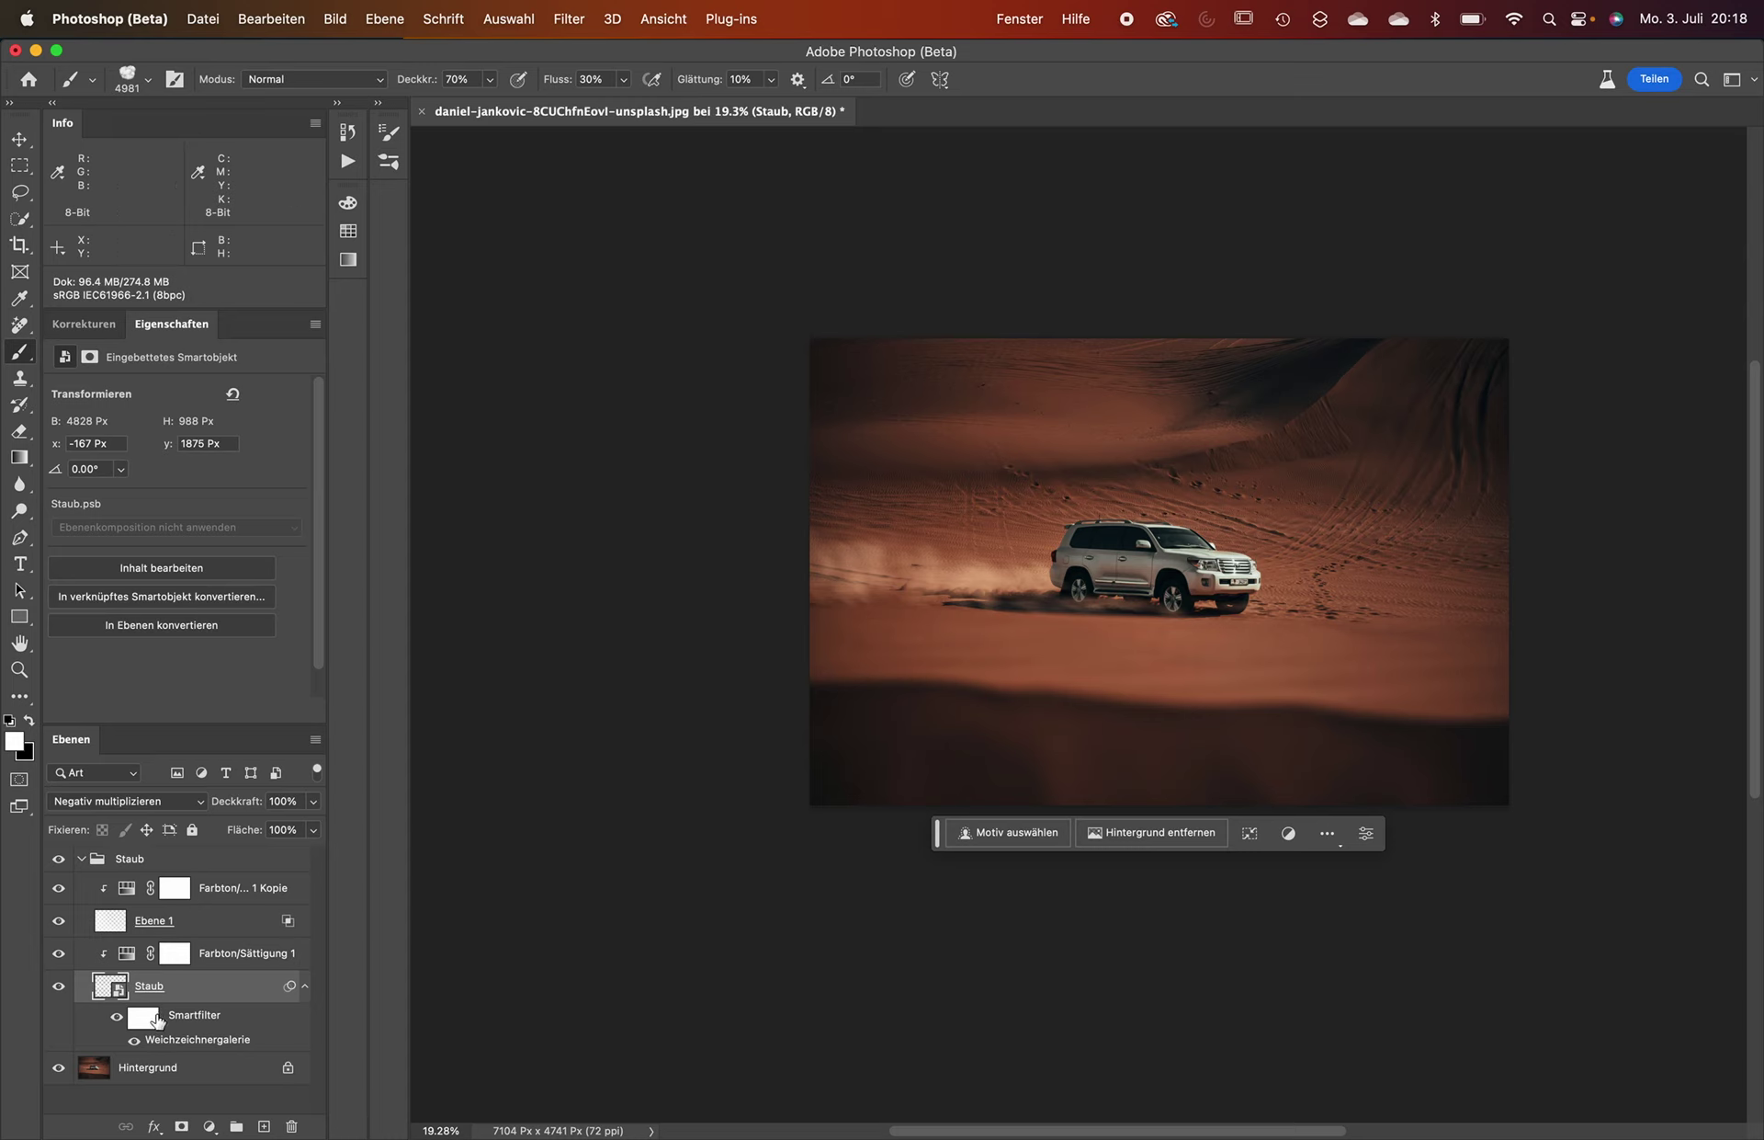
Add a layer mask to Staub and fill it with the Wolken clouds render filter.
click(306, 986)
click(181, 1127)
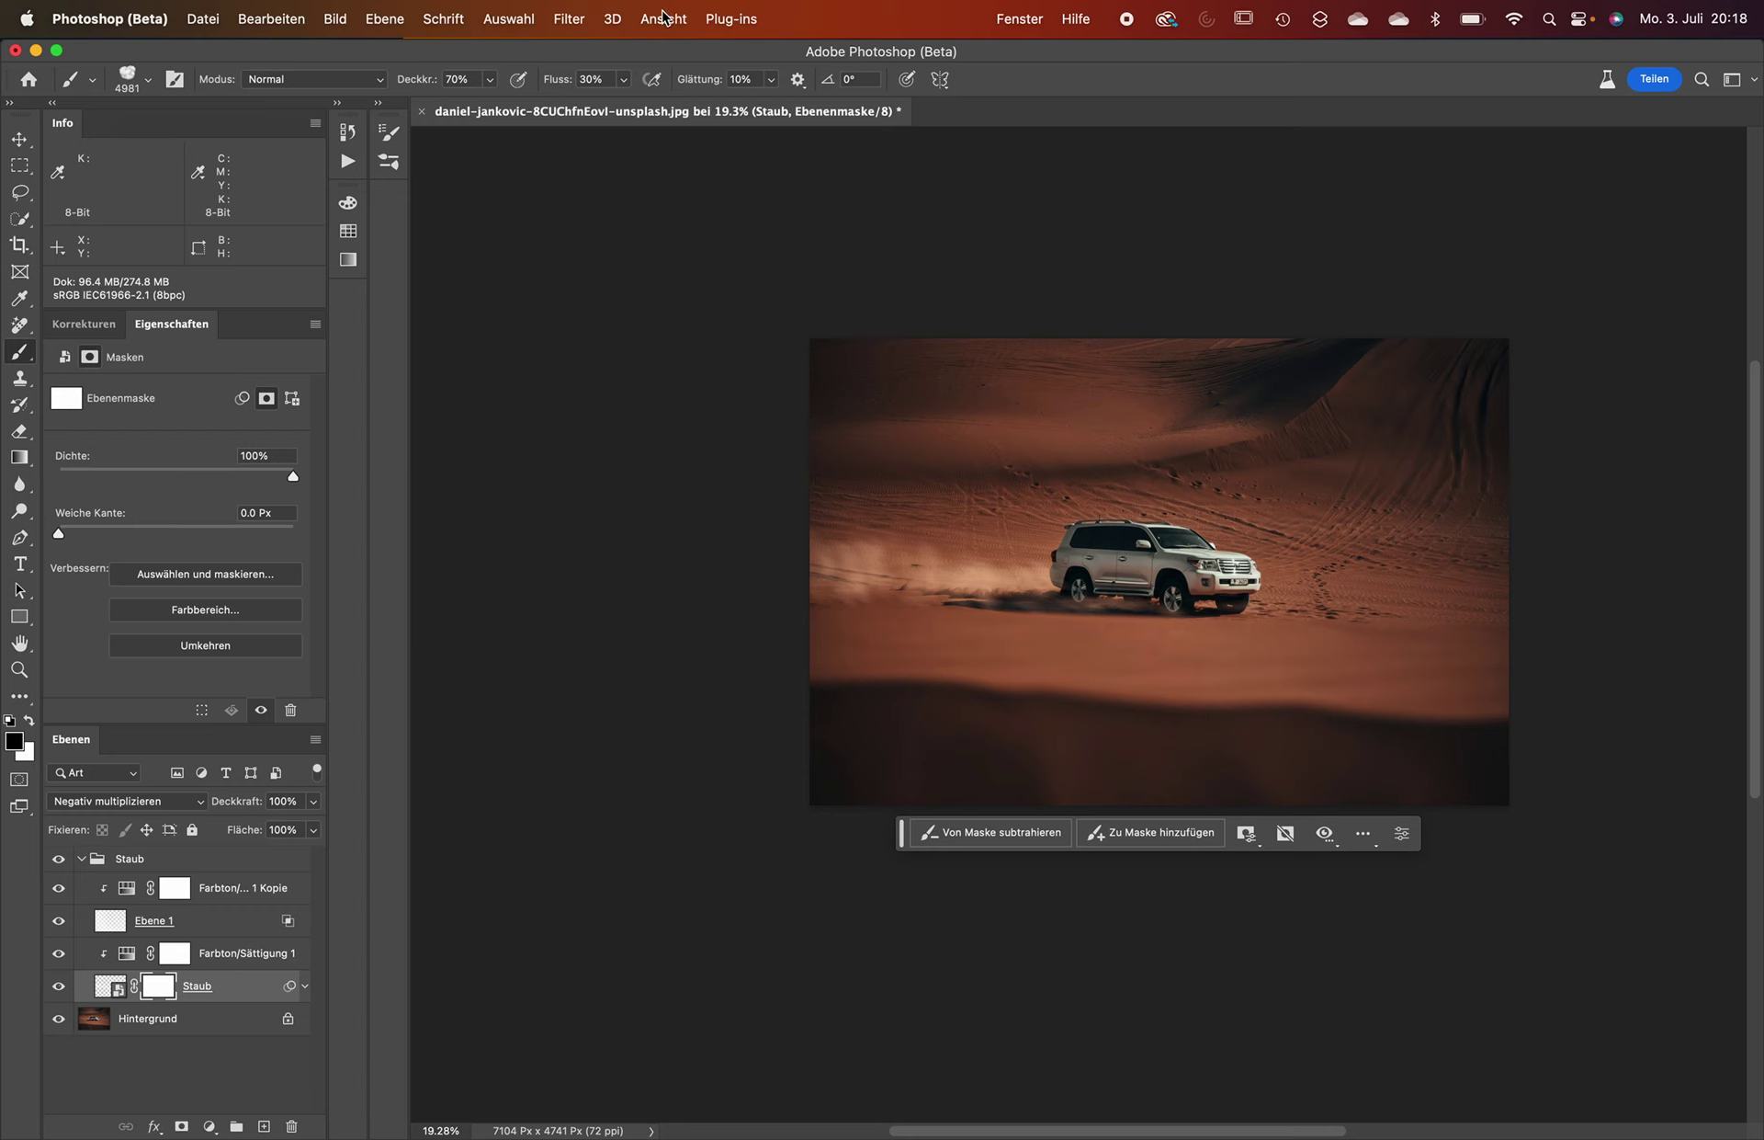
click(567, 18)
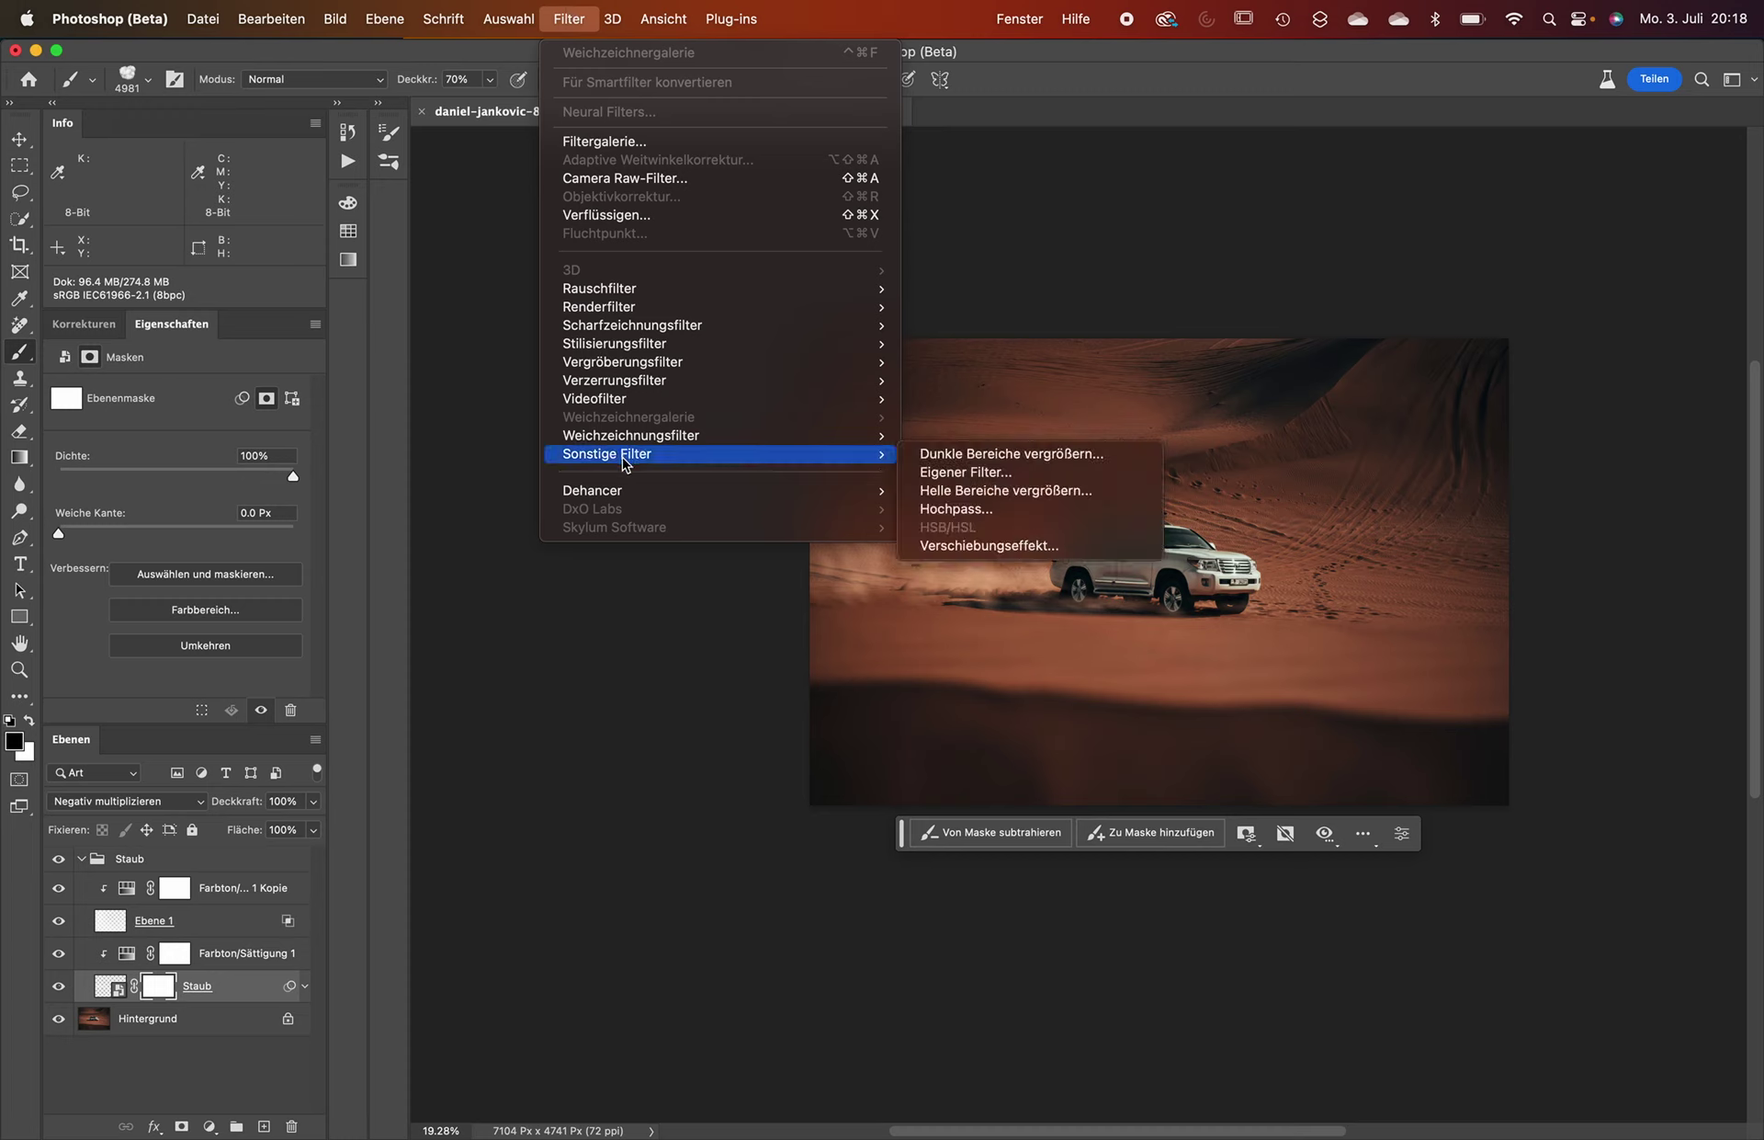
mouse_move(1076, 18)
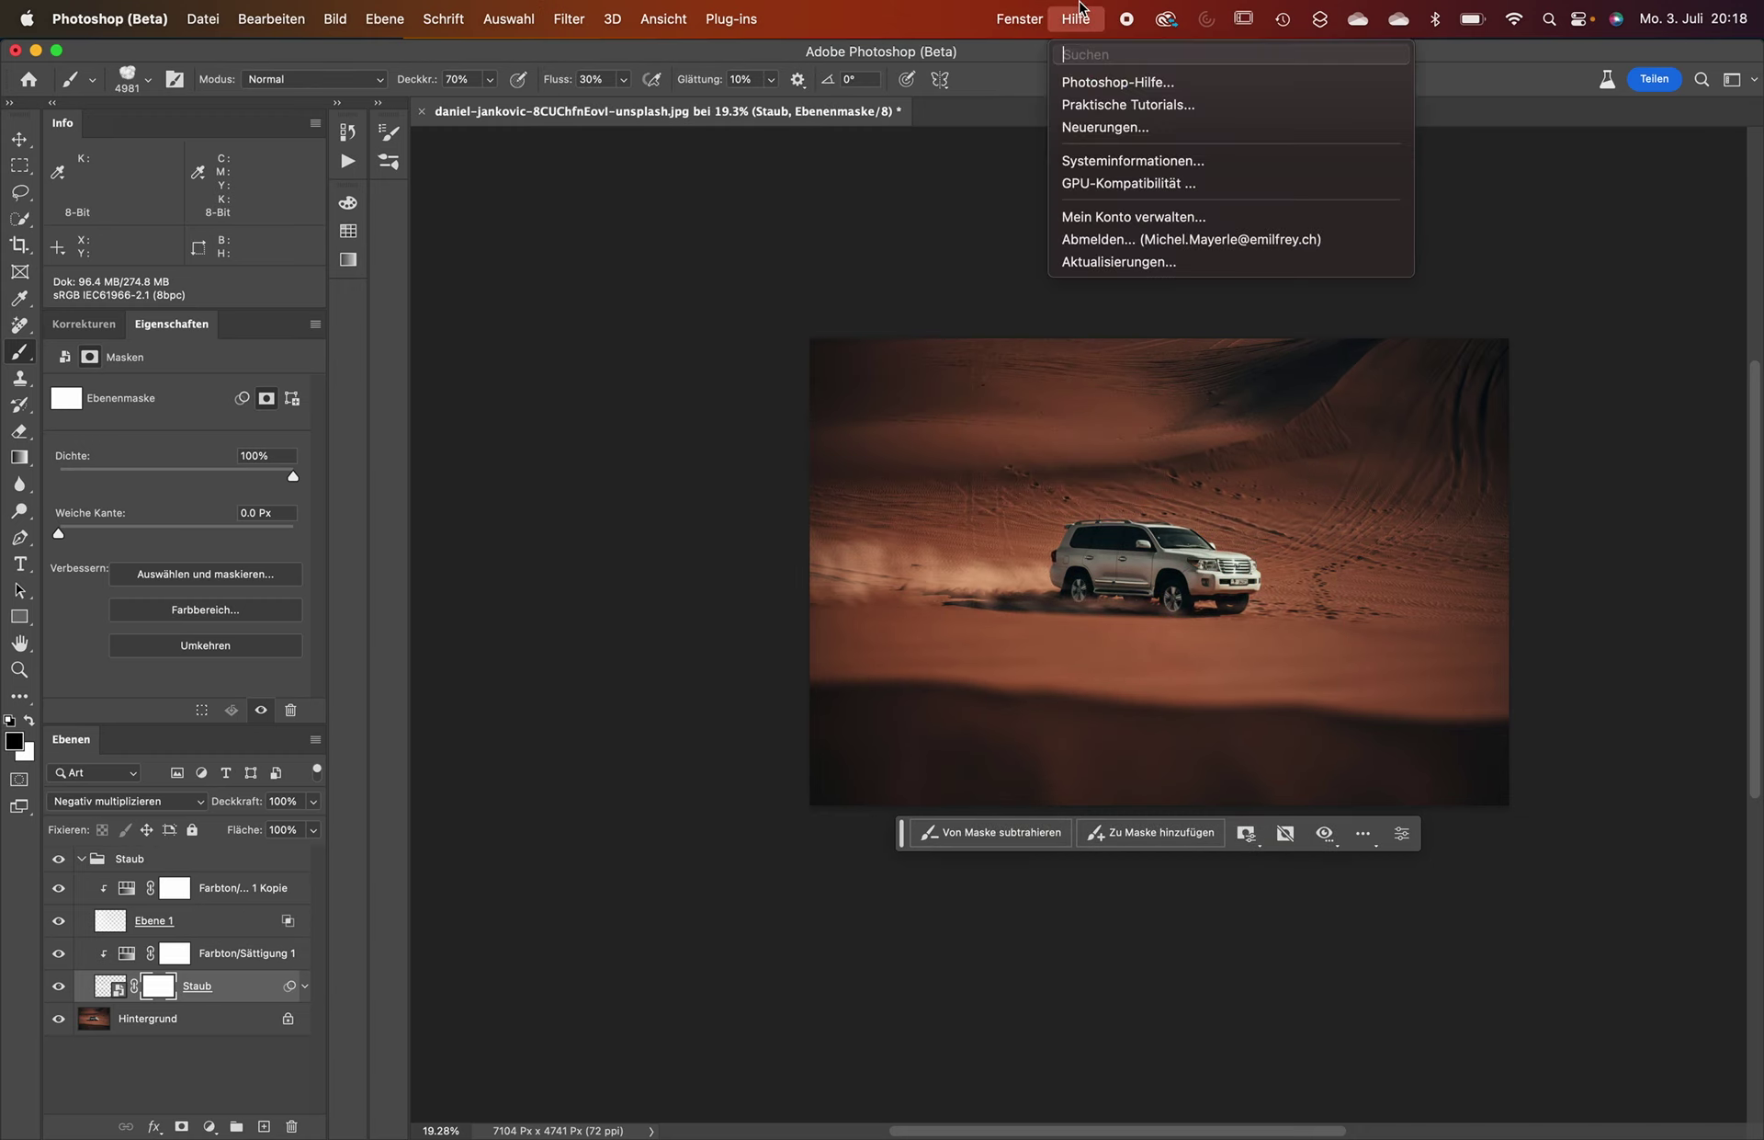
text(Wolken)
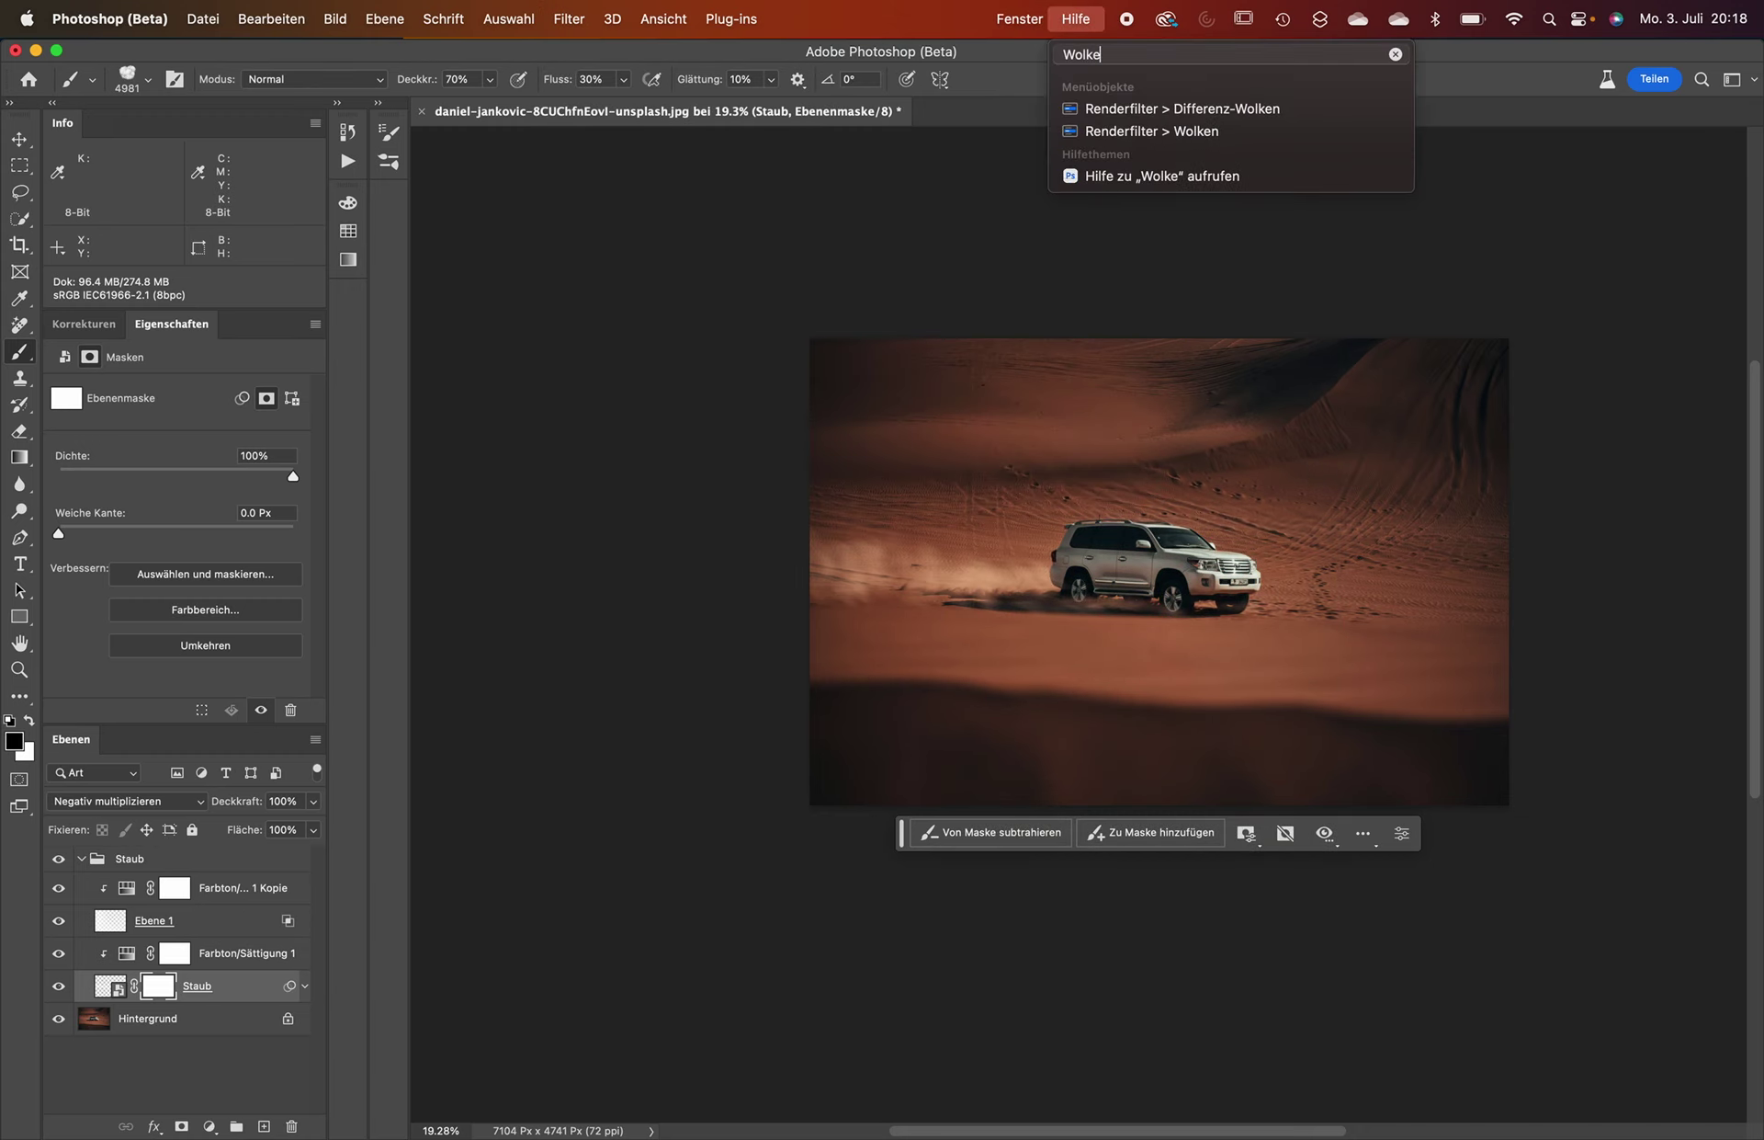
key(Escape)
click(1075, 18)
mouse_move(1152, 131)
click(1116, 131)
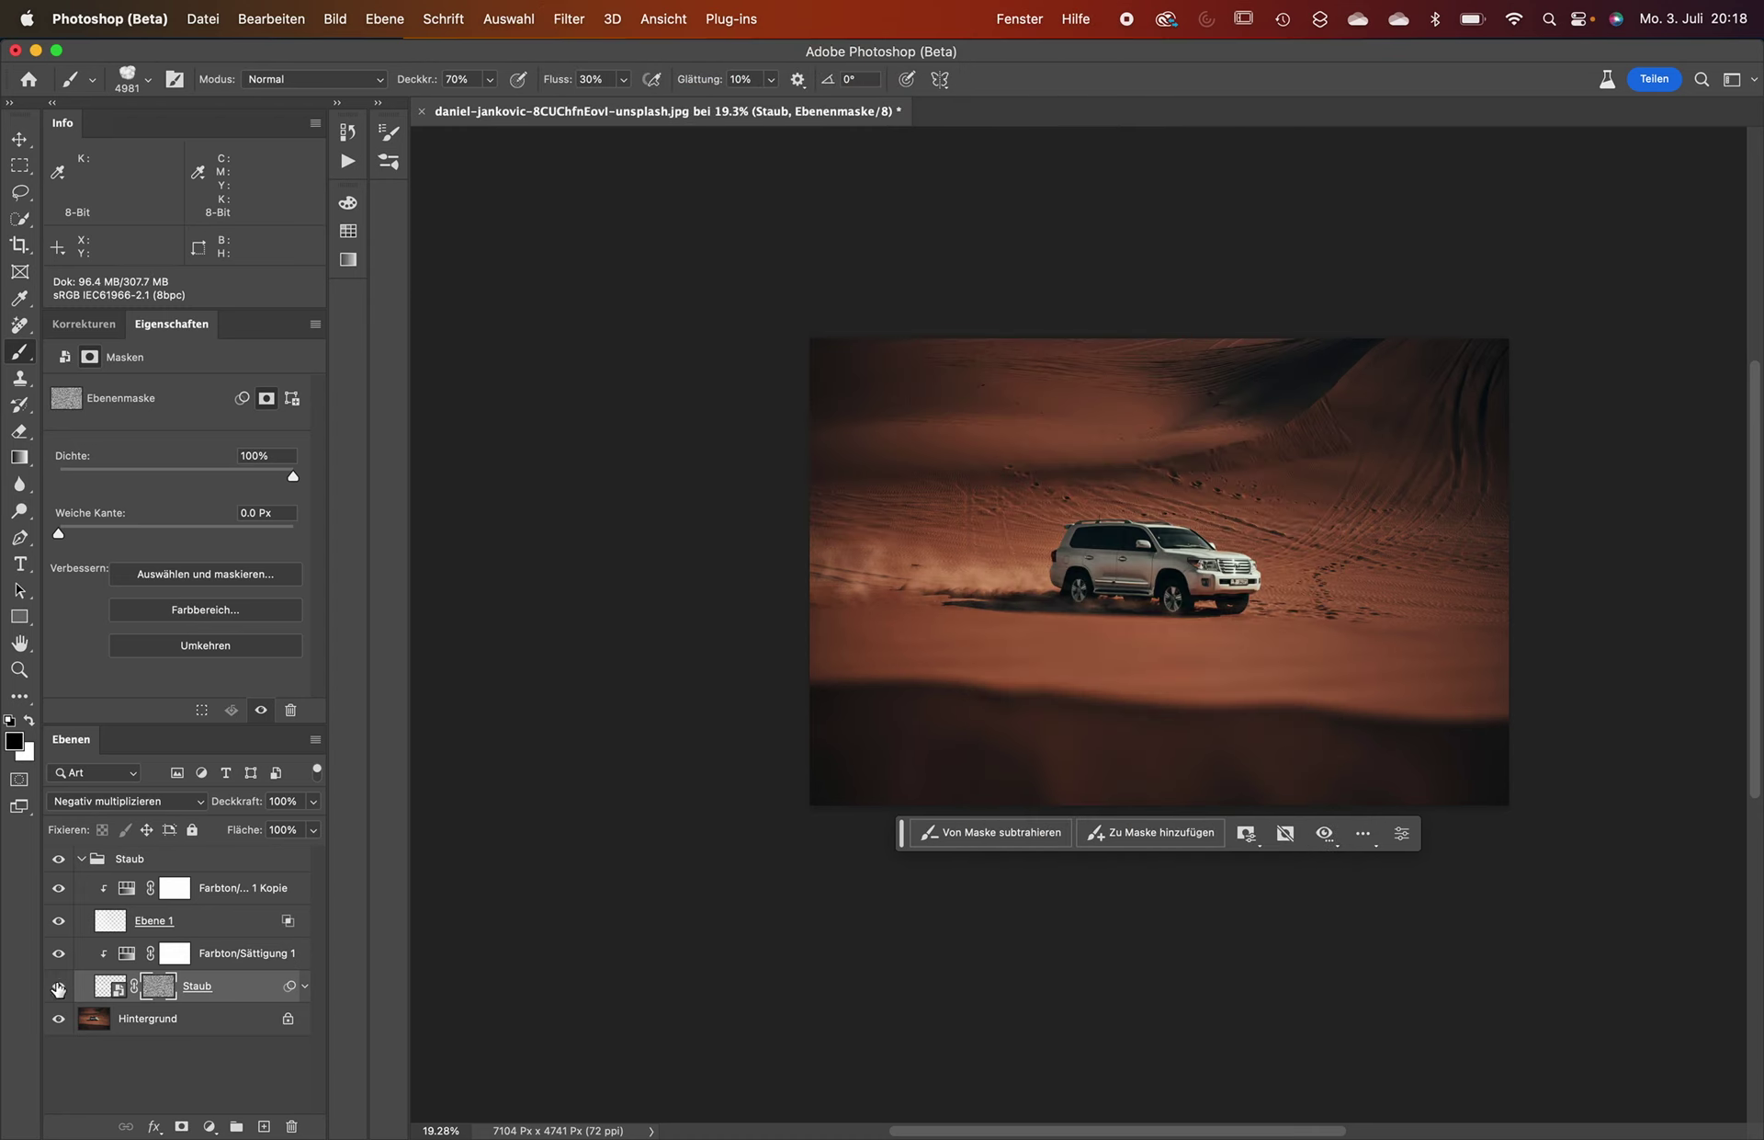
Toggle the Staub cloud mask on and off to compare the patchy dust effect.
alt+click(161, 989)
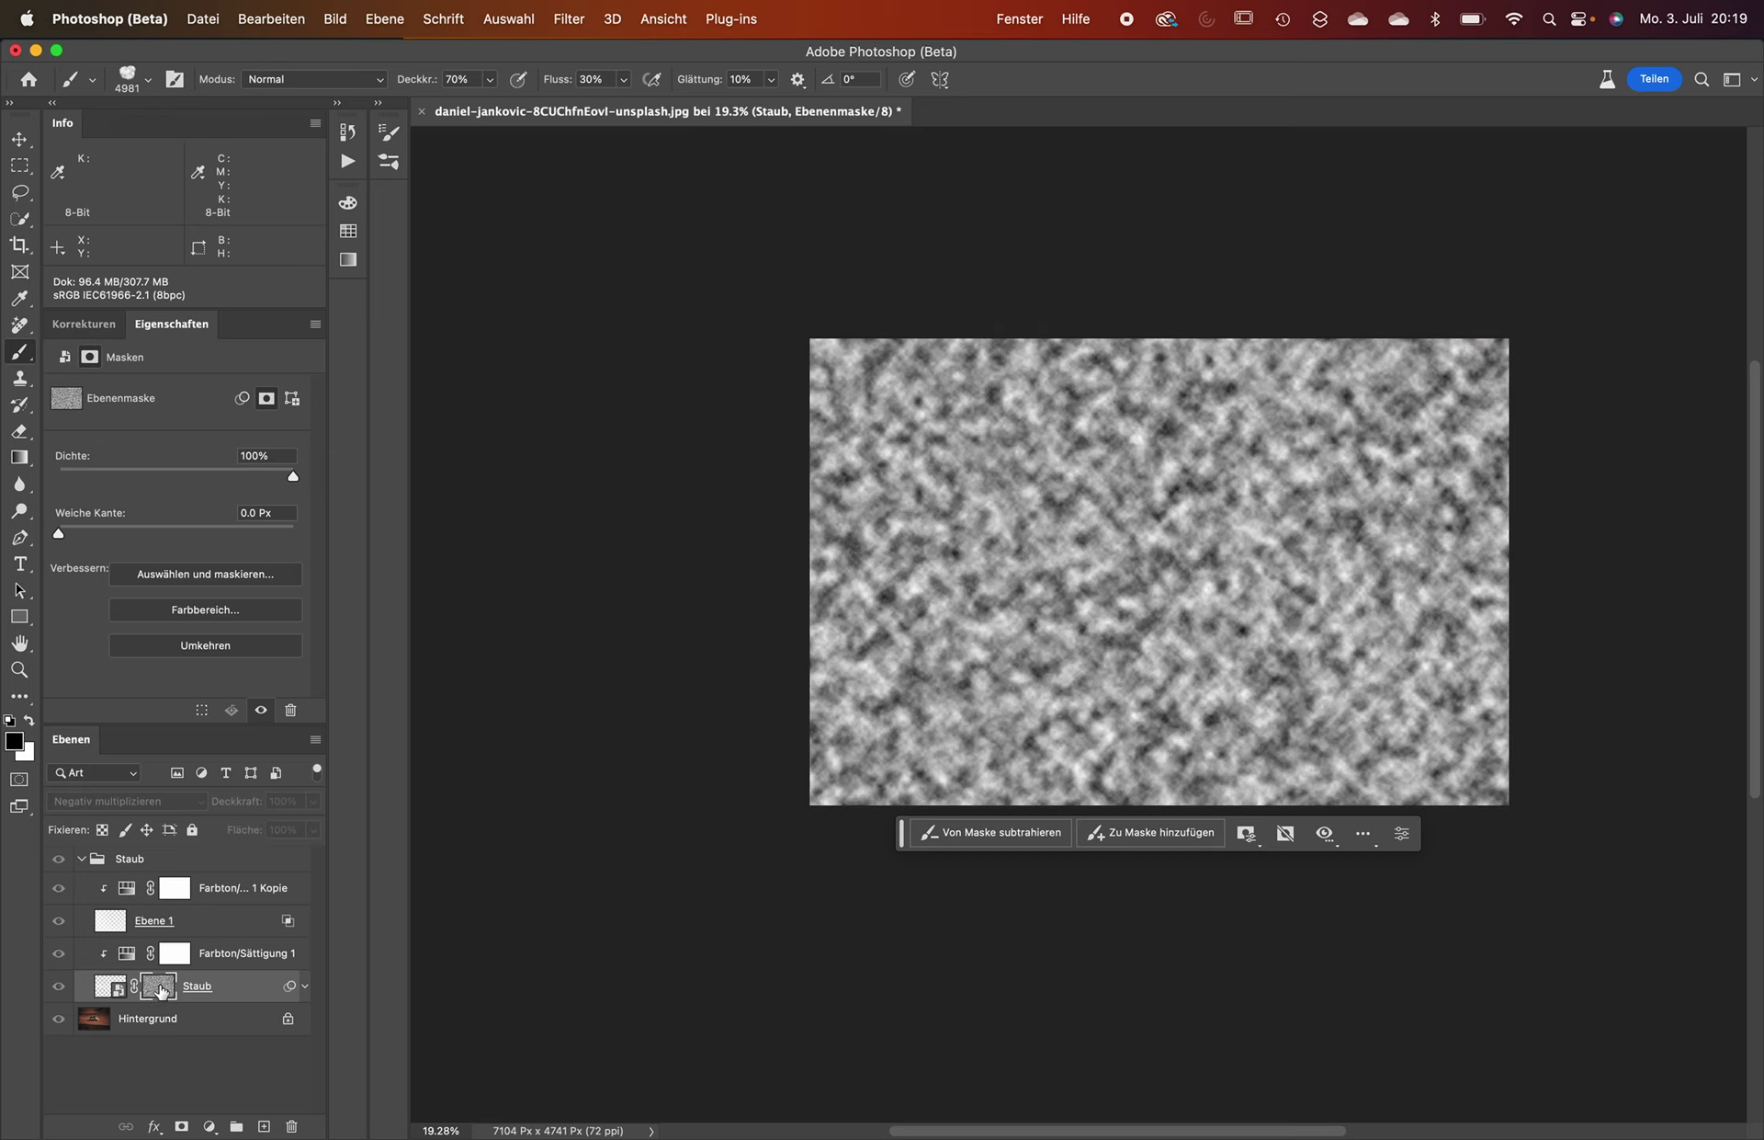
alt+click(157, 991)
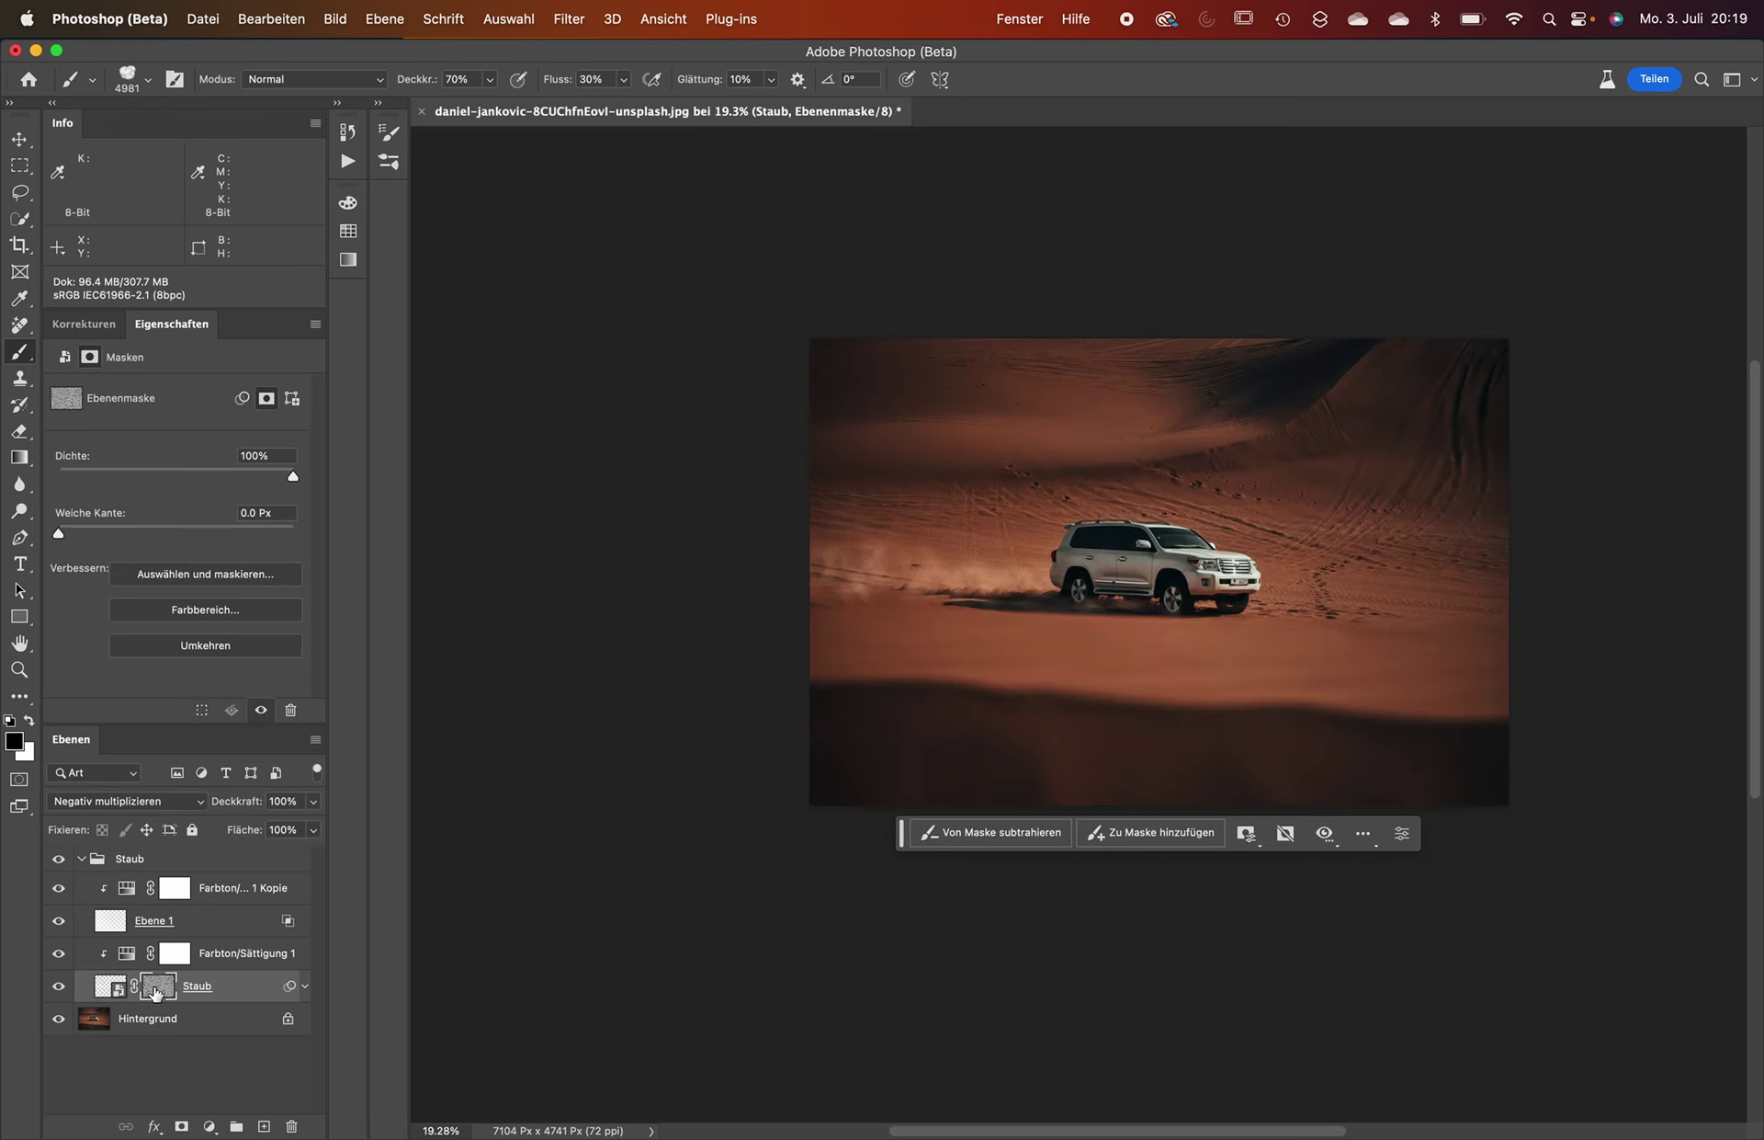
shift+click(157, 989)
mouse_move(976, 630)
mouse_down()
mouse_move(1066, 630)
mouse_move(1044, 631)
mouse_up()
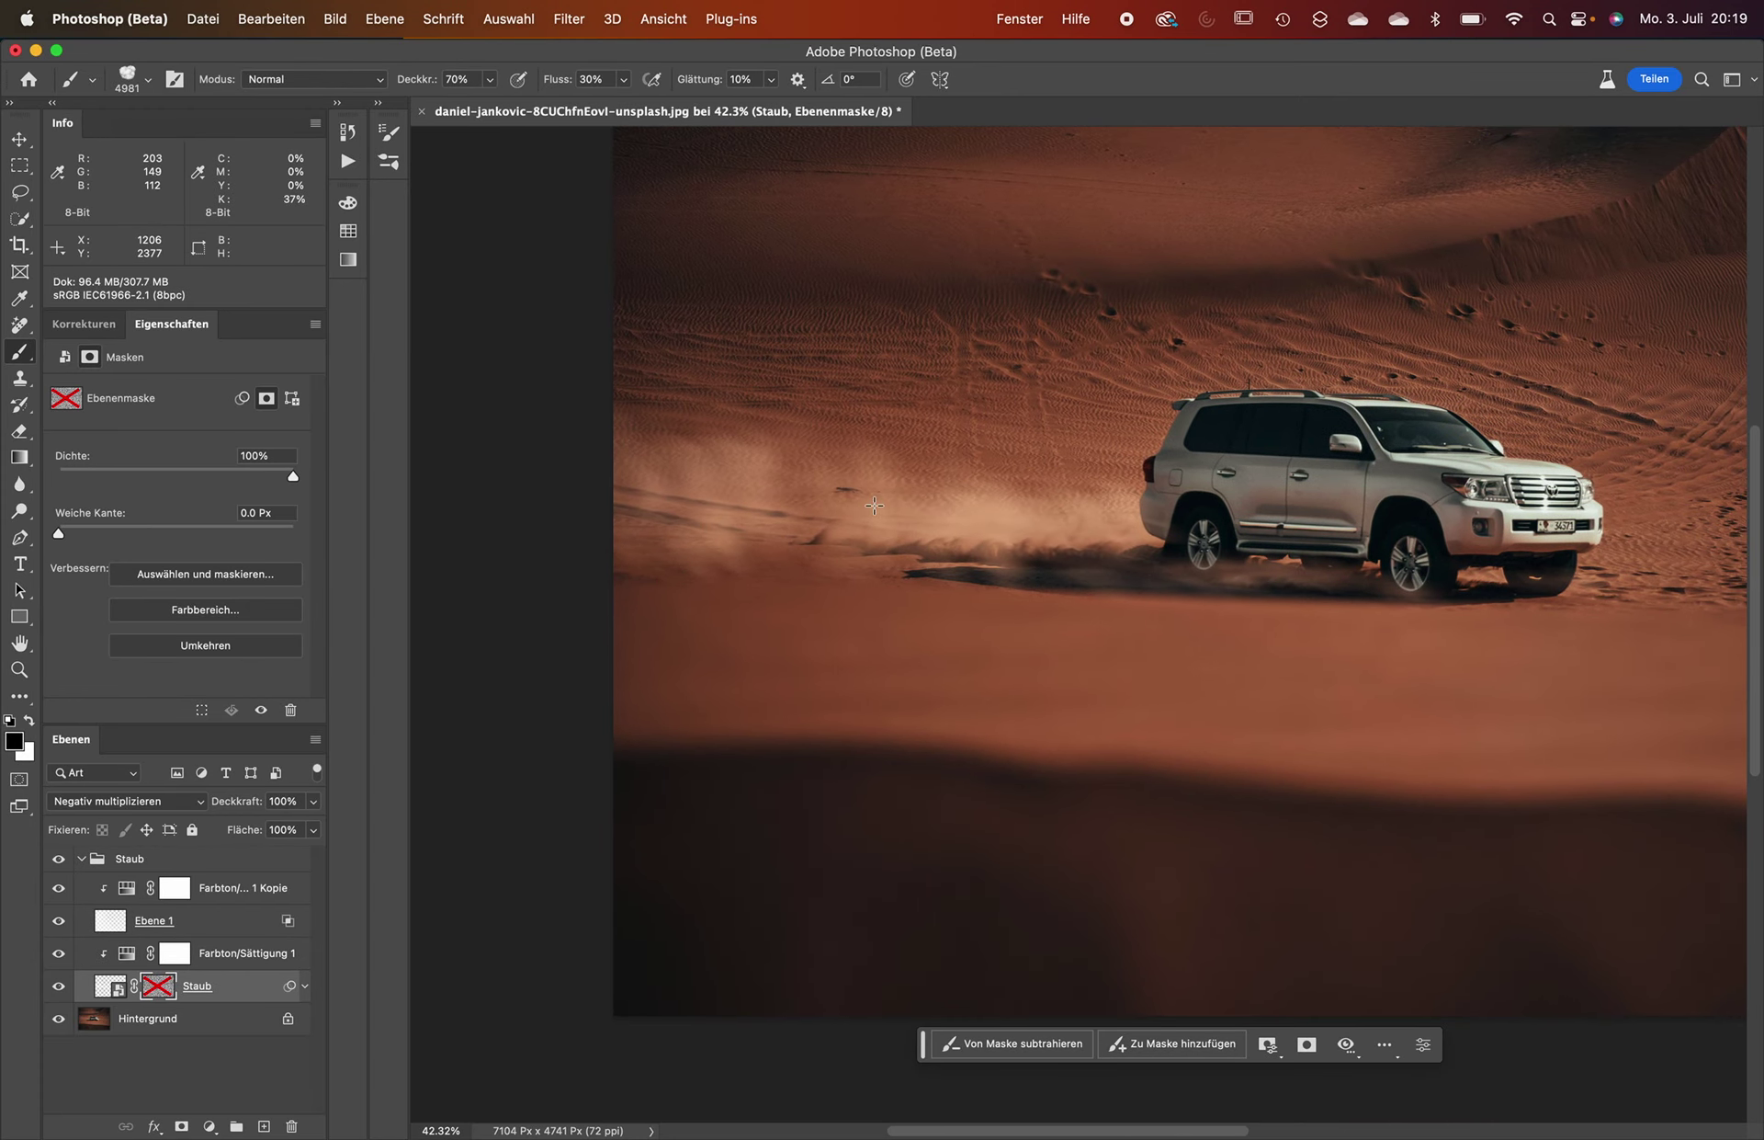
shift+click(158, 989)
shift+click(159, 989)
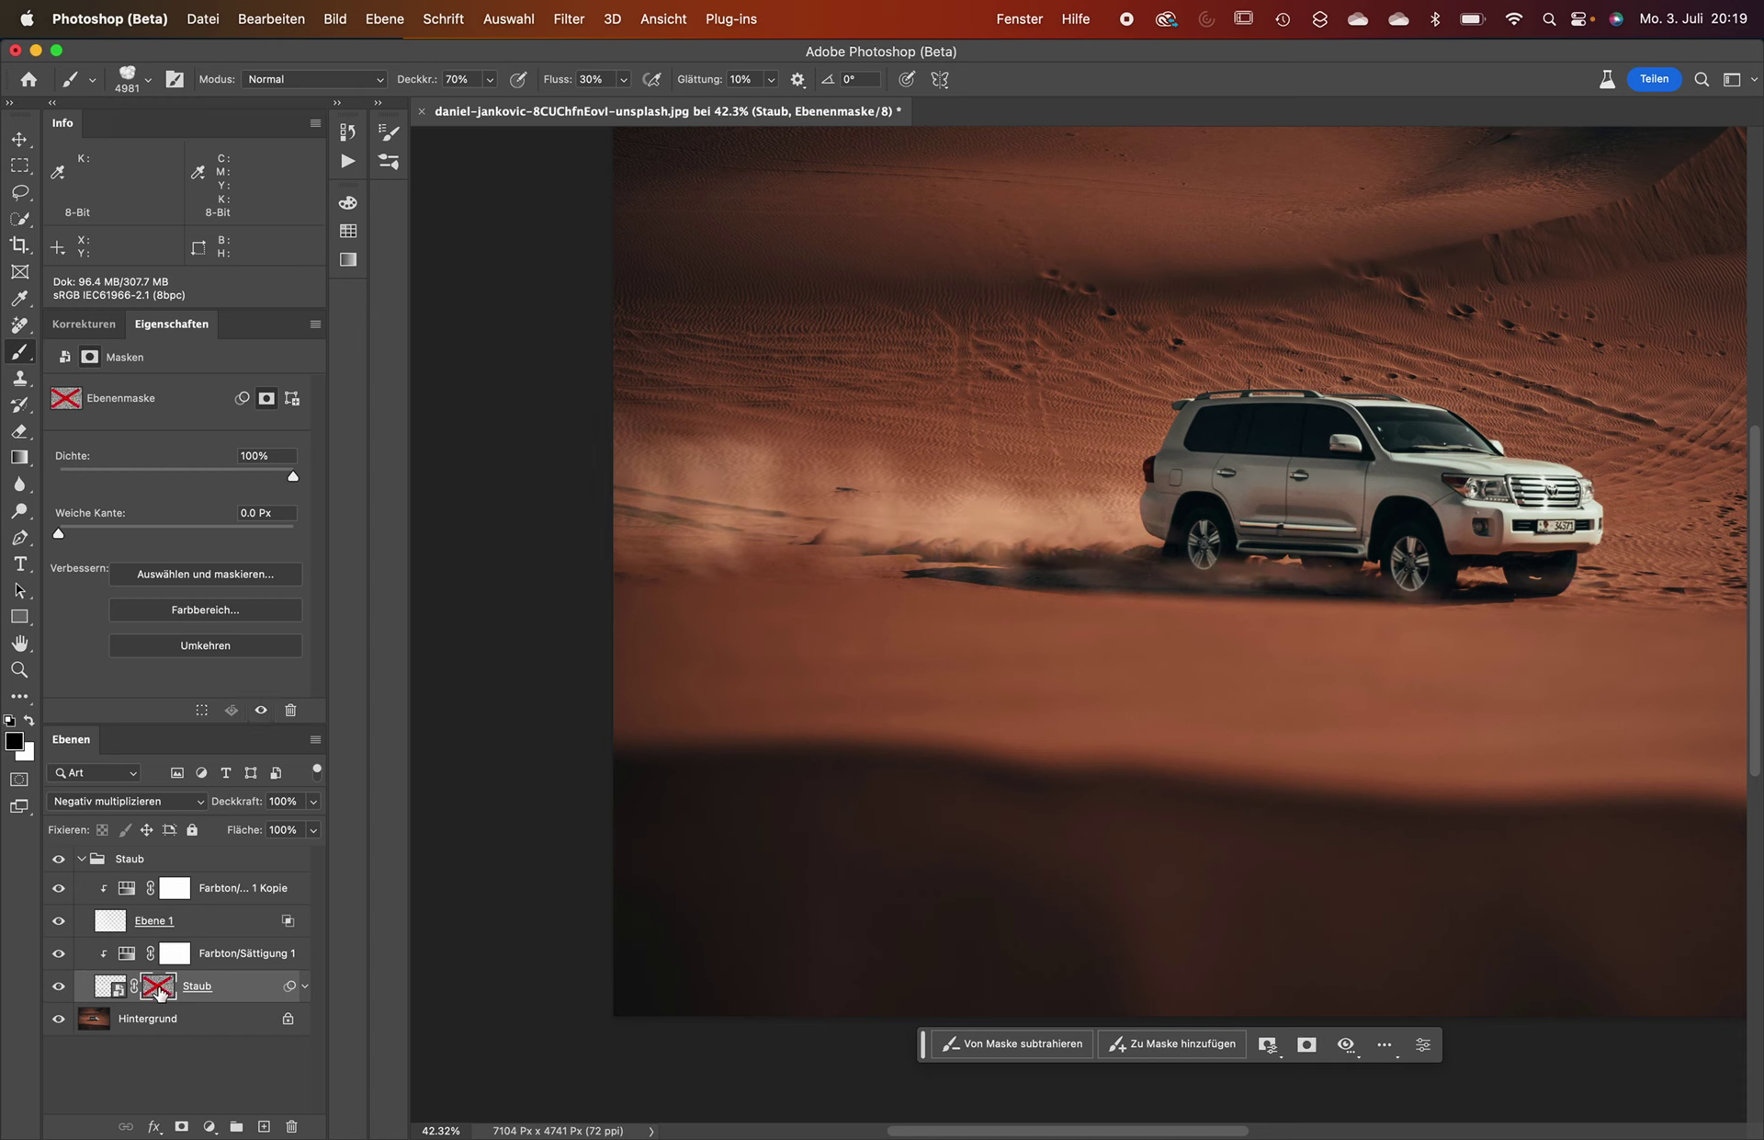
shift+click(158, 988)
shift+click(158, 989)
shift+click(158, 989)
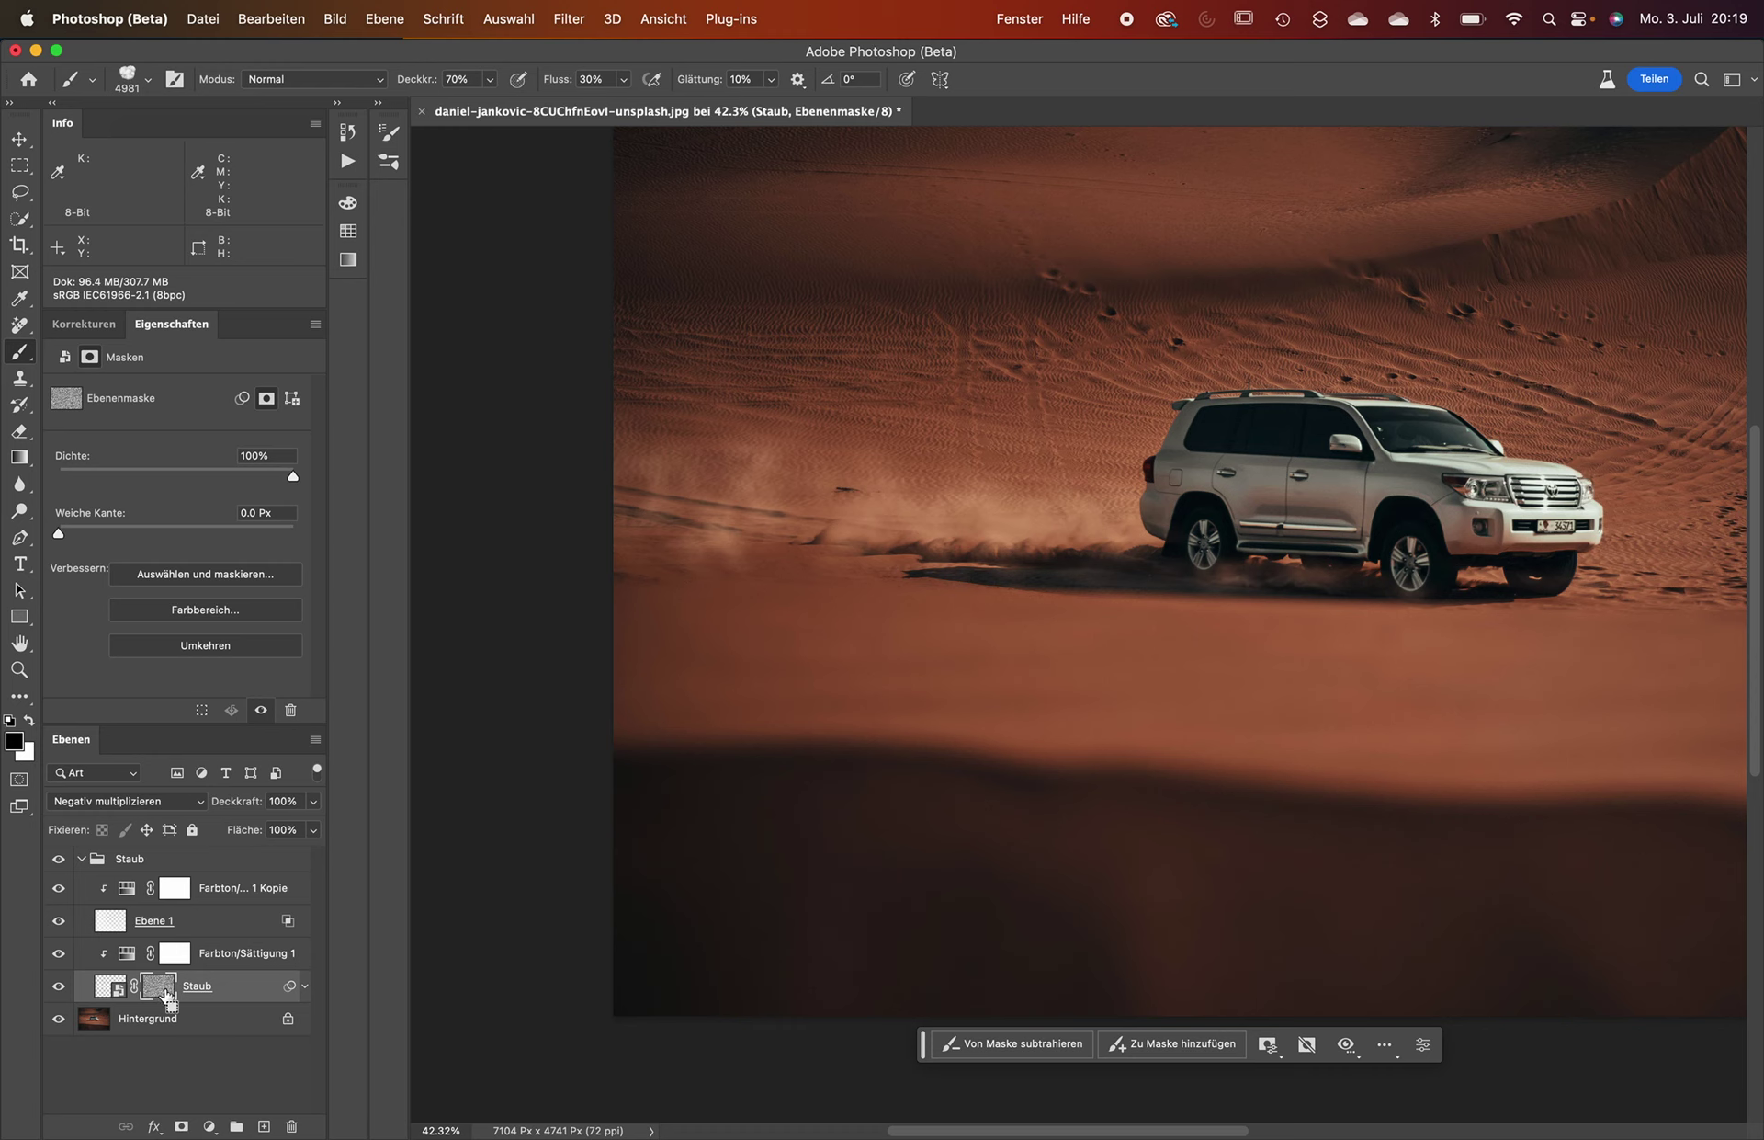
Apply Levels to Staub's cloud mask, raising the black input to about 110.
key(super+l)
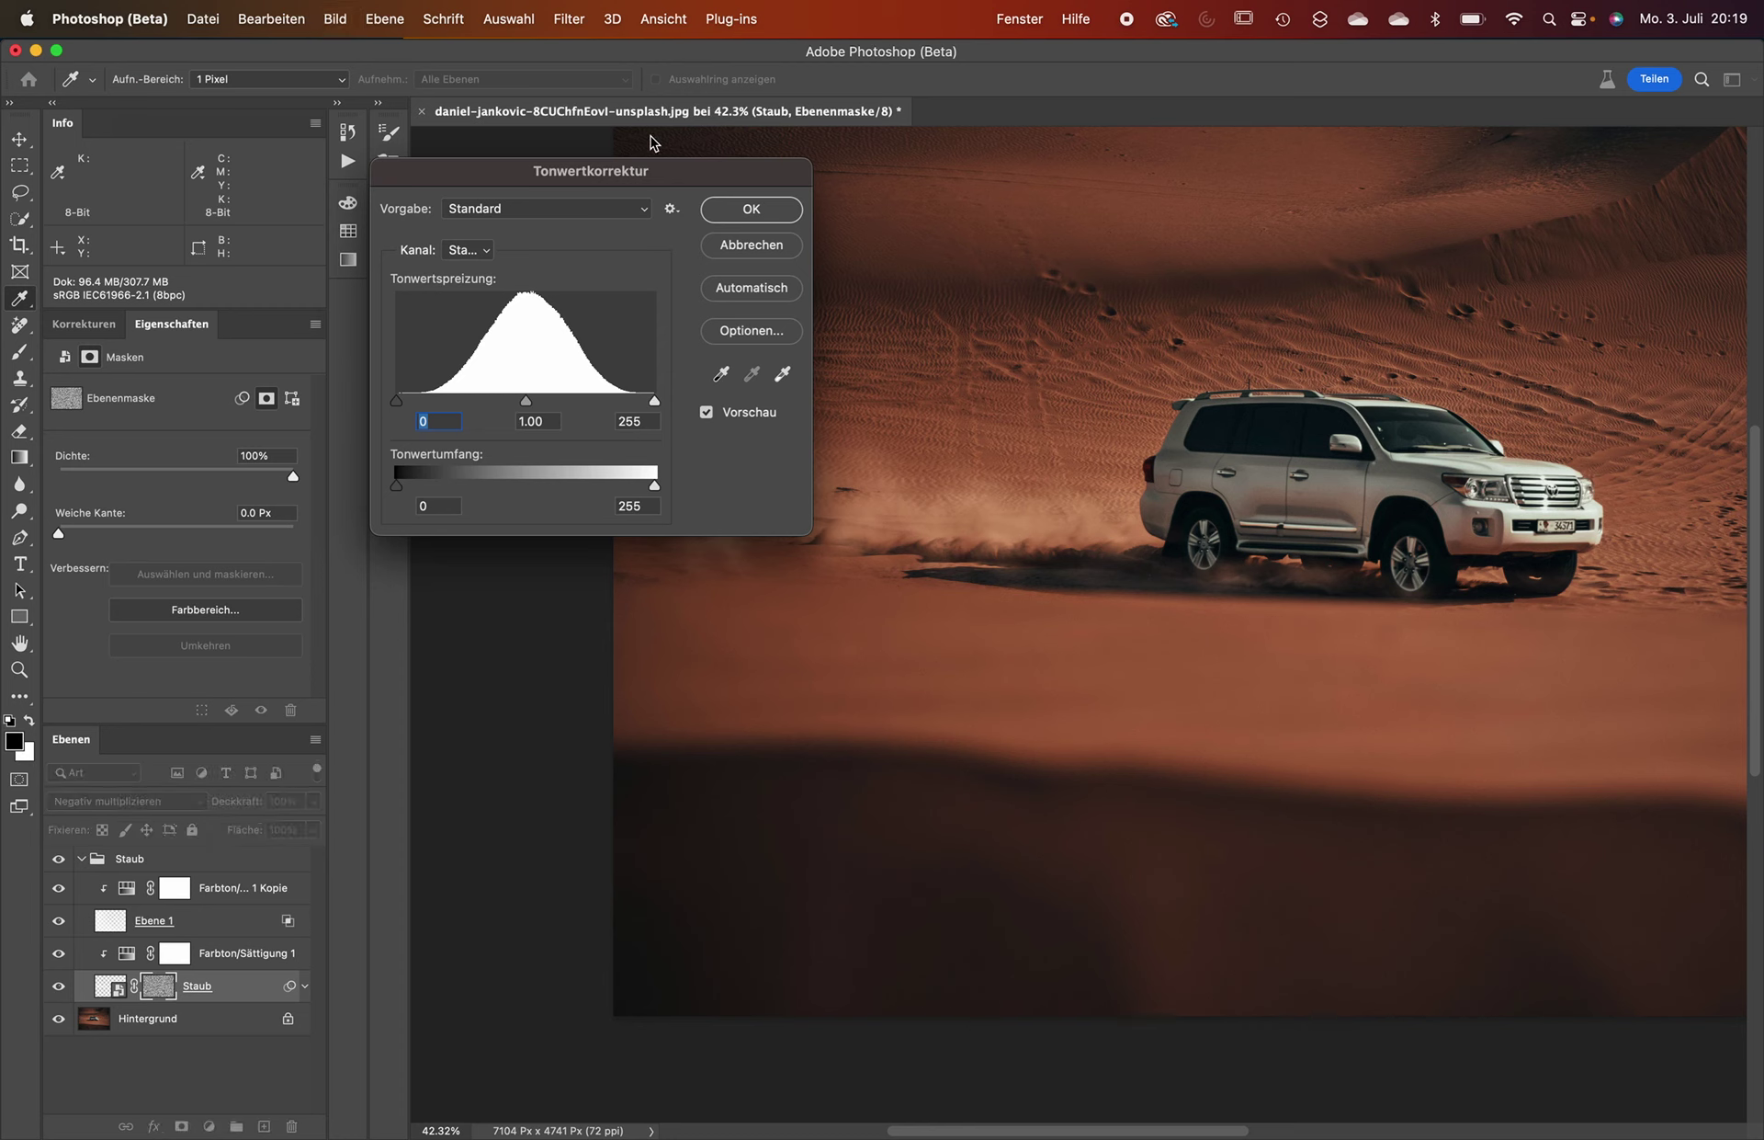
mouse_move(403, 303)
mouse_down()
mouse_move(551, 303)
mouse_move(499, 305)
mouse_move(514, 304)
mouse_up()
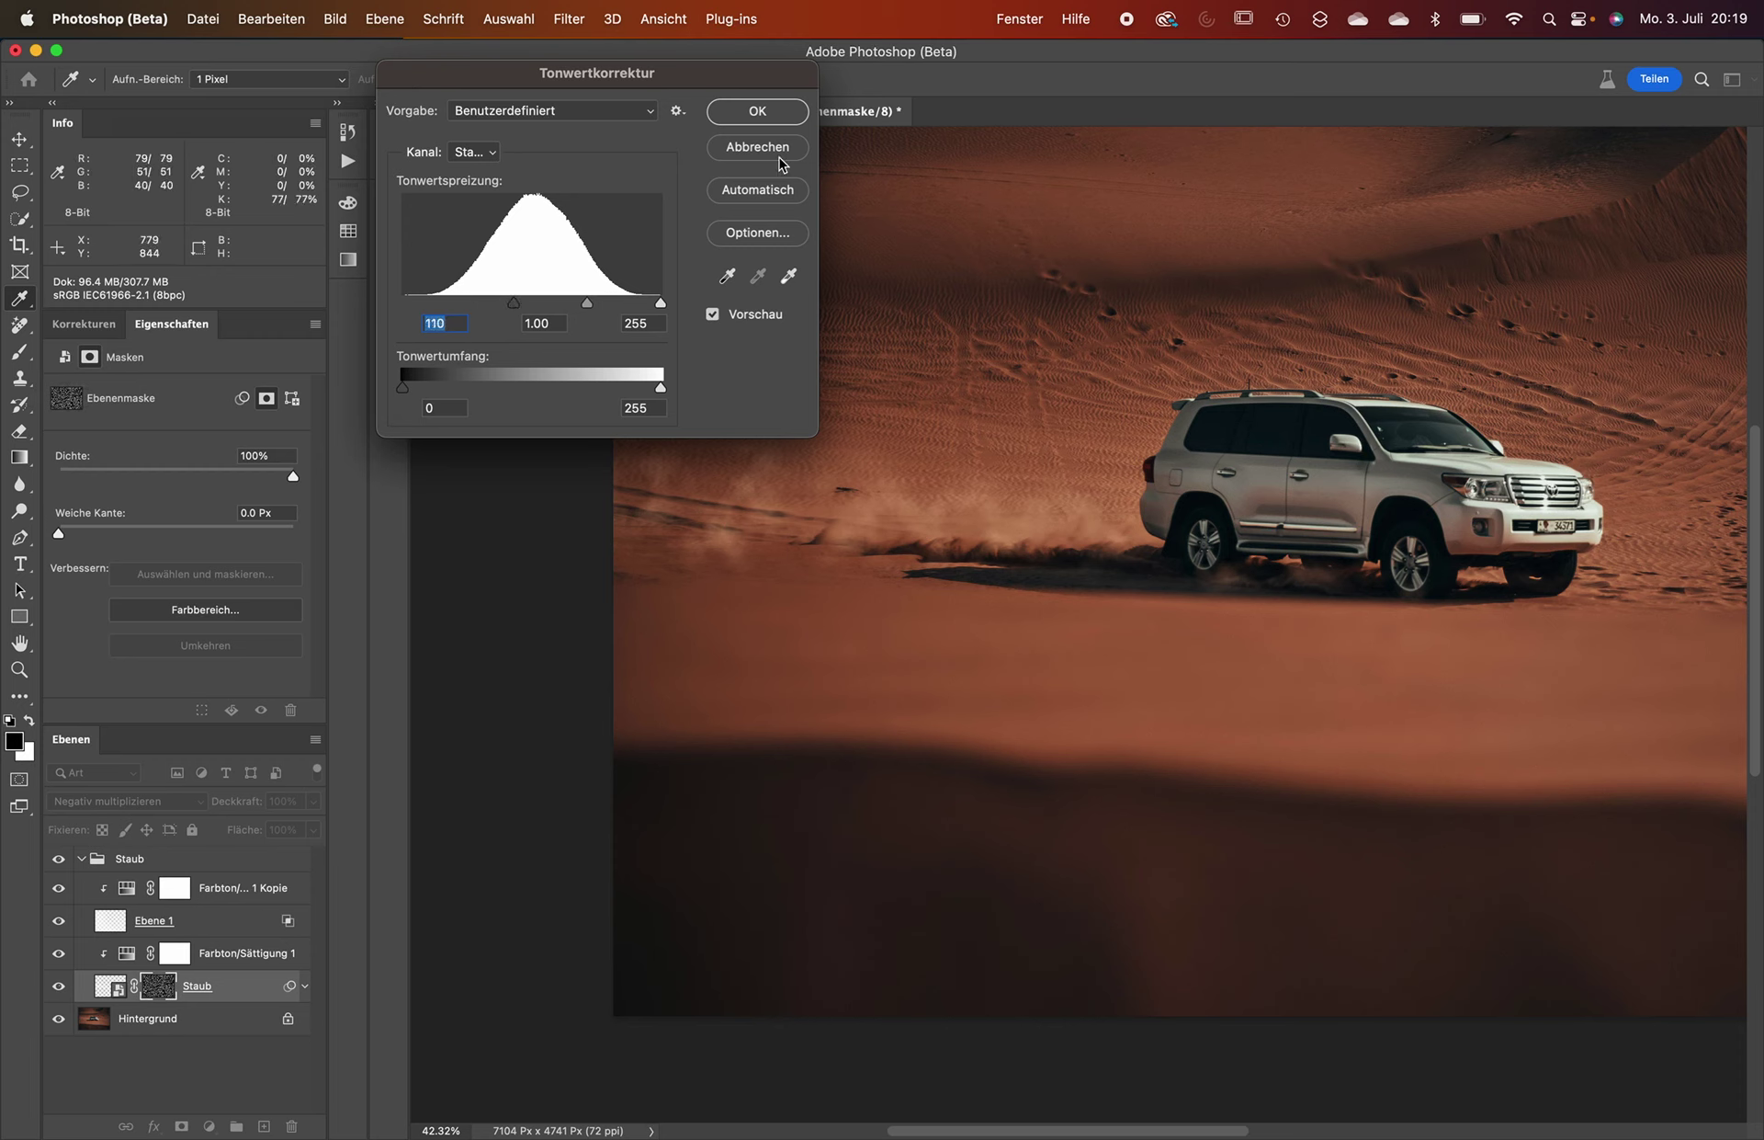
click(752, 119)
key(b)
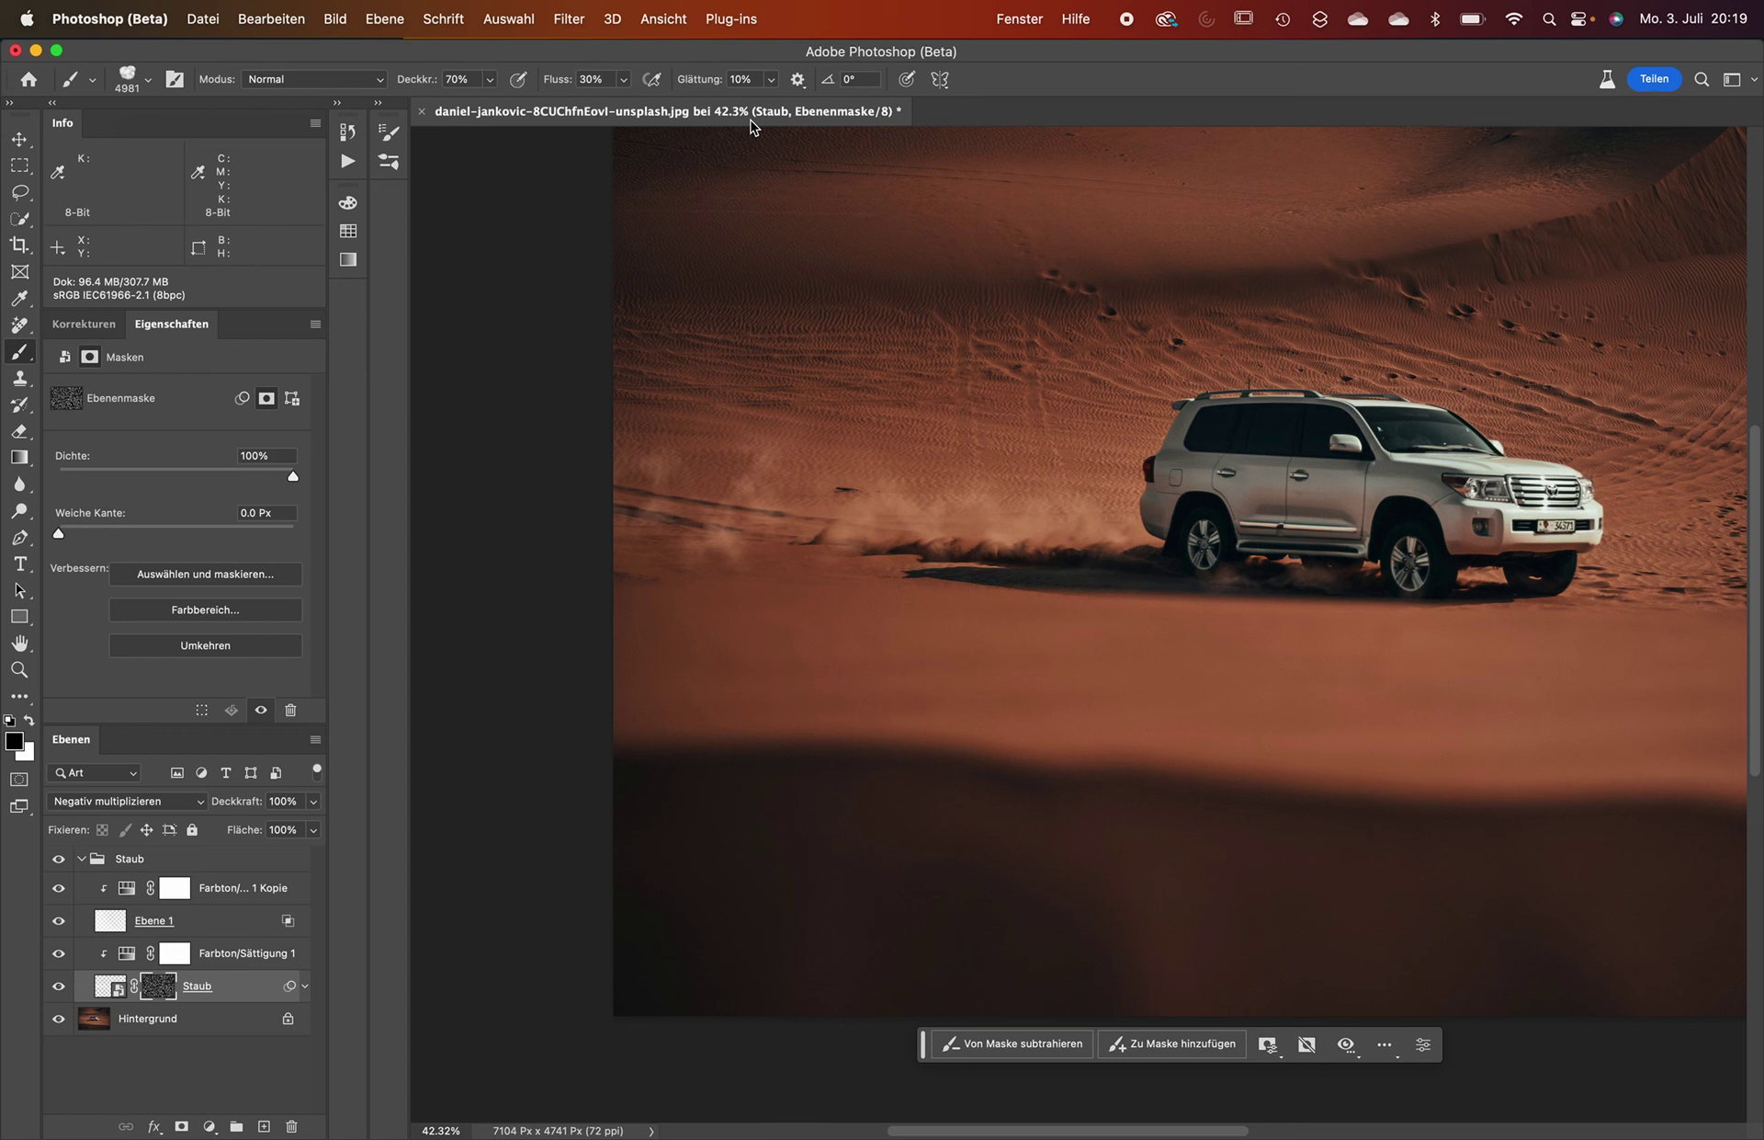
key(super+0)
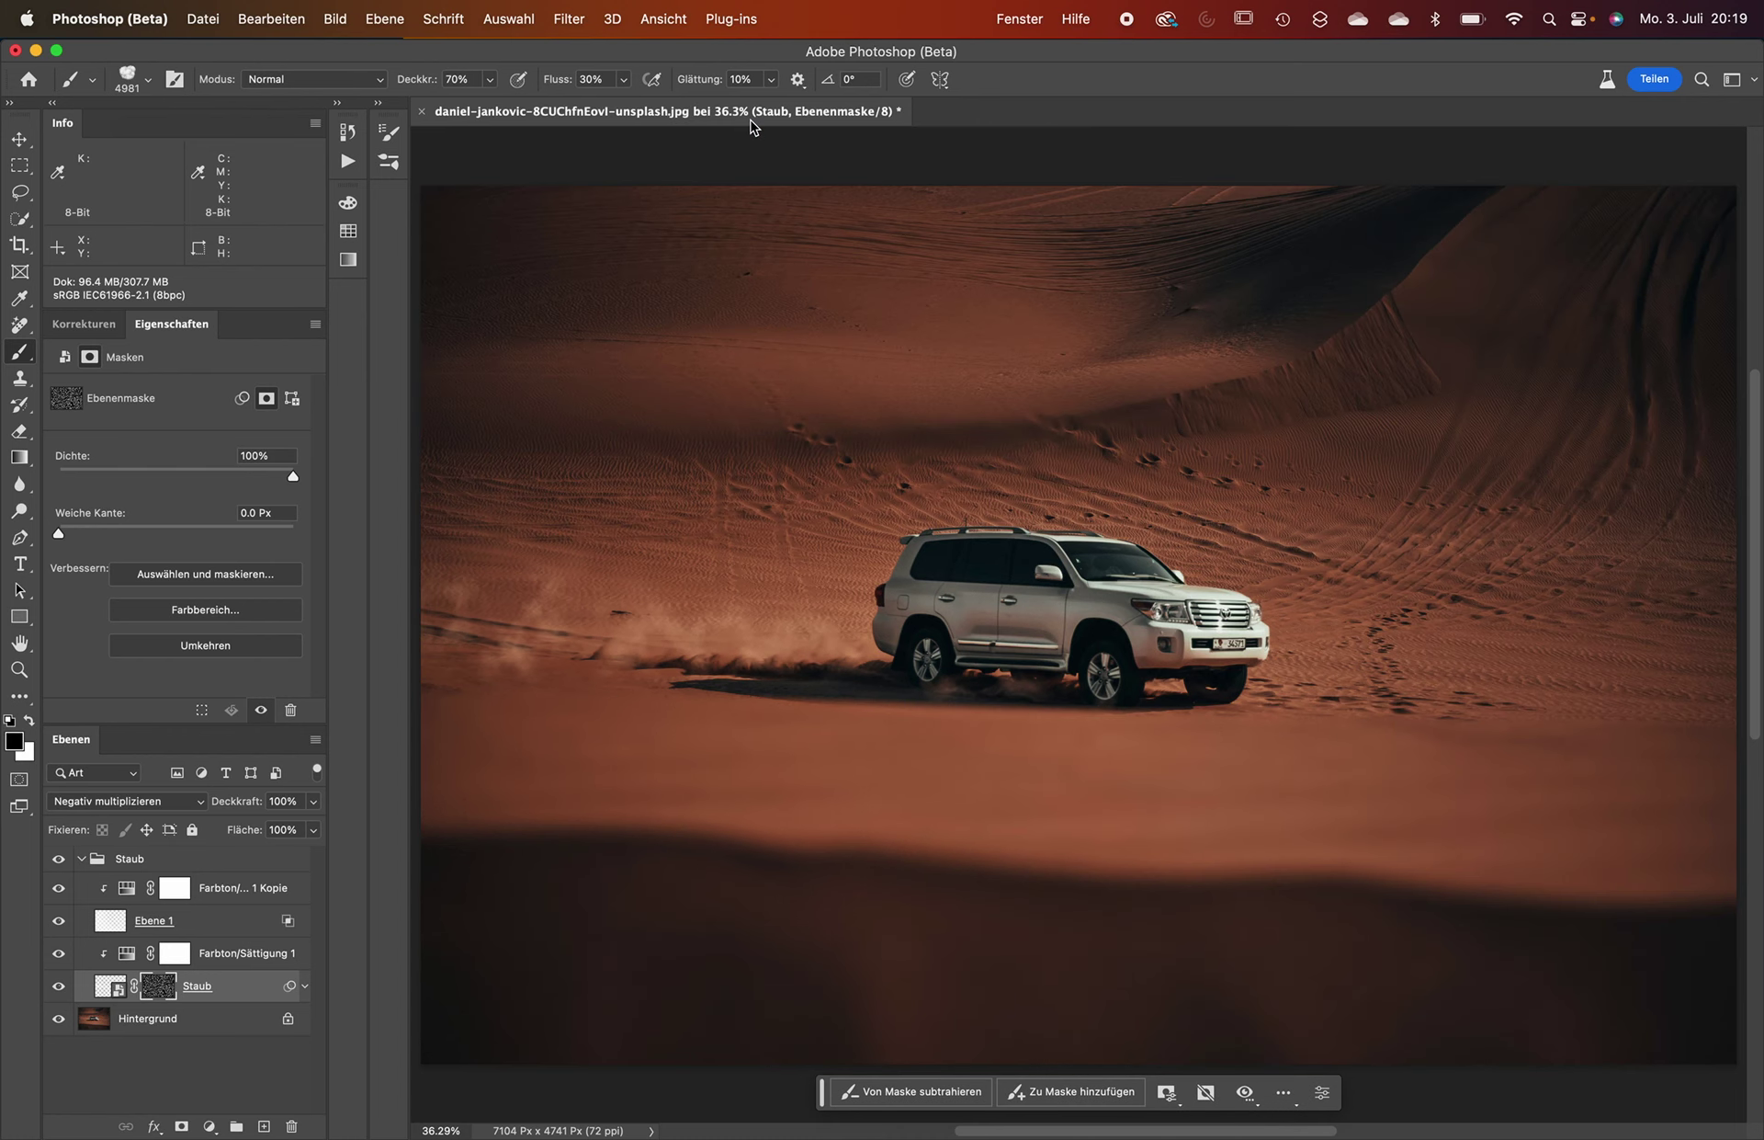